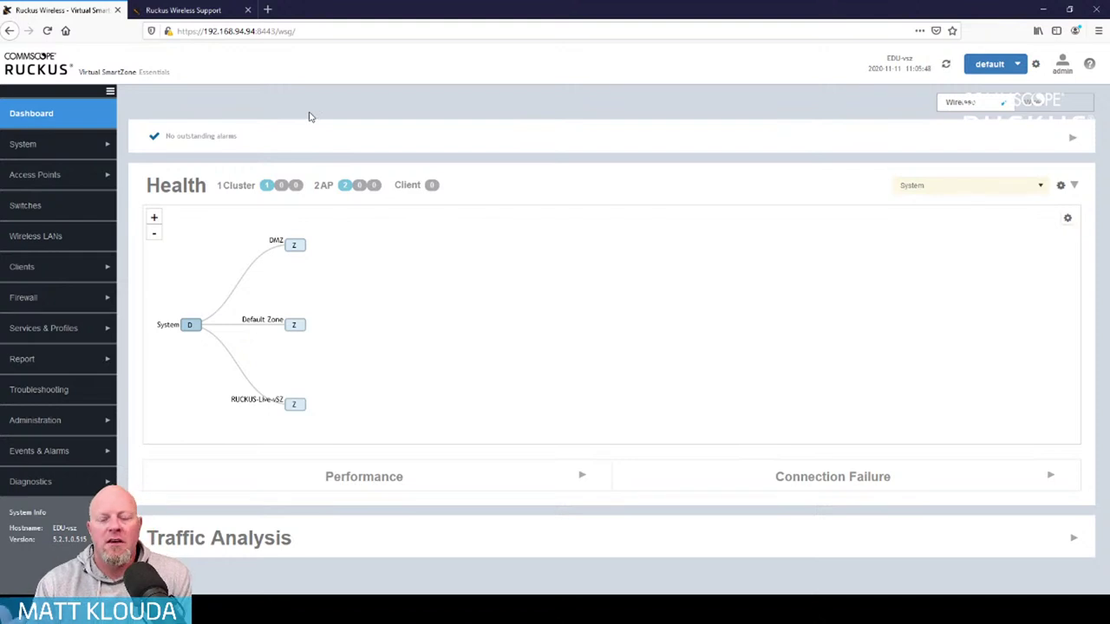
# On the Ruckus support site, filter software downloads to Virtual SmartZone (vSZ)
pyautogui.click(199, 10)
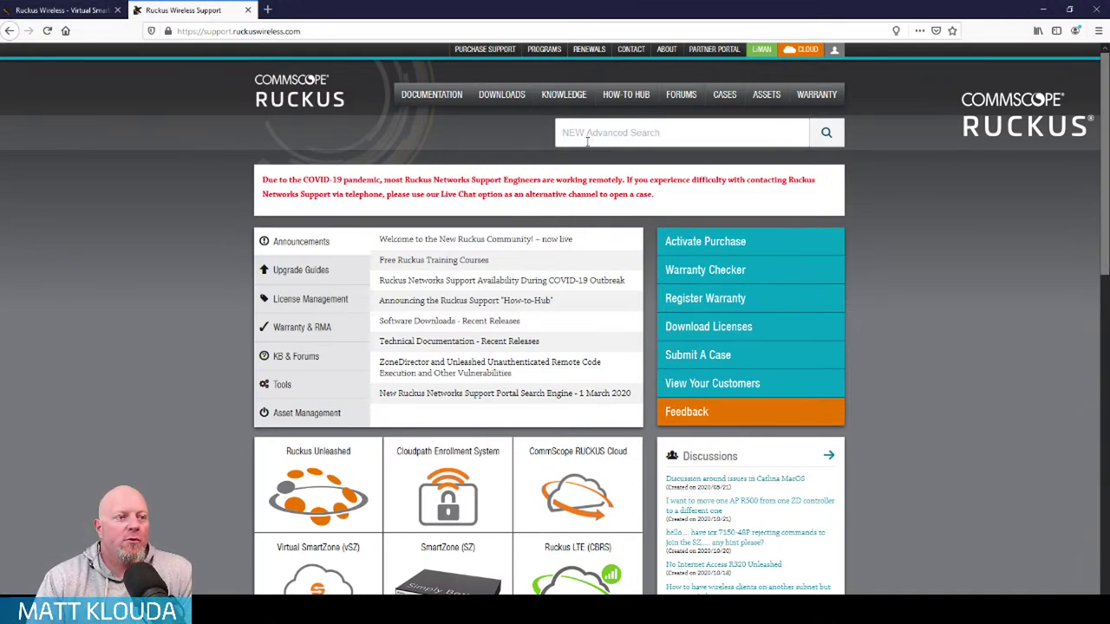
pyautogui.click(498, 95)
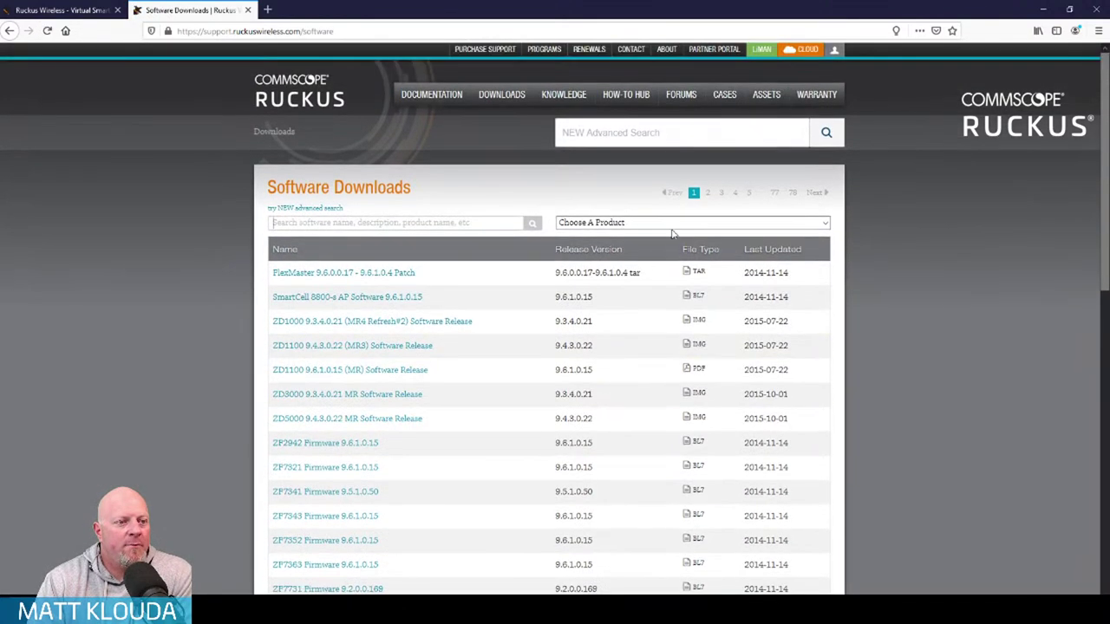
pyautogui.click(672, 228)
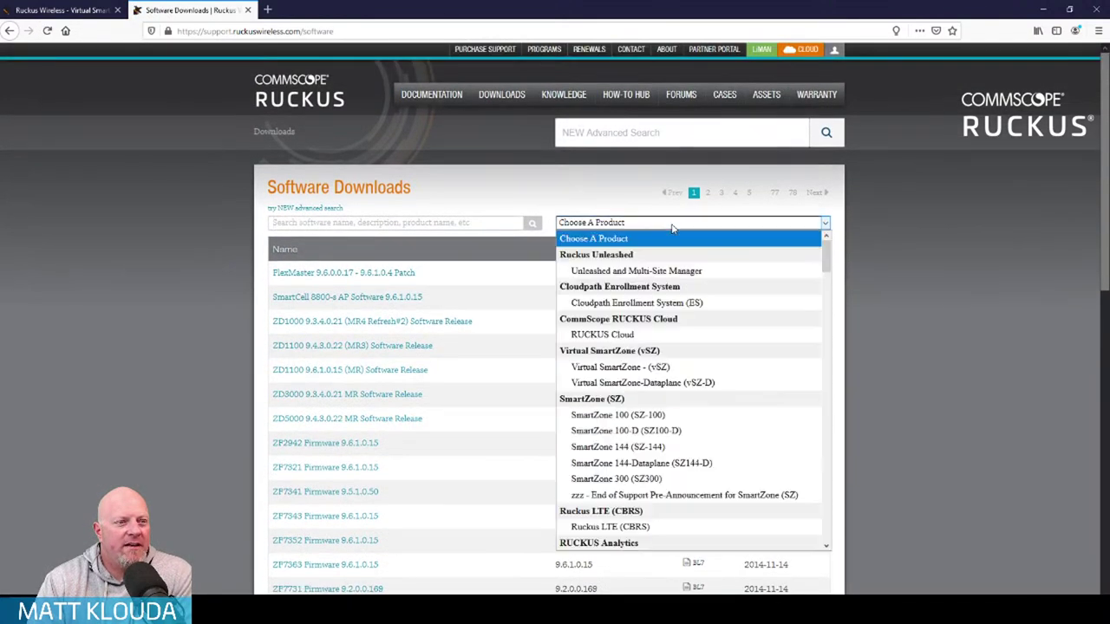
pyautogui.click(683, 368)
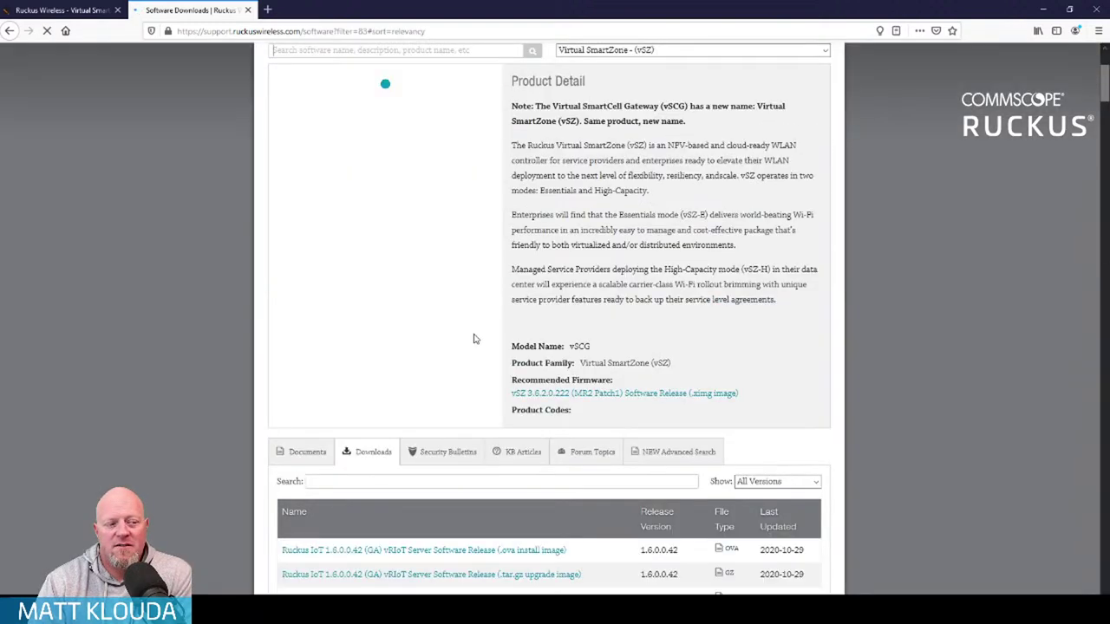
pyautogui.scroll(-2, 330, 412)
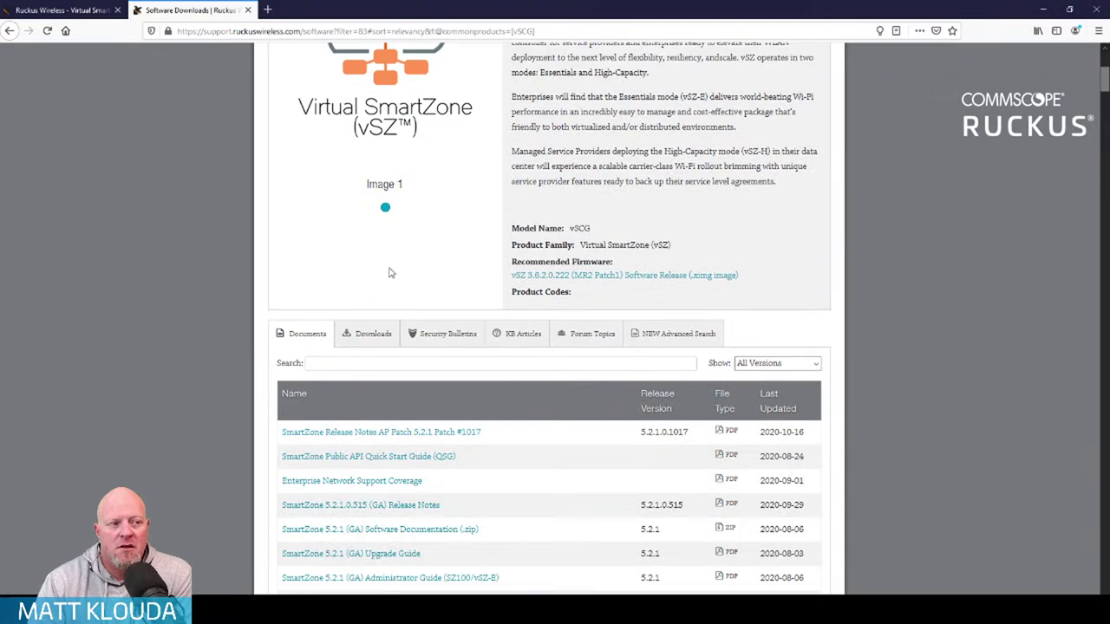
pyautogui.scroll(3, 389, 273)
pyautogui.scroll(-2, 521, 273)
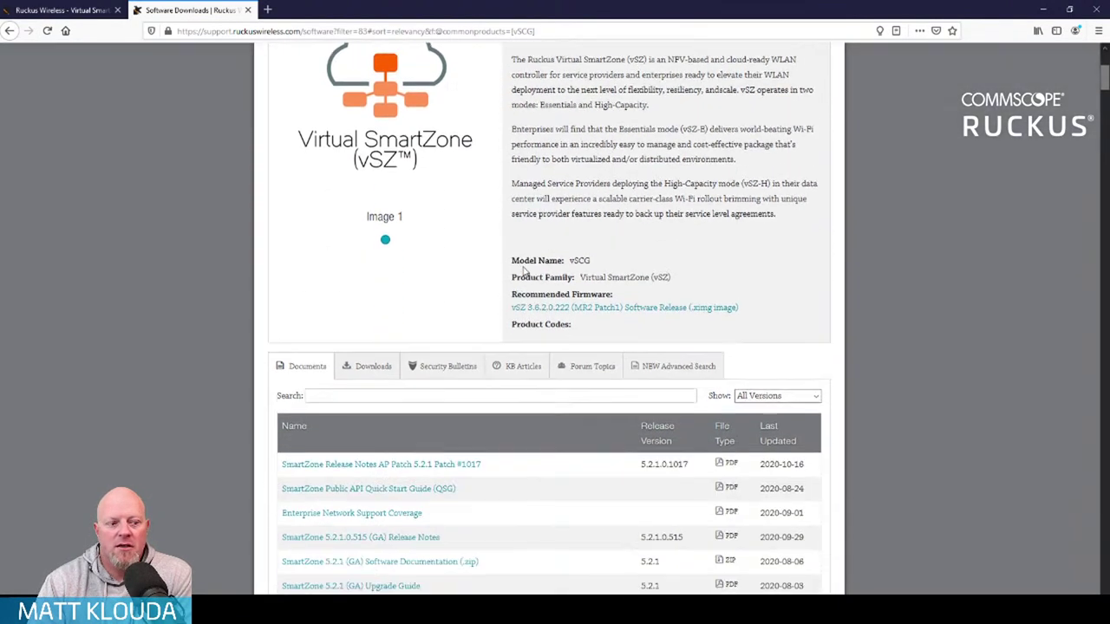
pyautogui.scroll(-3, 523, 271)
pyautogui.click(366, 161)
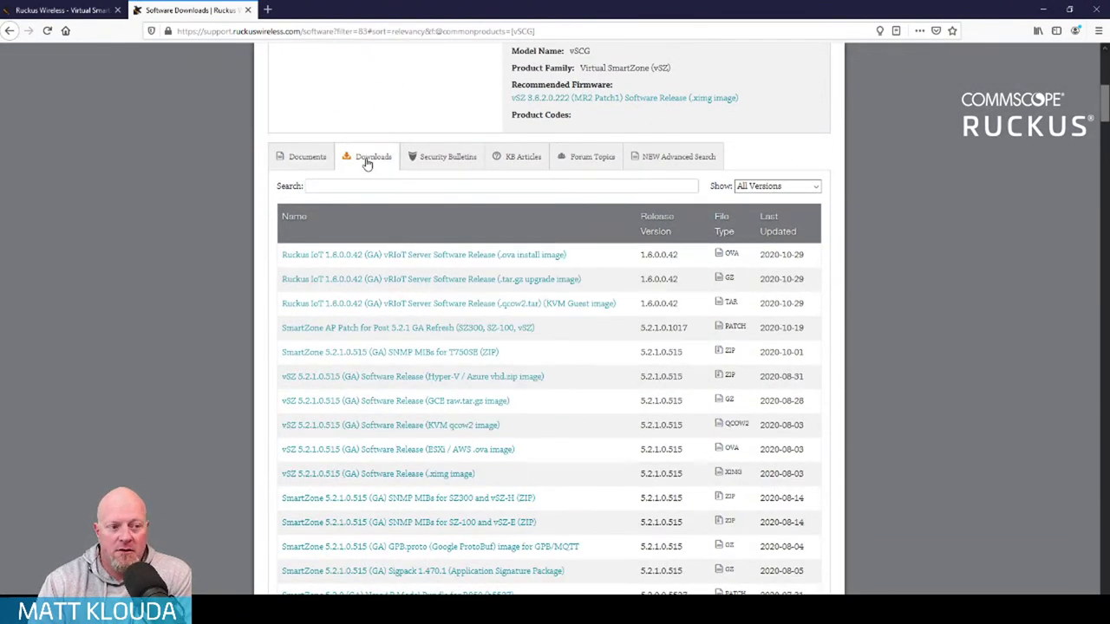
# Open the 5.2.1 AP patch download and its Release Notes document page
pyautogui.scroll(-2, 74, 298)
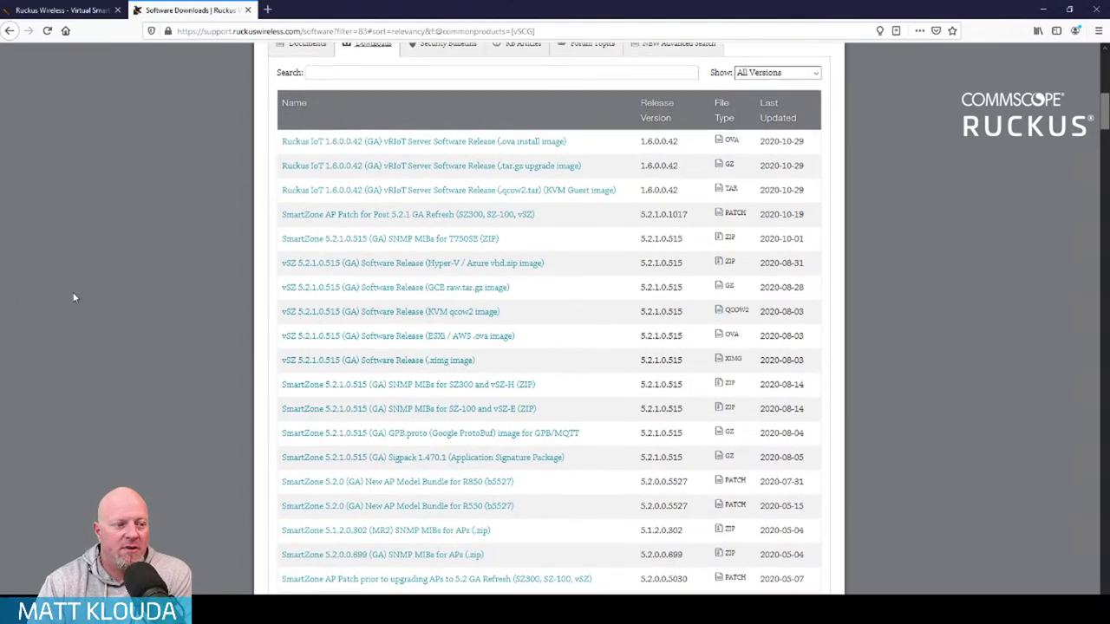
pyautogui.scroll(-1, 115, 269)
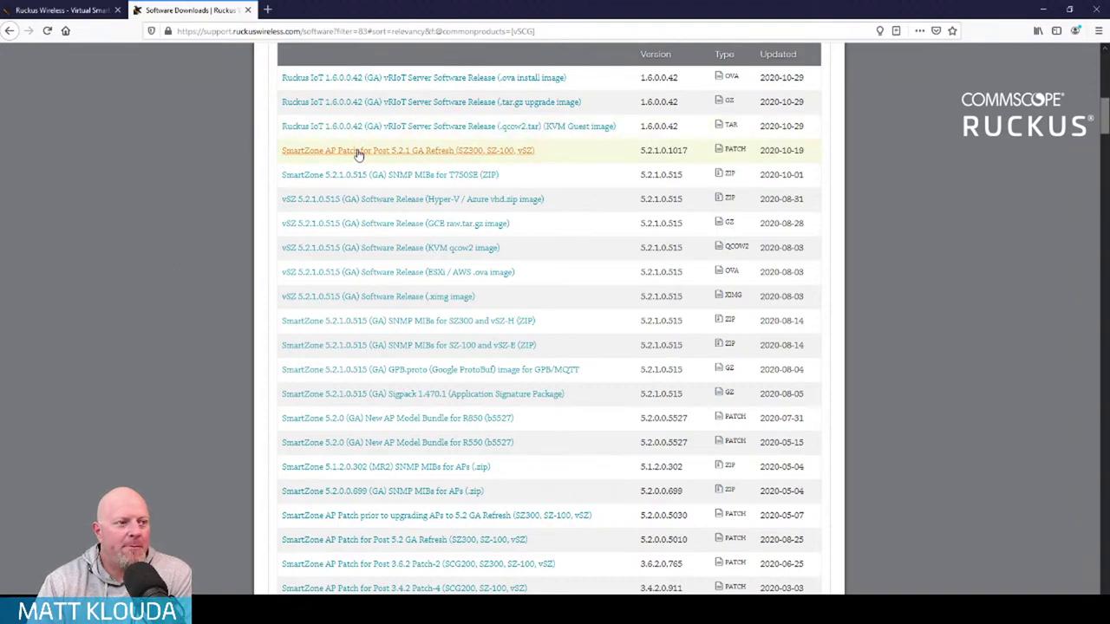
pyautogui.click(488, 152)
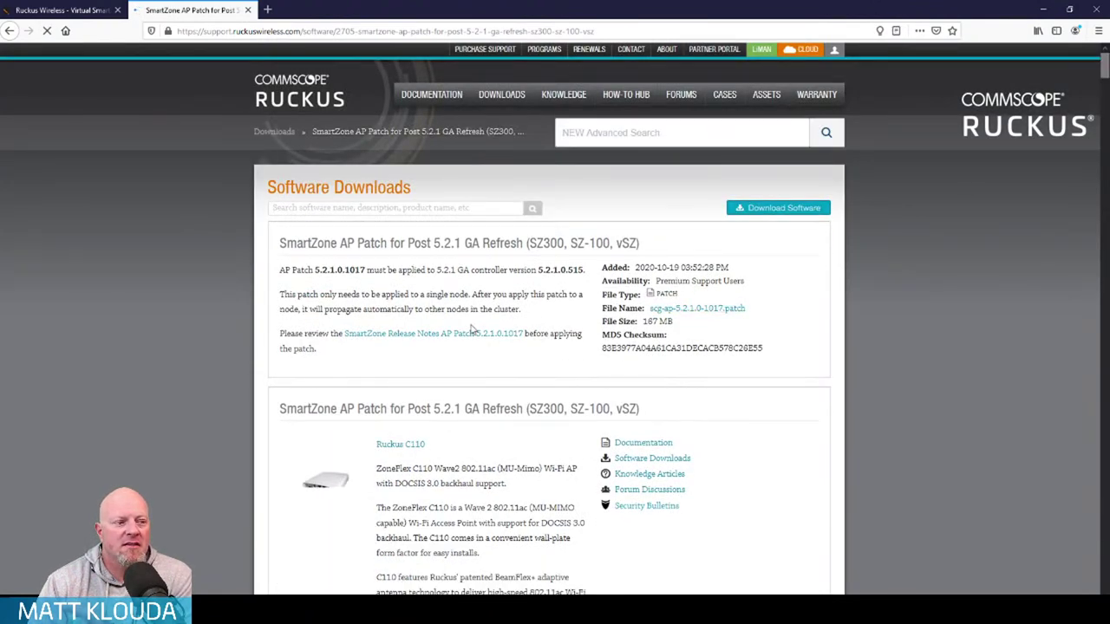
pyautogui.click(435, 337)
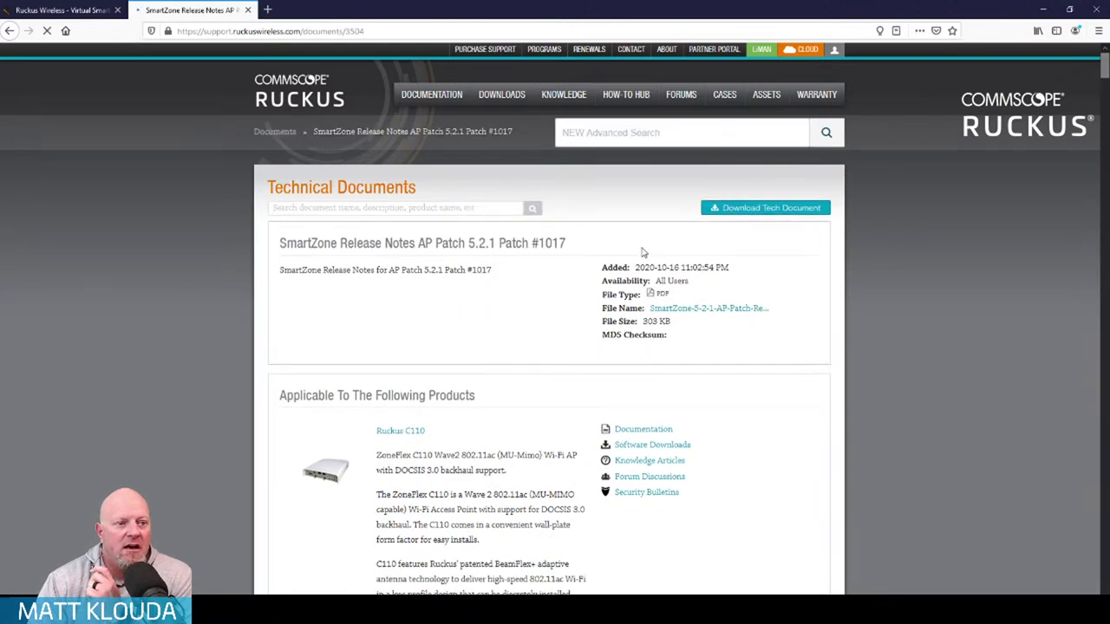
# Read the AP patch release notes PDF through its installation steps, then return to SmartZone
pyautogui.click(729, 310)
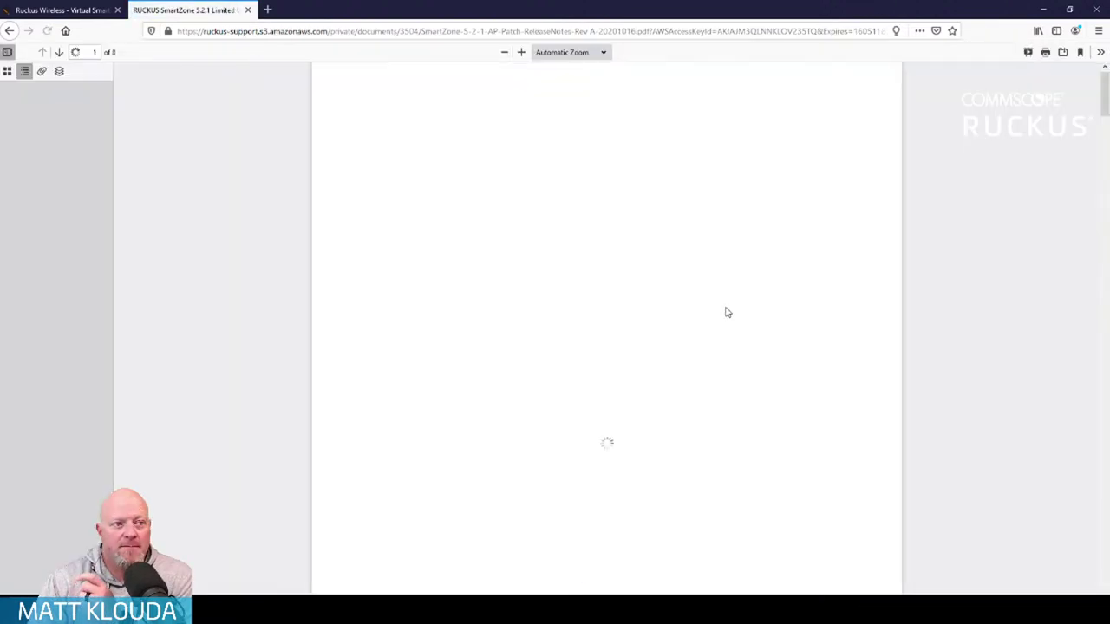
pyautogui.scroll(-10, 565, 317)
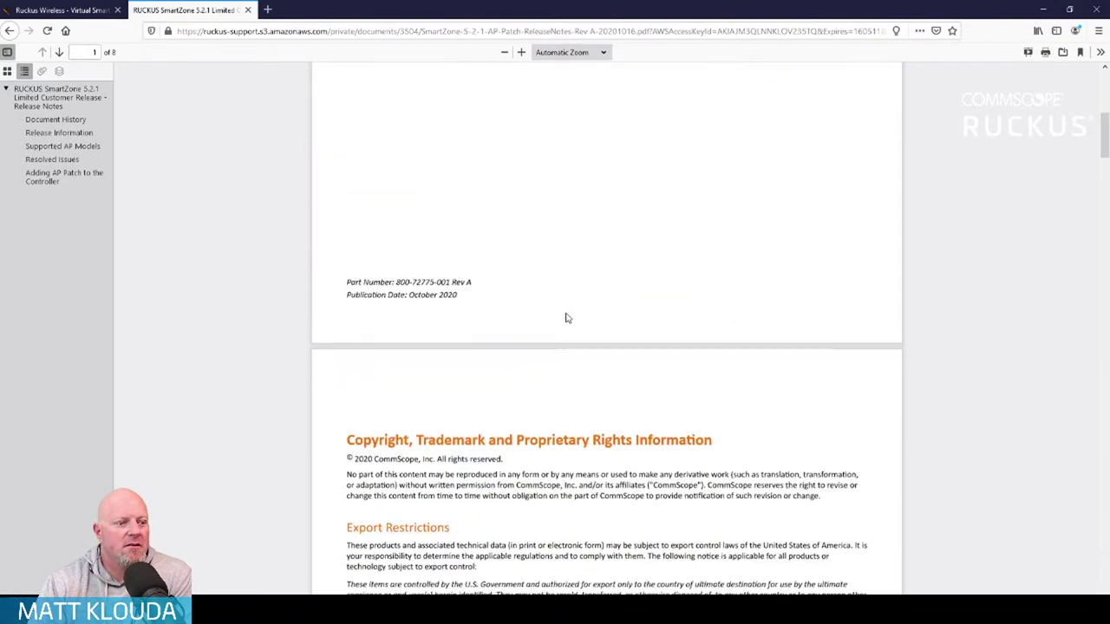
pyautogui.scroll(-10, 566, 317)
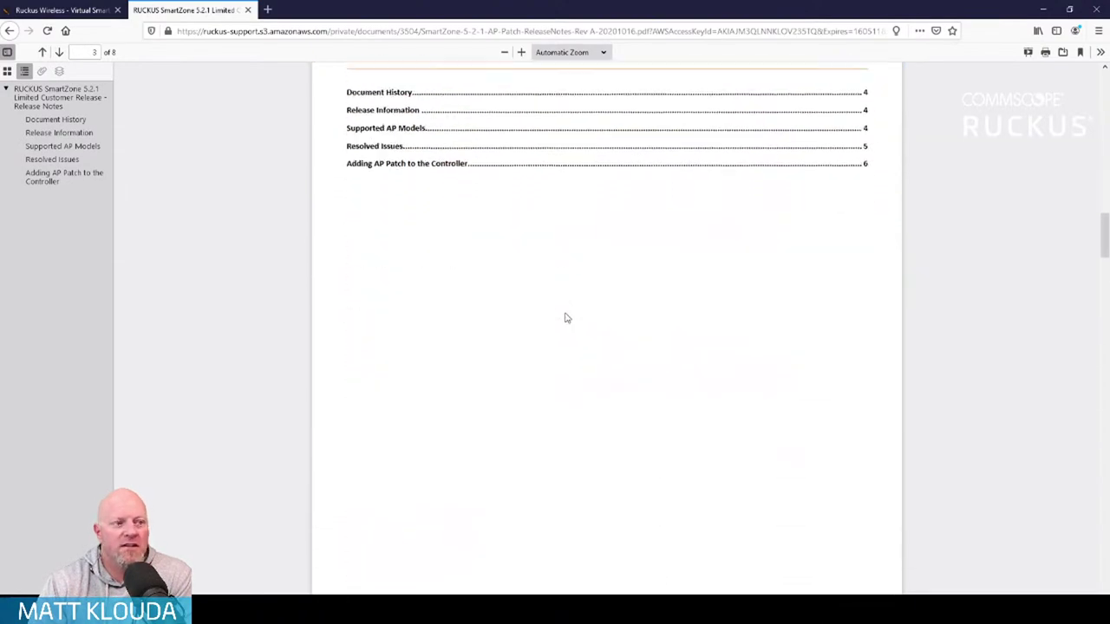
pyautogui.scroll(-2, 565, 317)
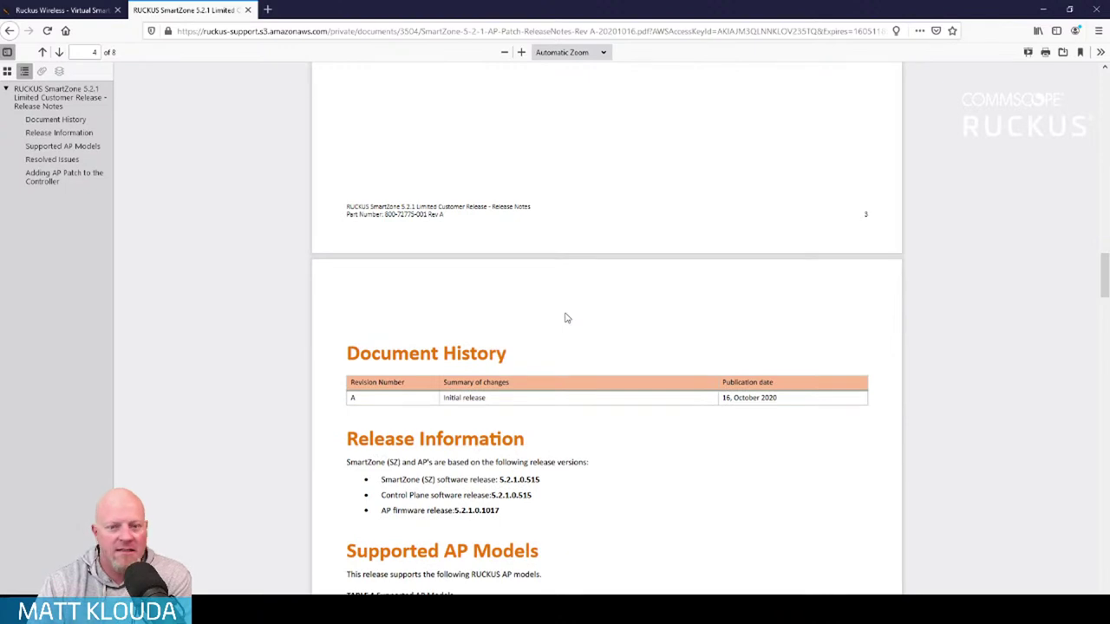
pyautogui.scroll(-10, 565, 318)
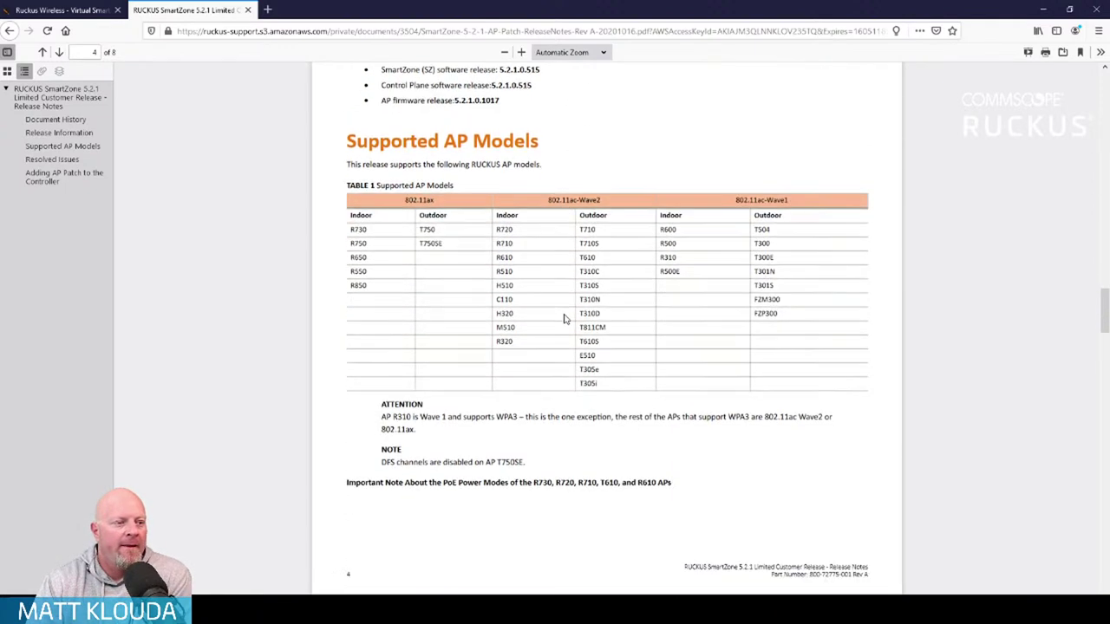
pyautogui.scroll(-1, 563, 319)
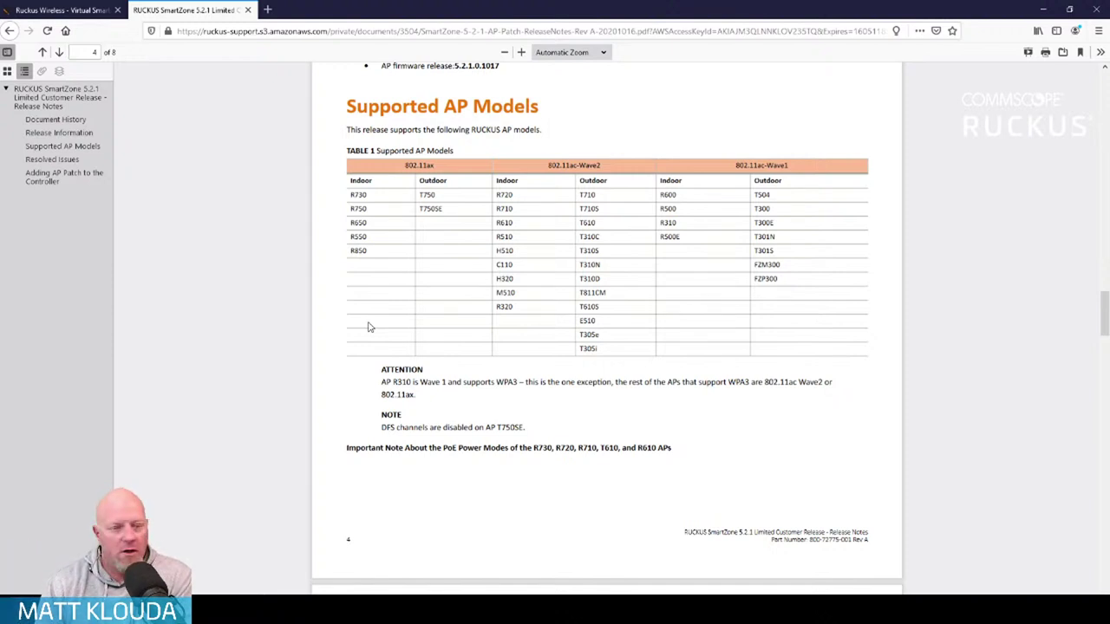
pyautogui.scroll(-5, 522, 362)
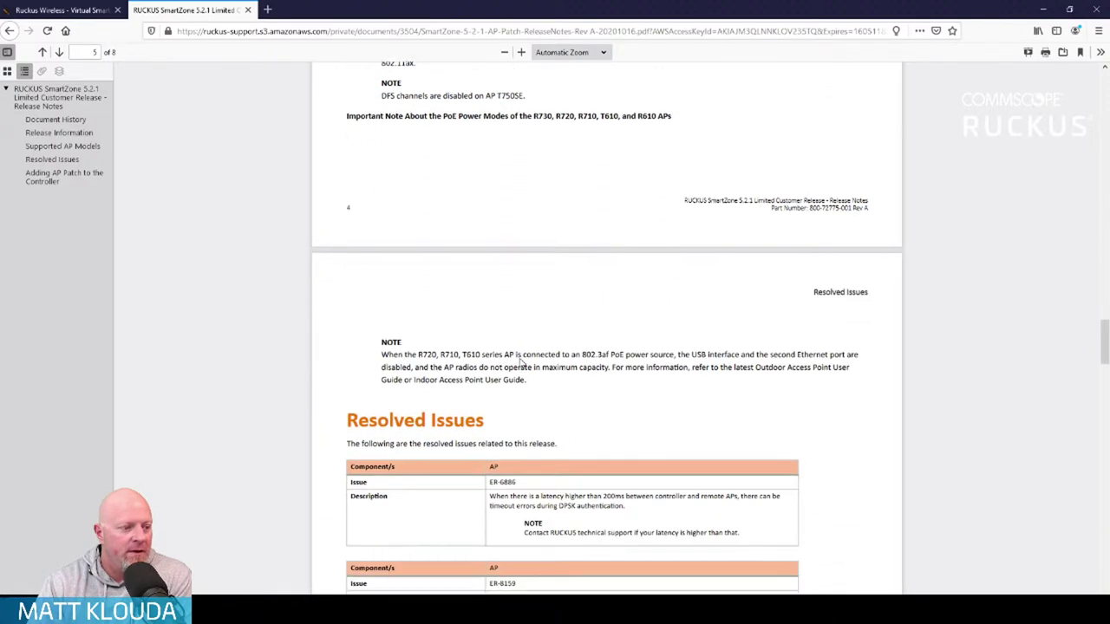
pyautogui.scroll(-4, 521, 362)
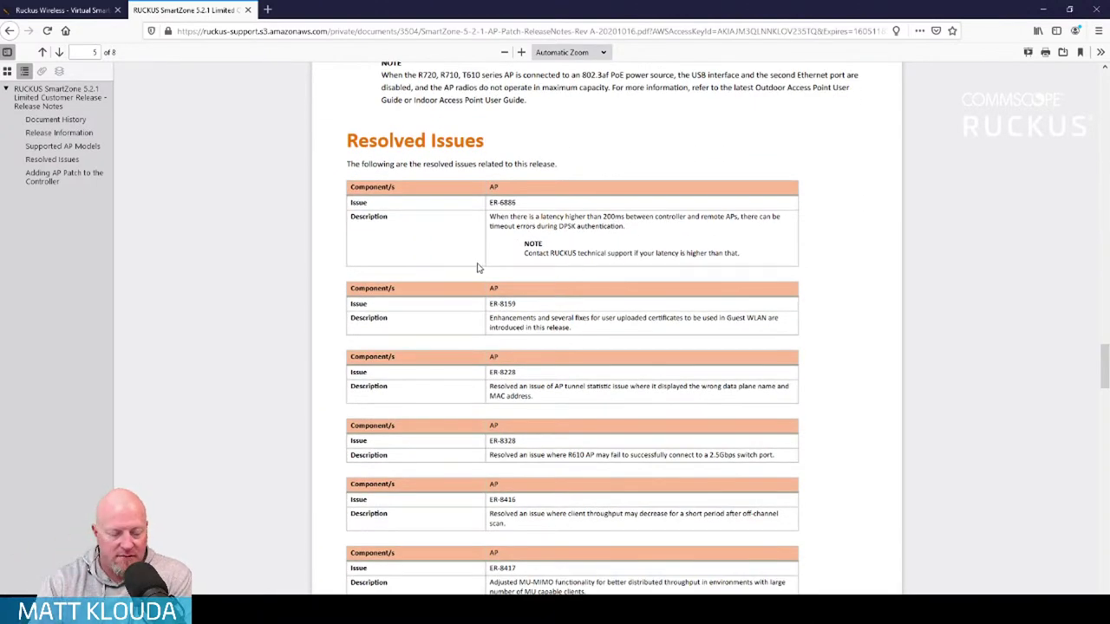
pyautogui.scroll(-1, 540, 275)
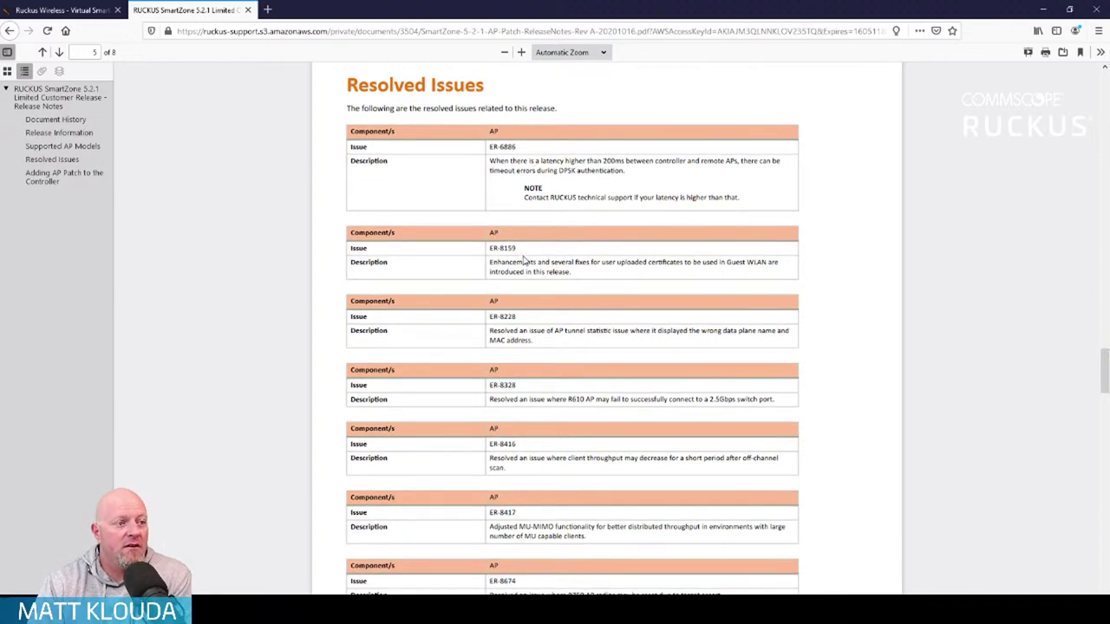
pyautogui.scroll(-12, 524, 261)
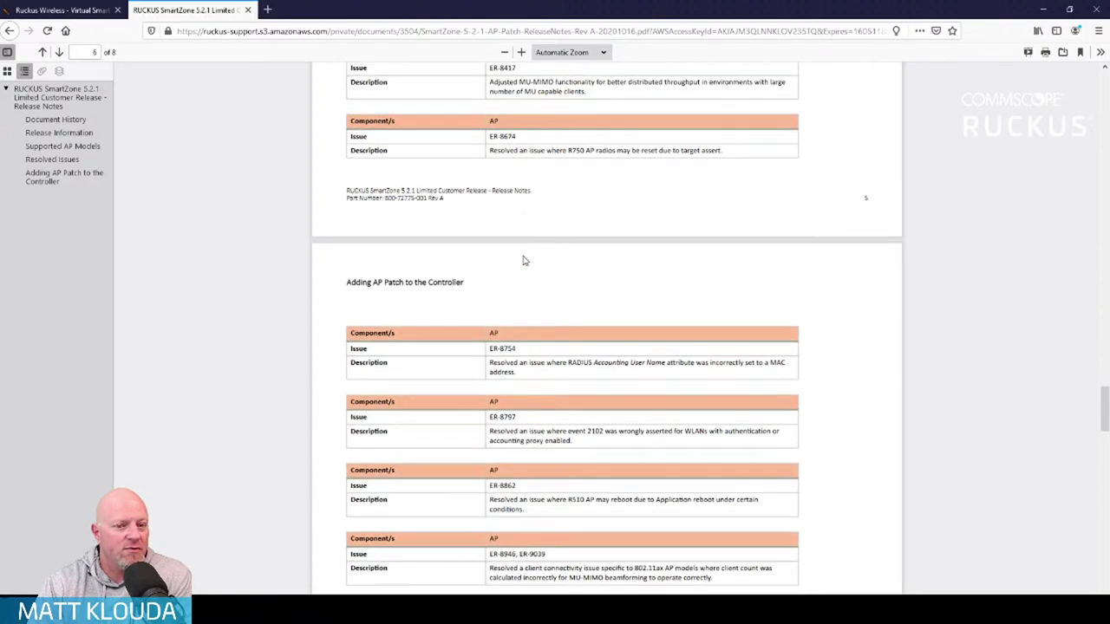
pyautogui.scroll(-6, 523, 260)
pyautogui.scroll(-1, 523, 256)
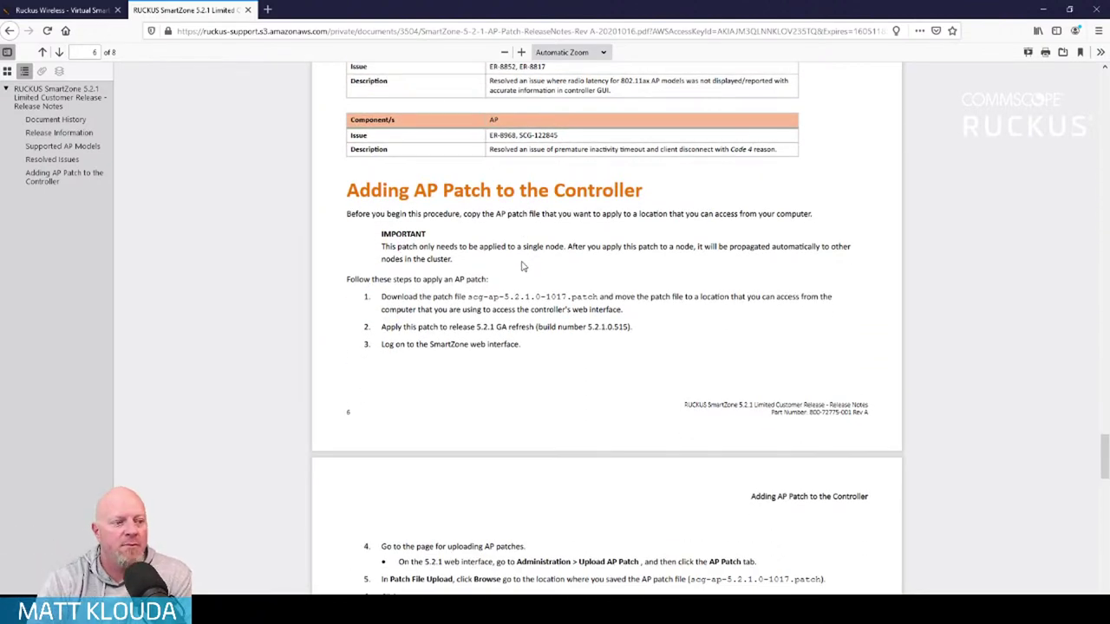
pyautogui.scroll(-1, 553, 324)
pyautogui.scroll(-1, 553, 325)
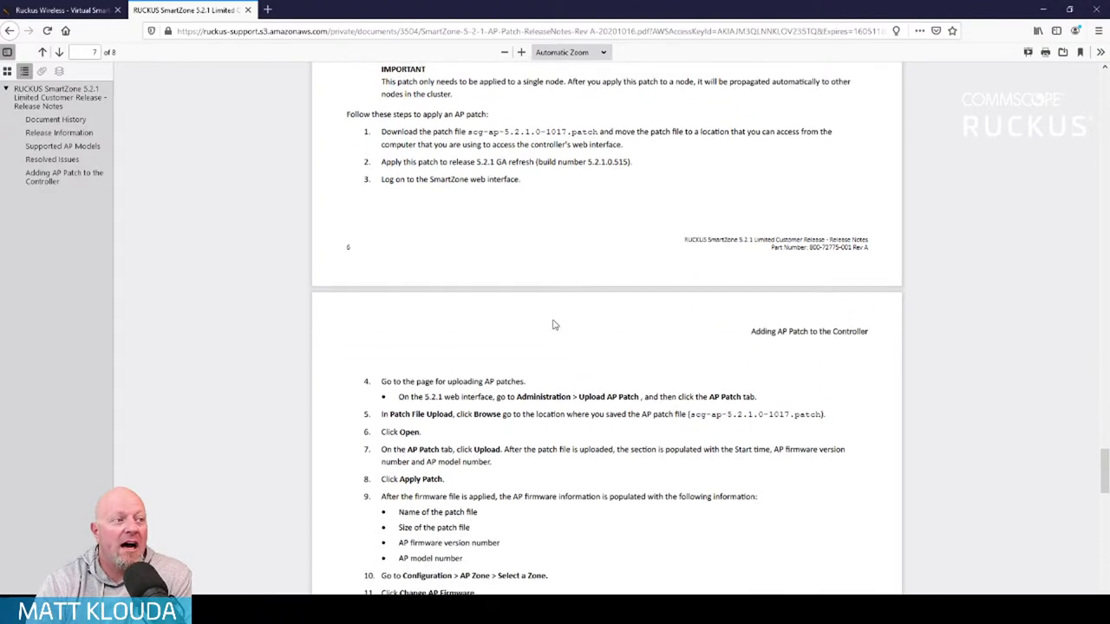
pyautogui.scroll(10, 553, 324)
pyautogui.scroll(7, 553, 324)
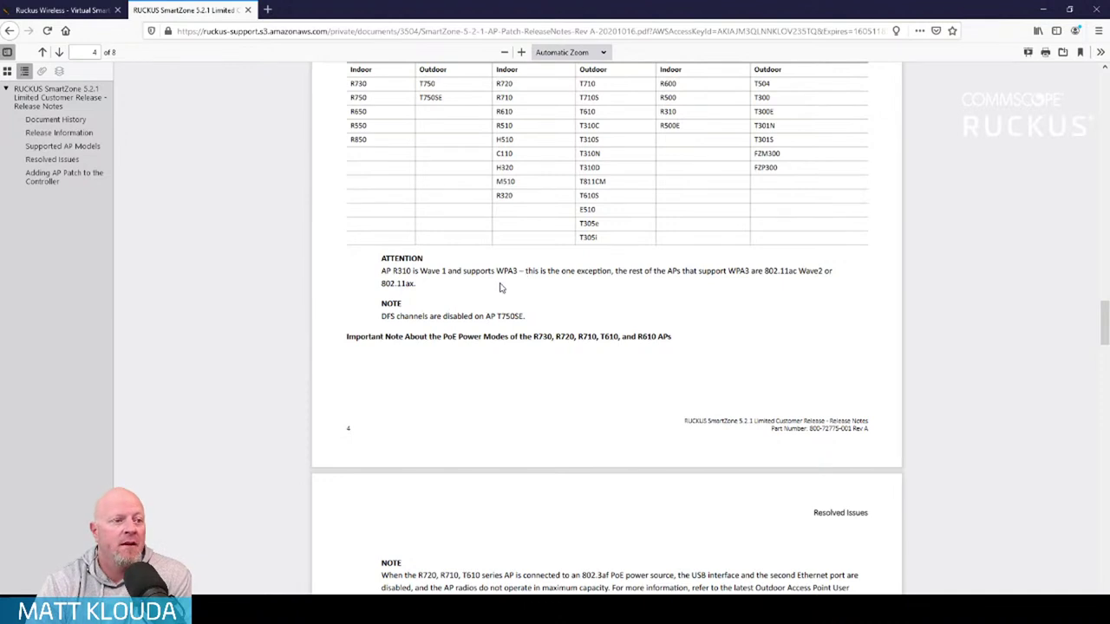
pyautogui.click(68, 12)
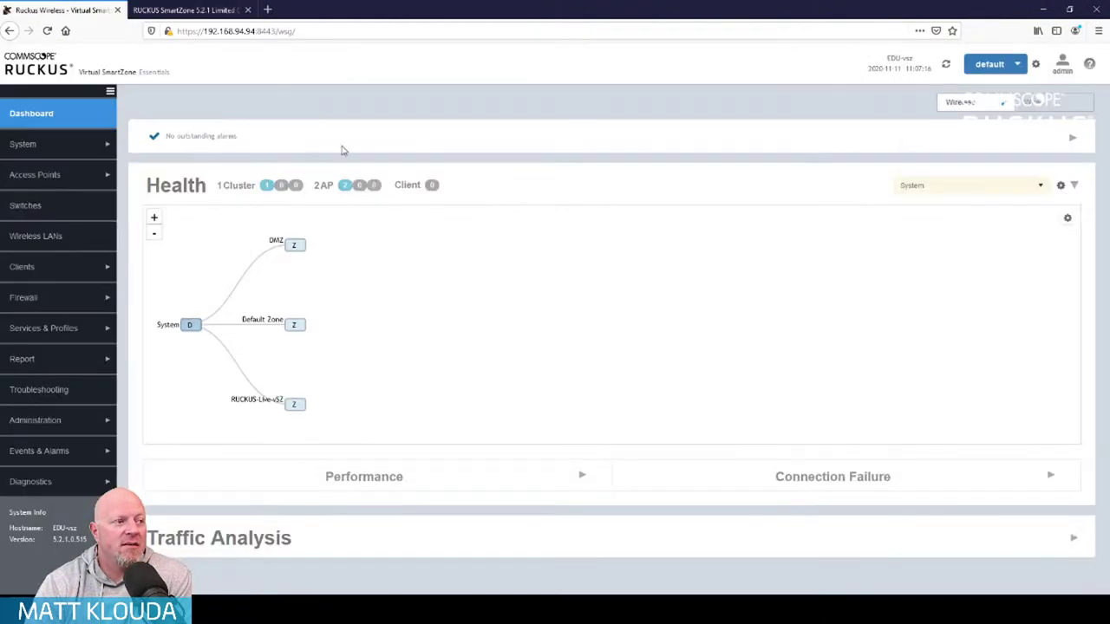
# Open Administration > Upgrade to check controller 5.2.1.0.515 and AP firmware 5.2.1.0.698
pyautogui.click(36, 420)
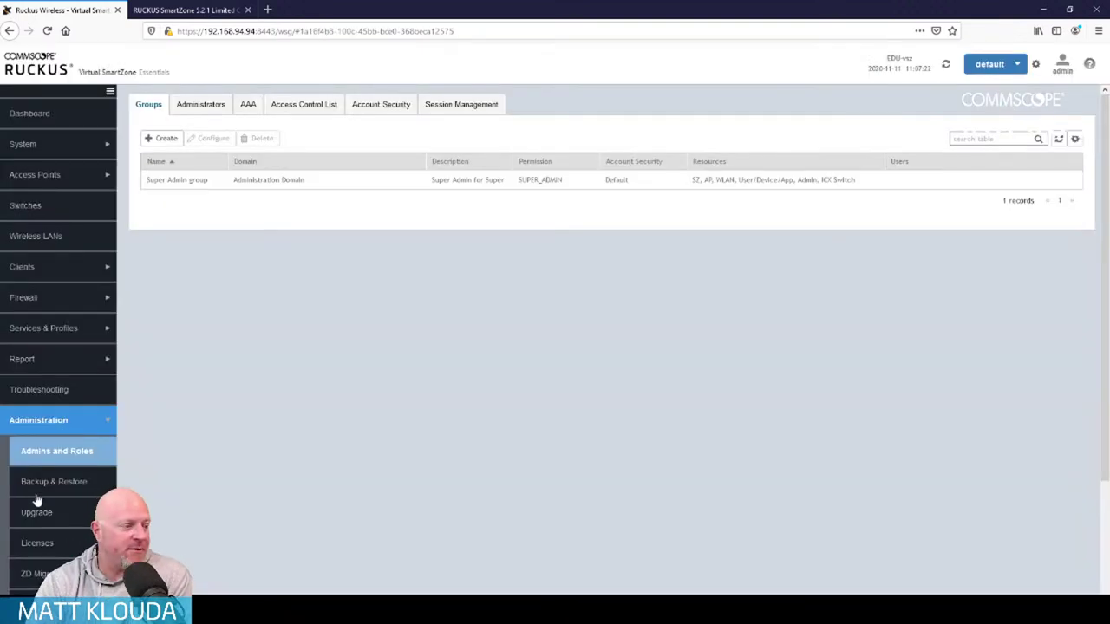
pyautogui.click(38, 515)
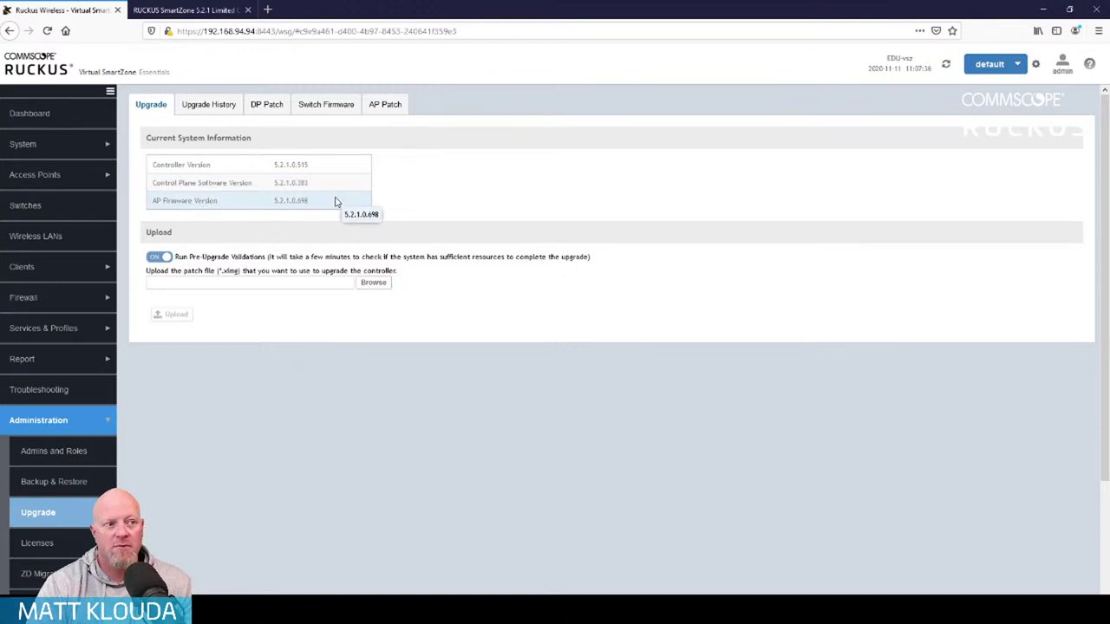
# Revisit the release notes and AP patch download page, then return to the controller's Upgrade page
pyautogui.click(186, 11)
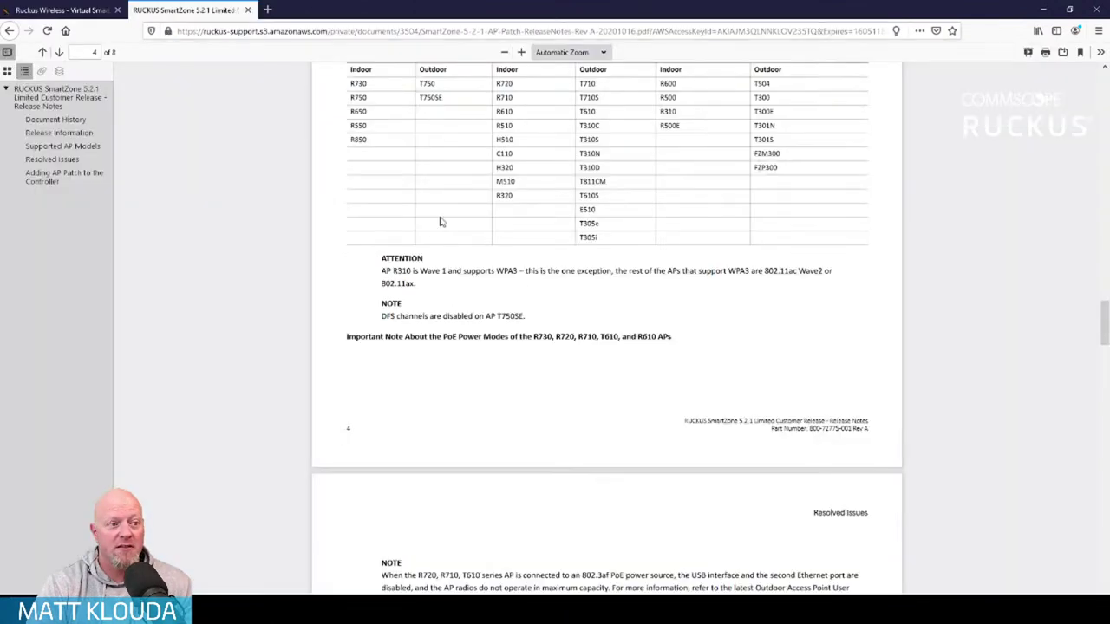
pyautogui.scroll(3, 583, 267)
pyautogui.hotkey('alt', 'Left')
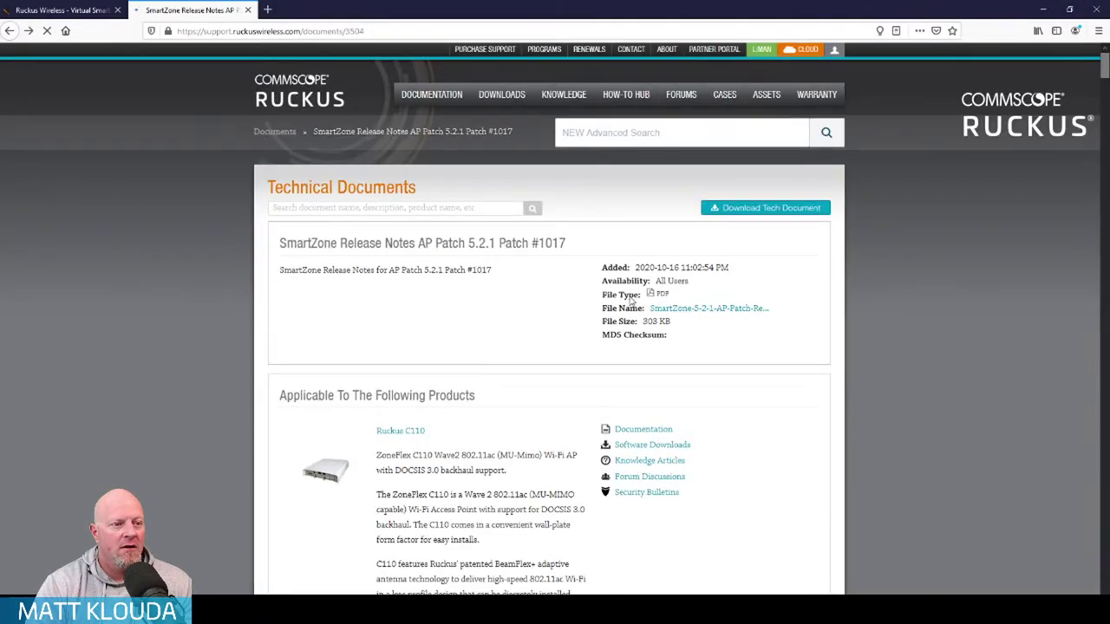
pyautogui.scroll(-1, 467, 288)
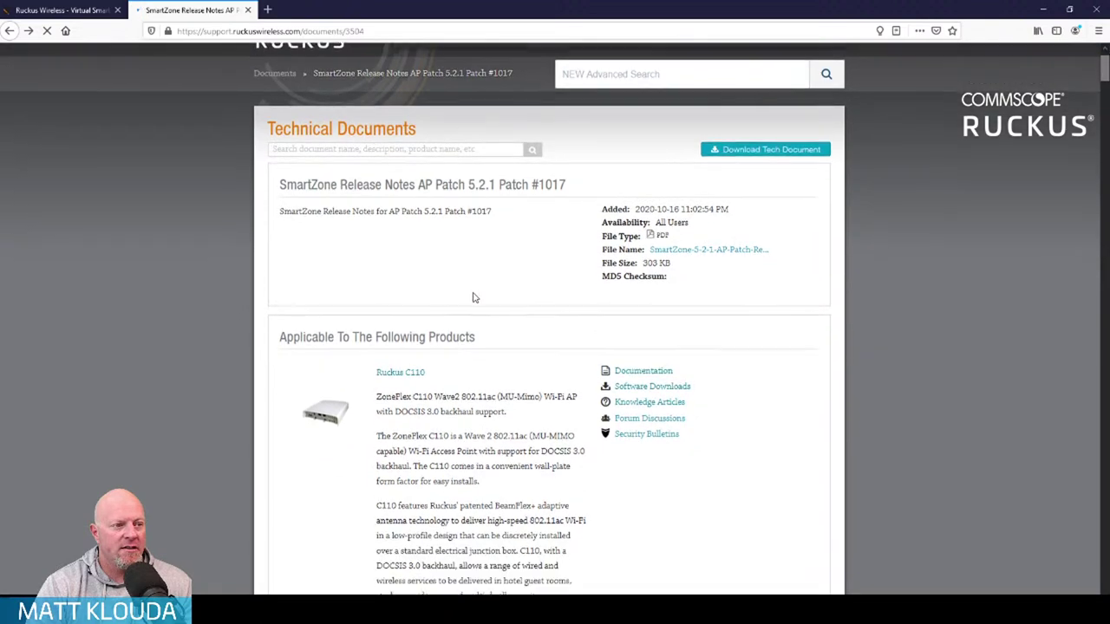
pyautogui.hotkey('alt', 'Left')
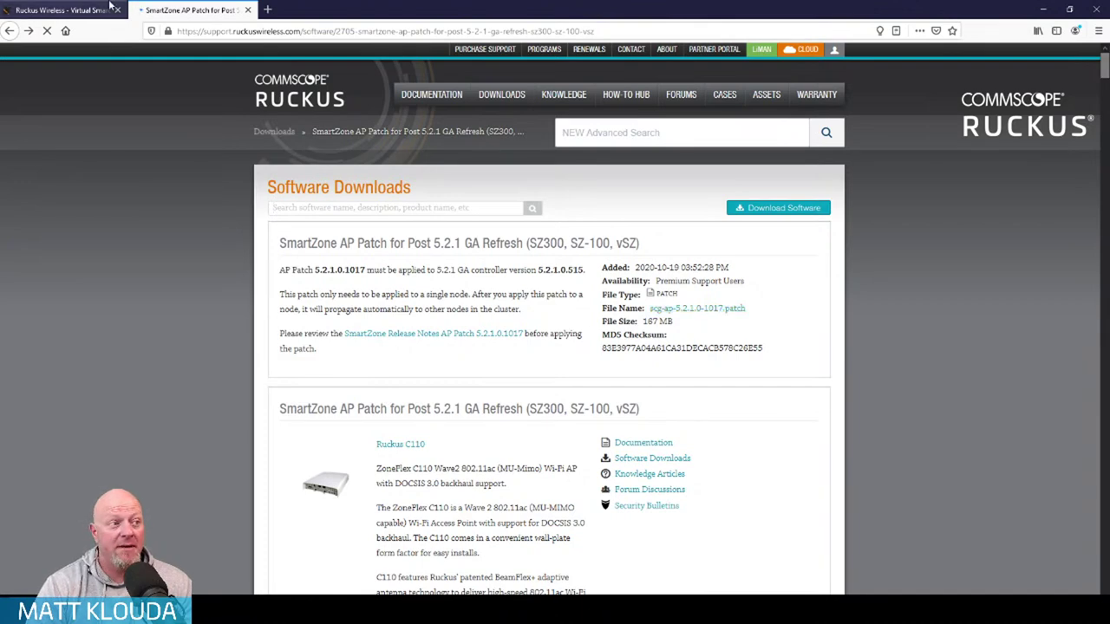
pyautogui.click(61, 10)
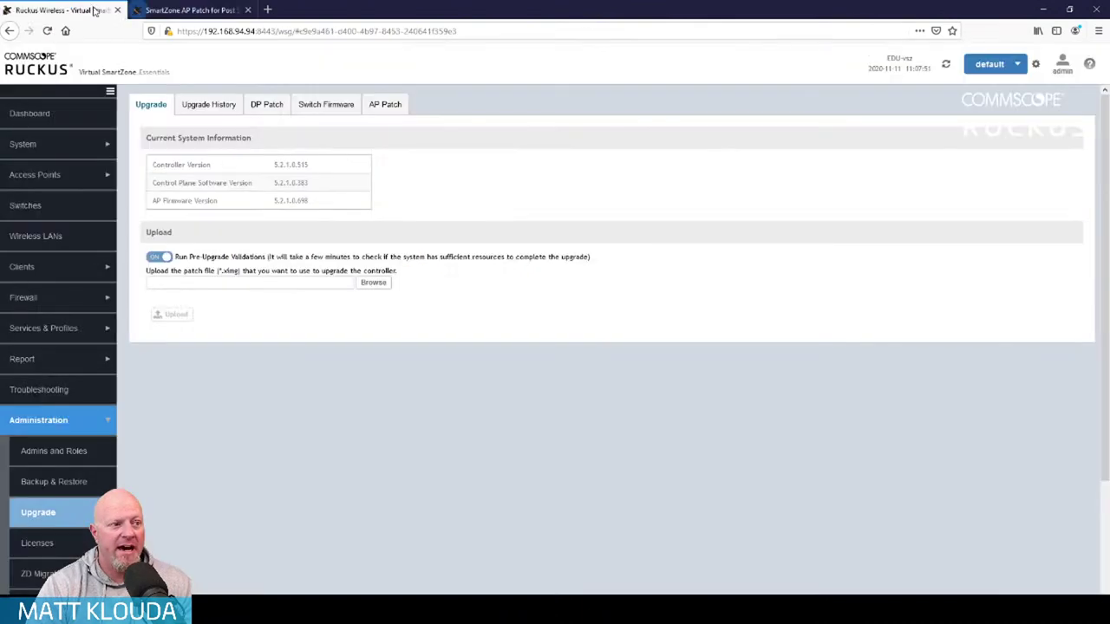
# Upload scg-ap-5.2.1.0-1017.patch on the AP Patch tab and apply it to the controller
pyautogui.click(387, 105)
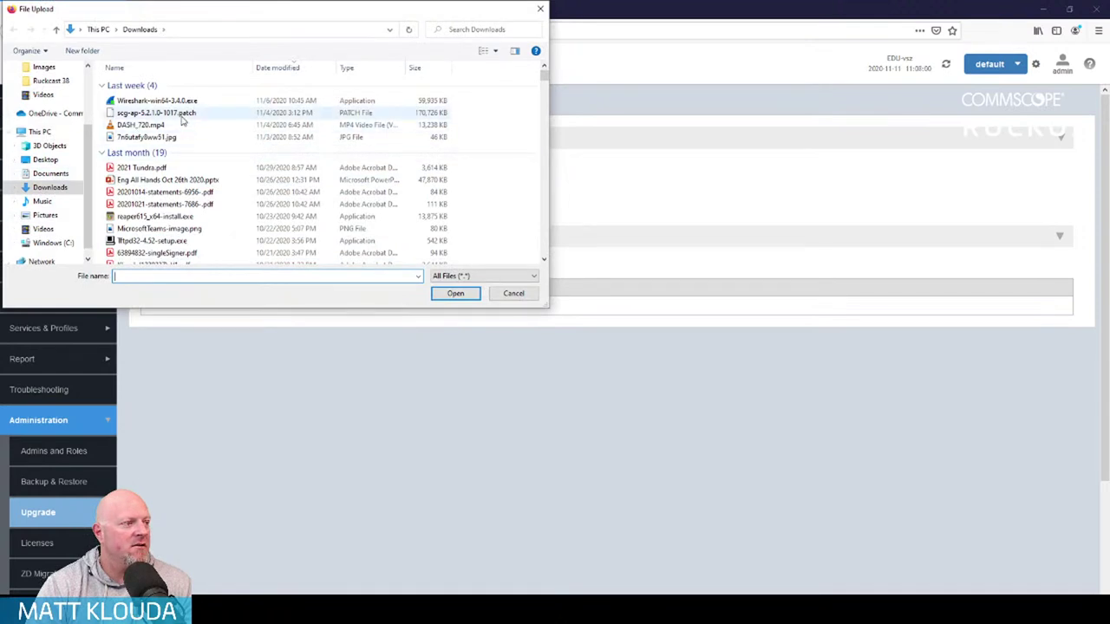
pyautogui.click(184, 113)
pyautogui.click(451, 294)
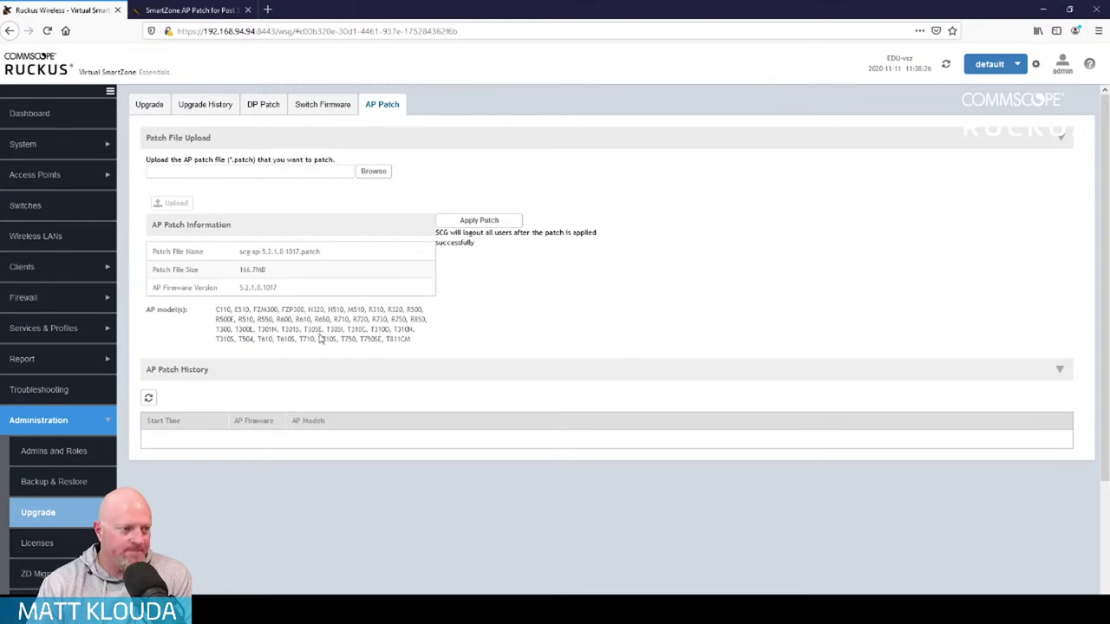
pyautogui.doubleClick(373, 319)
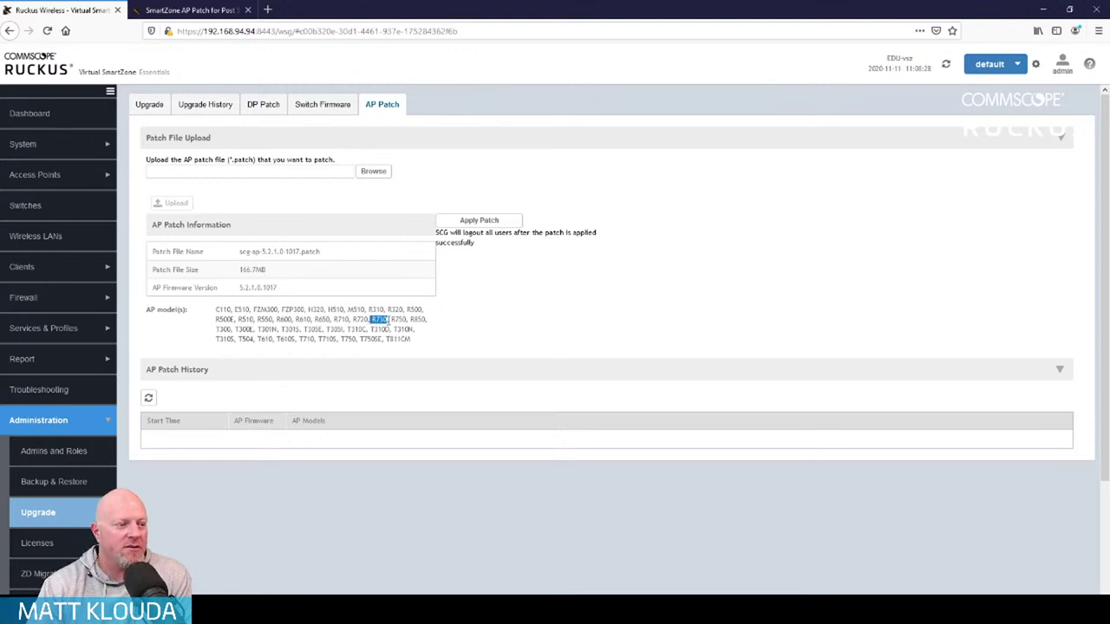
pyautogui.click(436, 338)
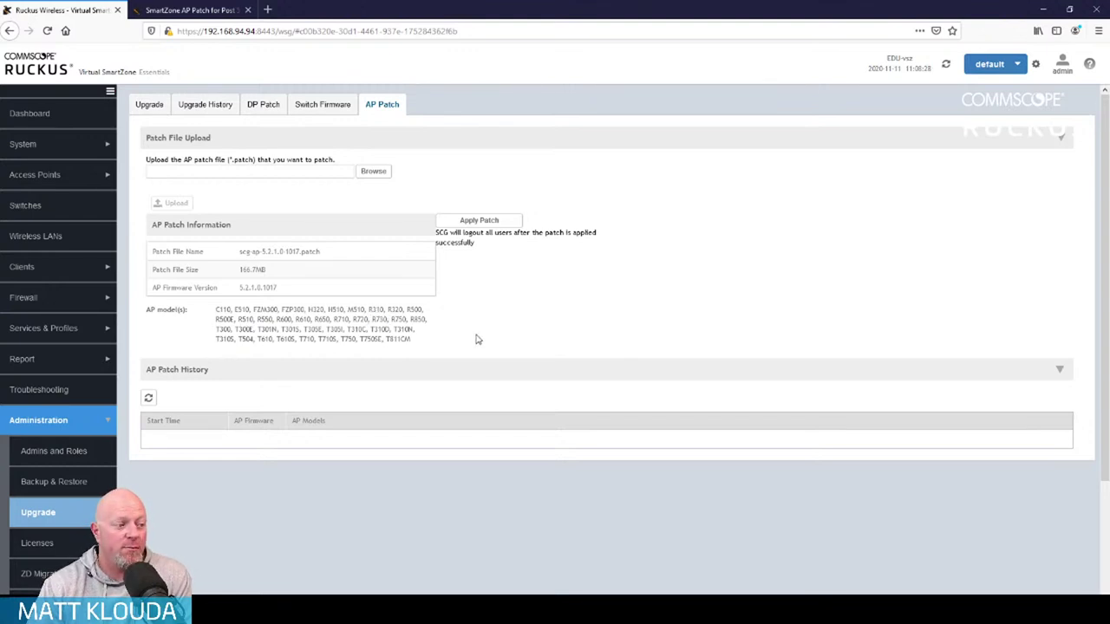
pyautogui.click(489, 227)
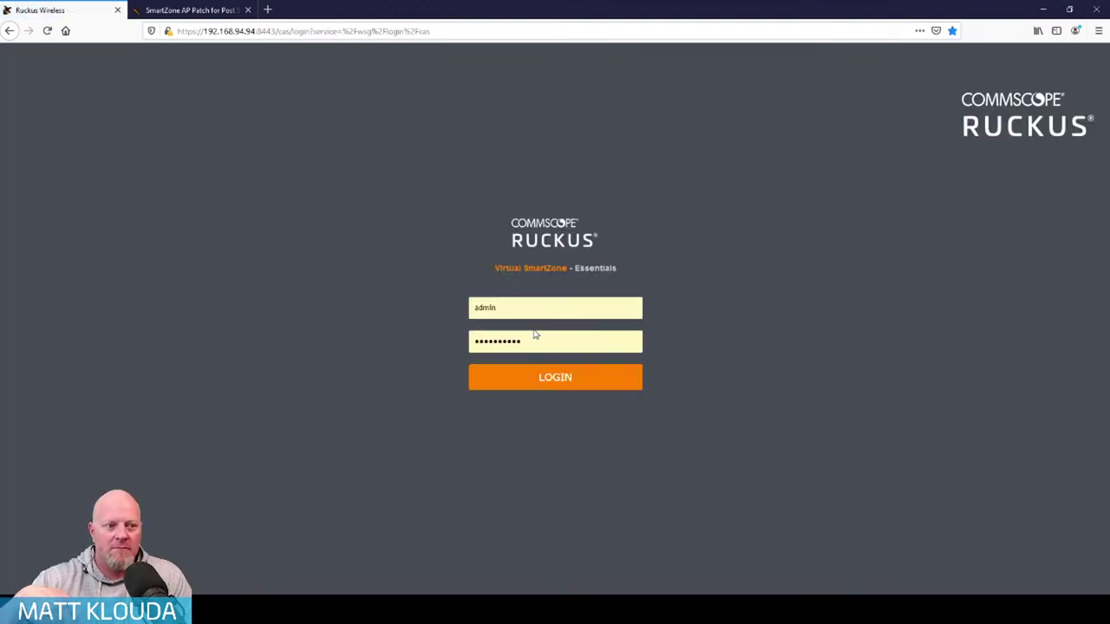
# Log back in as admin with the pre-filled credentials after the patch logout
pyautogui.click(547, 383)
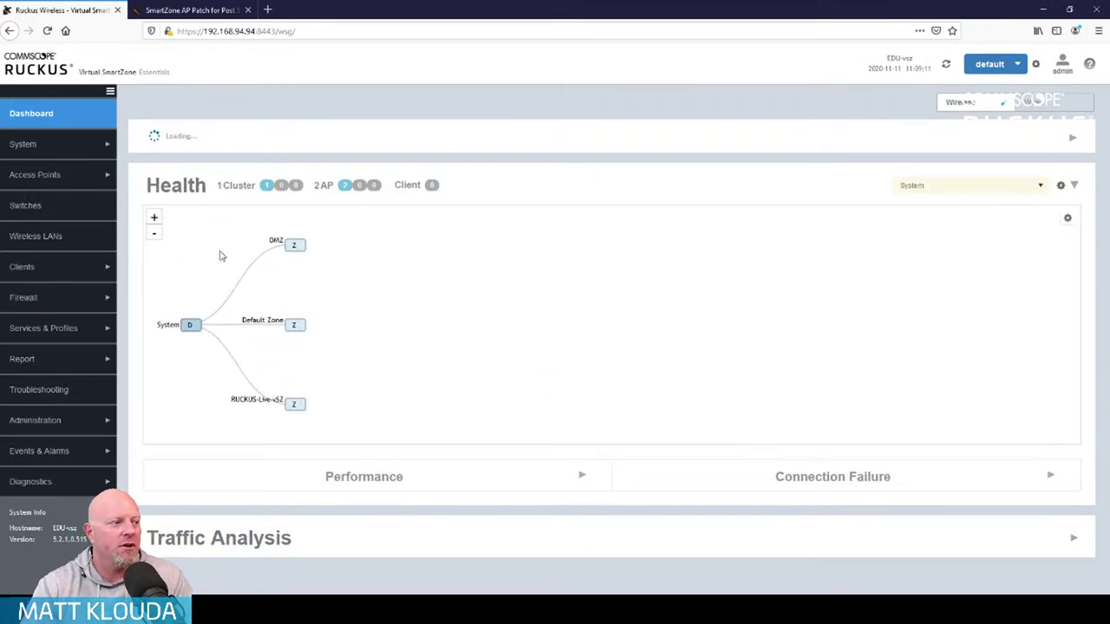
# List the access points and view the R730 AP's configuration radio settings
pyautogui.click(92, 180)
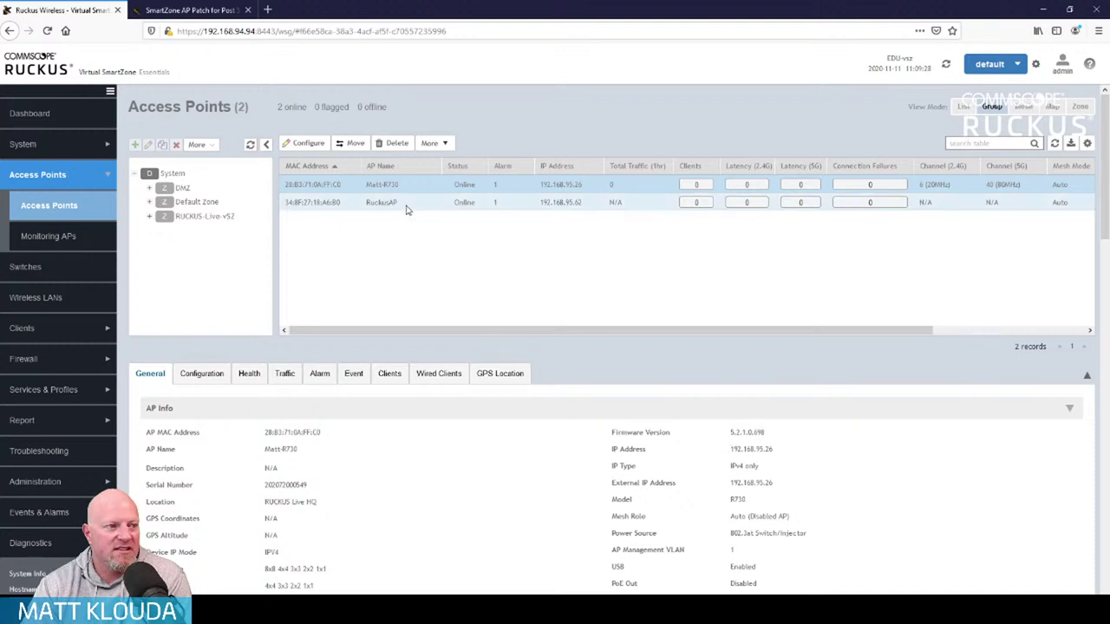
pyautogui.click(445, 146)
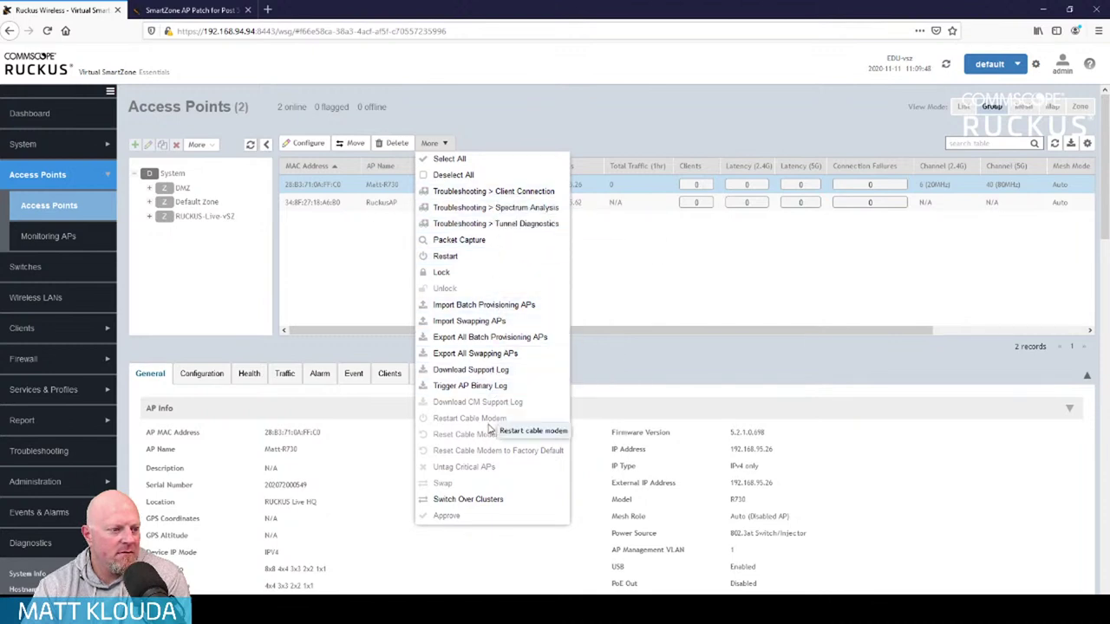
pyautogui.click(618, 368)
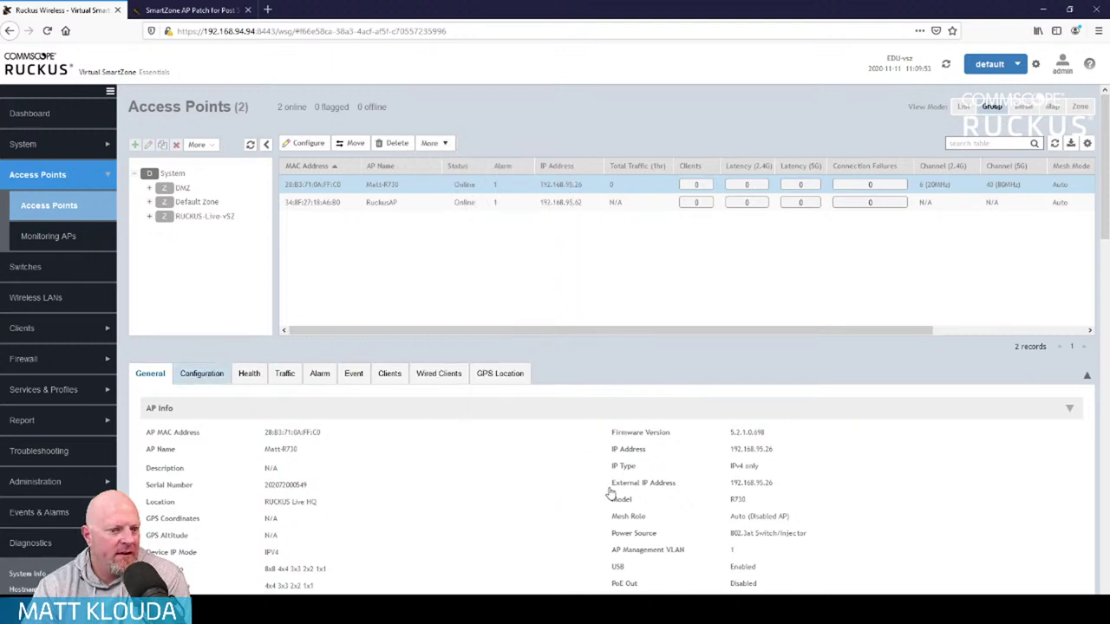
pyautogui.scroll(-6, 610, 493)
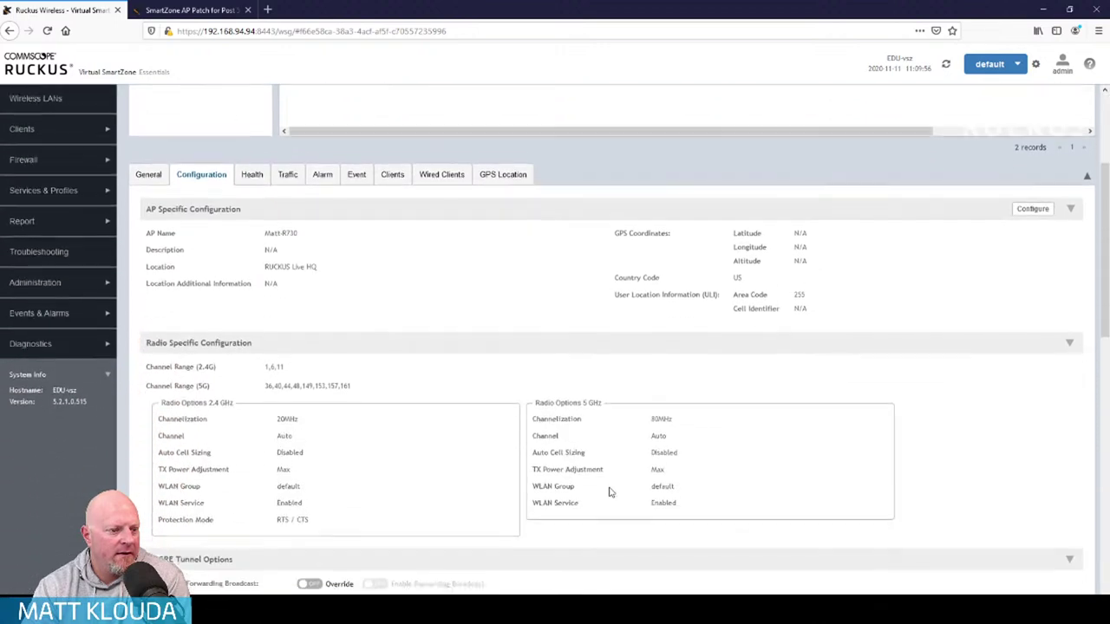
pyautogui.scroll(6, 186, 317)
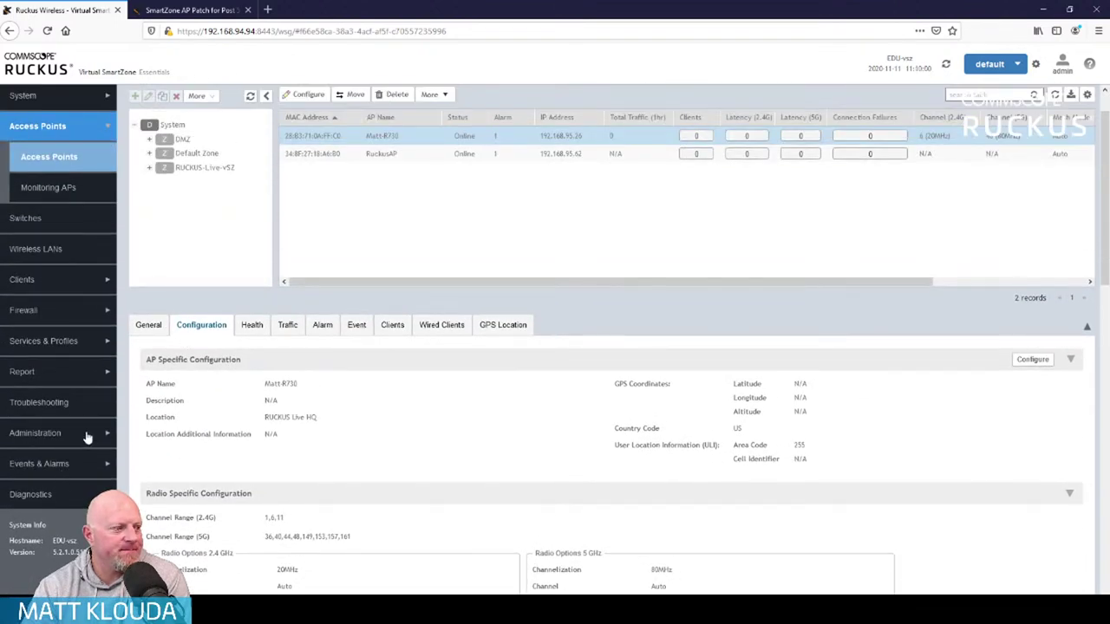
# Check AP Patch History for firmware 5.2.1.0.1017, then return to the Access Points list
pyautogui.click(85, 434)
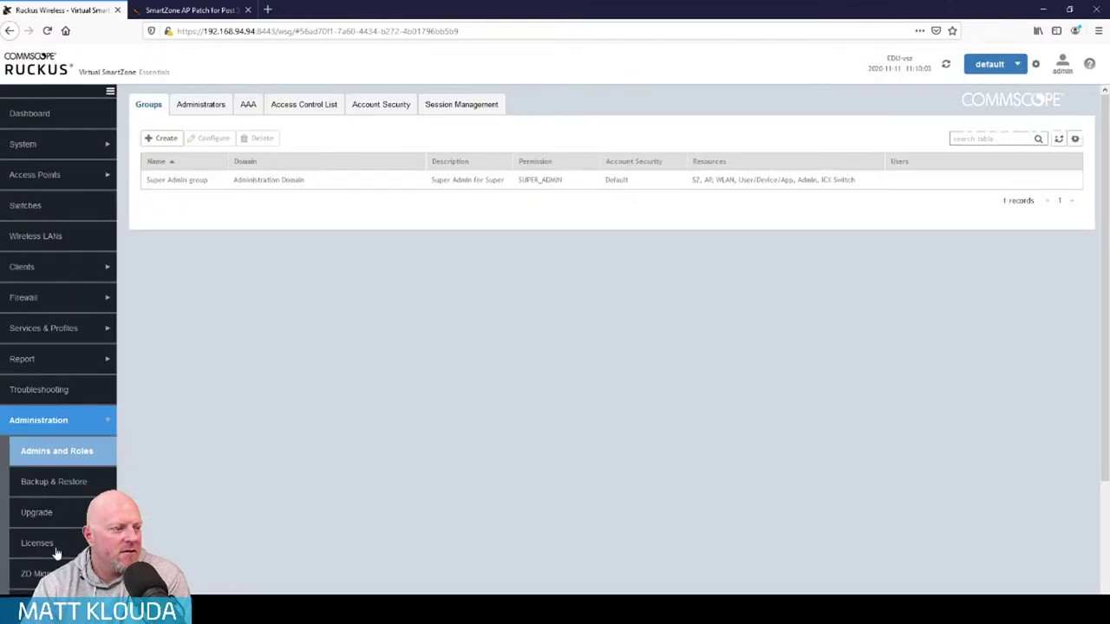
pyautogui.click(54, 513)
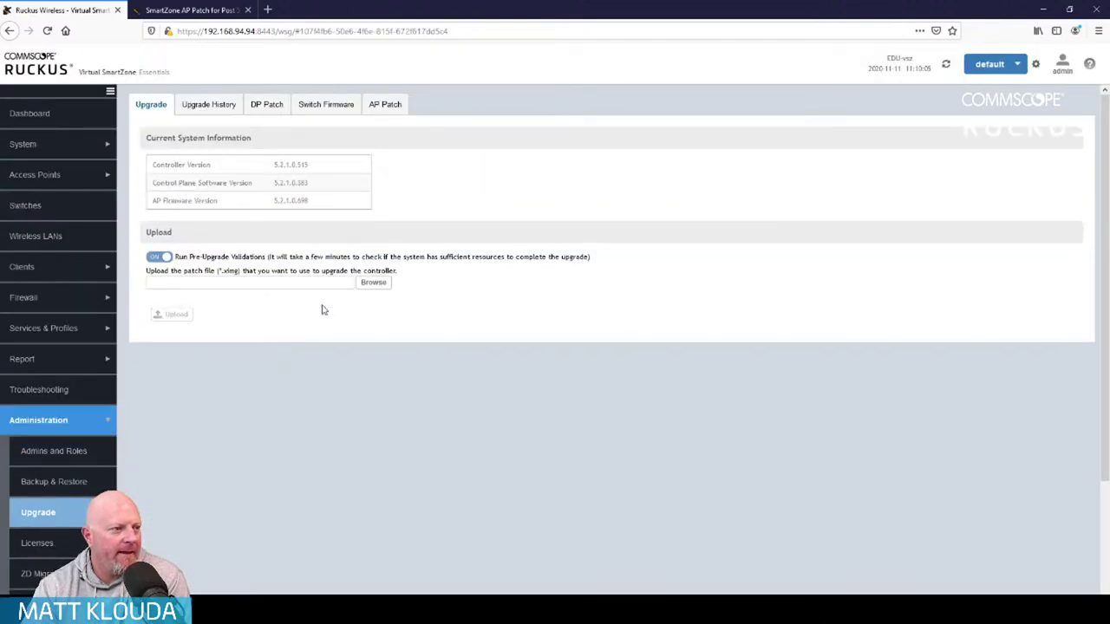
pyautogui.click(390, 105)
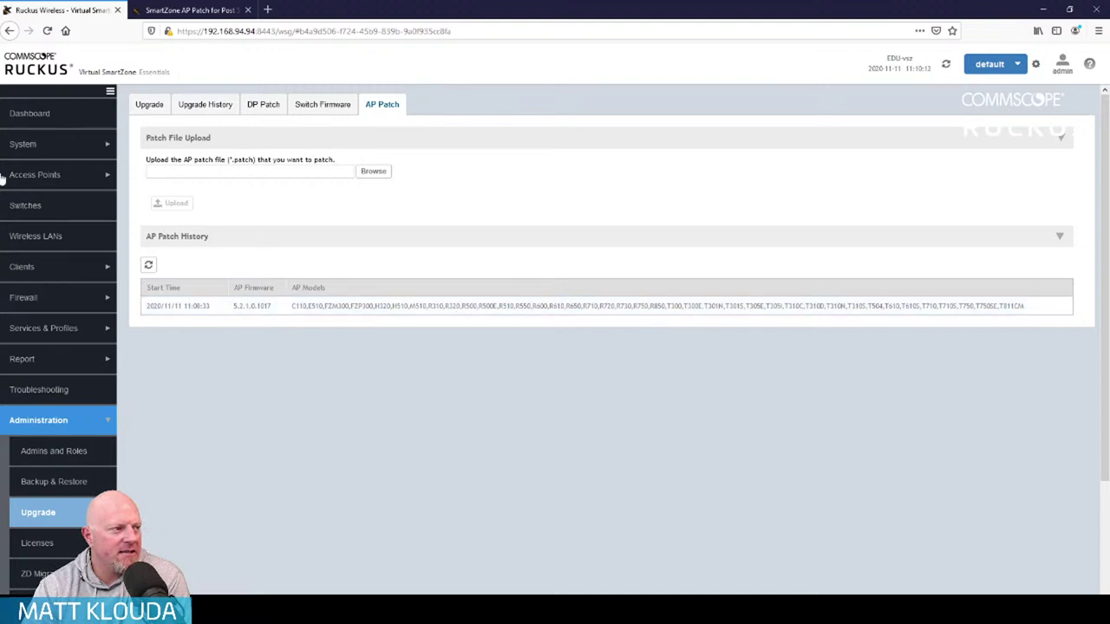
pyautogui.click(67, 176)
# Select the R730 AP in the RUCKUS-Live-vSZ zone, open its editor, and cancel without changes
pyautogui.click(69, 198)
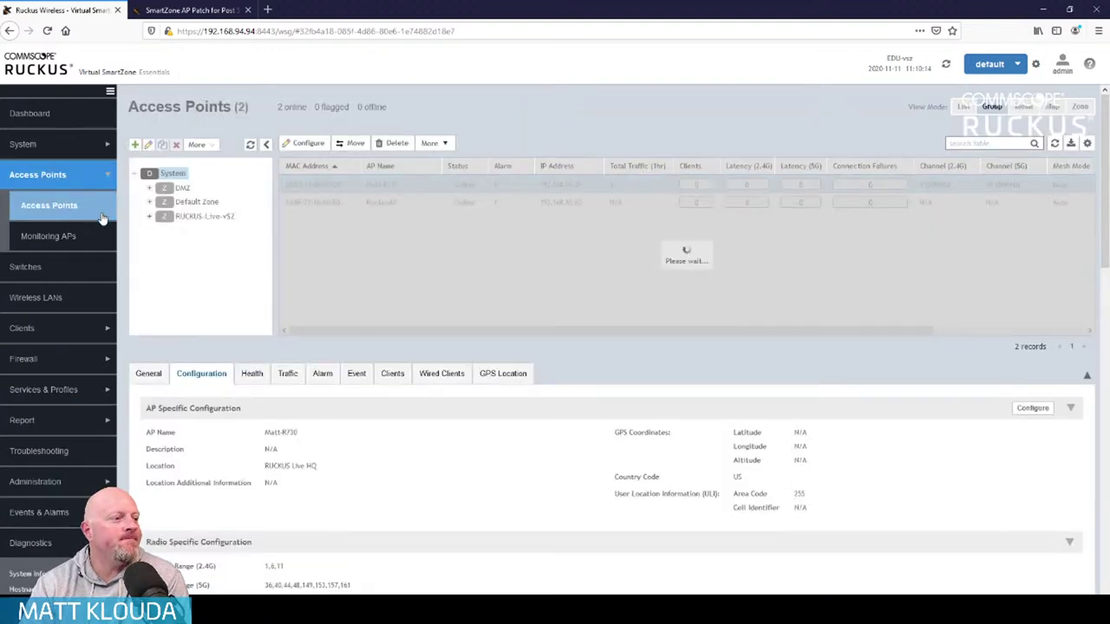
pyautogui.click(217, 217)
pyautogui.click(365, 183)
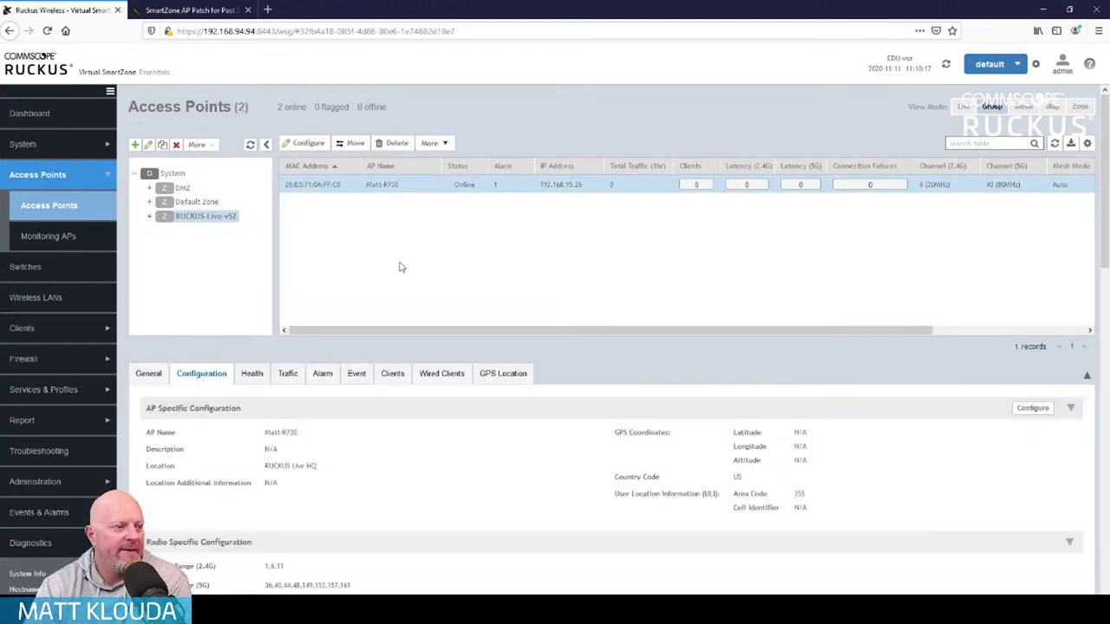
pyautogui.click(444, 146)
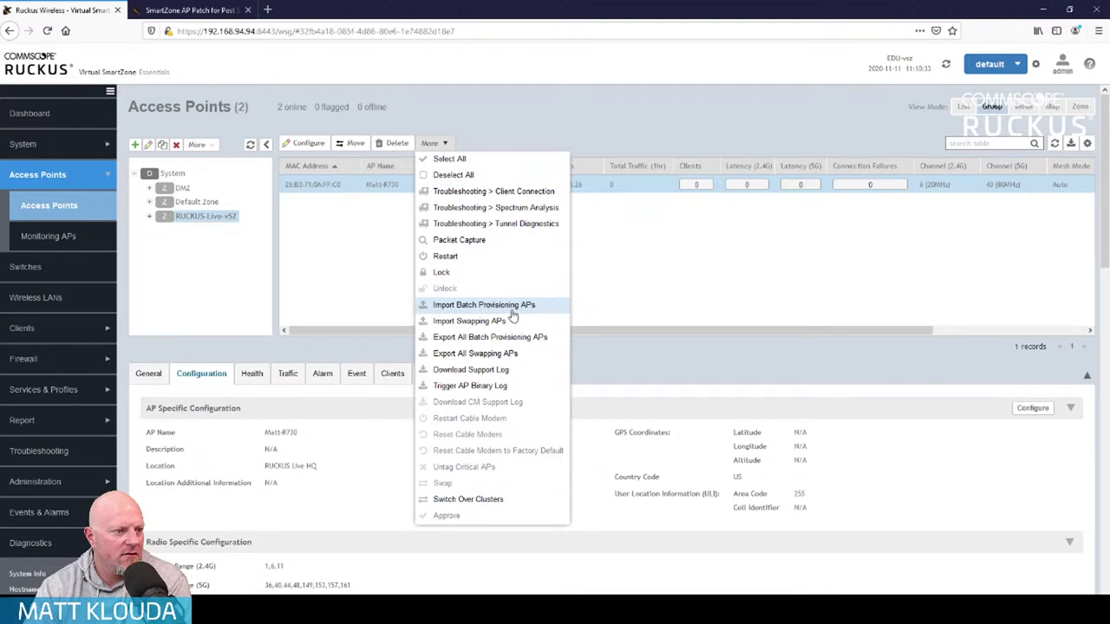
pyautogui.click(307, 270)
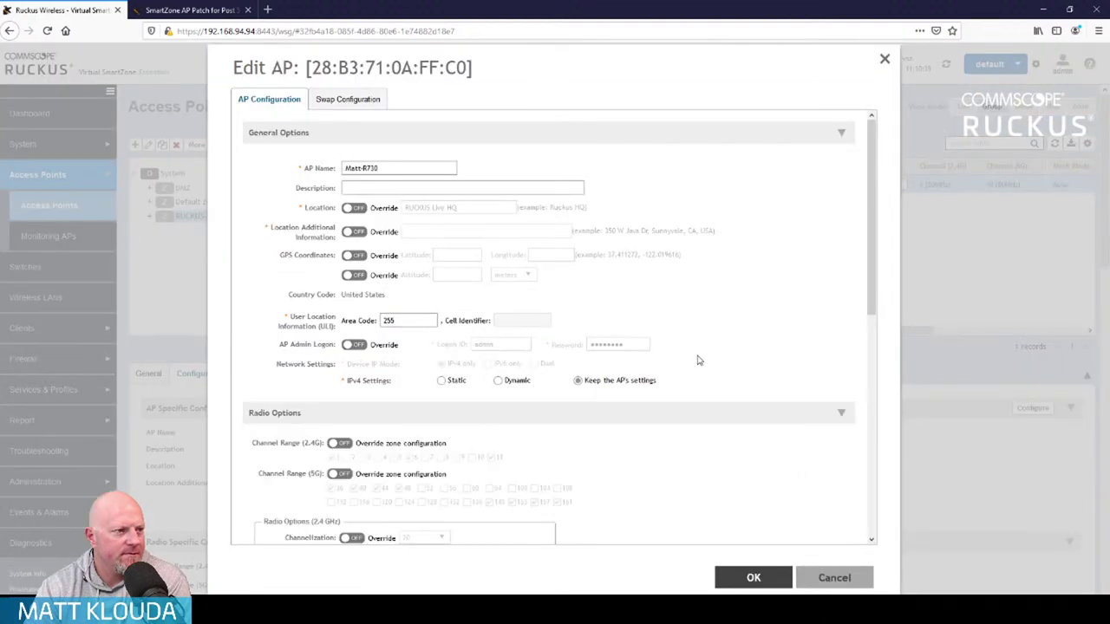
pyautogui.scroll(-1, 699, 360)
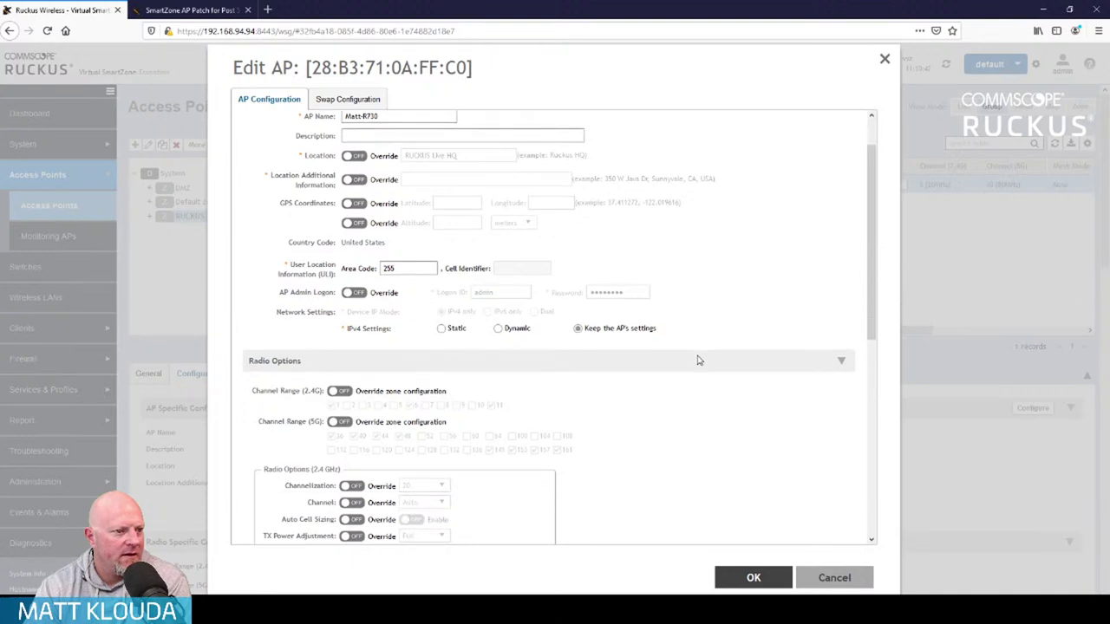
pyautogui.scroll(-6, 698, 360)
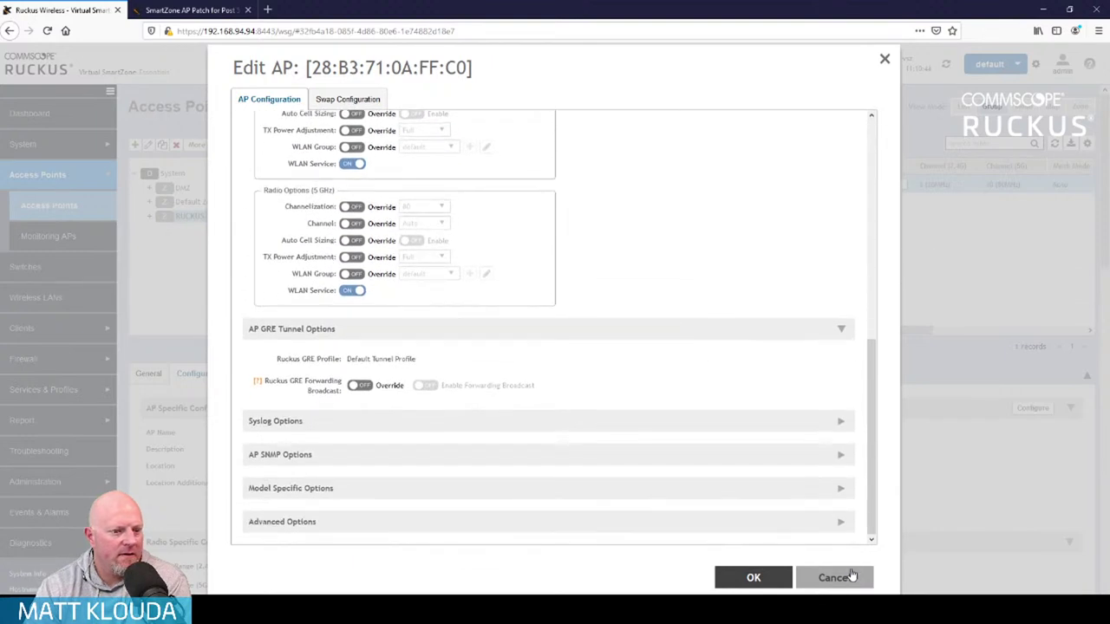
pyautogui.click(839, 577)
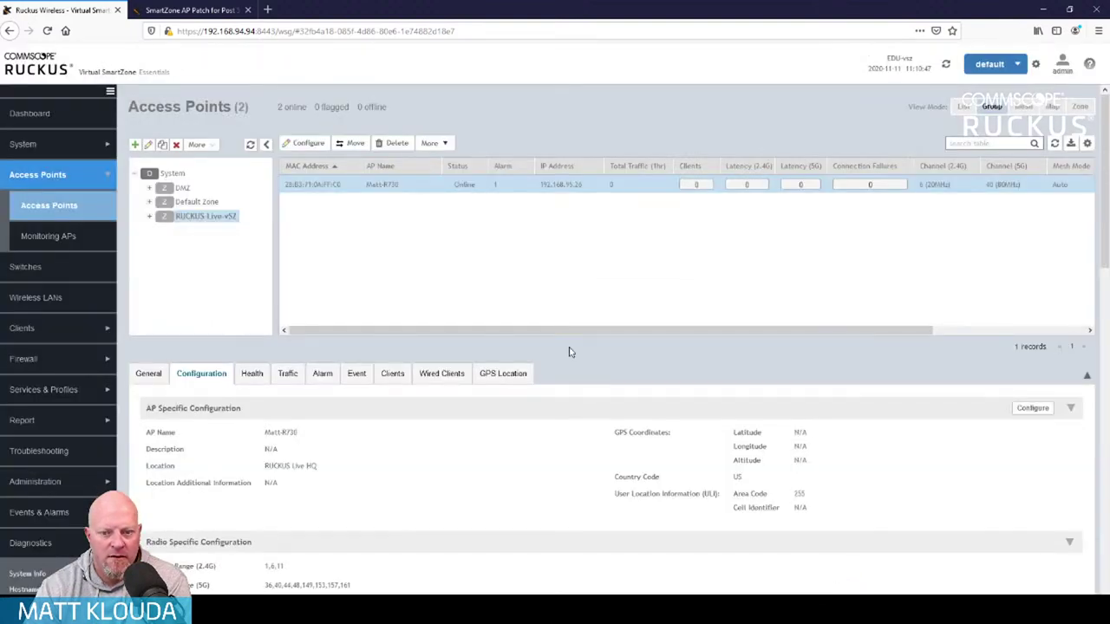
# Look over the AP actions and the Events log, then return to all Access Points
pyautogui.click(447, 144)
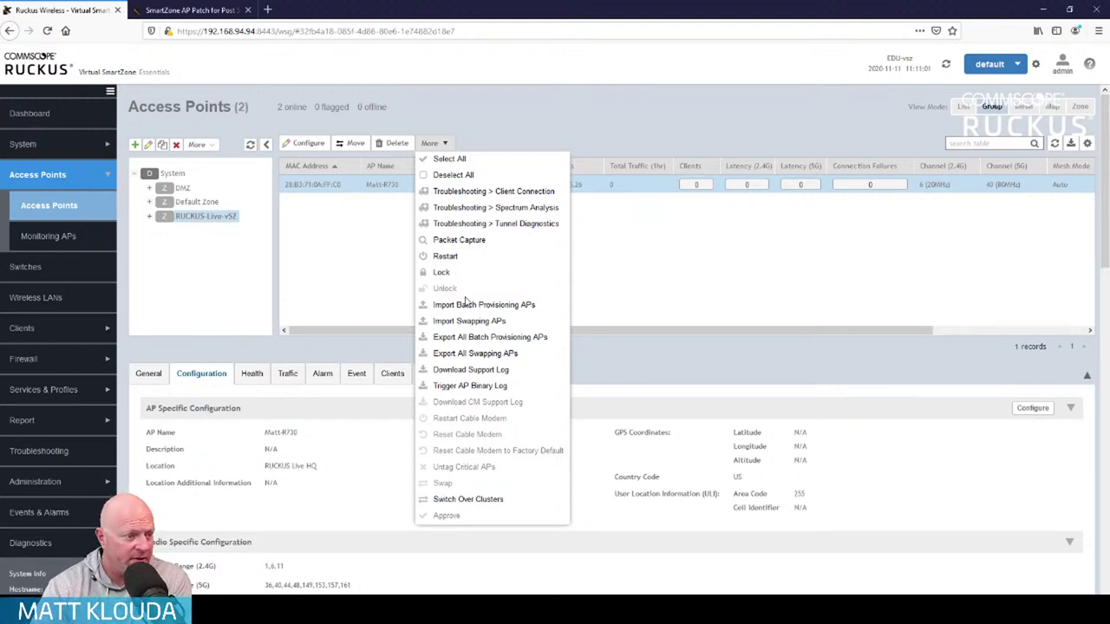
pyautogui.click(673, 372)
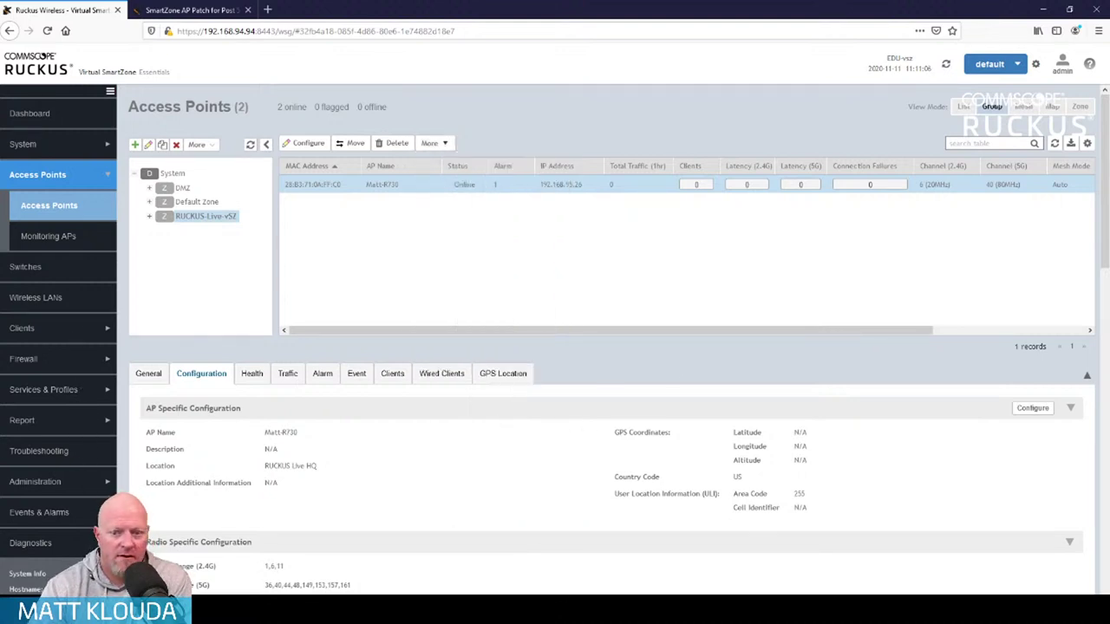
pyautogui.click(52, 512)
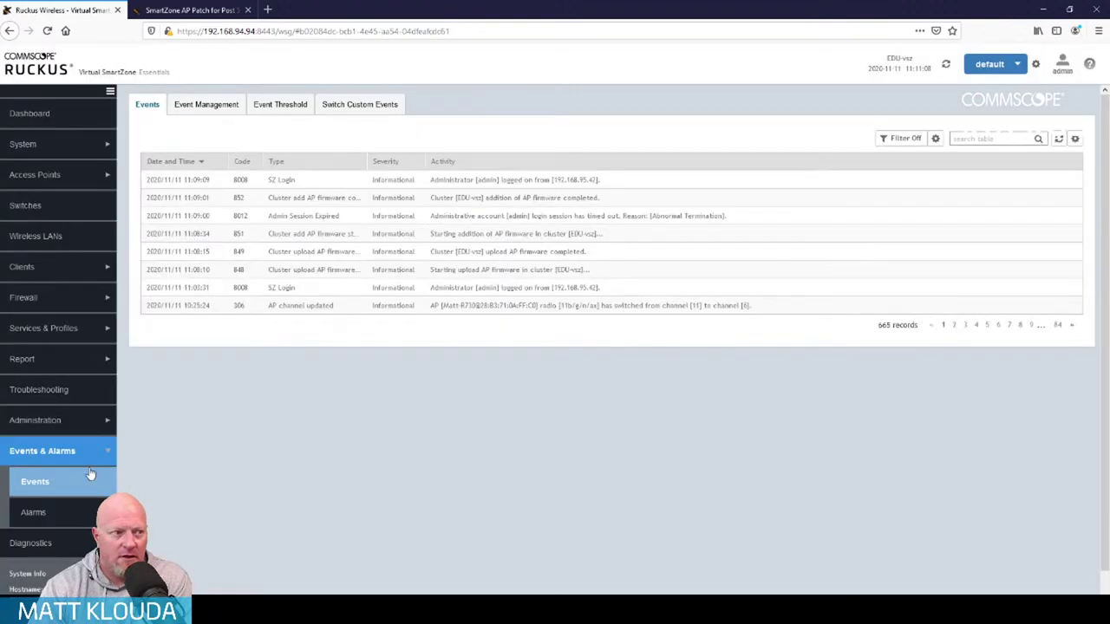
pyautogui.click(71, 178)
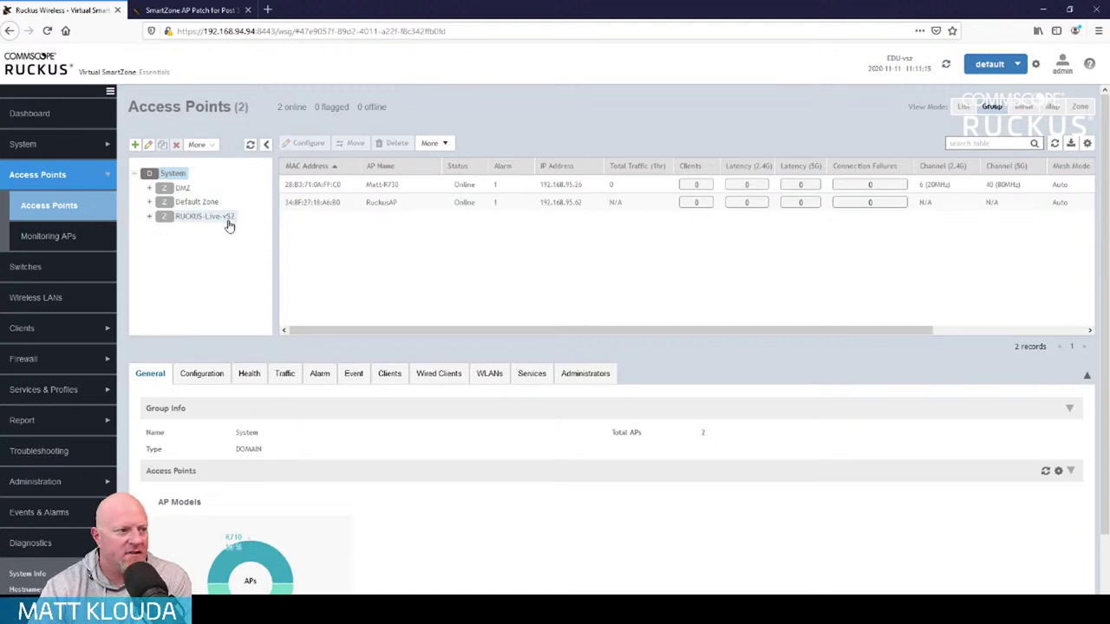
pyautogui.click(228, 222)
pyautogui.click(215, 145)
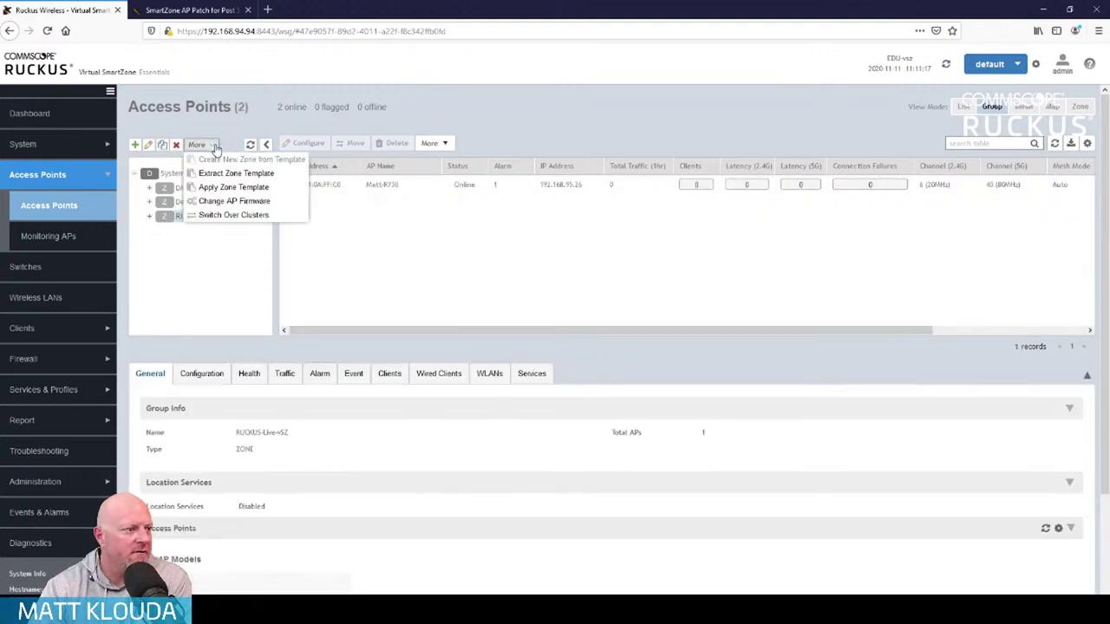
pyautogui.click(230, 201)
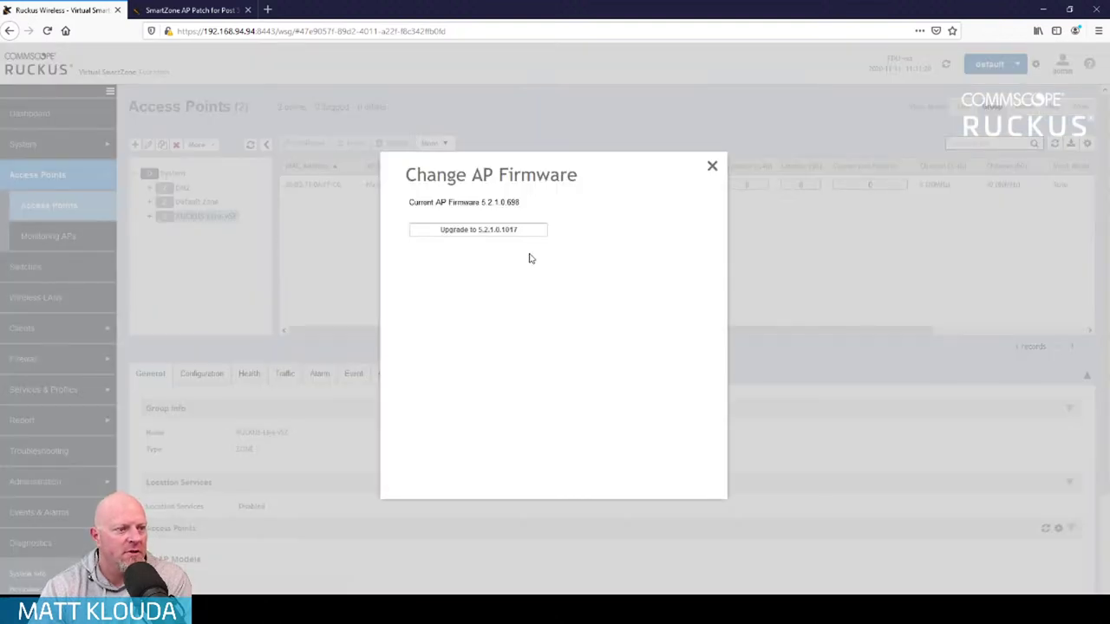
pyautogui.click(484, 231)
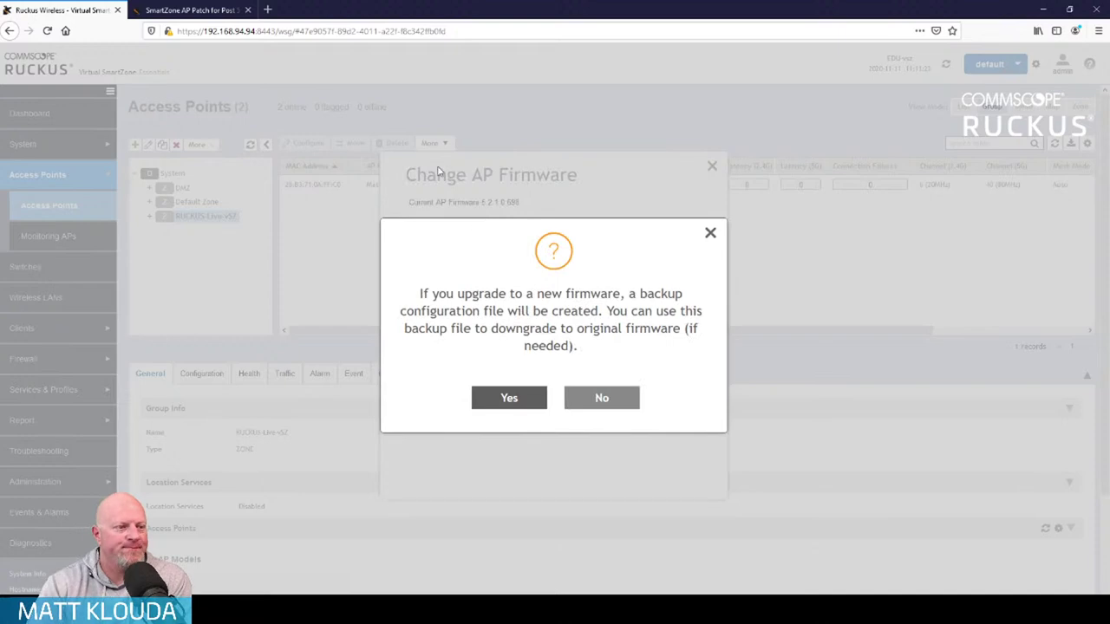
pyautogui.click(513, 397)
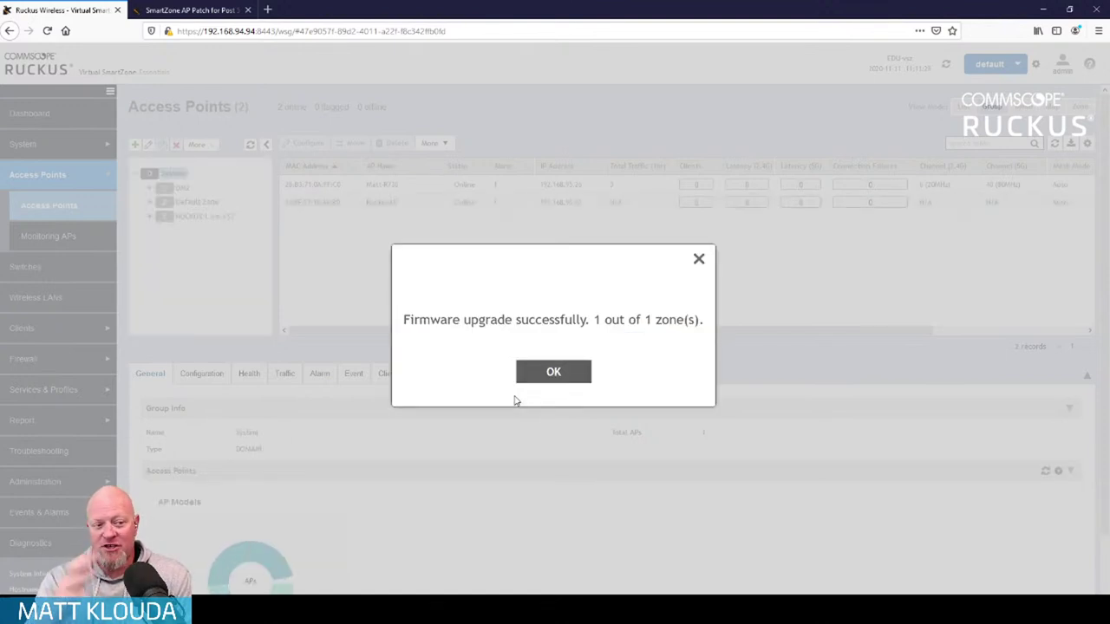
pyautogui.click(553, 374)
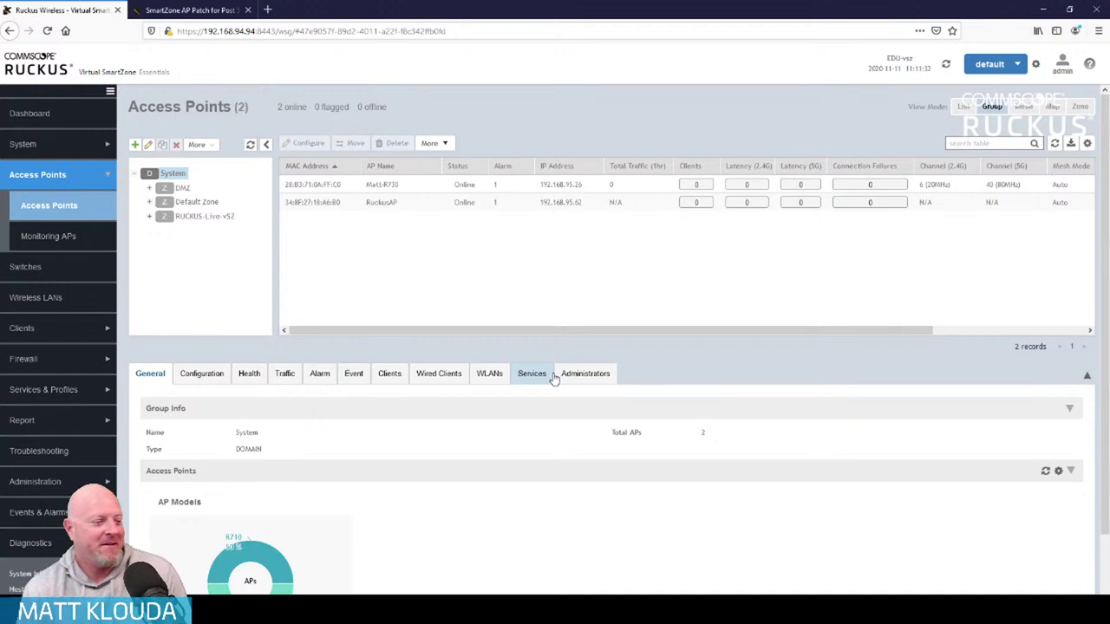
pyautogui.scroll(-1, 650, 503)
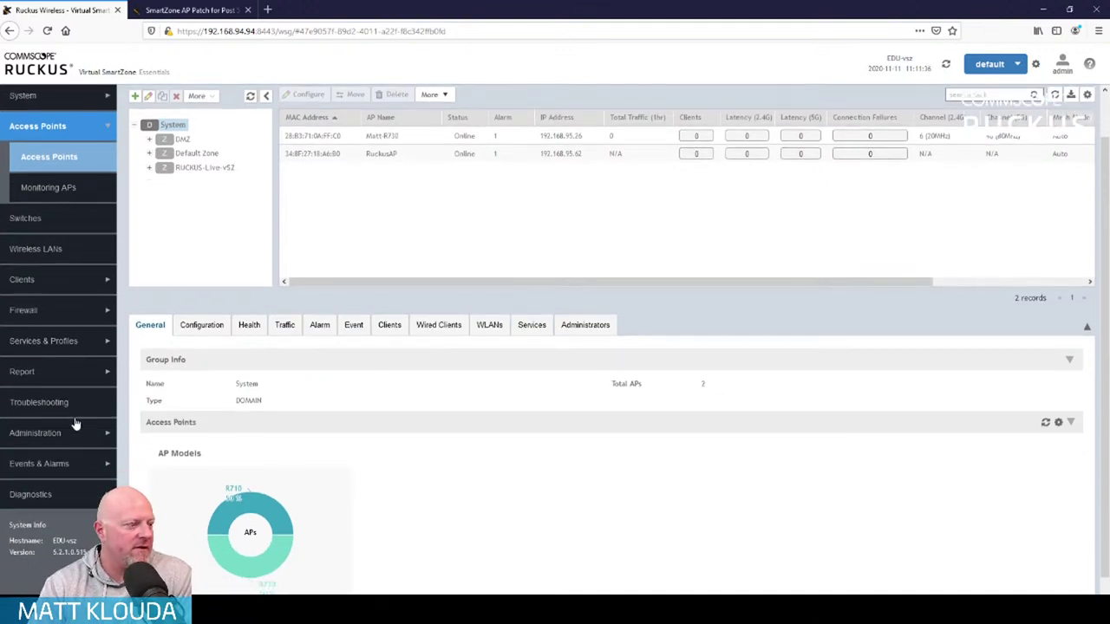
pyautogui.click(75, 468)
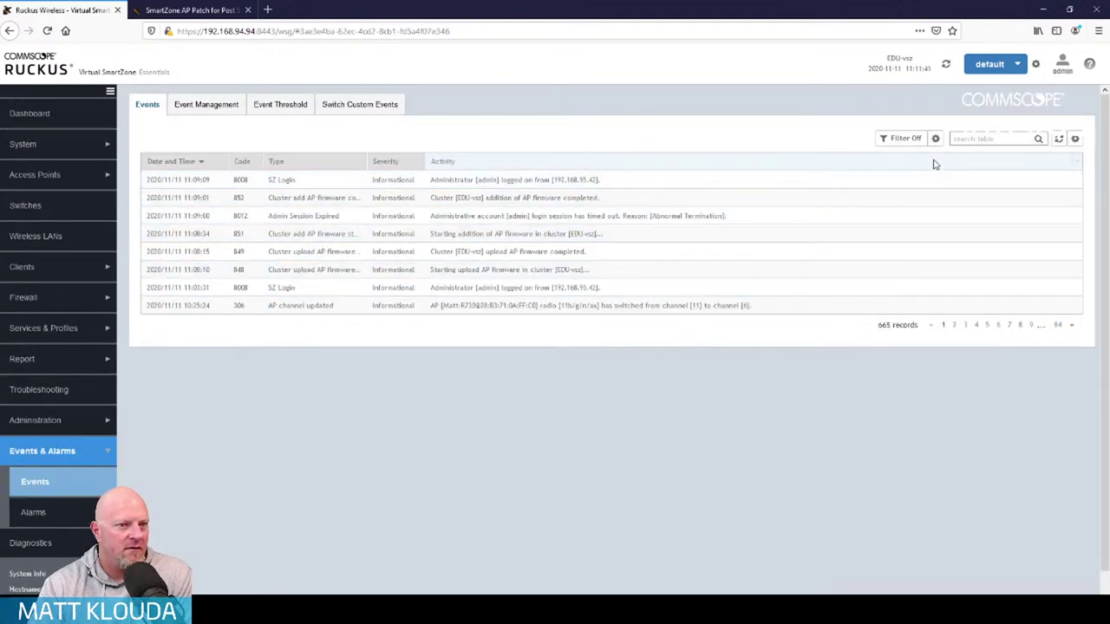
pyautogui.click(1058, 140)
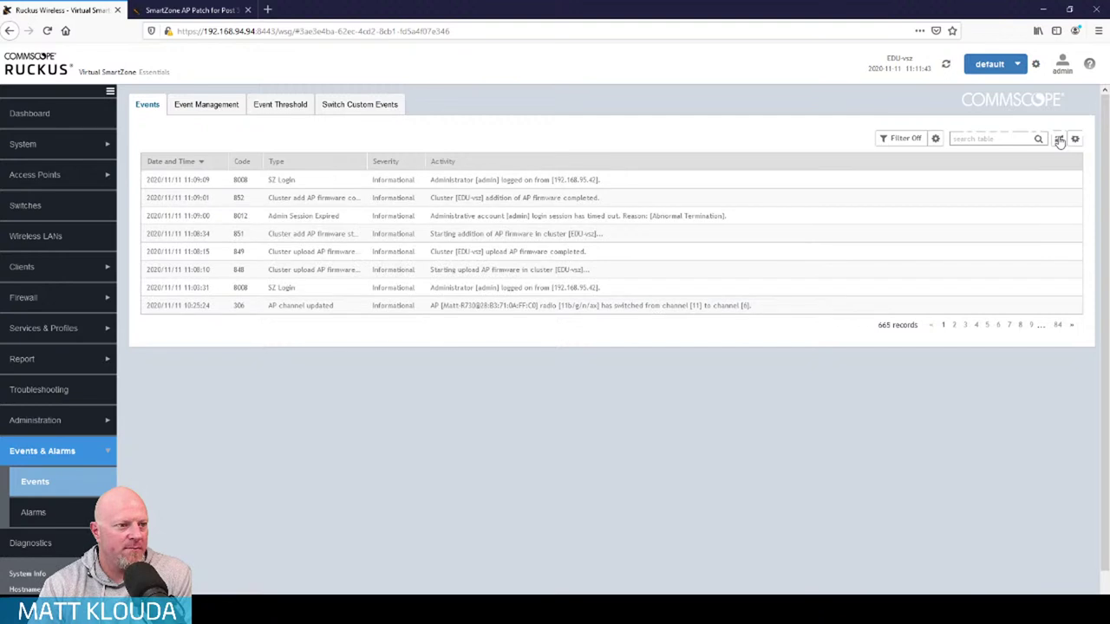
pyautogui.click(1059, 140)
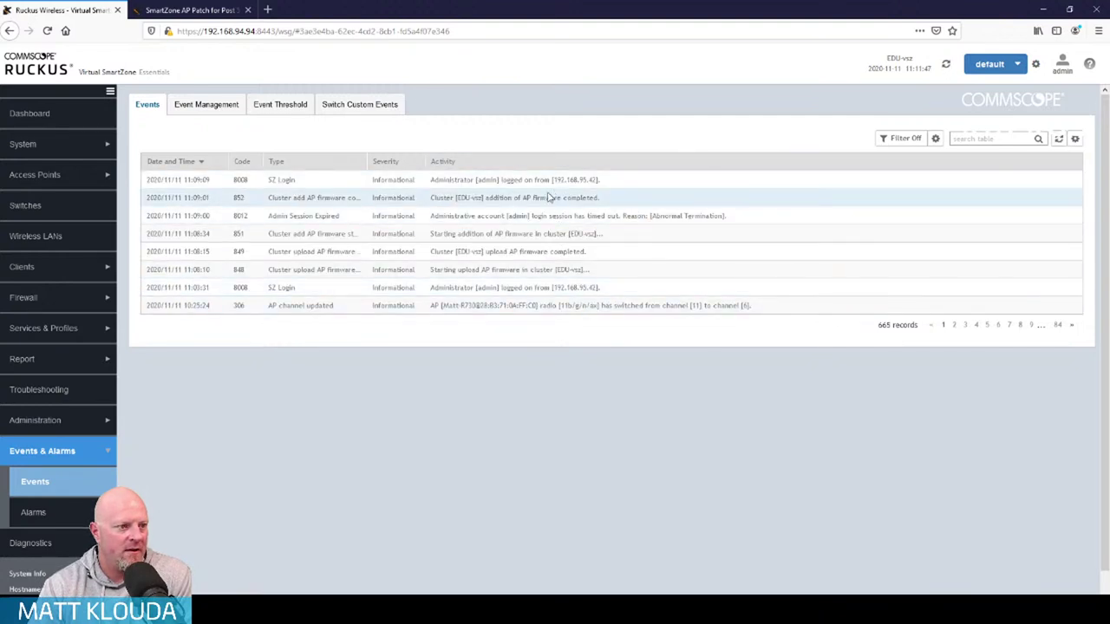
pyautogui.click(74, 175)
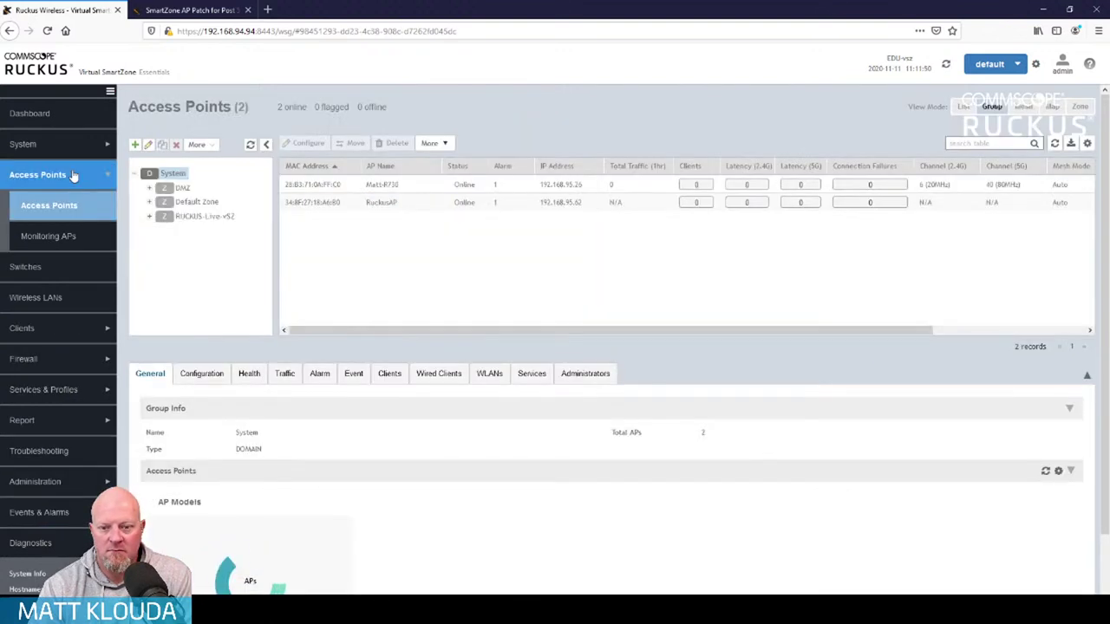
# Select the Matt-R730 row and read its AP Info and Status Summary, still on 5.2.1.0.698
pyautogui.click(436, 184)
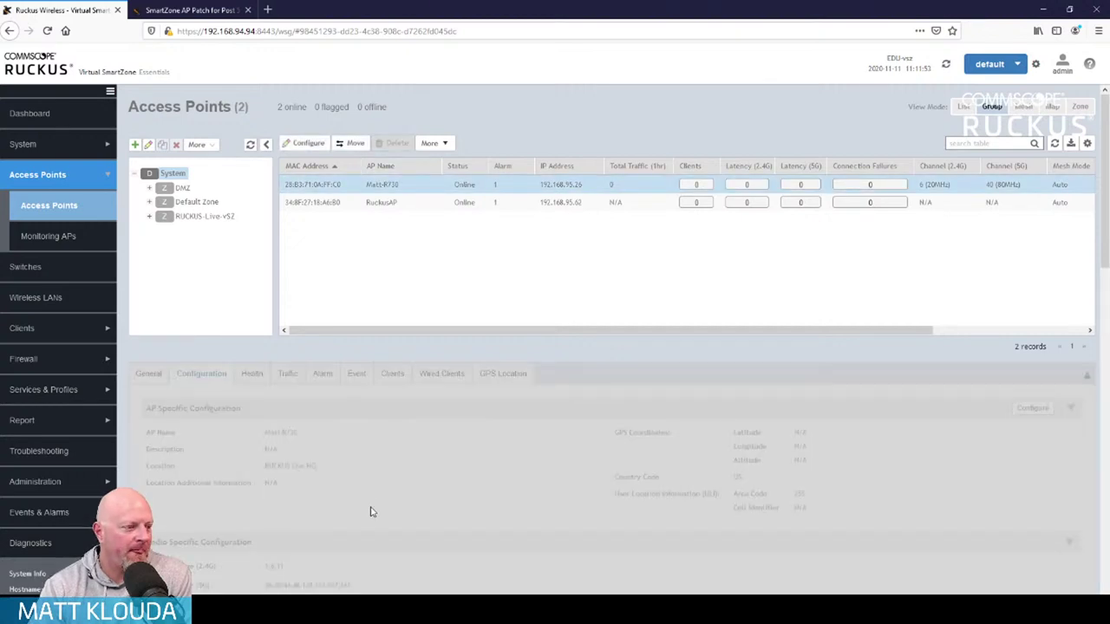
pyautogui.scroll(-1, 919, 483)
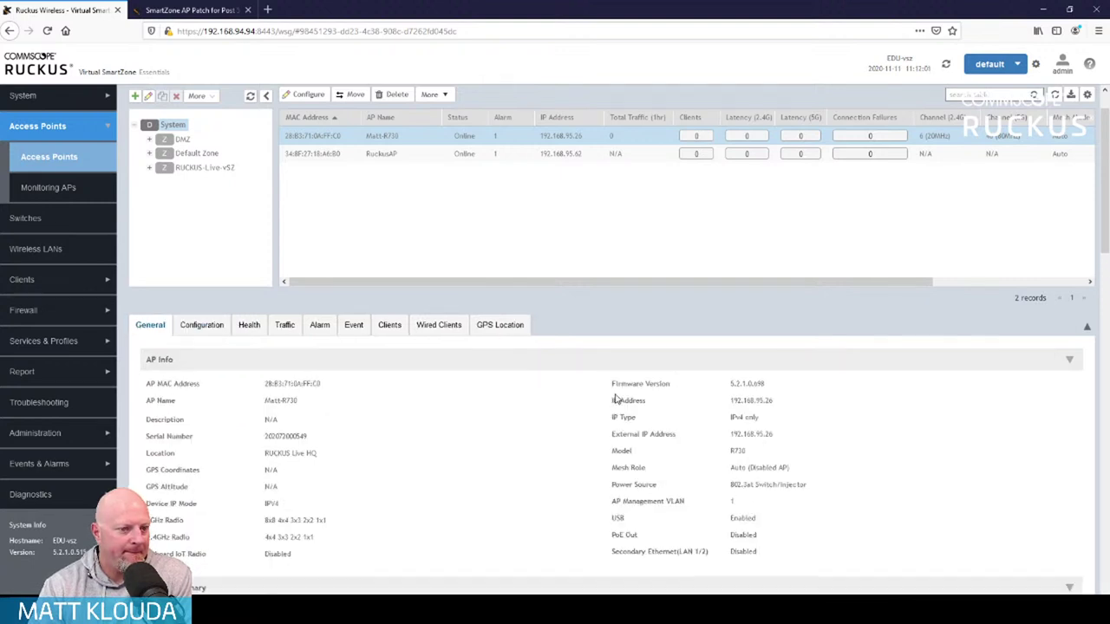
pyautogui.scroll(-2, 616, 398)
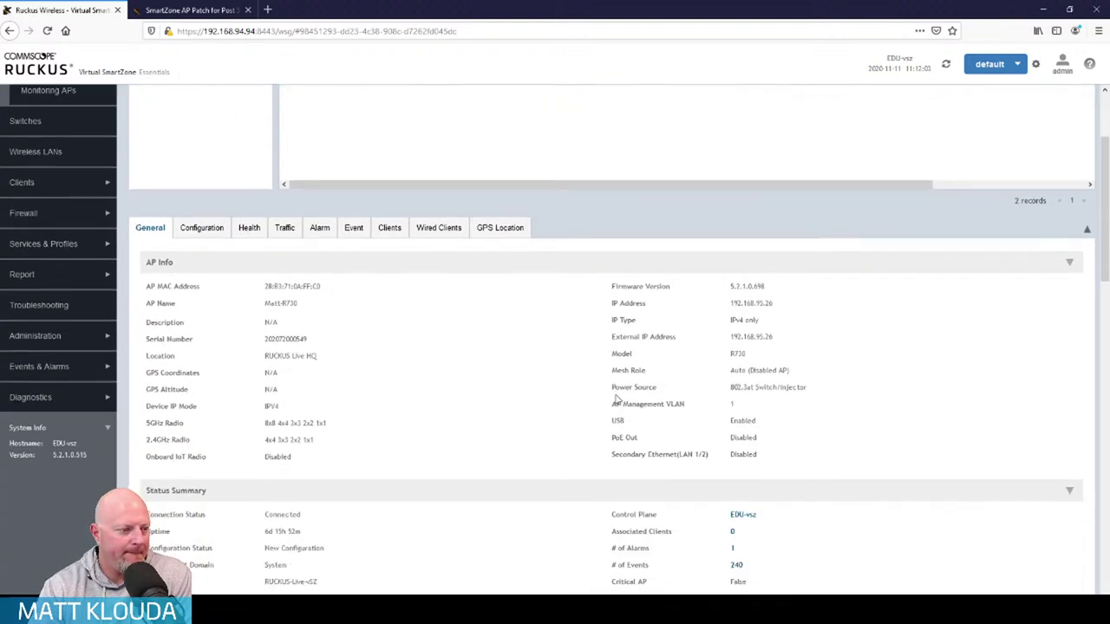
pyautogui.scroll(-1, 347, 549)
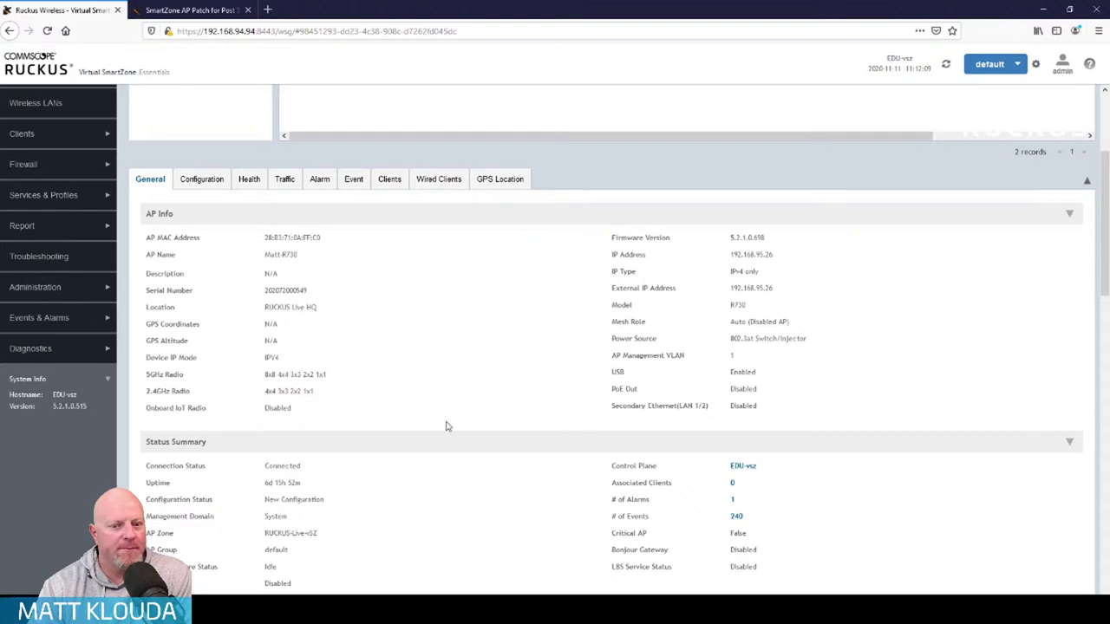
pyautogui.scroll(2, 419, 438)
pyautogui.scroll(2, 420, 438)
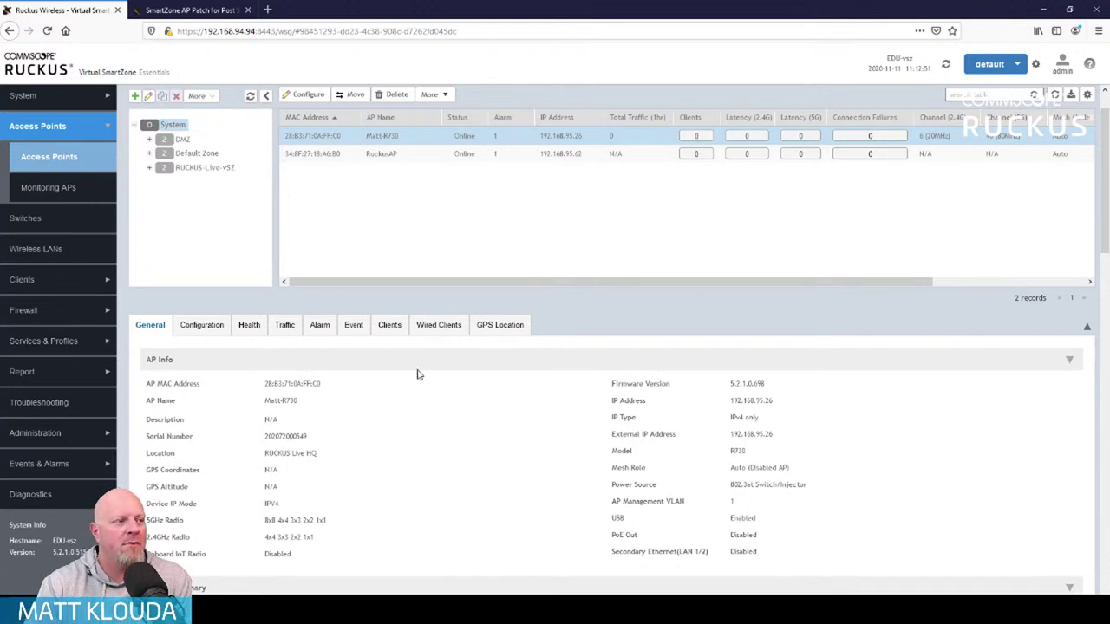
pyautogui.scroll(1, 364, 379)
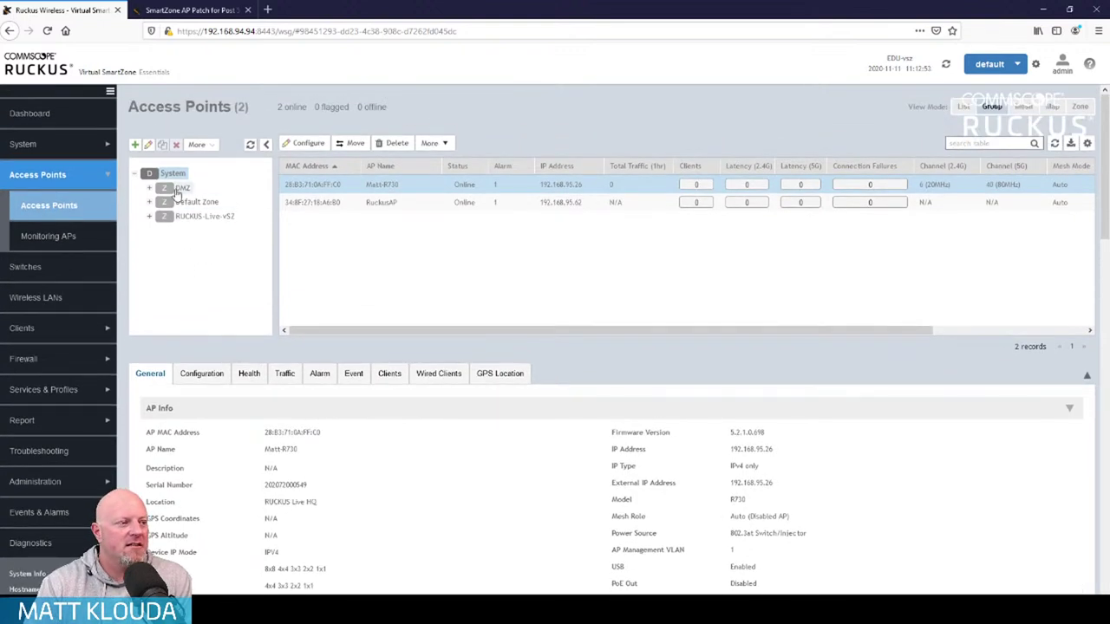
# Delete the empty DMZ zone
pyautogui.click(180, 189)
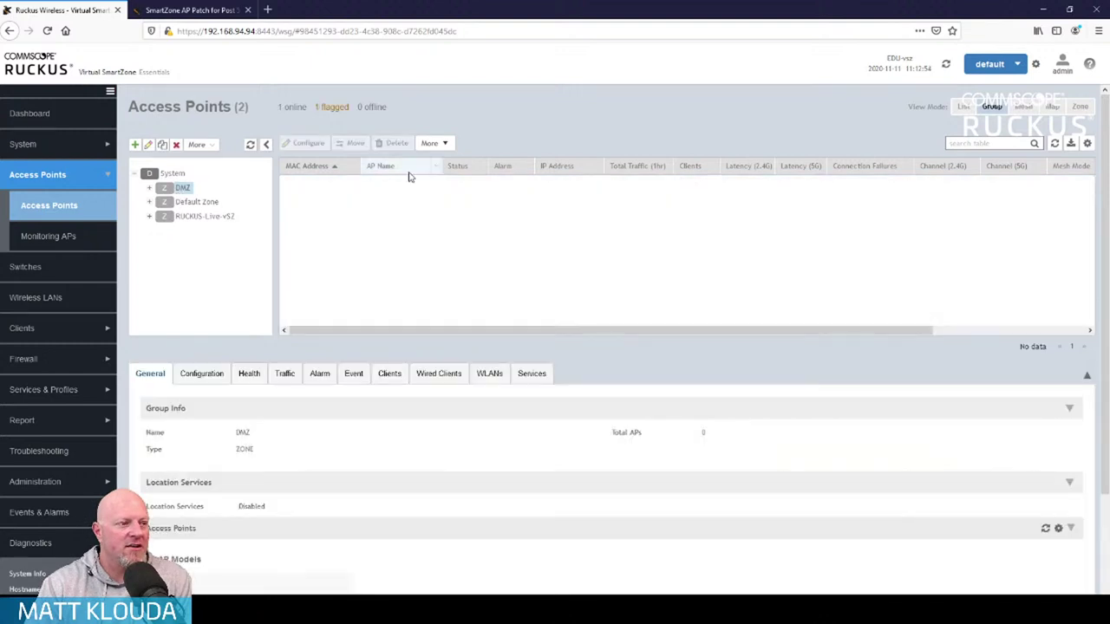
pyautogui.click(177, 146)
pyautogui.click(503, 382)
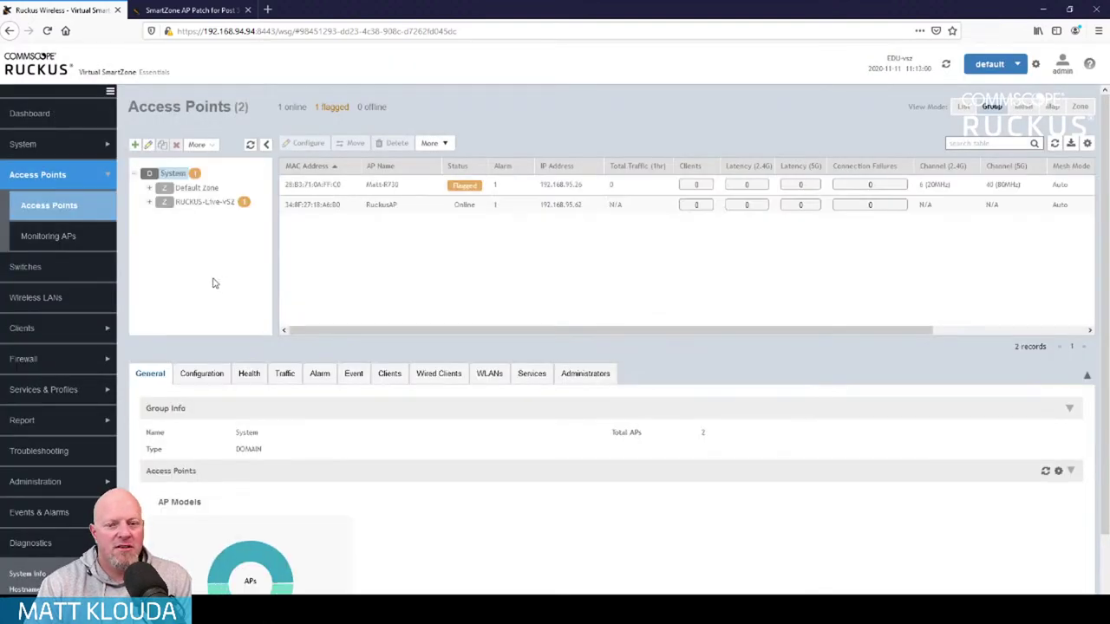
# Check Matt-R730's details and review its firmware update and heartbeat events in the Events log
pyautogui.click(411, 186)
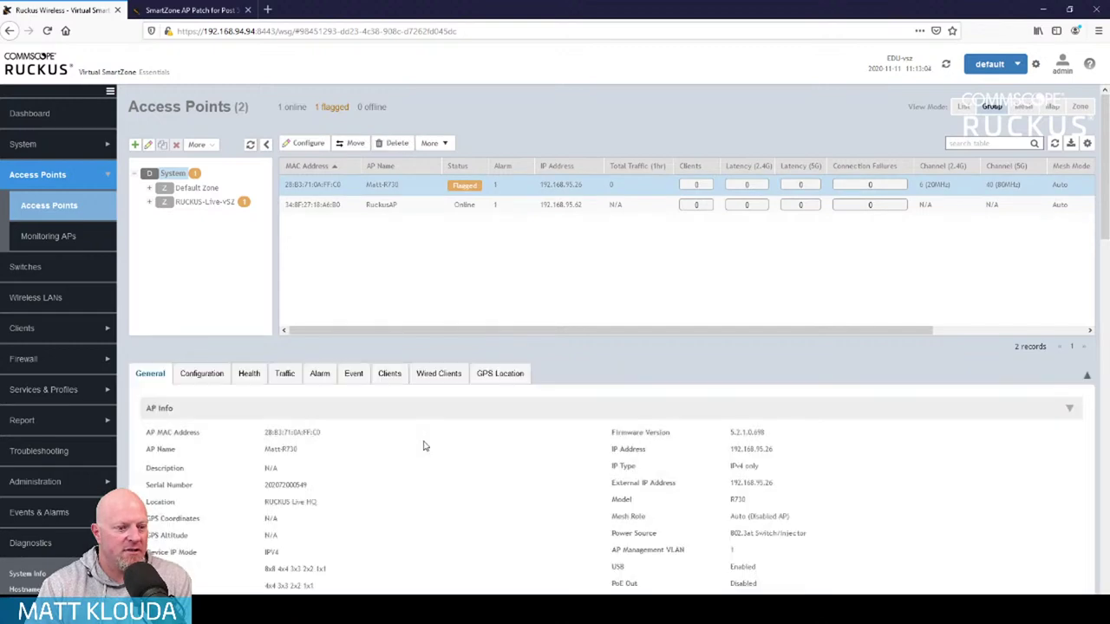
pyautogui.scroll(-3, 423, 446)
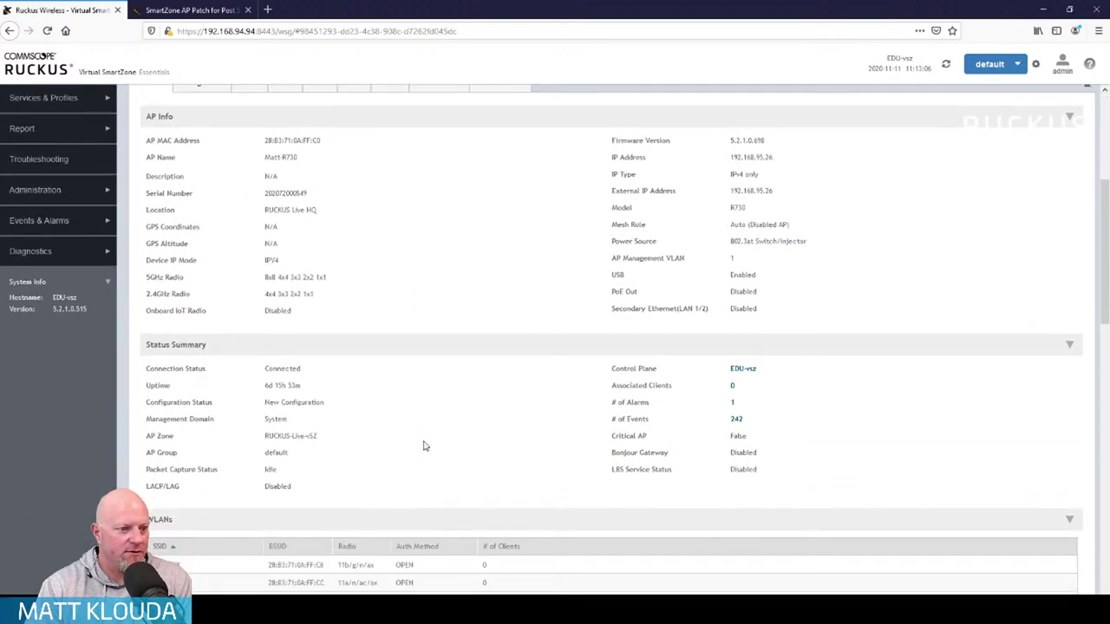
pyautogui.scroll(3, 424, 445)
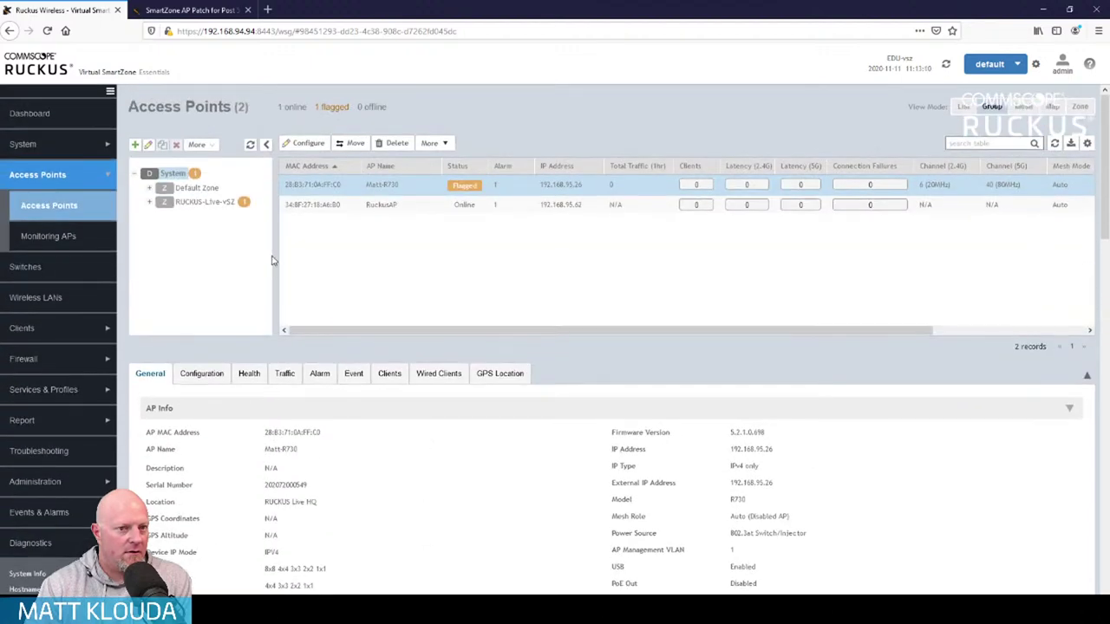
pyautogui.click(74, 515)
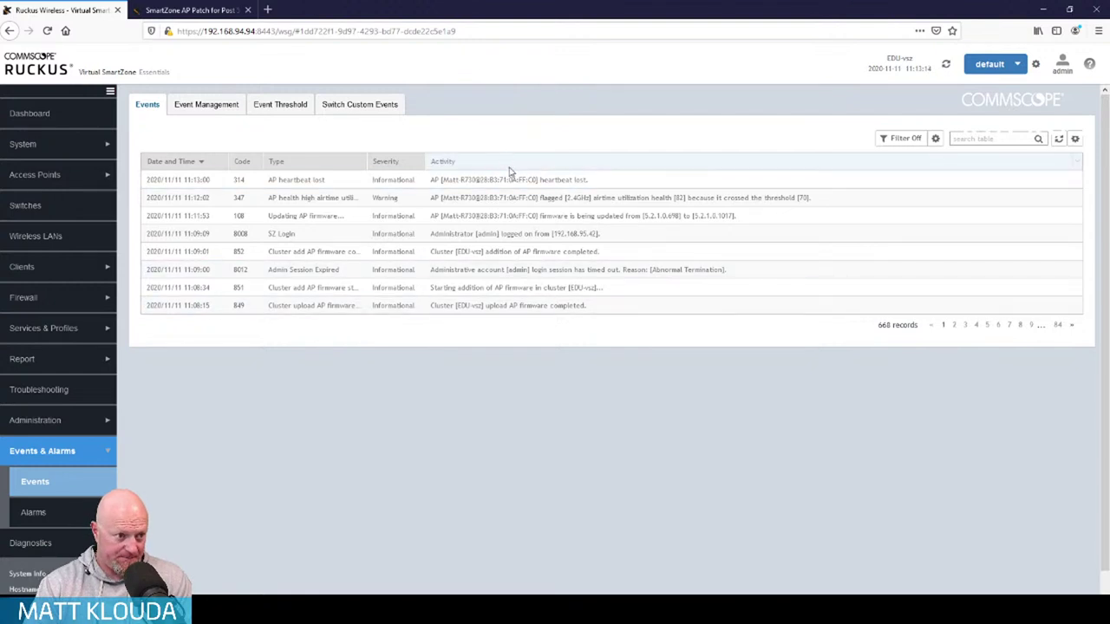
# Go back to the Access Points page from the sidebar
pyautogui.click(66, 177)
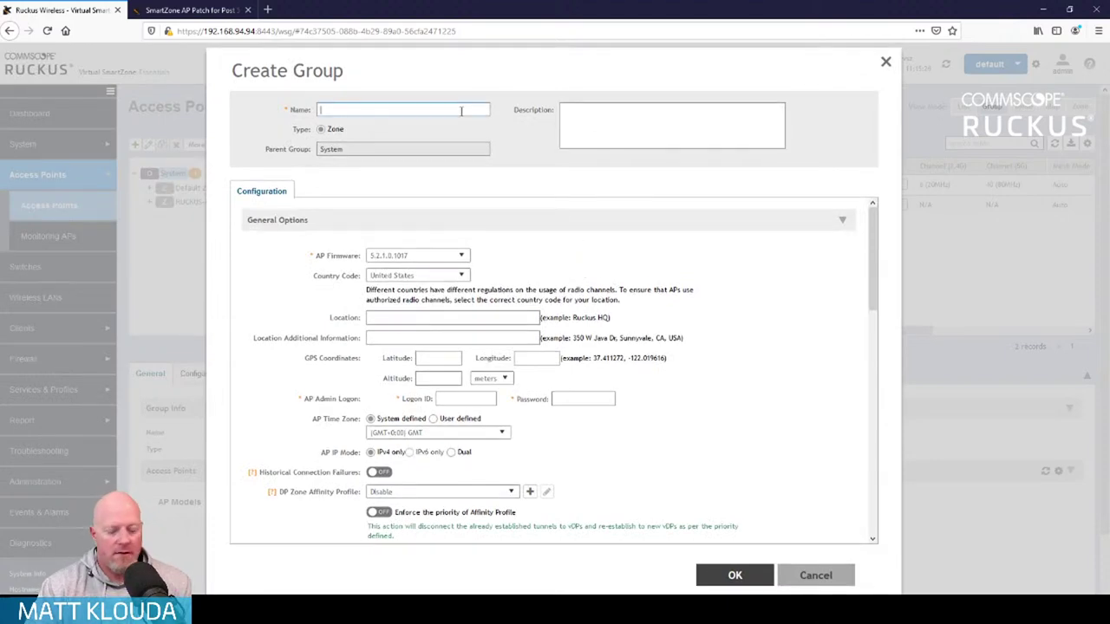
# Name the new zone Students and set its location to 'Student Are'
pyautogui.write('Students')
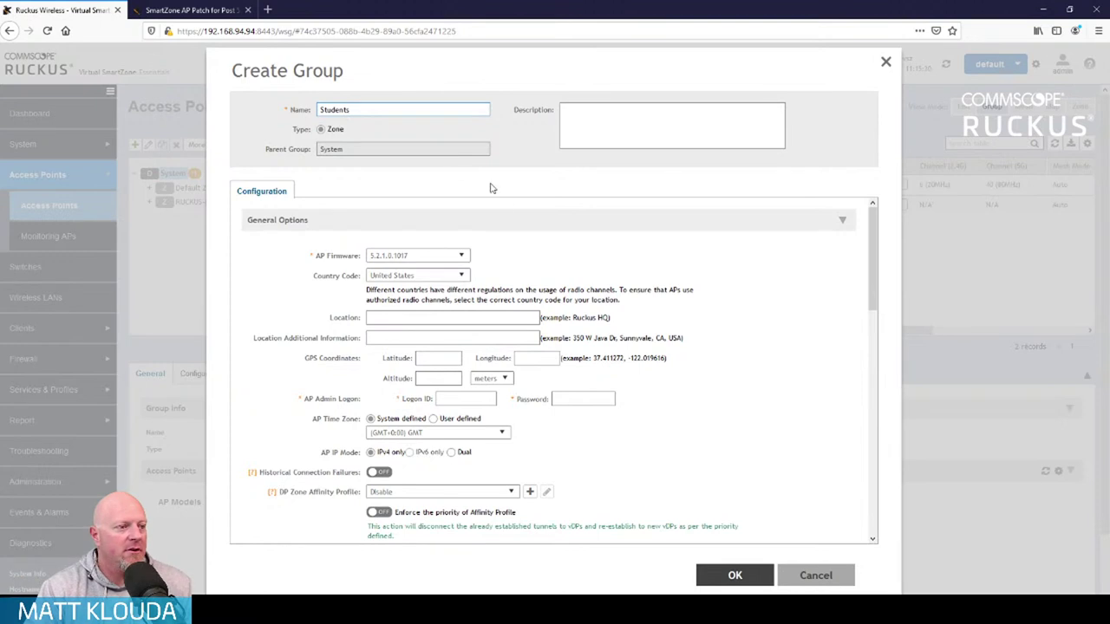
pyautogui.click(511, 319)
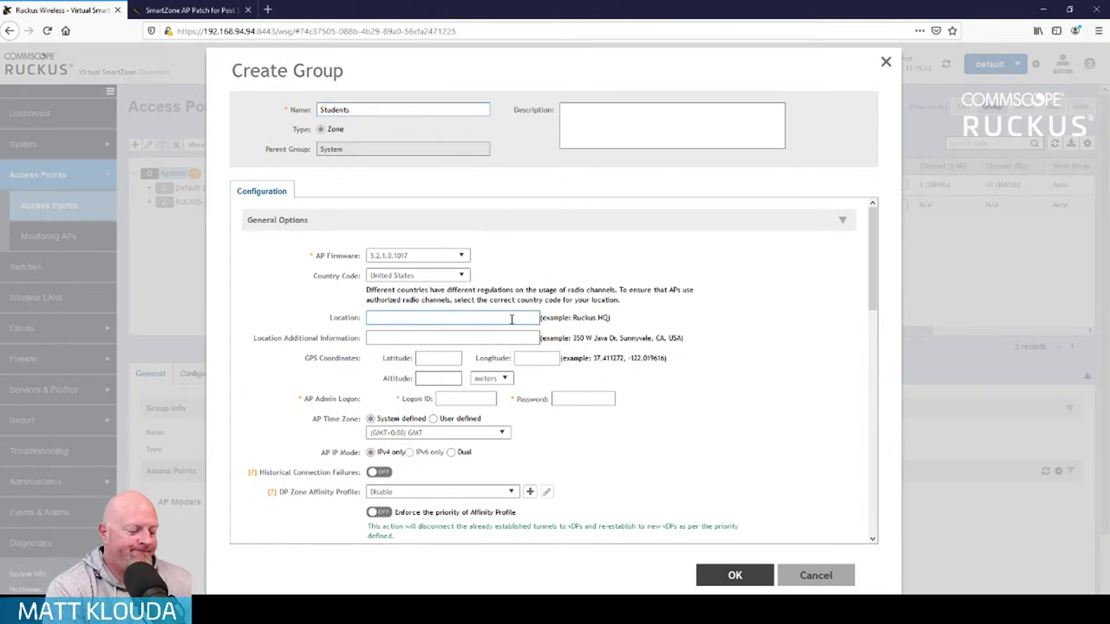
pyautogui.write('General')
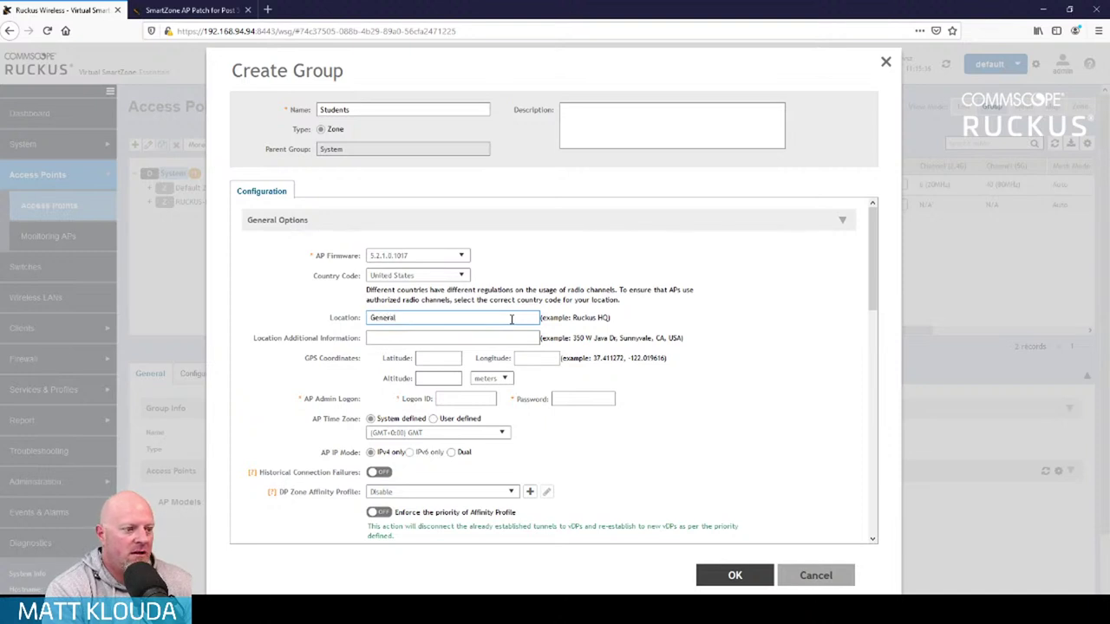
pyautogui.hotkey('ctrl', 'a')
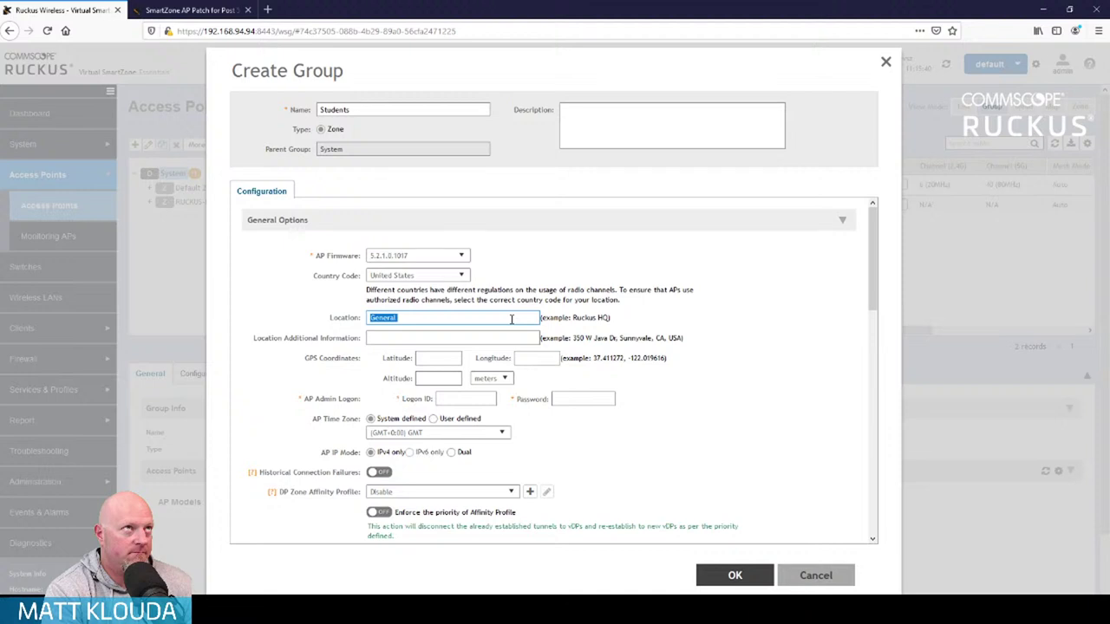
pyautogui.write('Student ')
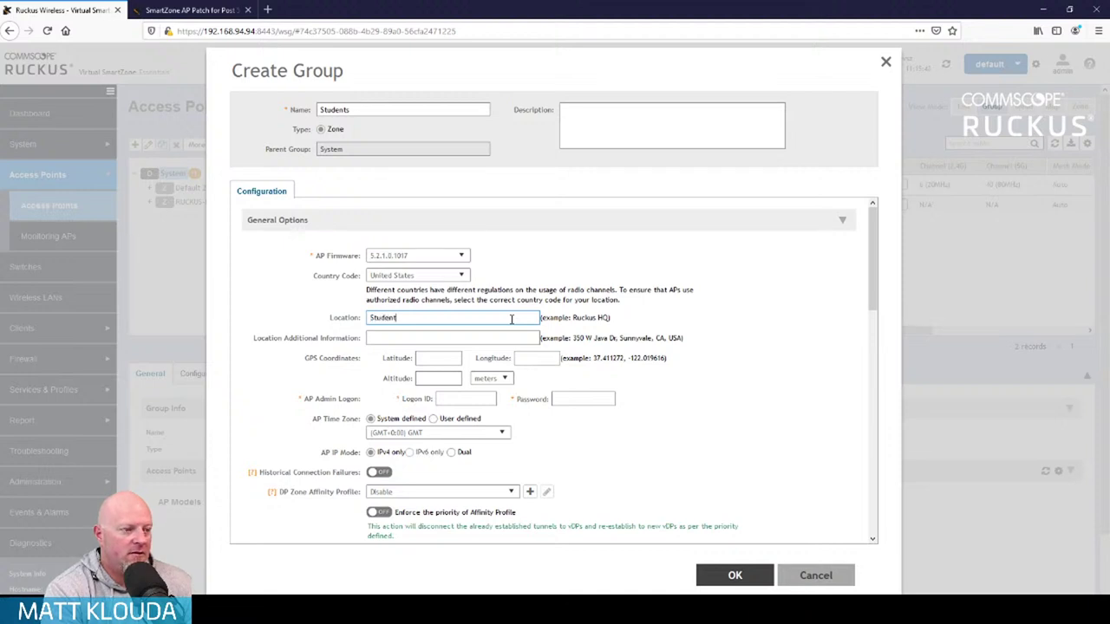
pyautogui.write('Ares')
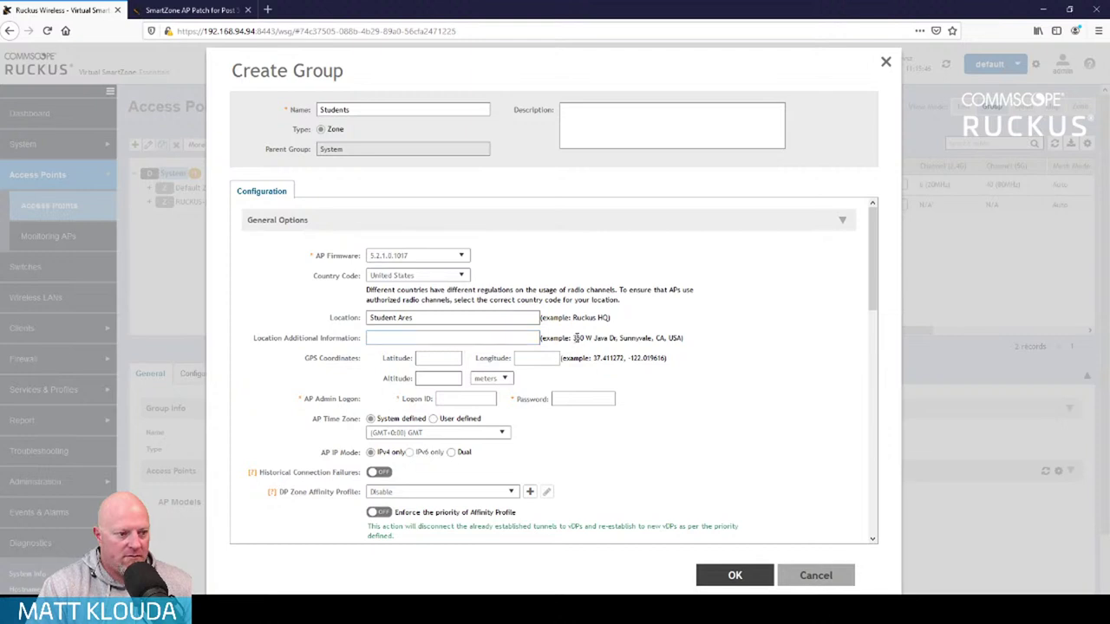
# Paste the example address into Location Additional Information and enter the AP admin logon ID and password
pyautogui.moveTo(575, 338); pyautogui.dragTo(682, 339)
pyautogui.hotkey('ctrl', 'c')
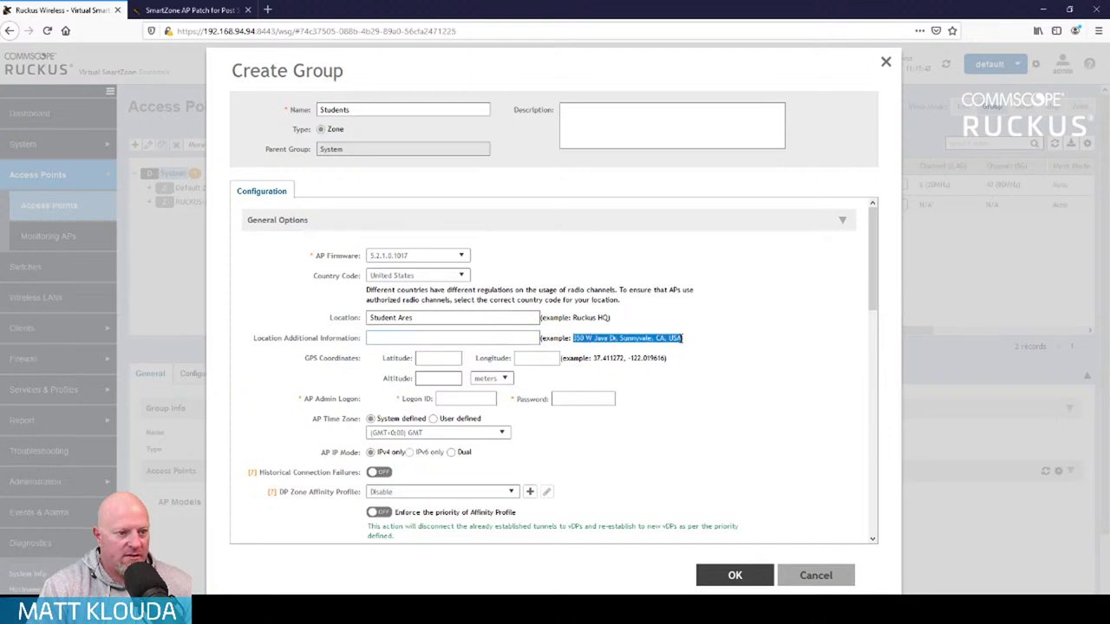
pyautogui.click(435, 337)
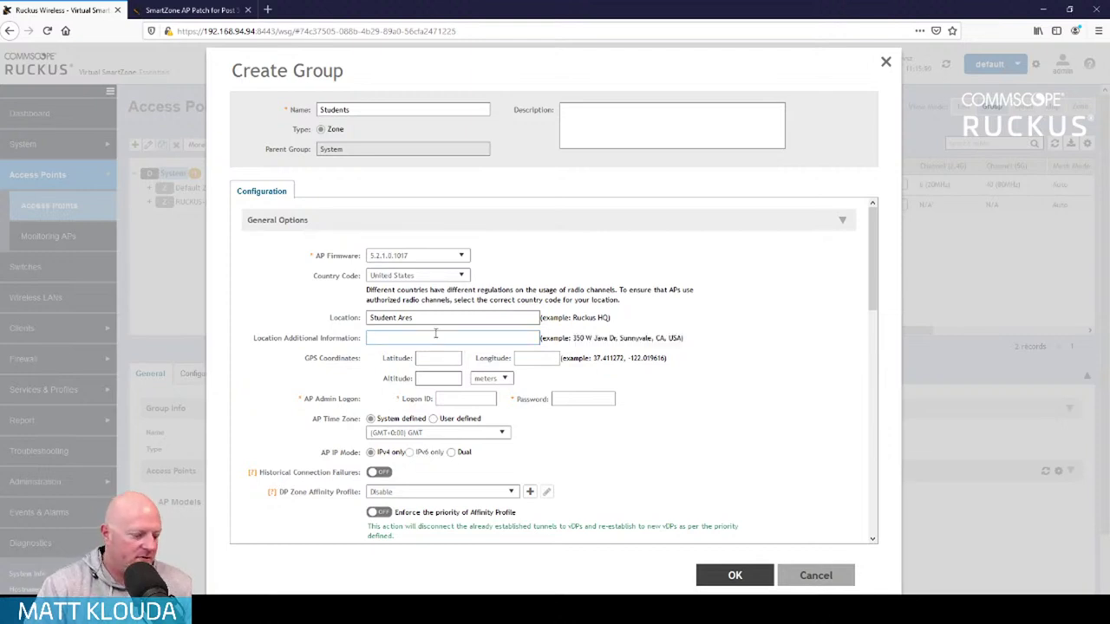
pyautogui.hotkey('ctrl', 'v')
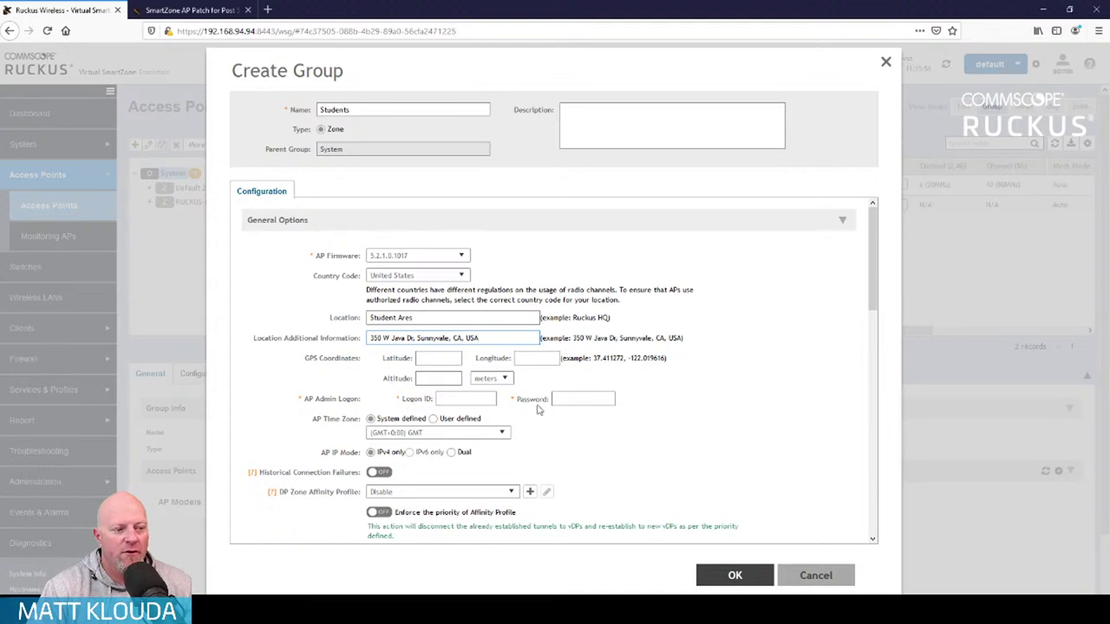
pyautogui.click(494, 400)
pyautogui.press('Tab')
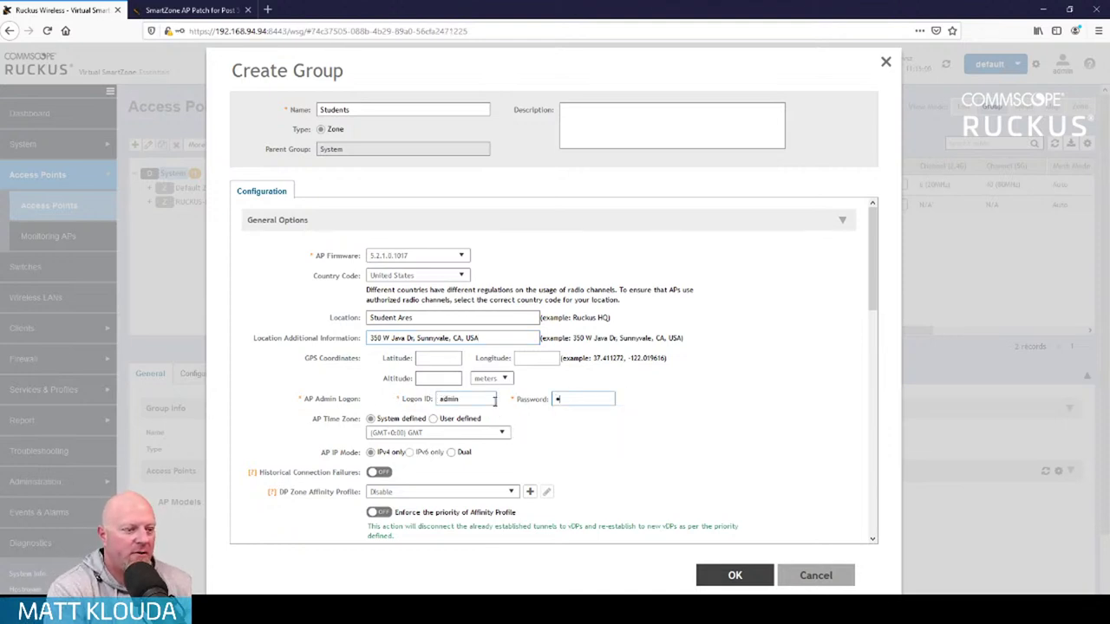
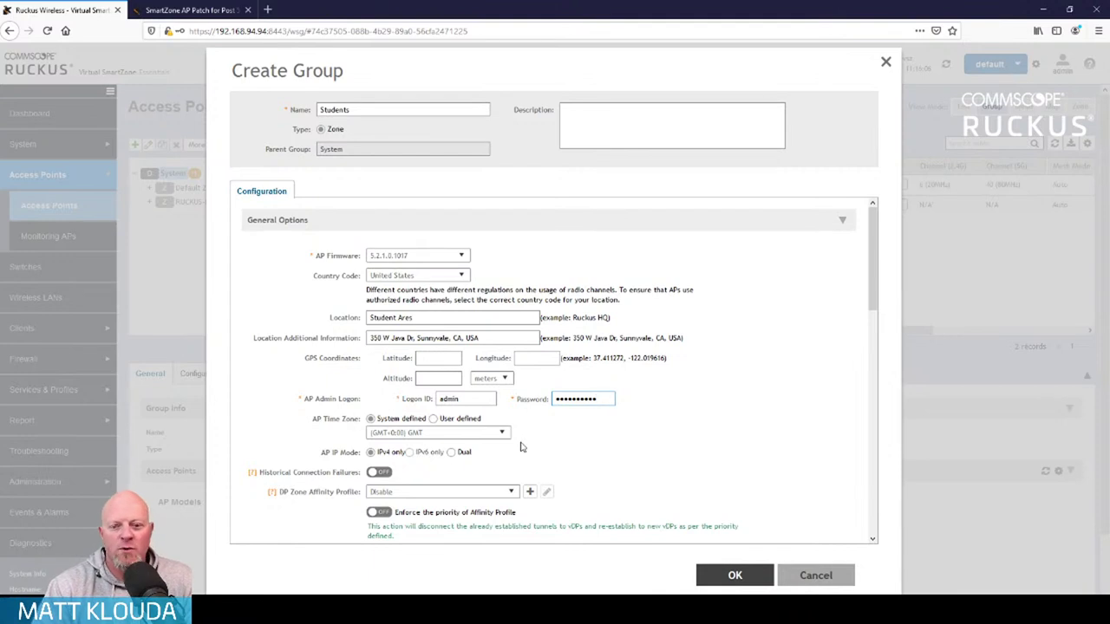
pyautogui.scroll(-3, 555, 434)
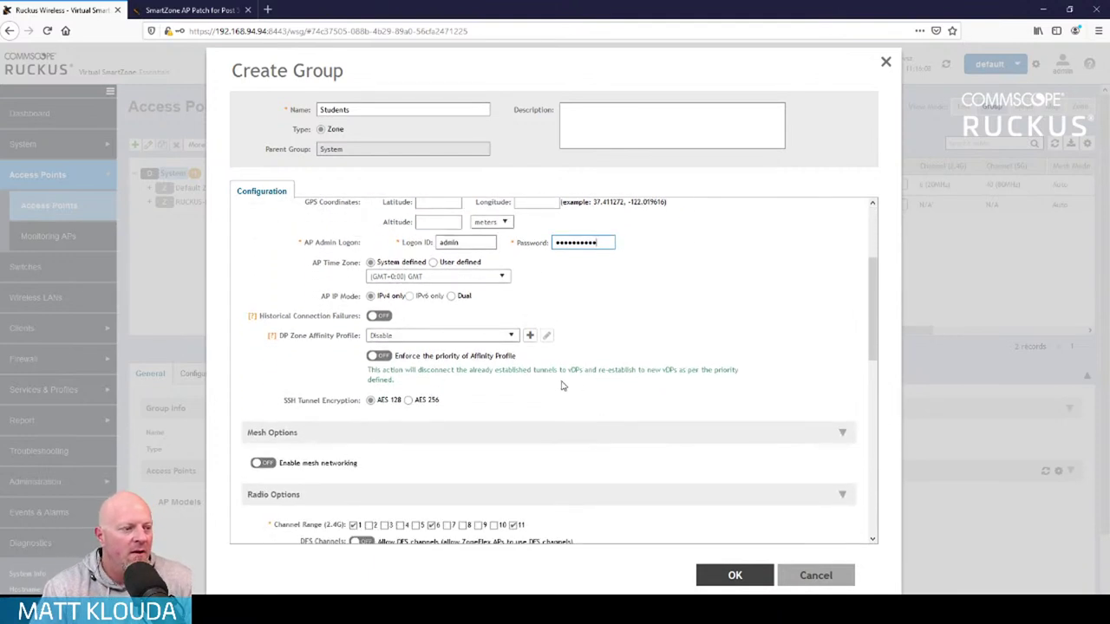
pyautogui.click(379, 318)
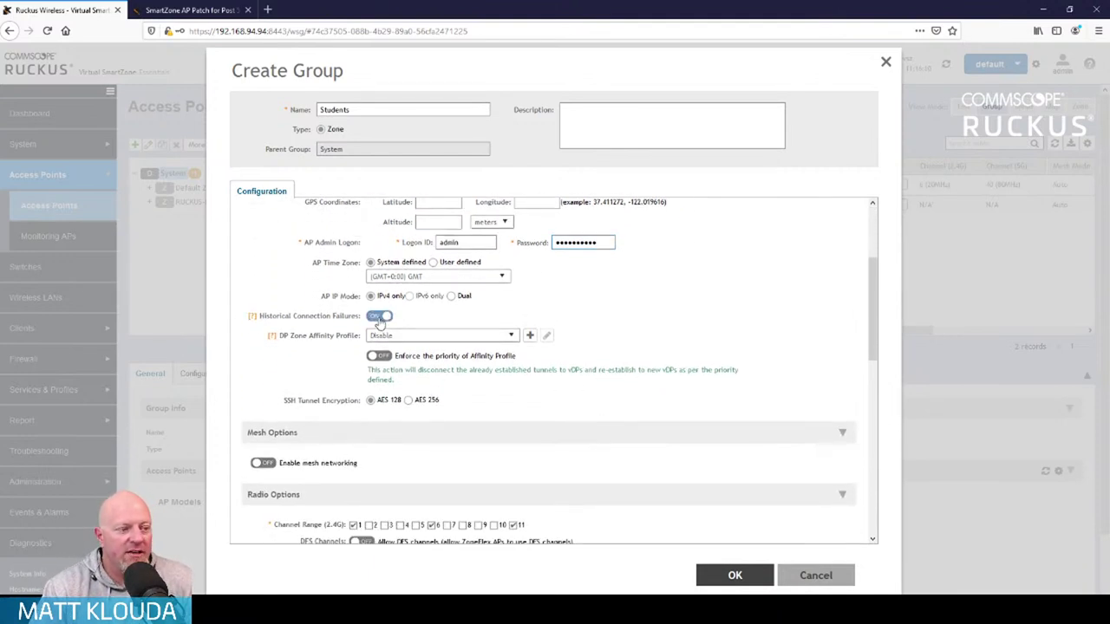
pyautogui.click(379, 319)
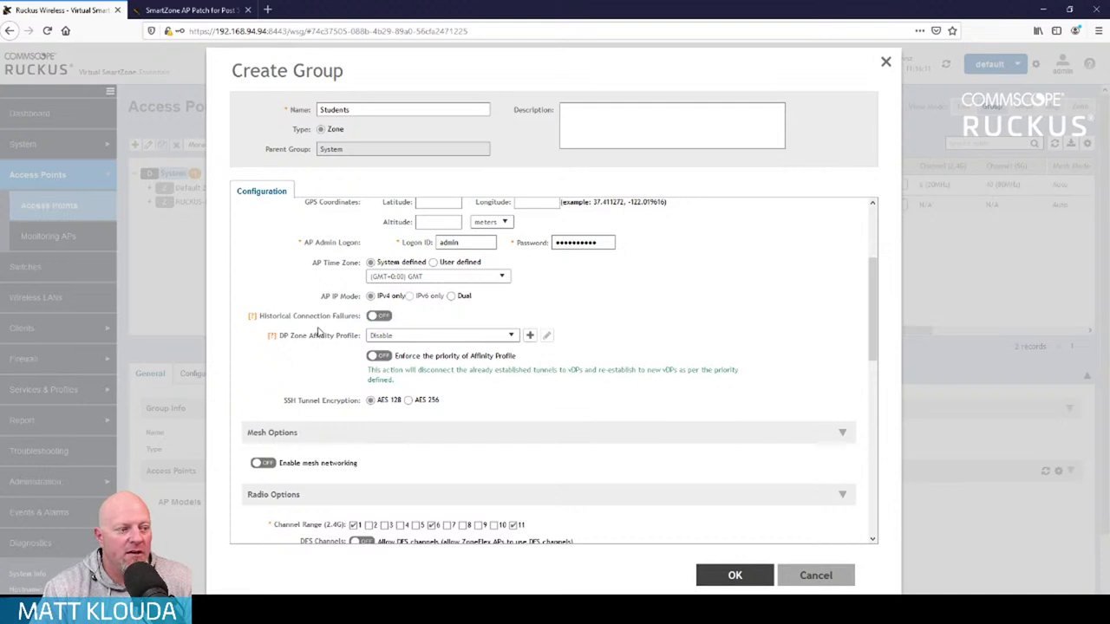
pyautogui.moveTo(271, 339)
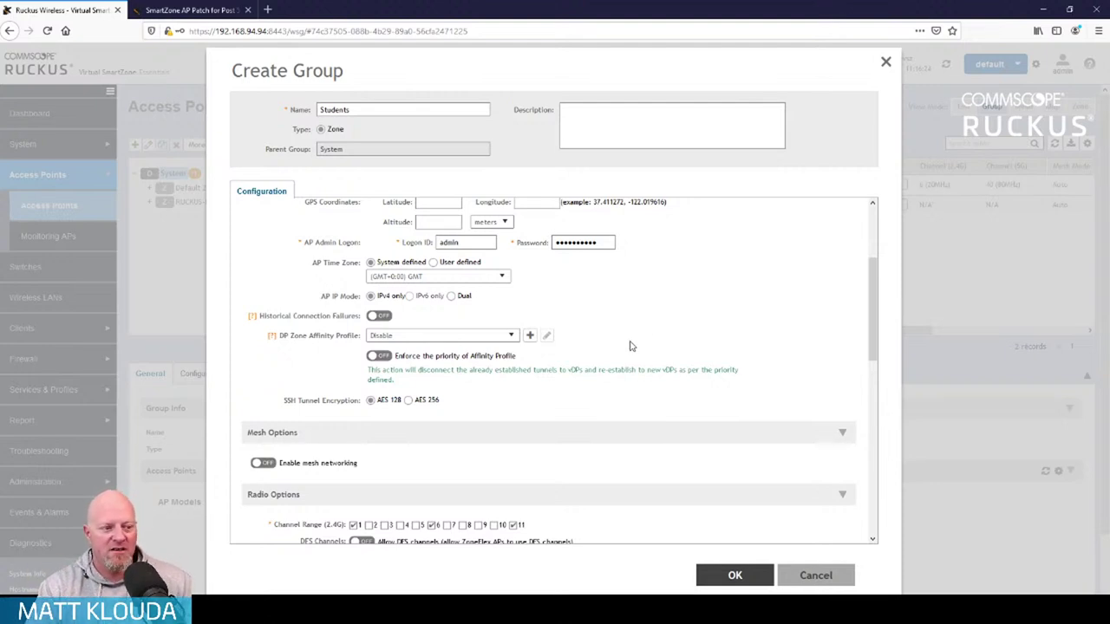
pyautogui.scroll(-3, 631, 347)
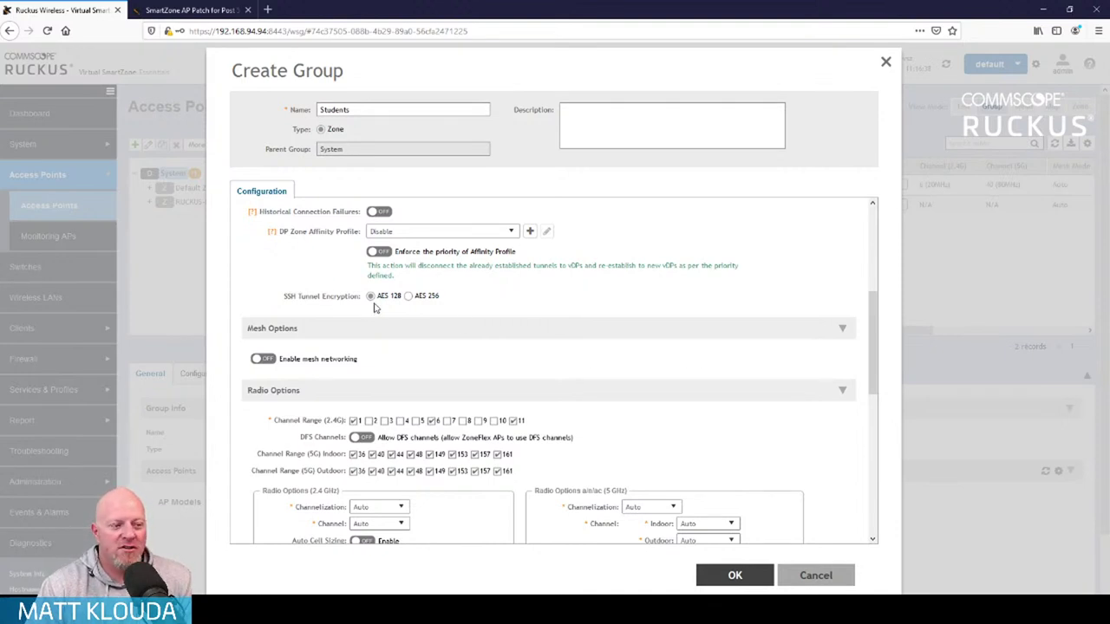
pyautogui.scroll(-3, 563, 329)
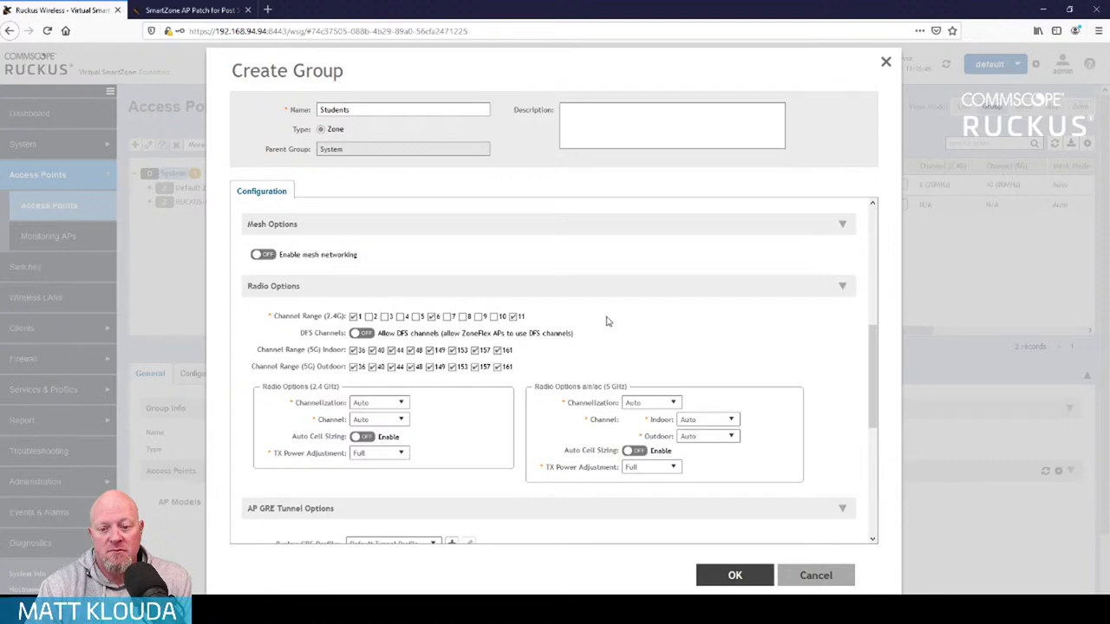
pyautogui.scroll(4, 593, 321)
pyautogui.scroll(3, 593, 322)
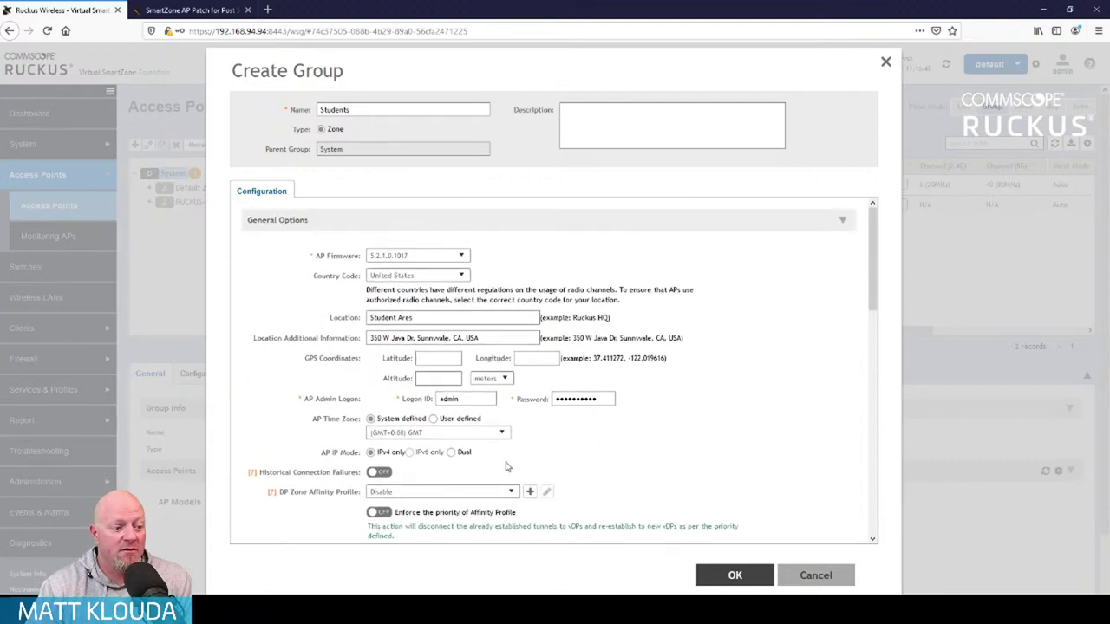
pyautogui.scroll(-1, 511, 461)
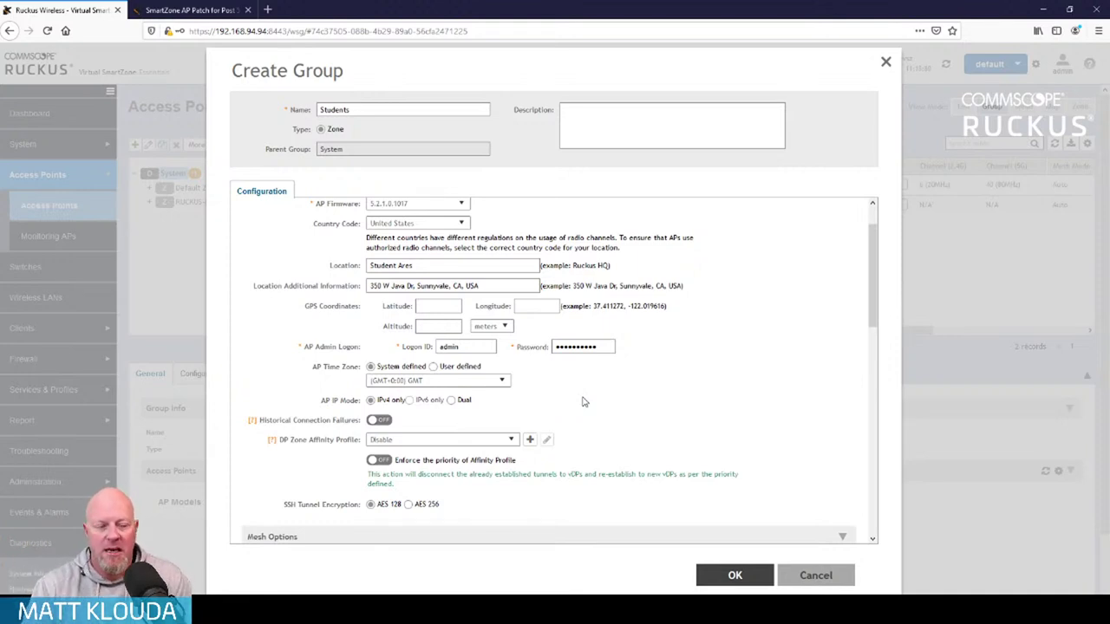
# Review the Create Group form, including Advanced Options, and submit the Students zone
pyautogui.scroll(-5, 607, 414)
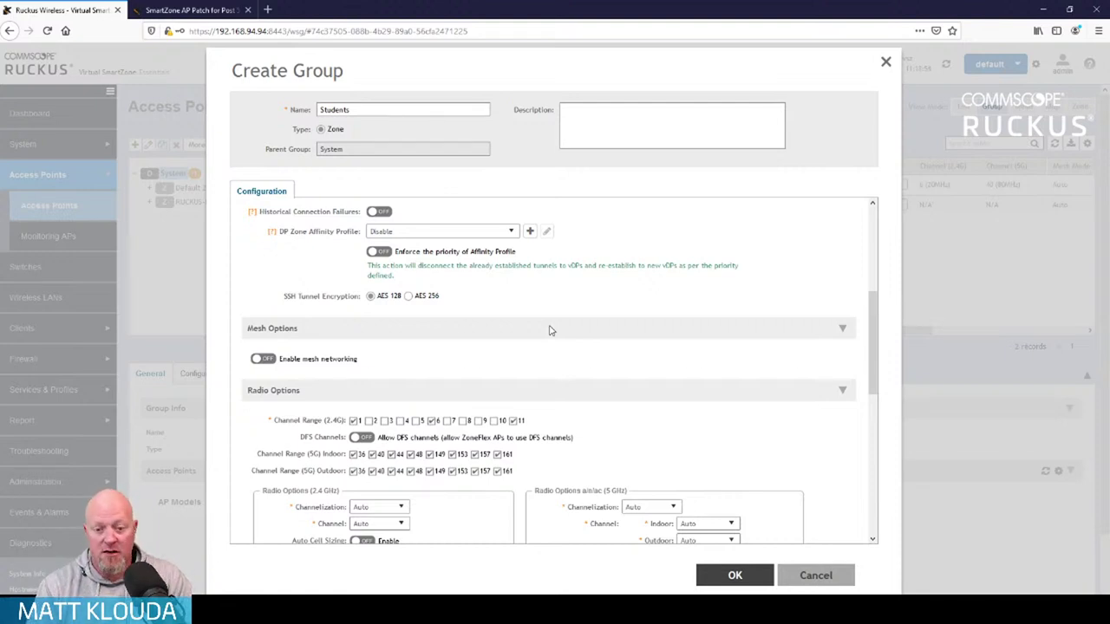
pyautogui.scroll(-5, 718, 291)
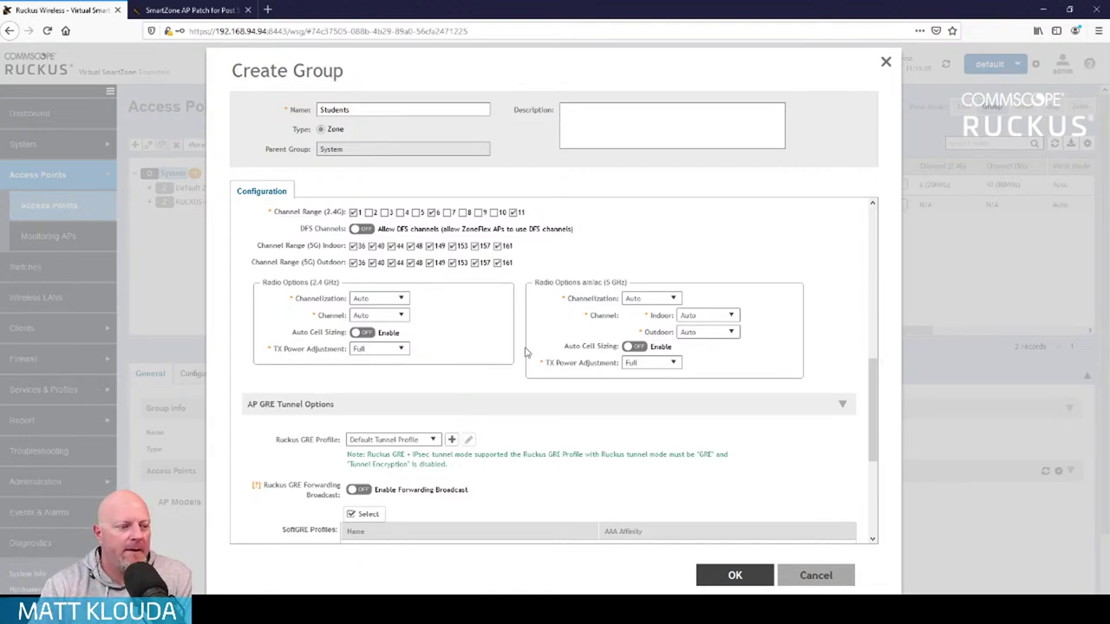
pyautogui.scroll(-5, 529, 361)
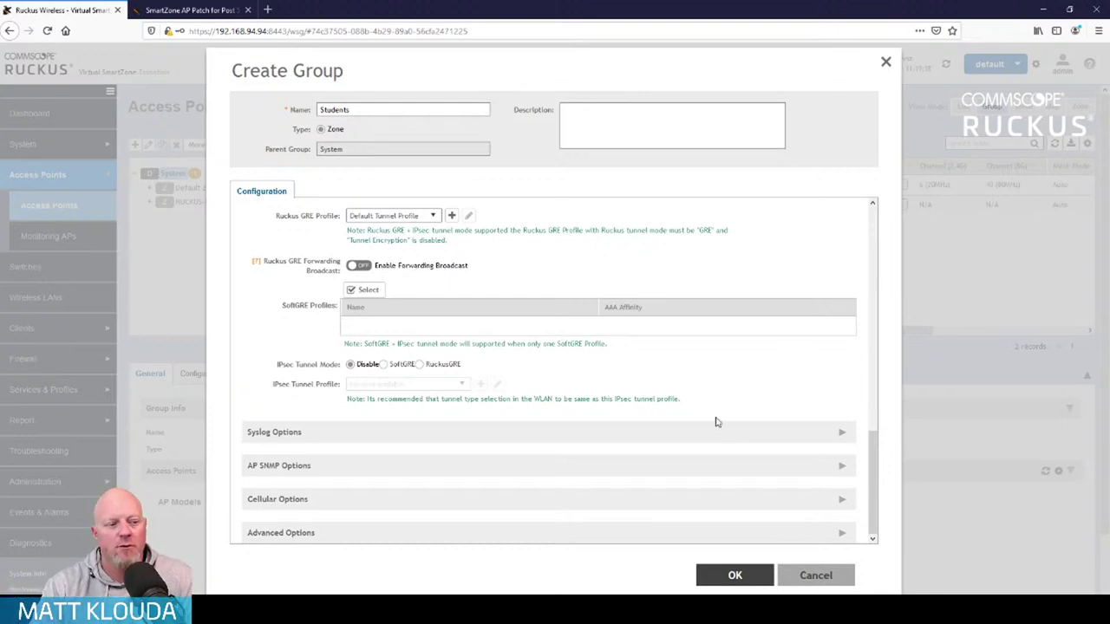
pyautogui.click(842, 533)
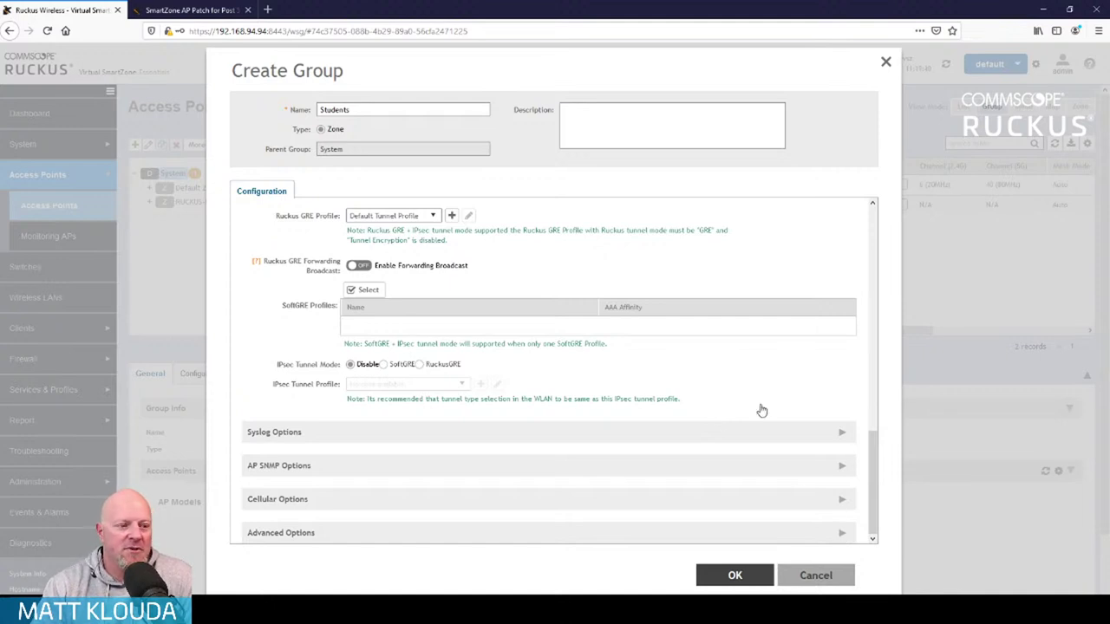
pyautogui.scroll(-5, 761, 411)
pyautogui.scroll(1, 752, 409)
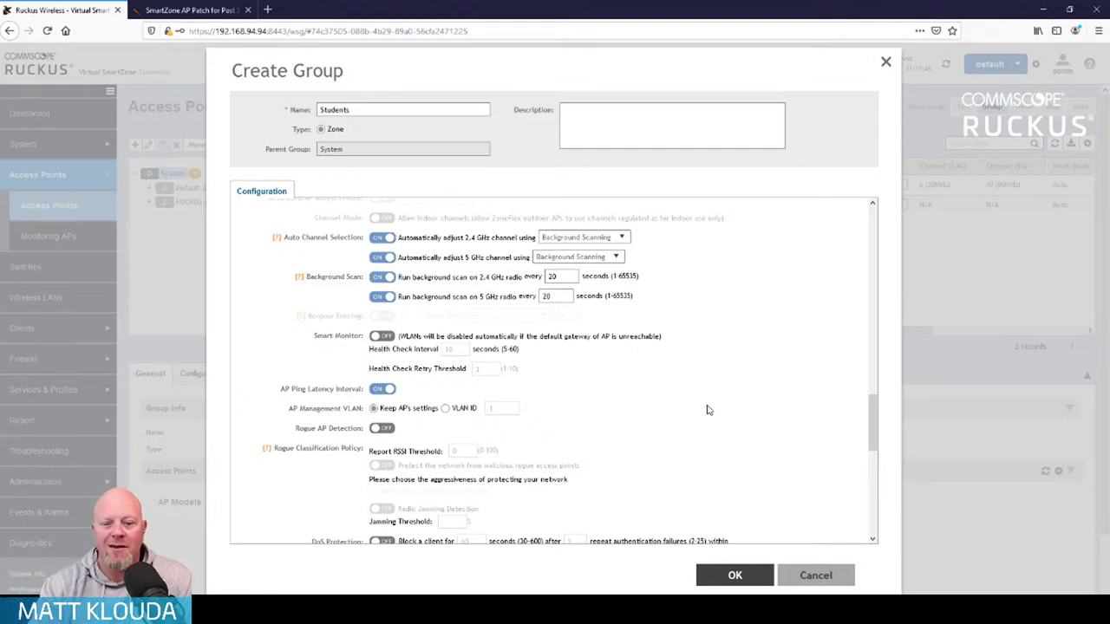
pyautogui.scroll(-2, 711, 401)
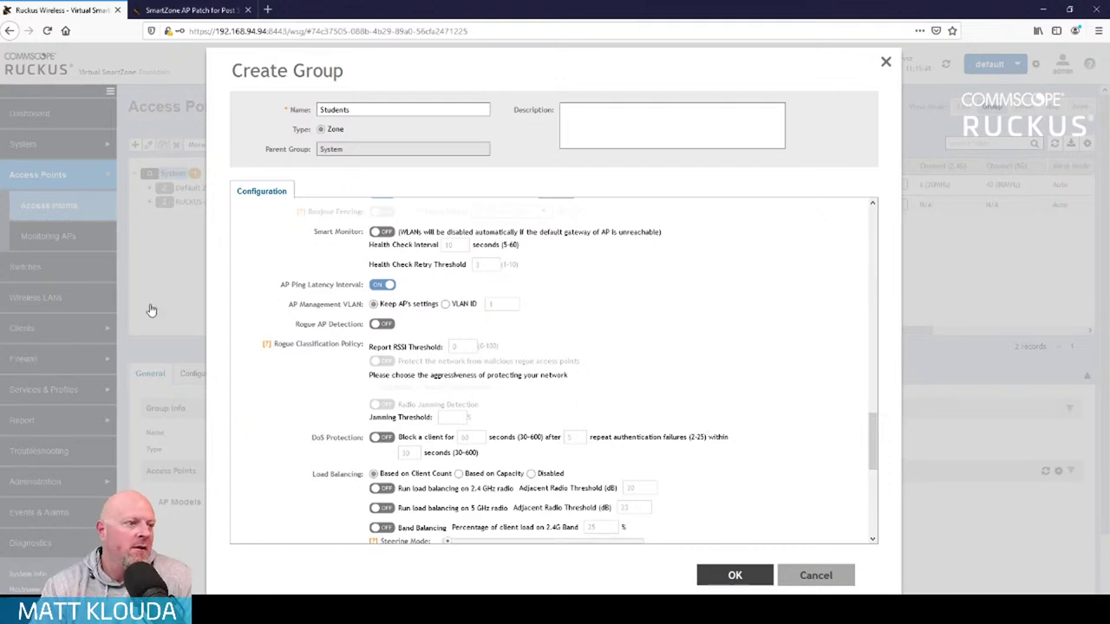
pyautogui.scroll(-5, 546, 347)
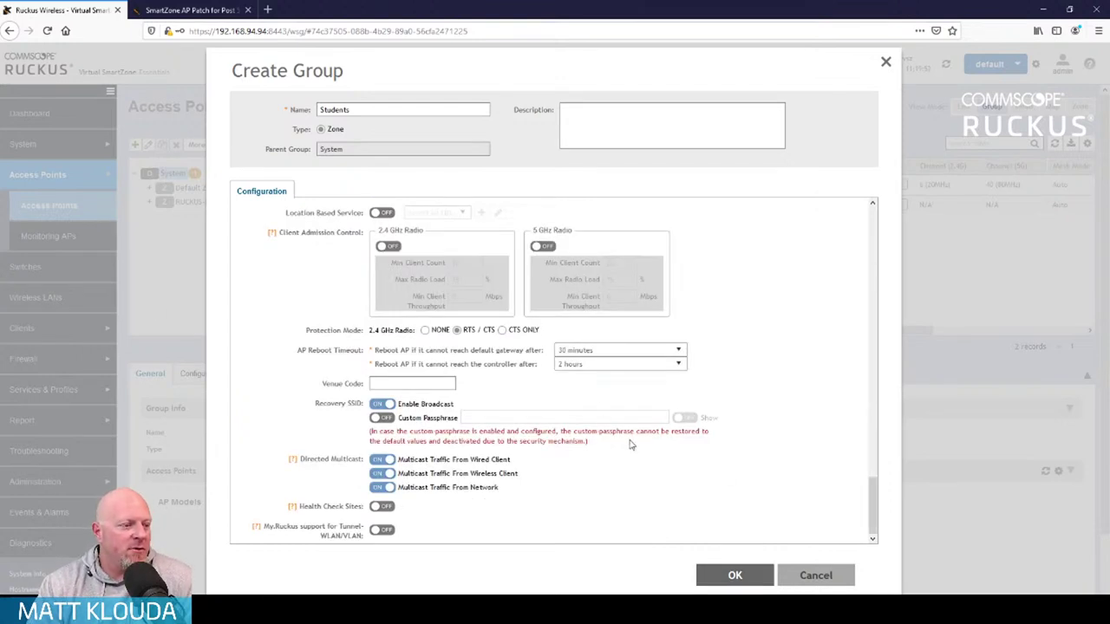
pyautogui.press('Return')
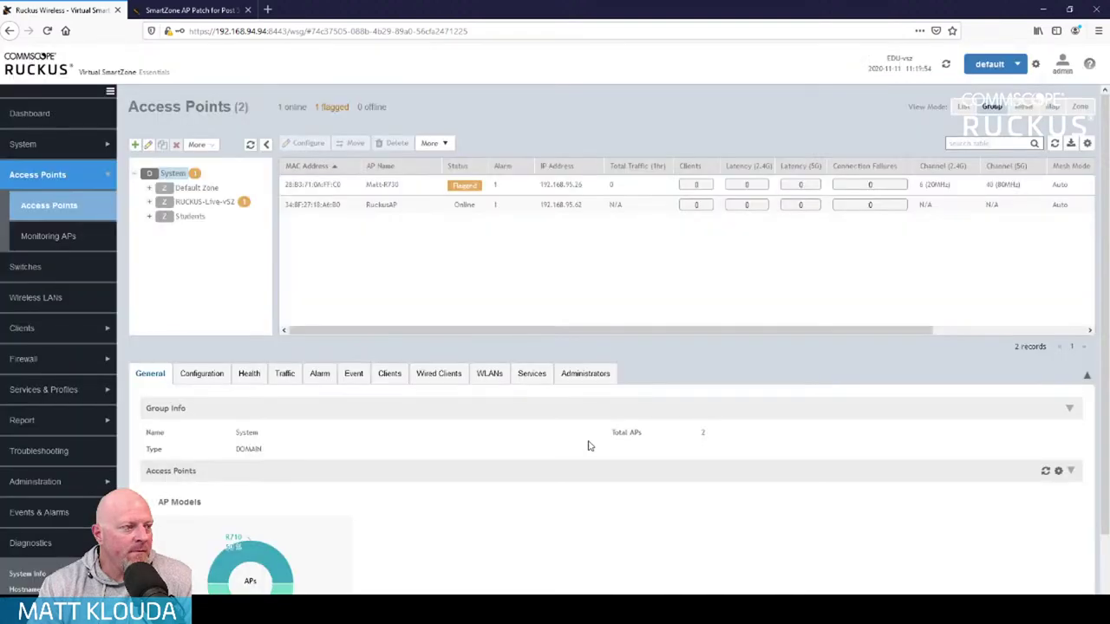
pyautogui.click(136, 146)
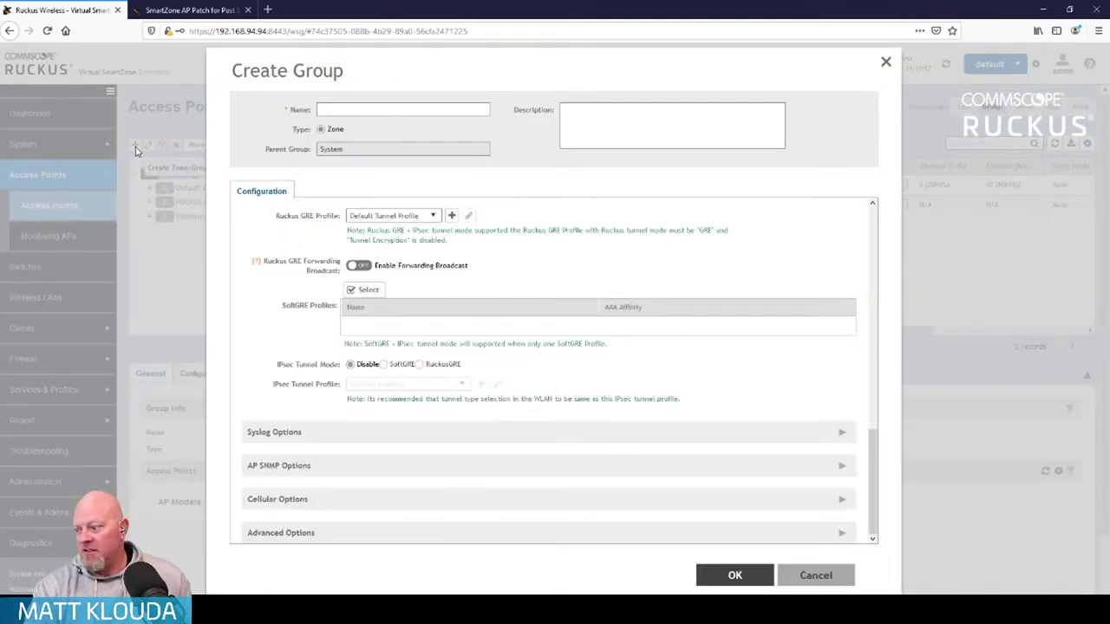
pyautogui.write('Faculty')
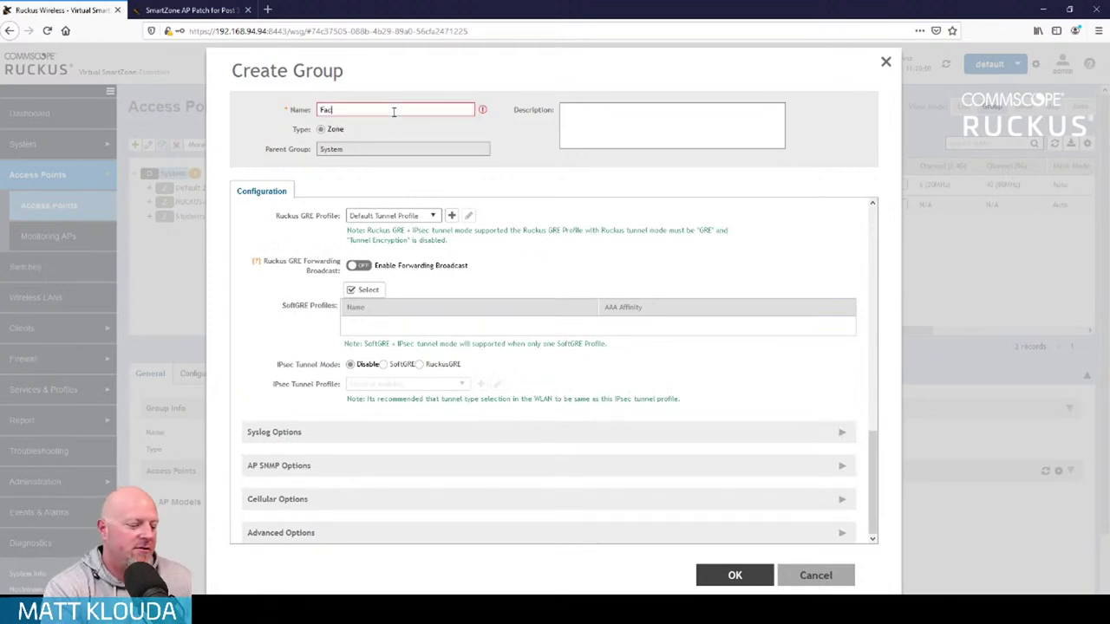
pyautogui.press('BackSpace')
pyautogui.press('BackSpace')
pyautogui.press('BackSpace')
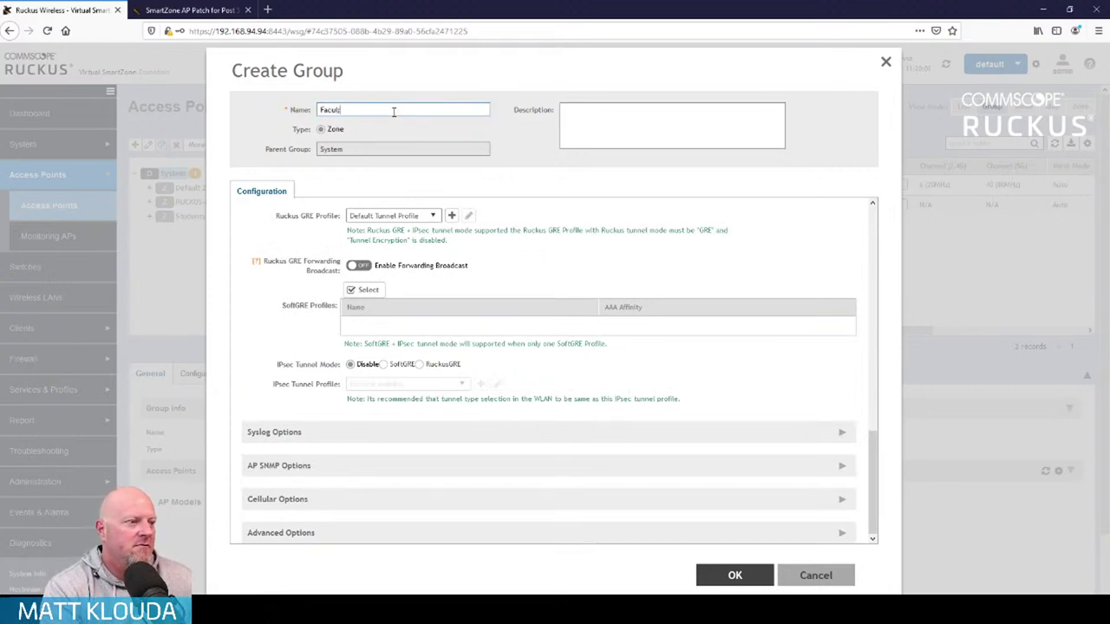
pyautogui.write('ty')
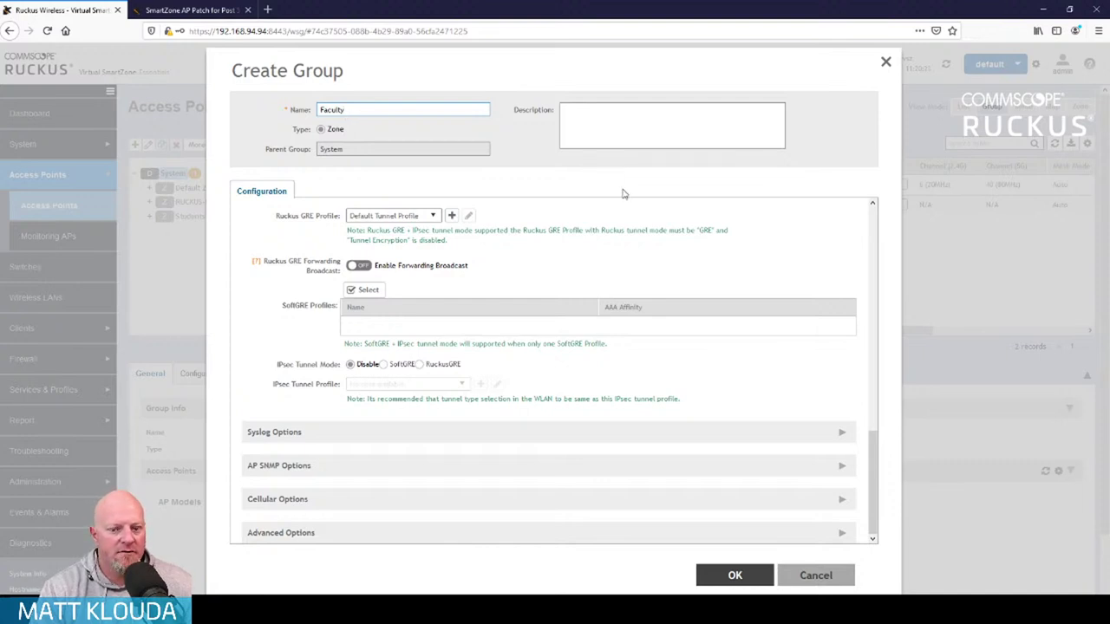
pyautogui.click(434, 213)
pyautogui.click(562, 212)
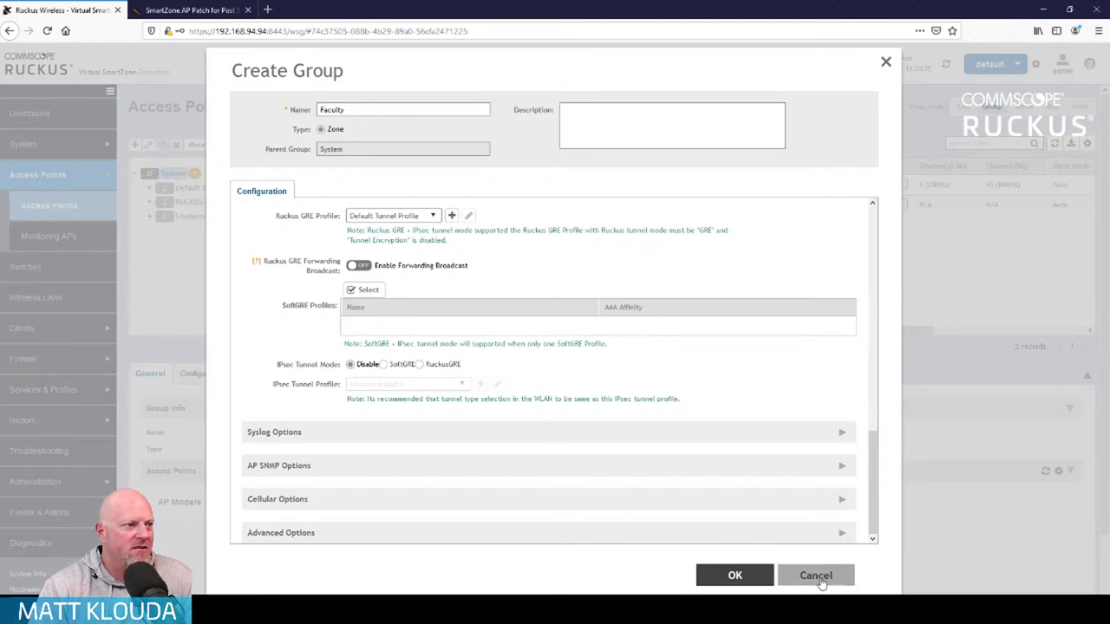
pyautogui.press('Escape')
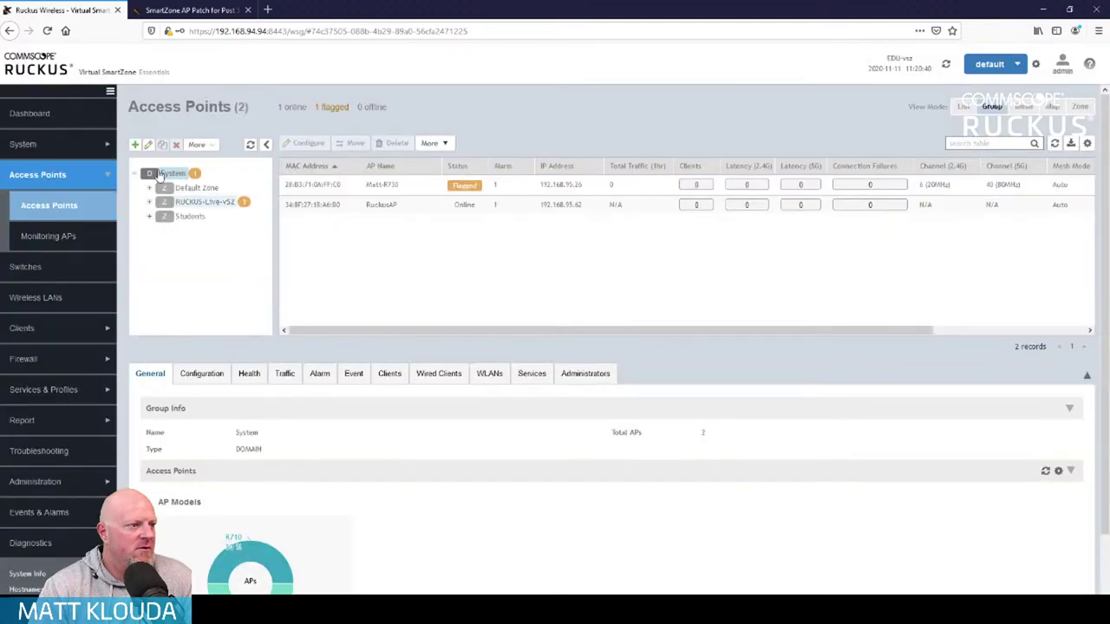
# Start a new zone under System named Faculty
pyautogui.click(173, 174)
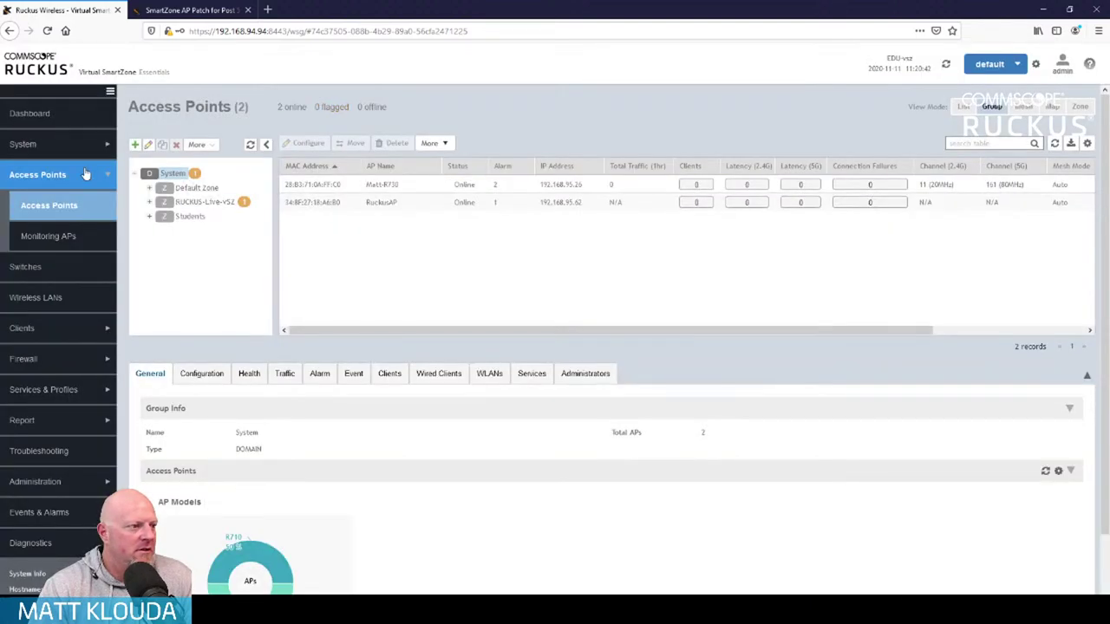
pyautogui.click(135, 145)
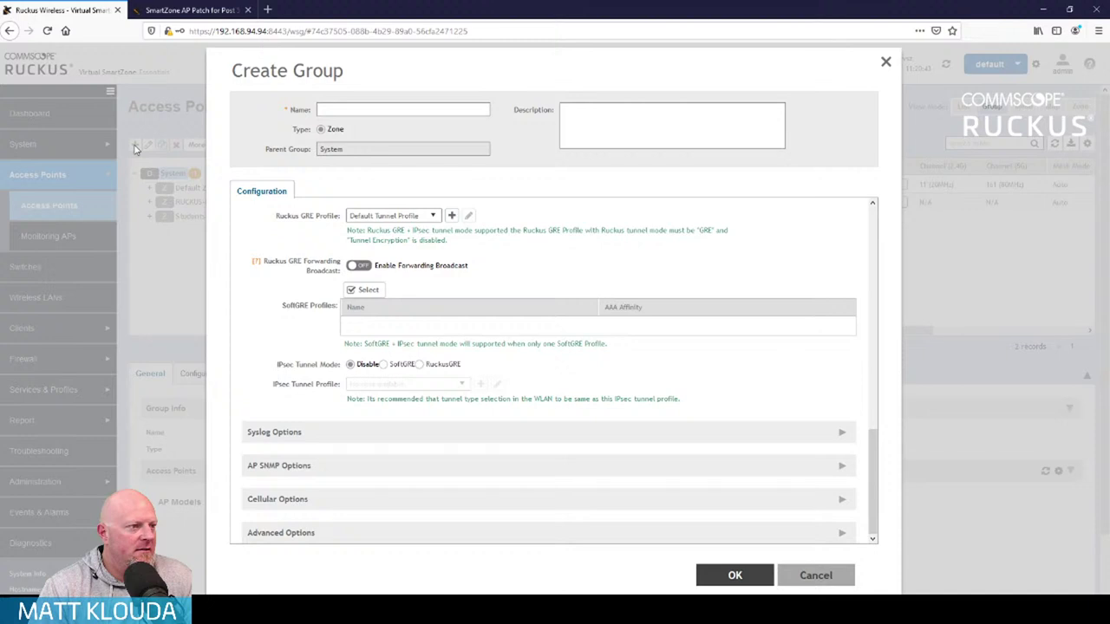
pyautogui.click(364, 110)
pyautogui.write('Faculty')
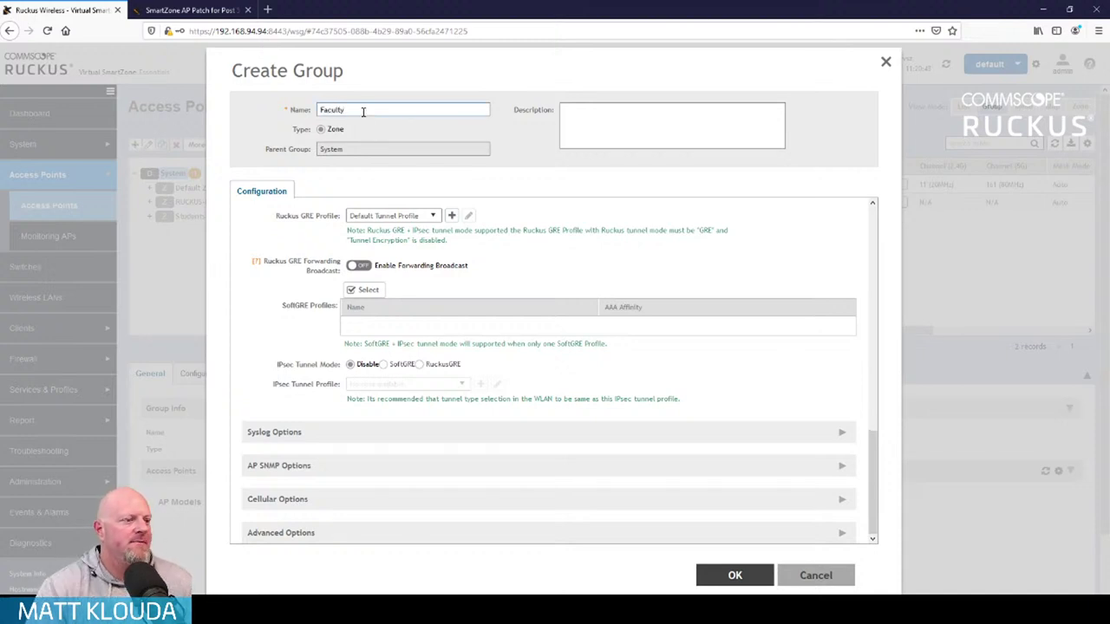
pyautogui.click(728, 576)
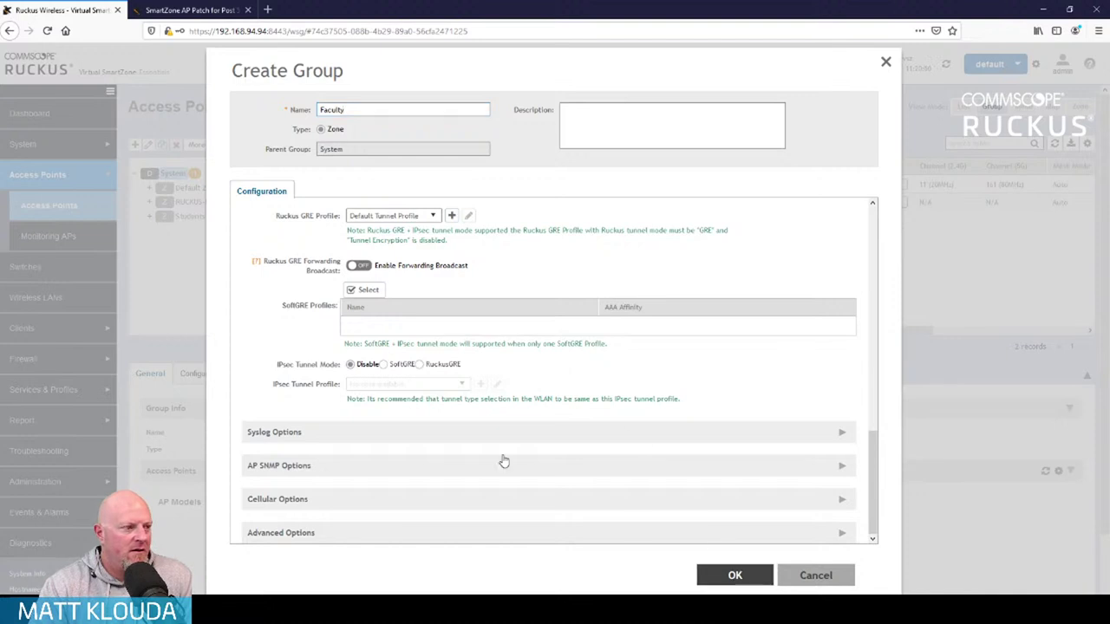
pyautogui.scroll(-1, 411, 415)
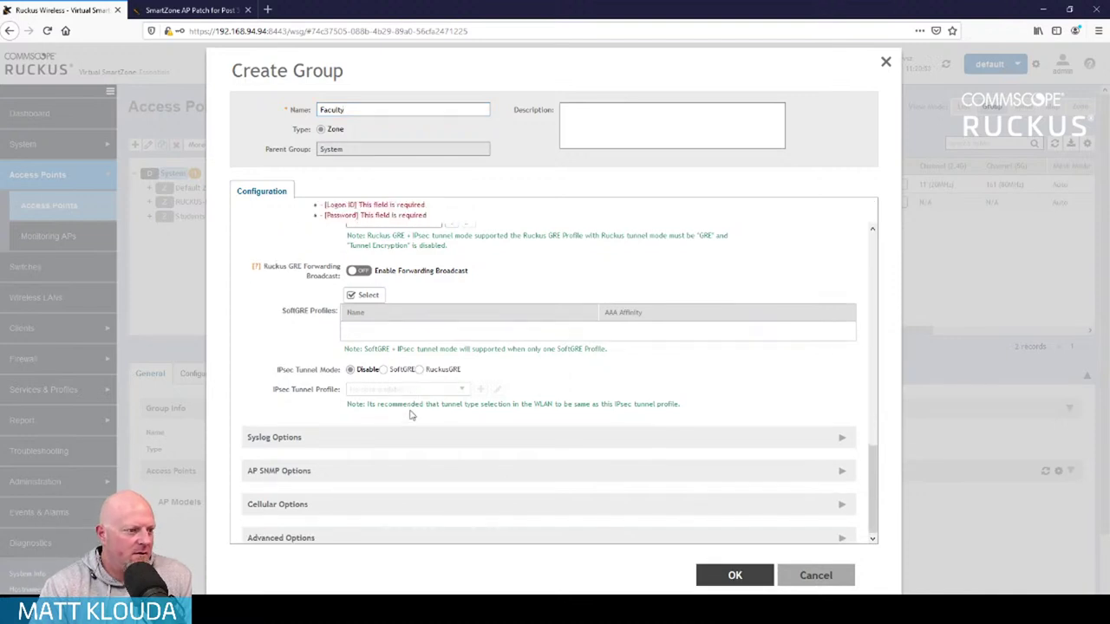
pyautogui.scroll(3, 411, 416)
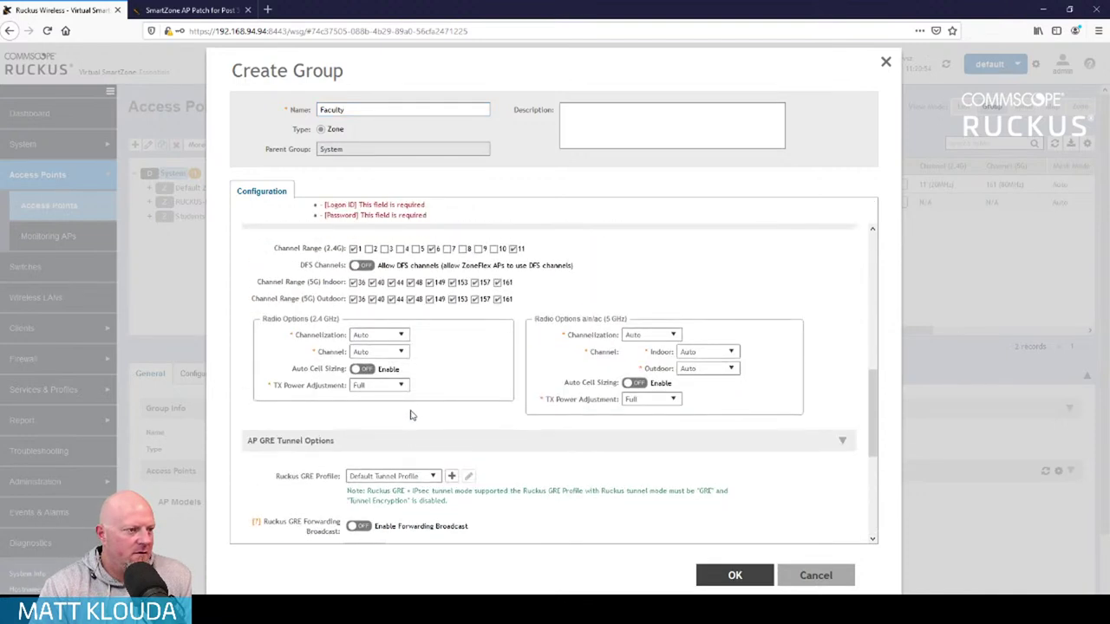
pyautogui.scroll(5, 411, 416)
pyautogui.scroll(-8, 411, 416)
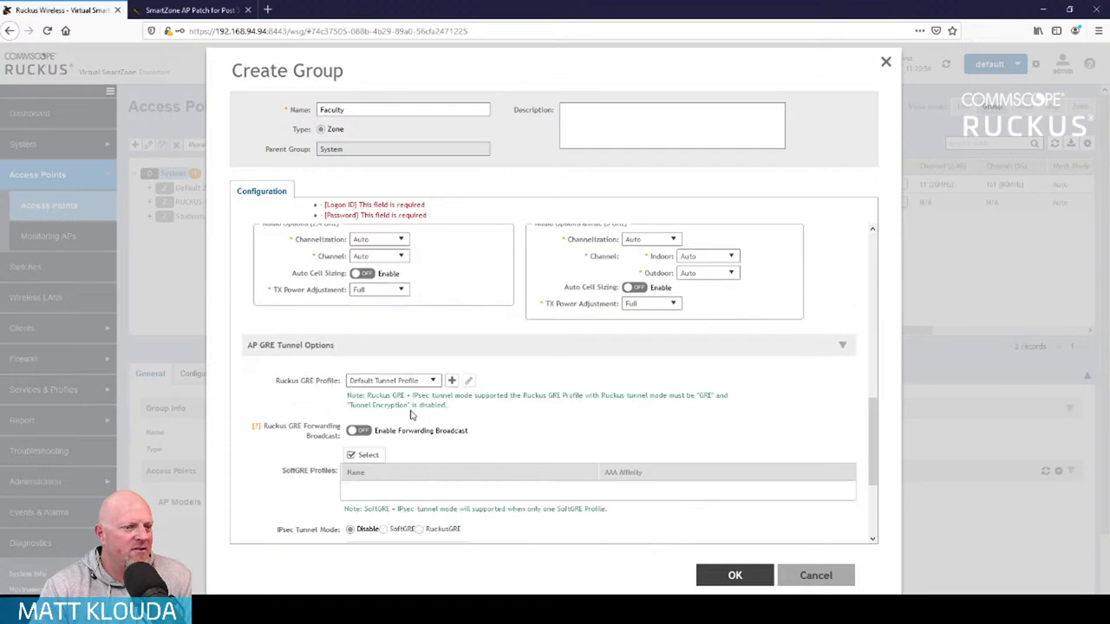
pyautogui.scroll(8, 411, 415)
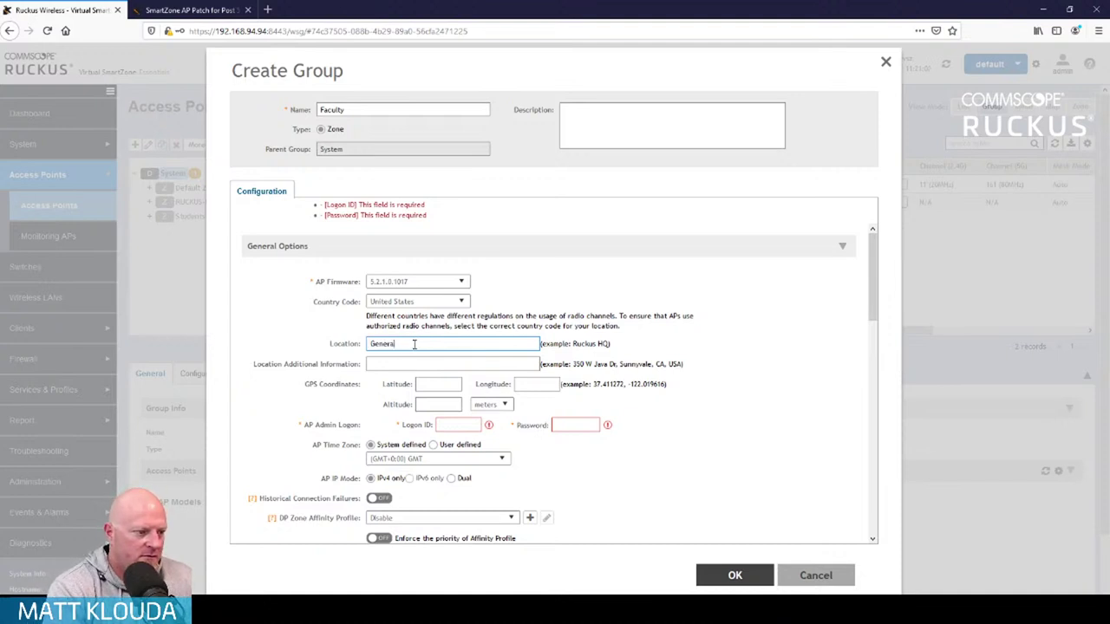
# Enter 'Zone' and paste the example address into Location Additional Information
pyautogui.write('Zone')
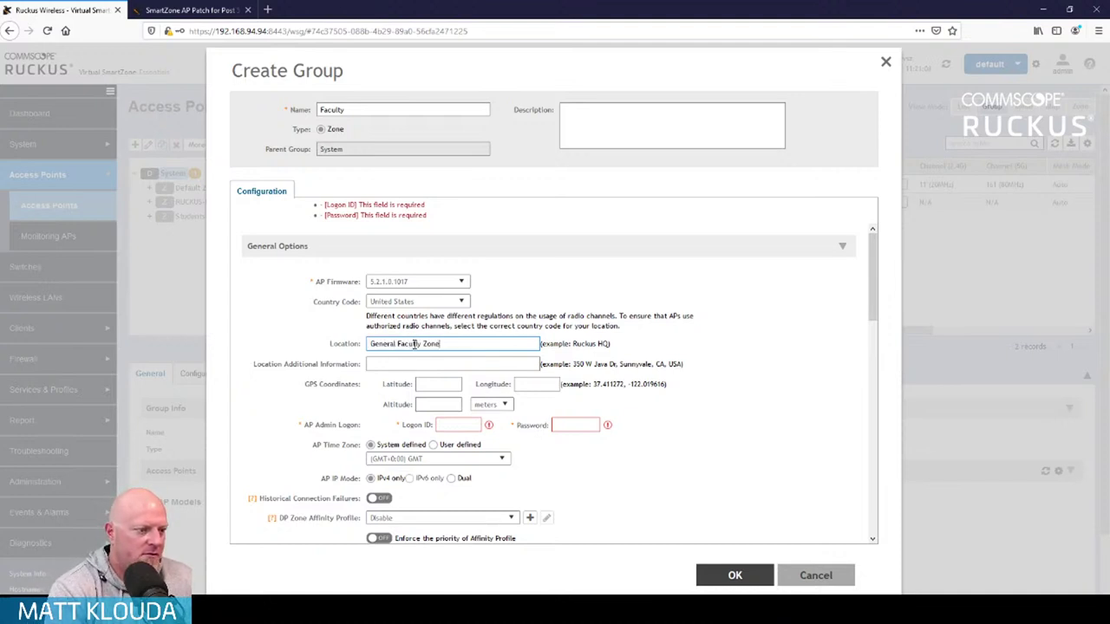
pyautogui.moveTo(573, 364); pyautogui.dragTo(684, 365)
pyautogui.hotkey('ctrl', 'c')
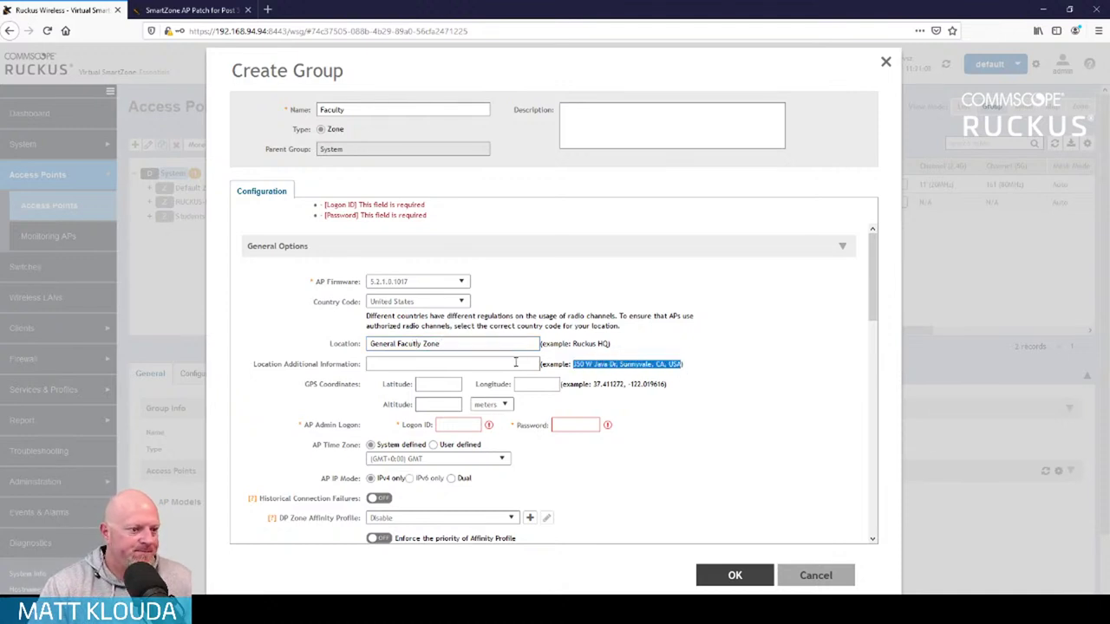
pyautogui.click(514, 365)
pyautogui.hotkey('ctrl', 'v')
# Enter the AP admin logon ID and password, then create the Faculty zone
pyautogui.scroll(-1, 647, 396)
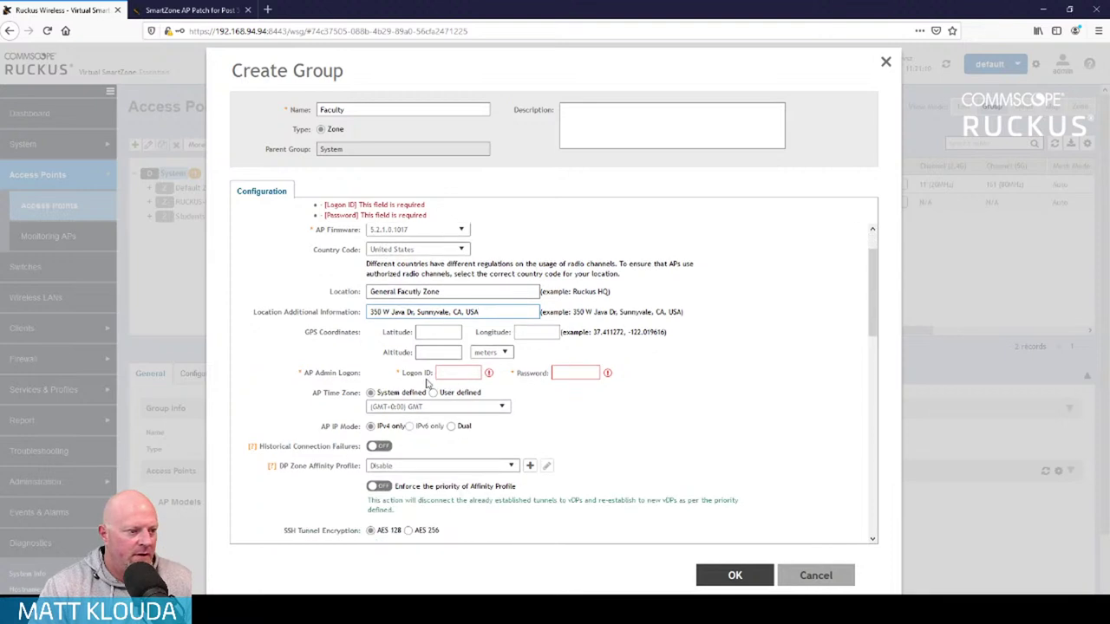
pyautogui.click(447, 373)
pyautogui.write('admin')
pyautogui.press('Tab')
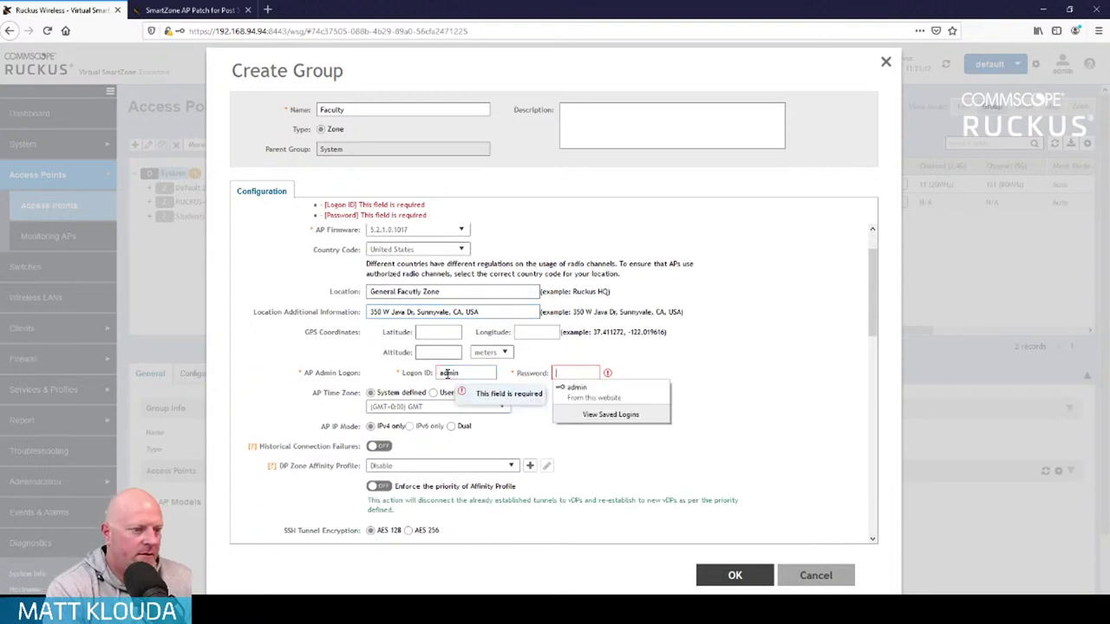
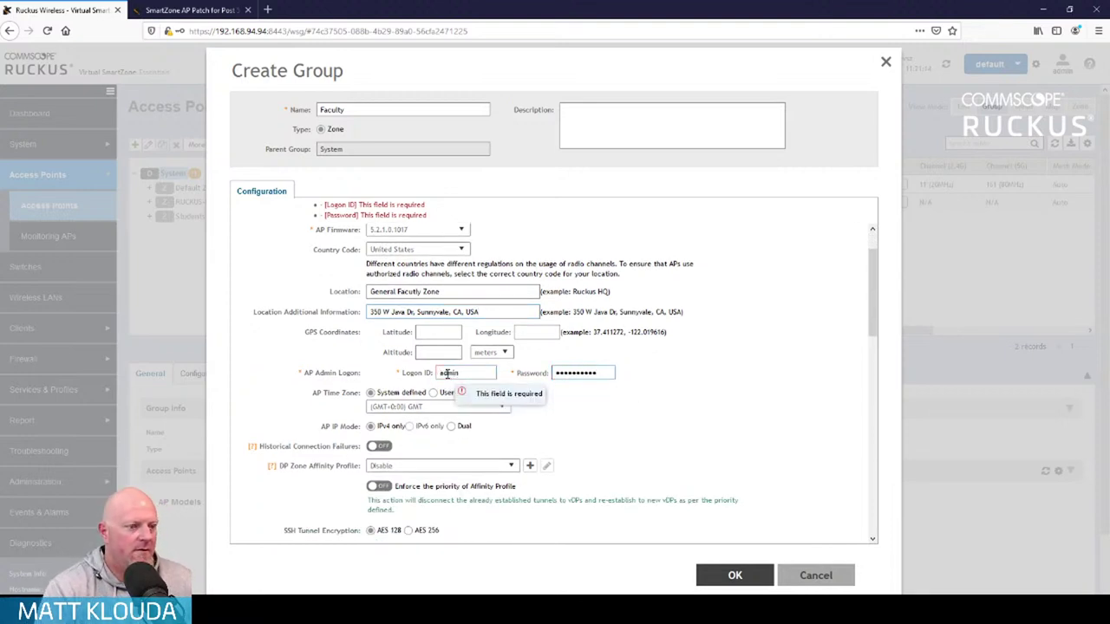
pyautogui.scroll(-3, 673, 438)
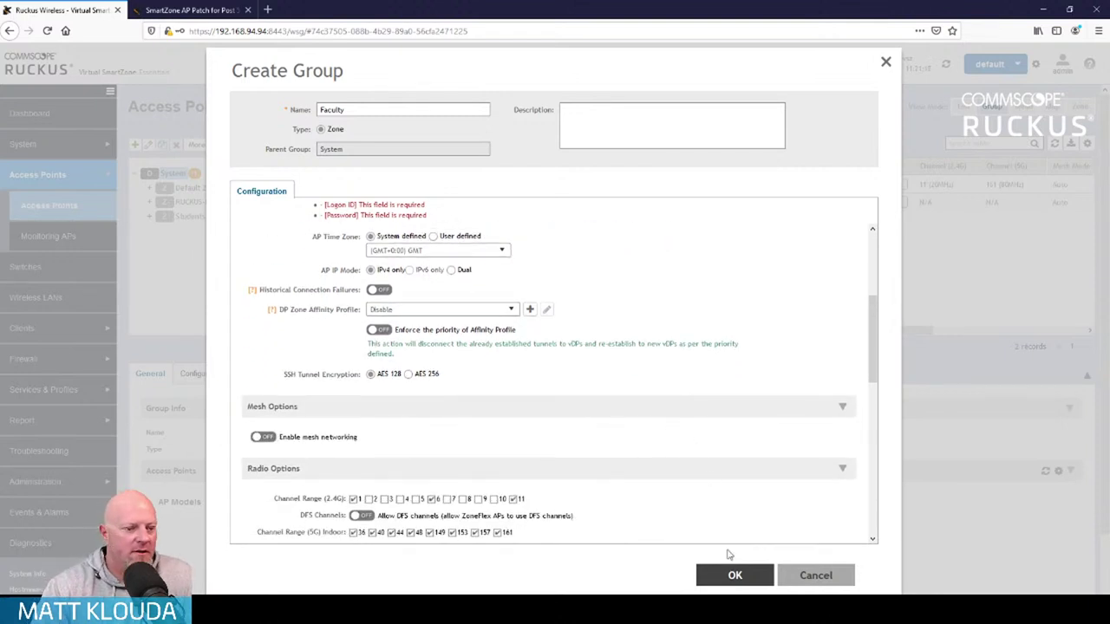
pyautogui.scroll(-2, 734, 576)
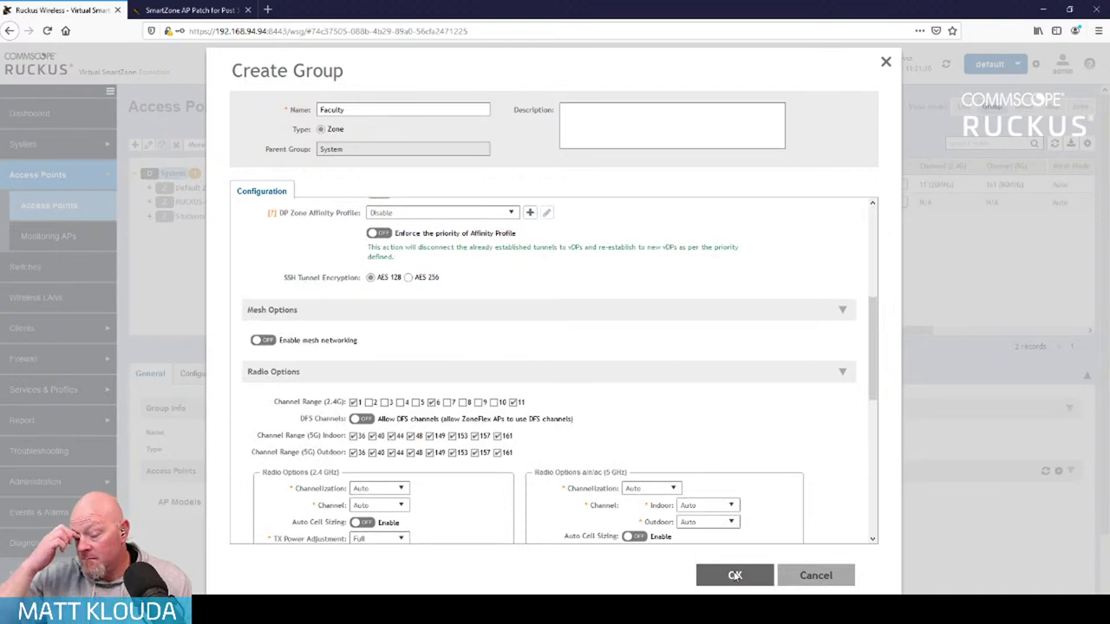
pyautogui.click(735, 576)
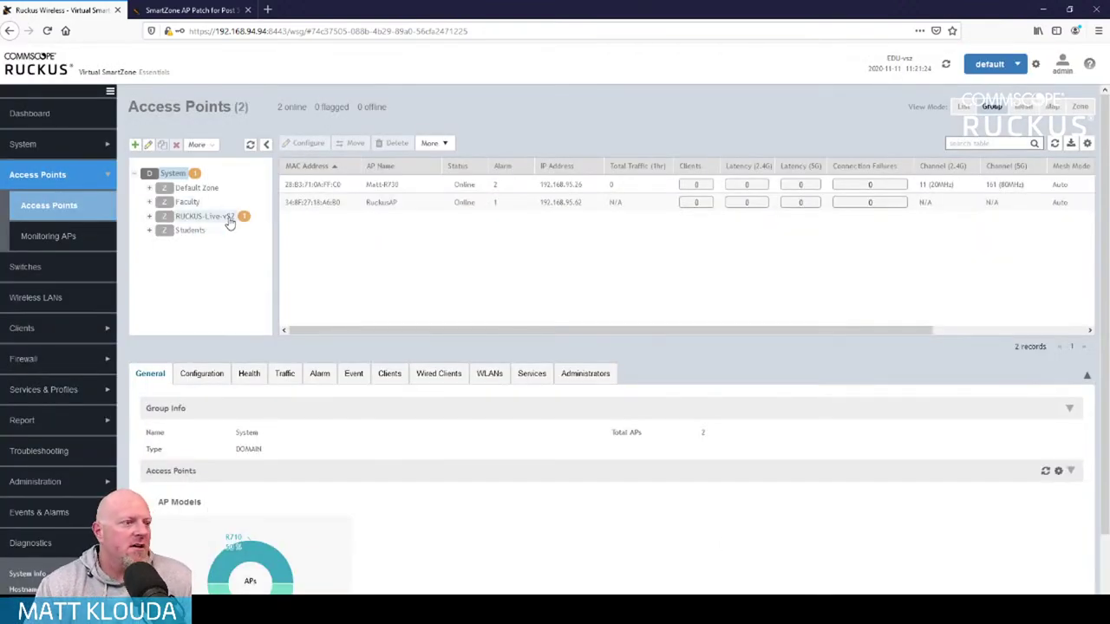
# Rename the RuckusAP access point to Students from its Configuration tab
pyautogui.click(349, 202)
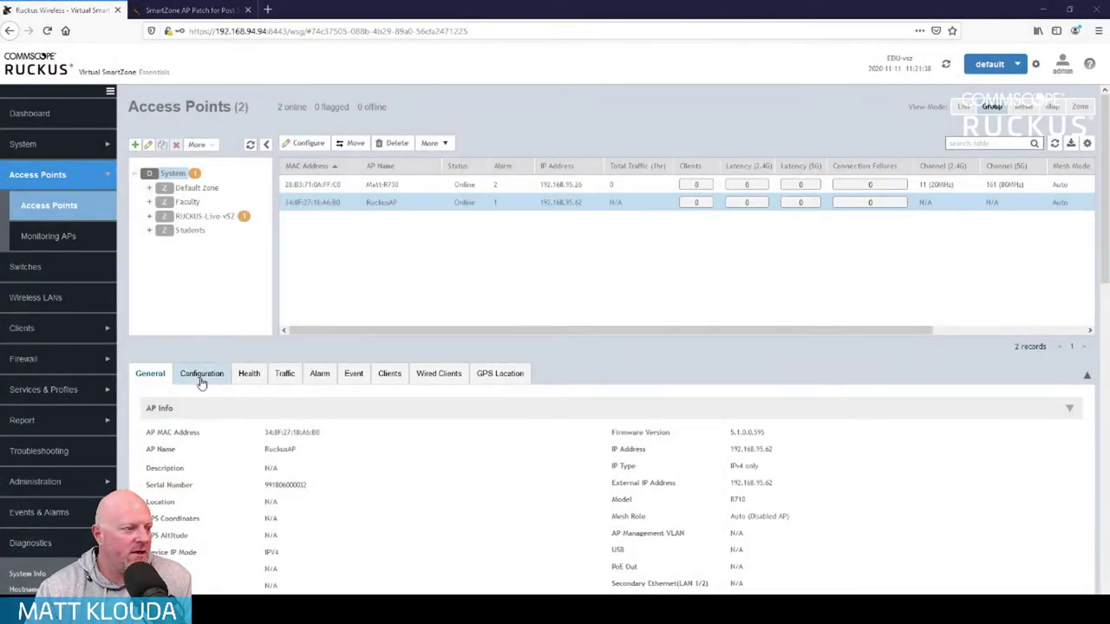
pyautogui.click(227, 373)
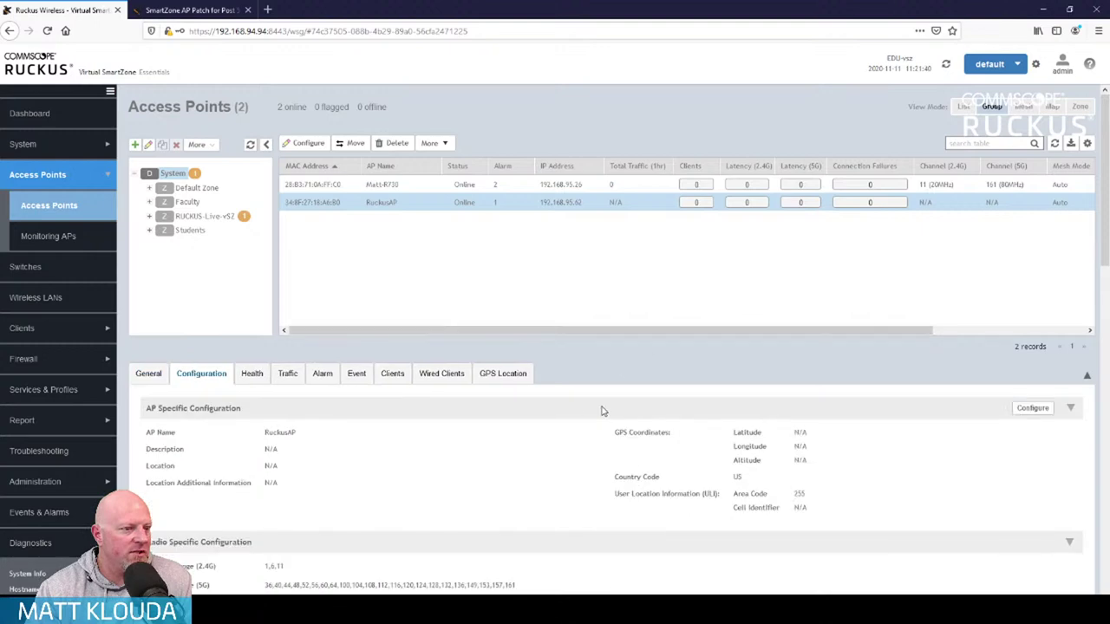
pyautogui.scroll(-1, 568, 461)
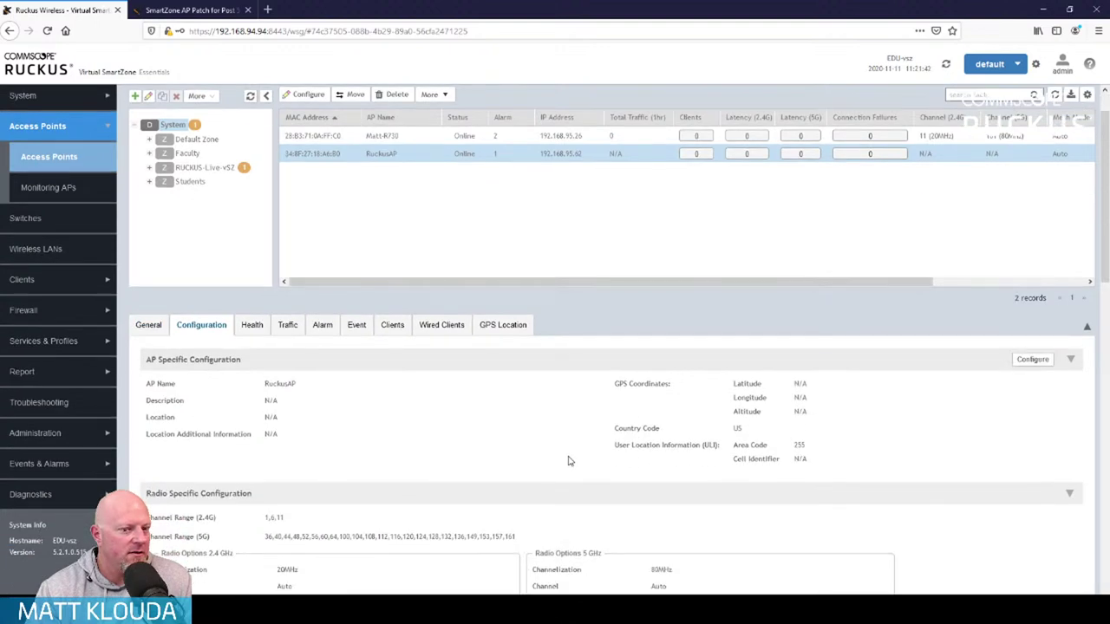
pyautogui.click(1034, 361)
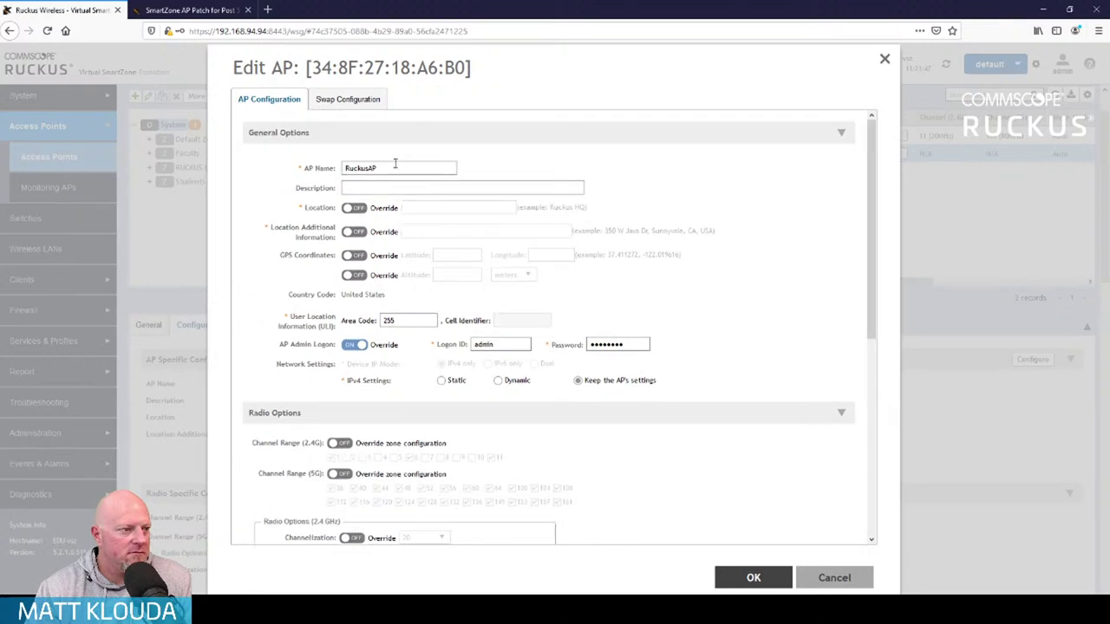
pyautogui.moveTo(393, 168); pyautogui.dragTo(235, 154)
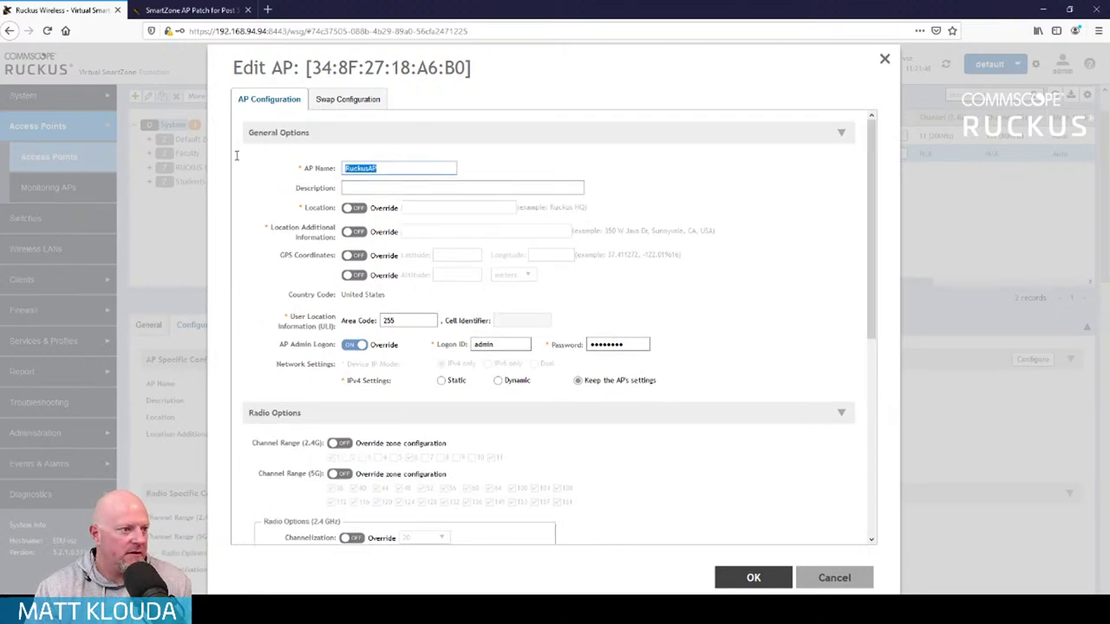
pyautogui.write('Students')
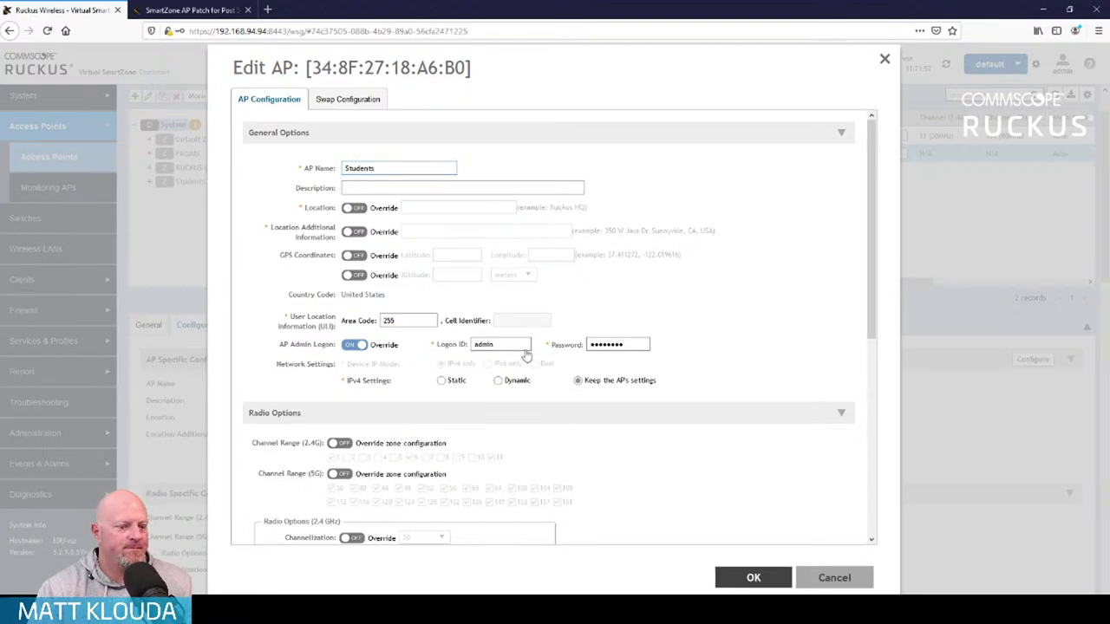
pyautogui.press('Return')
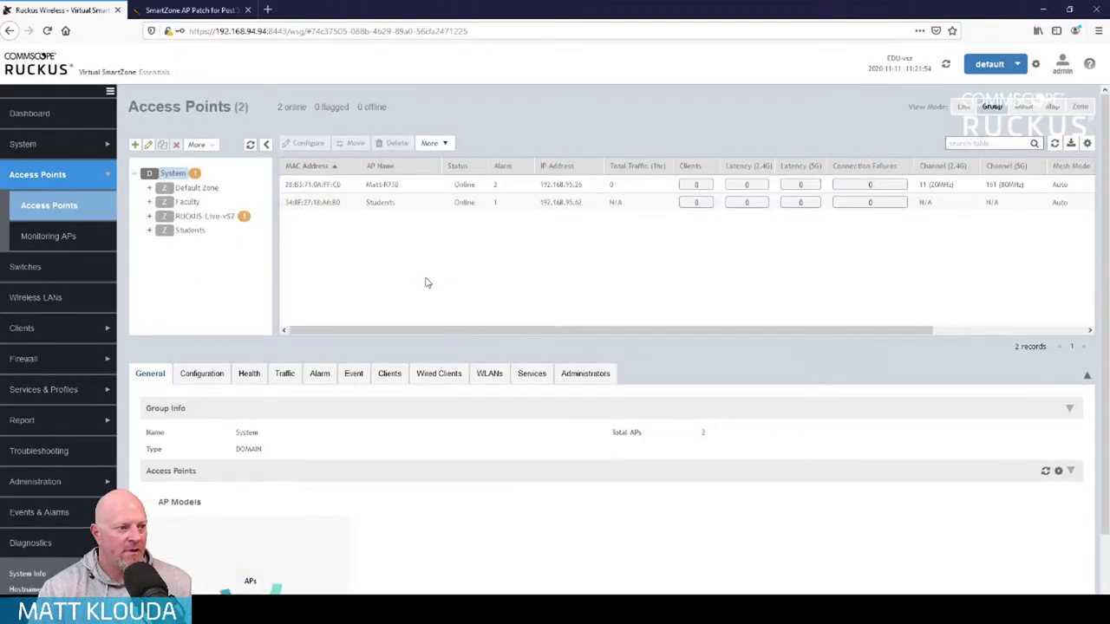
# Change the R730 access point's name to Faculty-R730 and save it
pyautogui.click(404, 184)
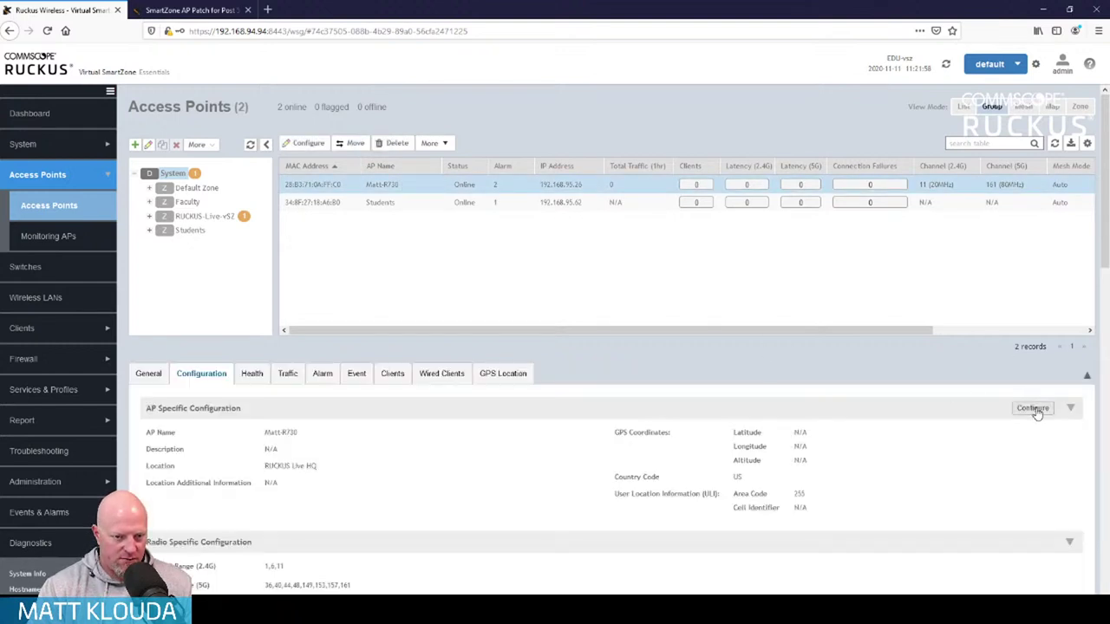
pyautogui.click(1034, 408)
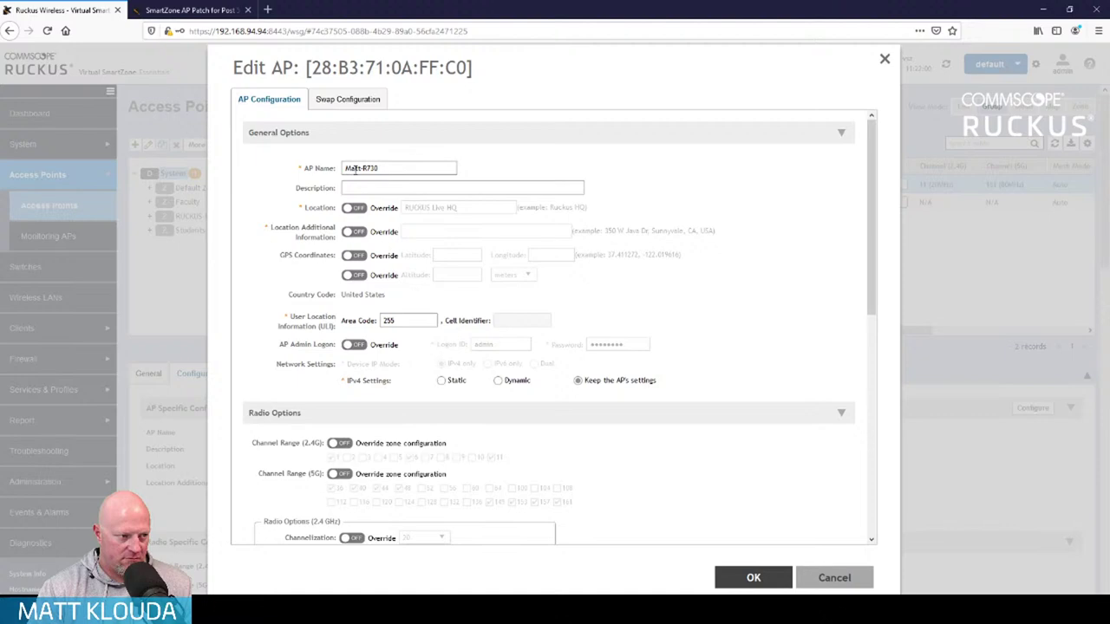
pyautogui.hotkey('shift', 'Home')
pyautogui.write('Faculty')
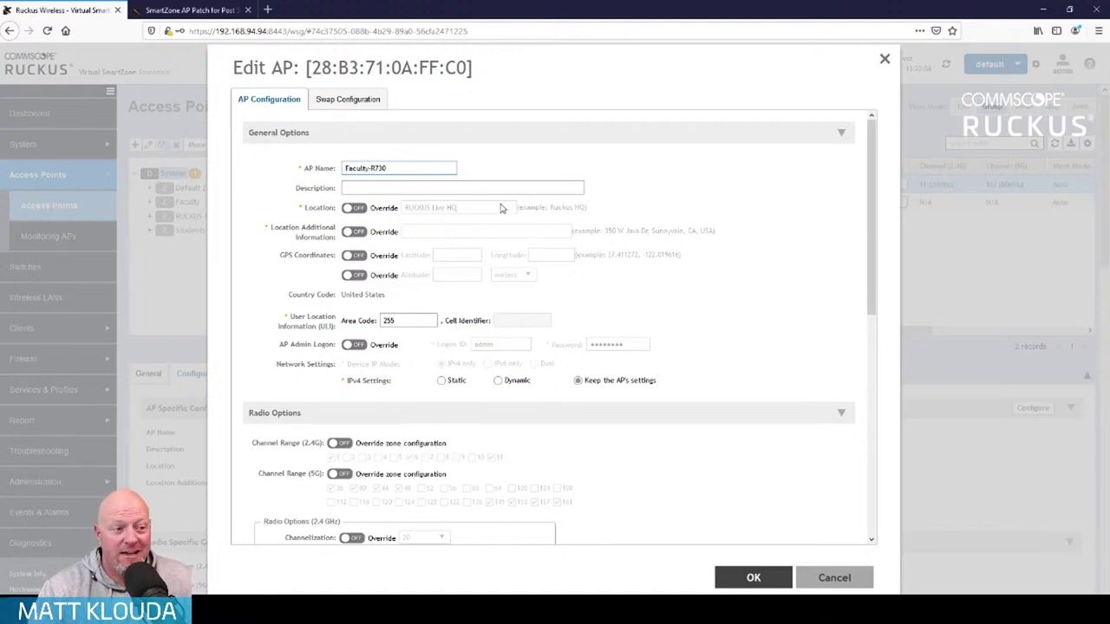
pyautogui.click(754, 578)
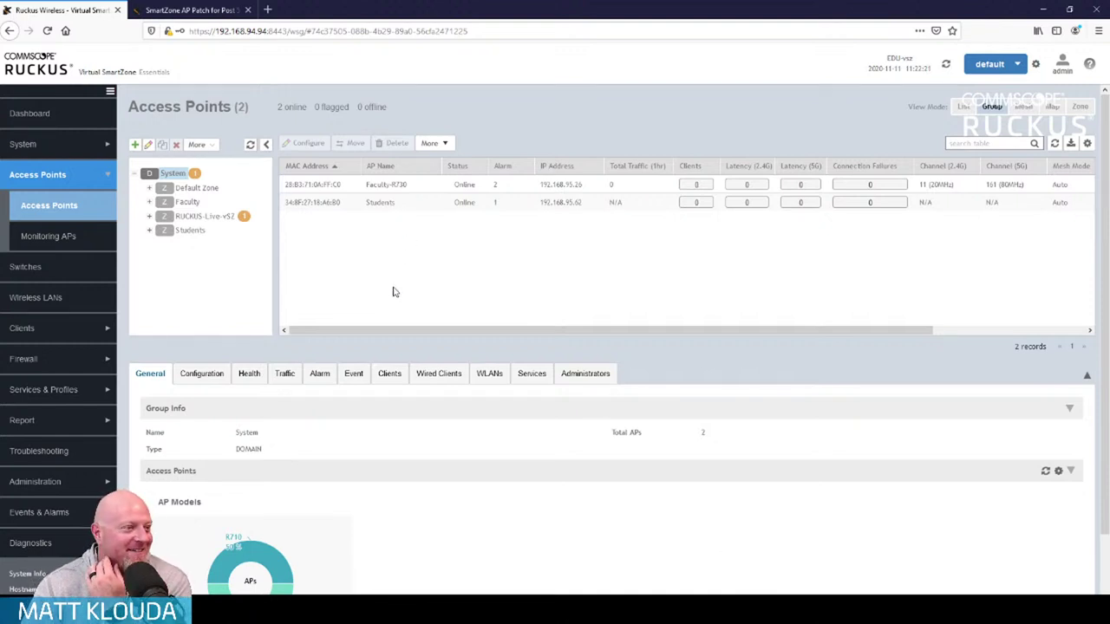
# Move the Students access point into the Students zone
pyautogui.click(385, 202)
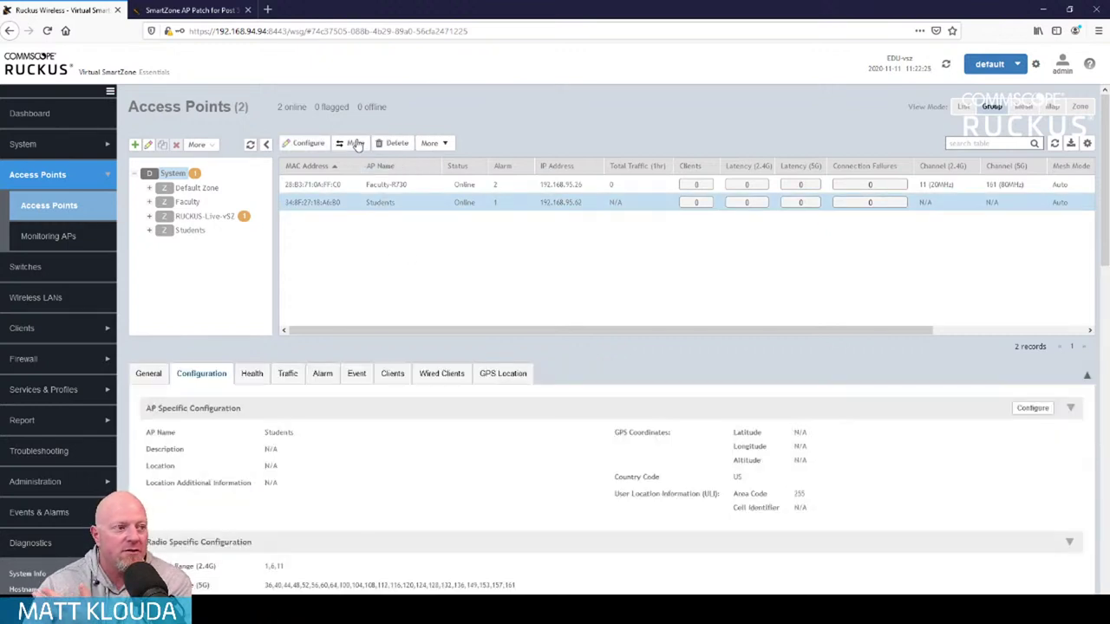
pyautogui.click(352, 143)
pyautogui.click(512, 302)
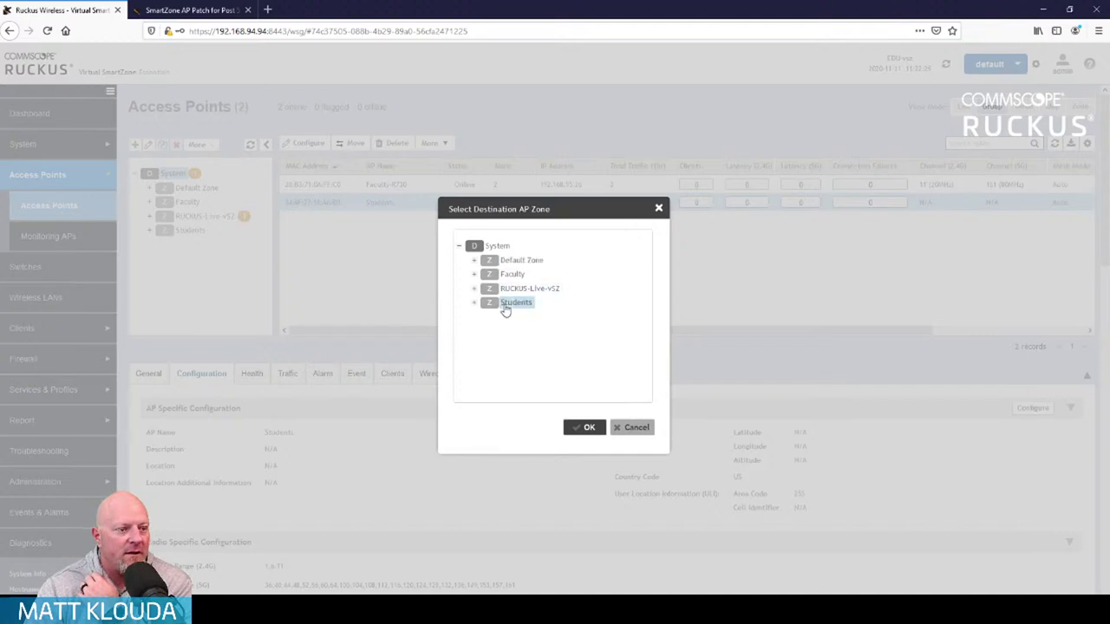
pyautogui.click(583, 426)
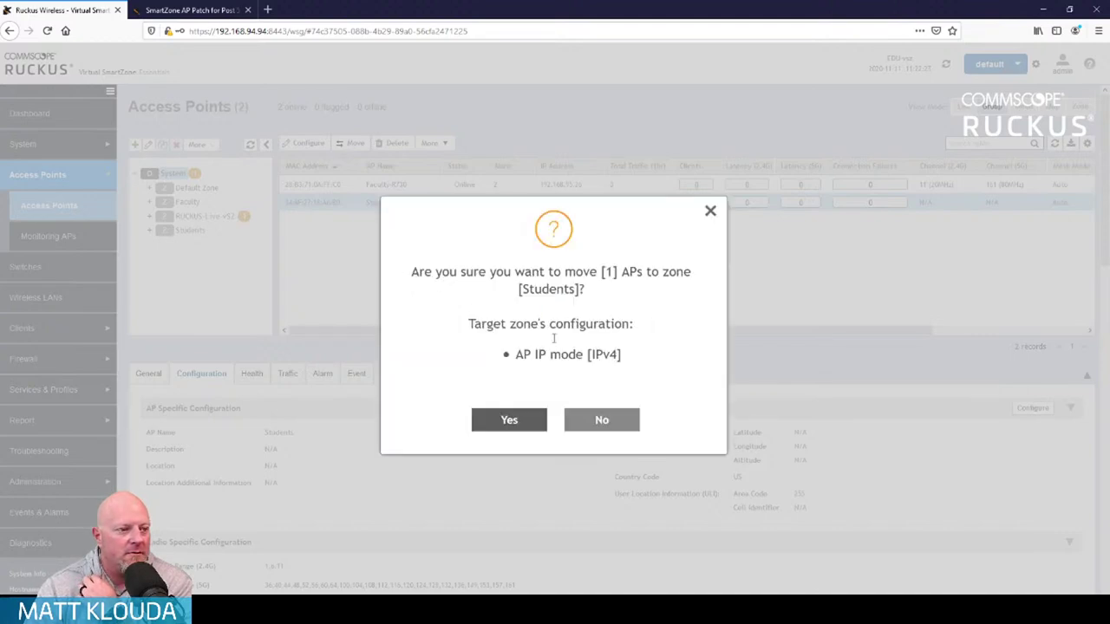
pyautogui.click(503, 428)
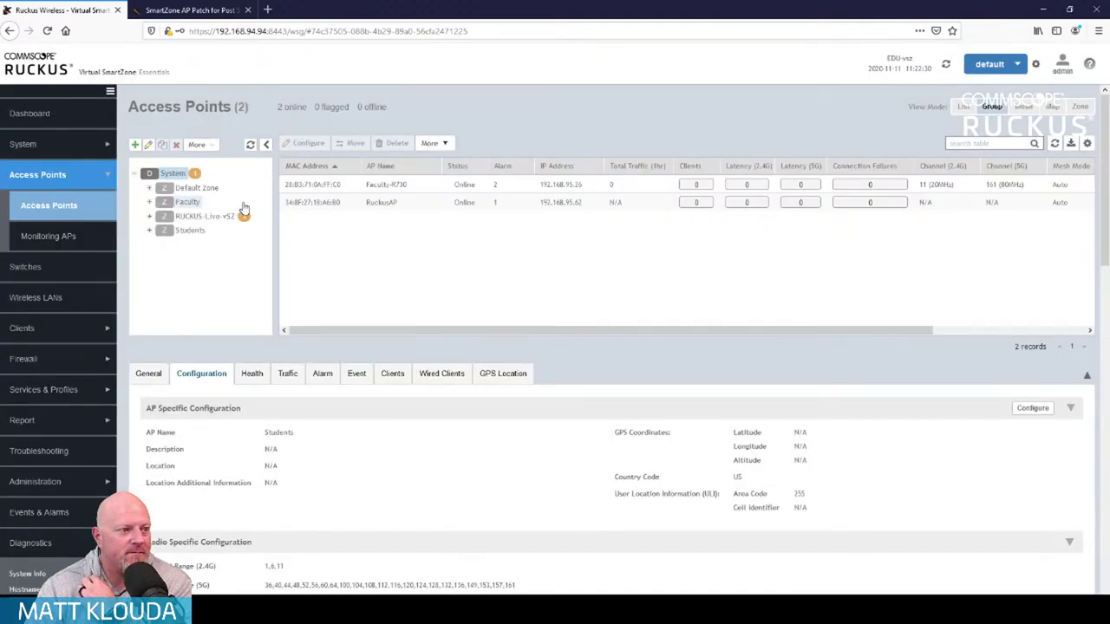
# Move Faculty-R730 into the Faculty zone and verify each zone's access points
pyautogui.click(392, 185)
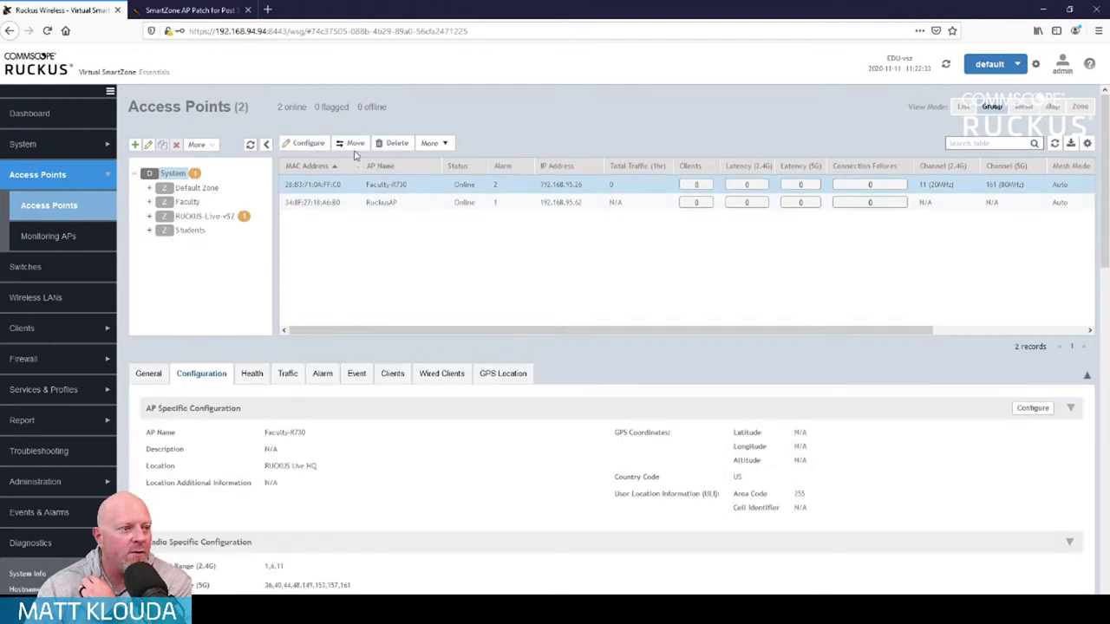
pyautogui.click(352, 143)
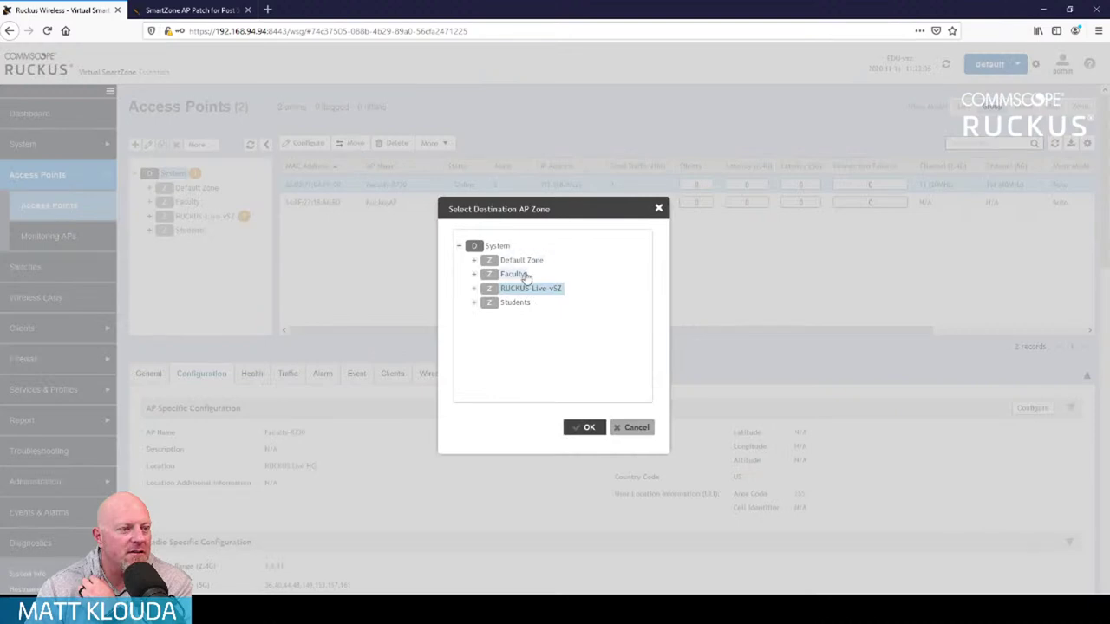
pyautogui.click(525, 276)
pyautogui.click(585, 427)
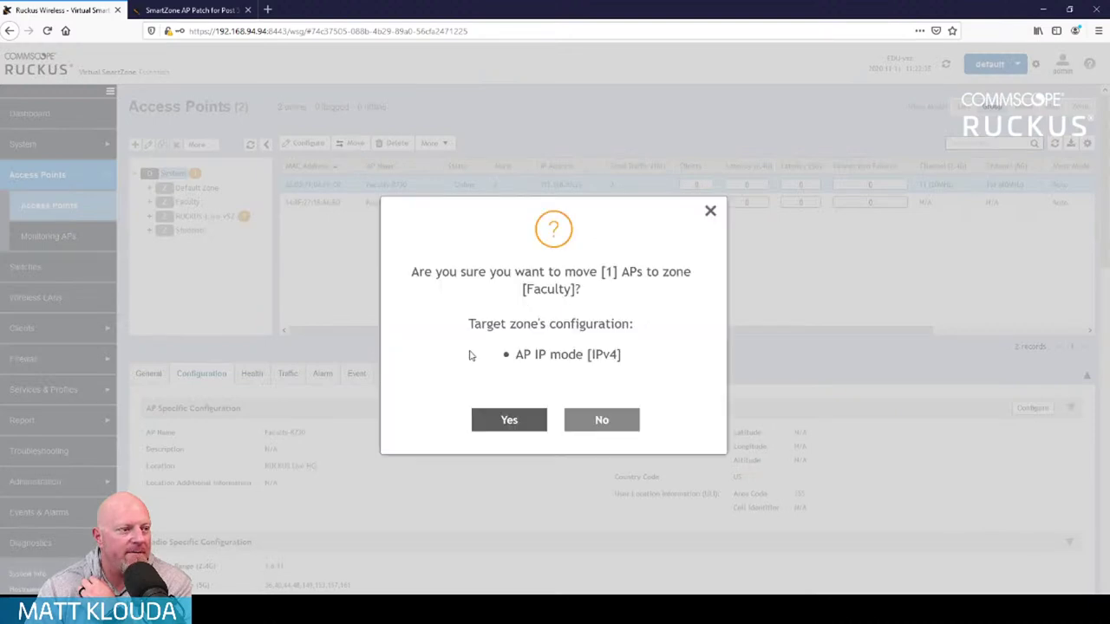
pyautogui.click(498, 418)
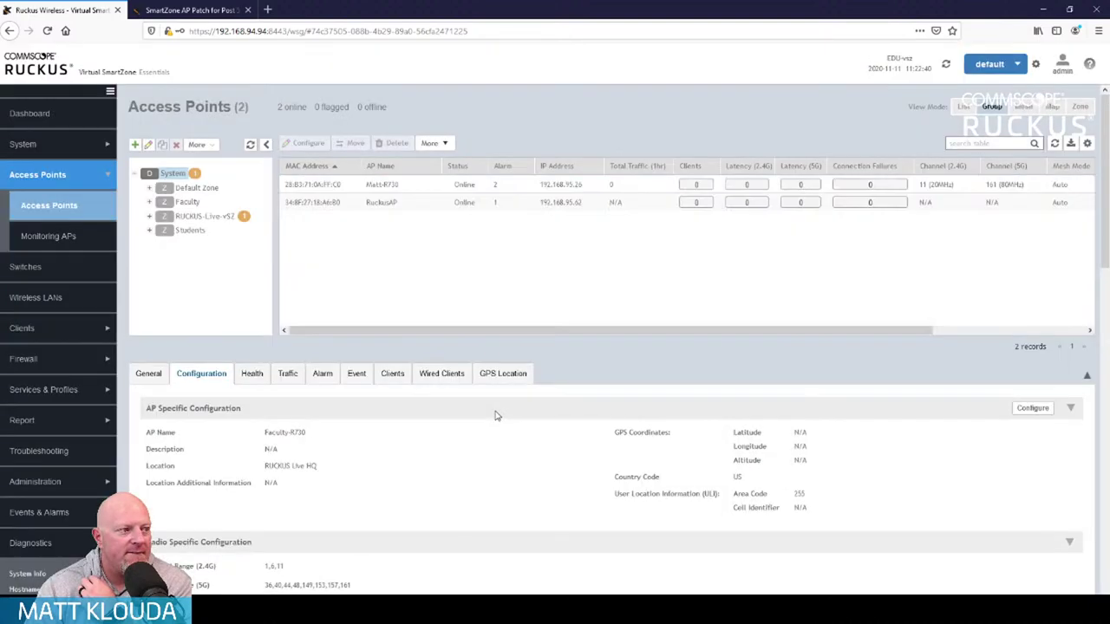
pyautogui.click(189, 202)
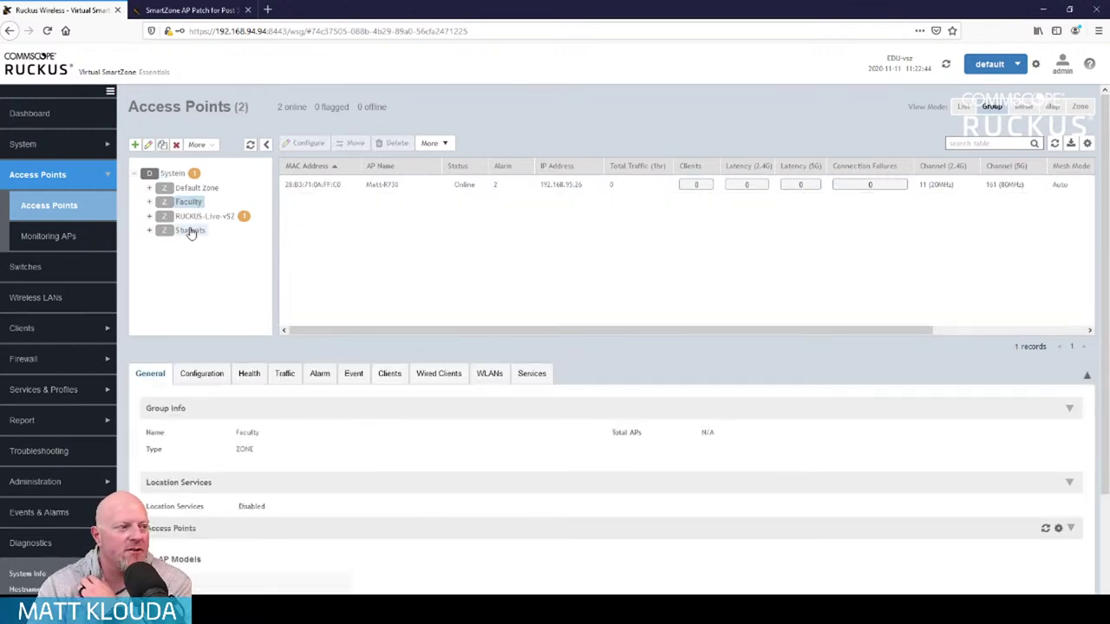
pyautogui.click(191, 230)
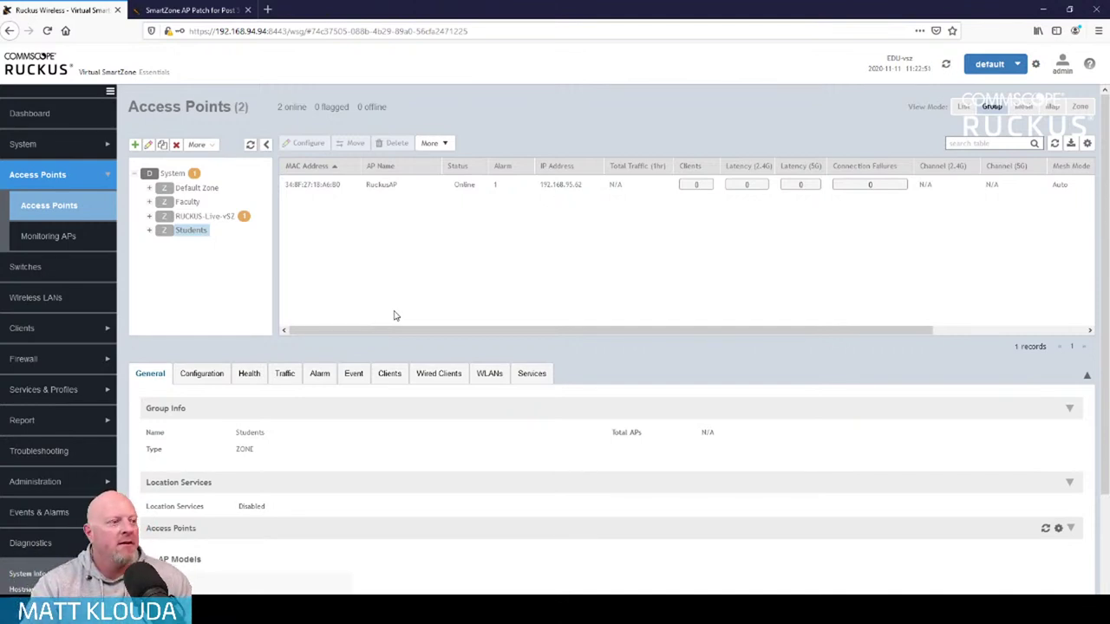
pyautogui.click(37, 298)
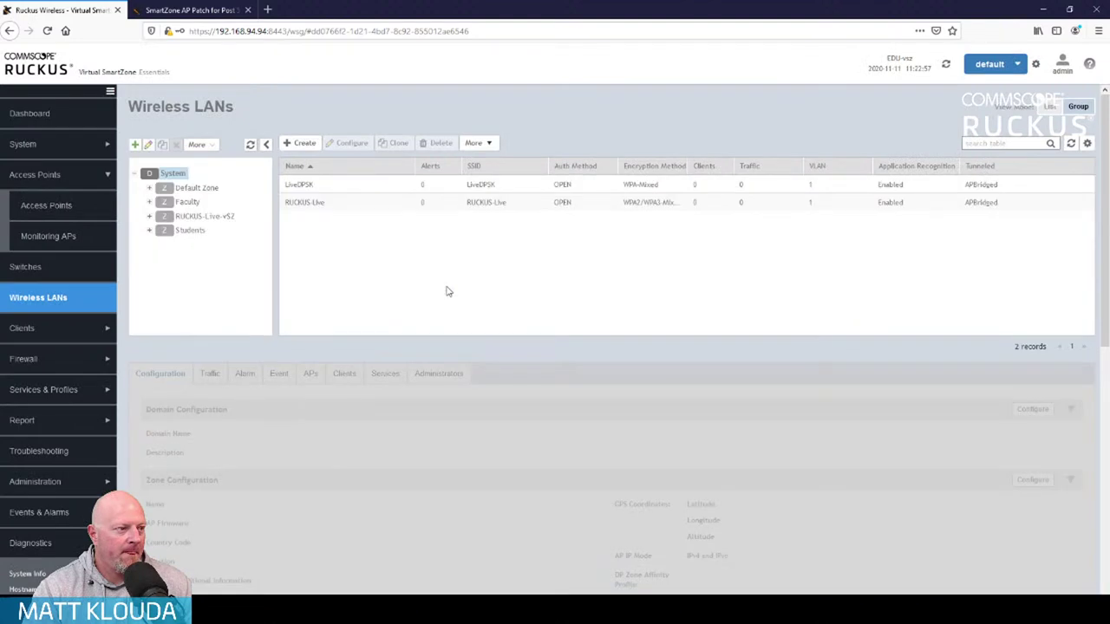
# Delete the LiveDPSK and RUCKUS-Live WLANs from the System level
pyautogui.click(328, 188)
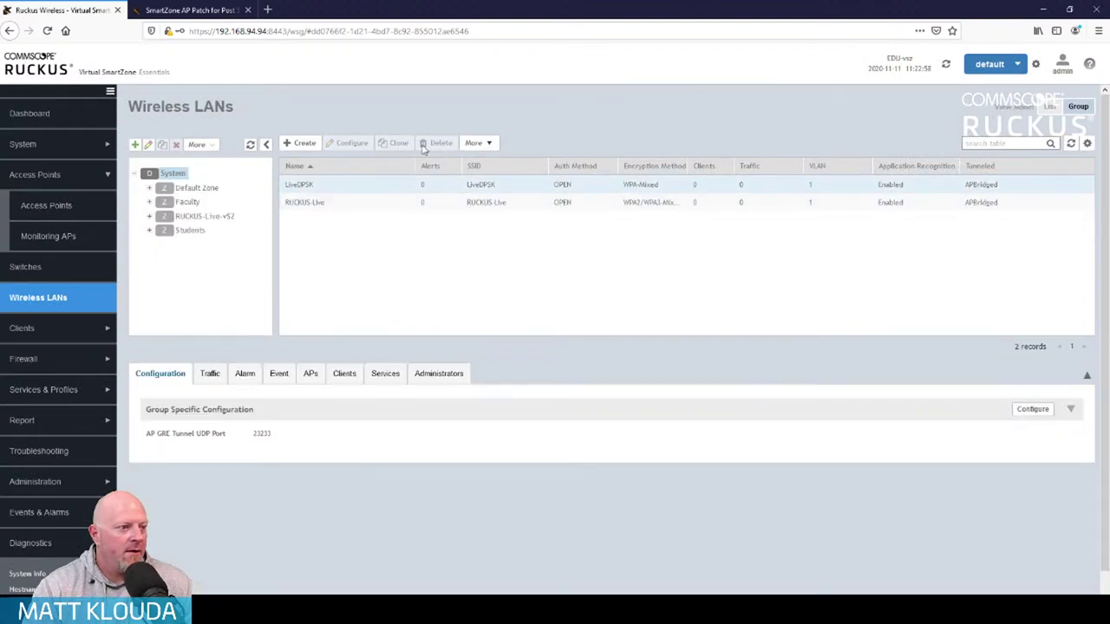
pyautogui.click(442, 144)
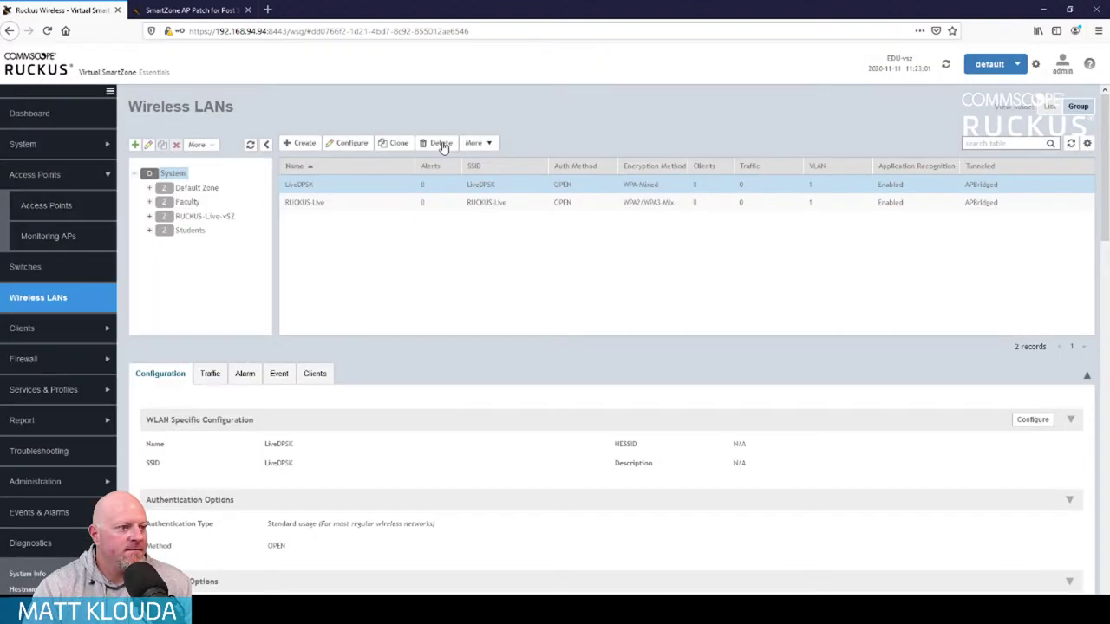
pyautogui.click(443, 145)
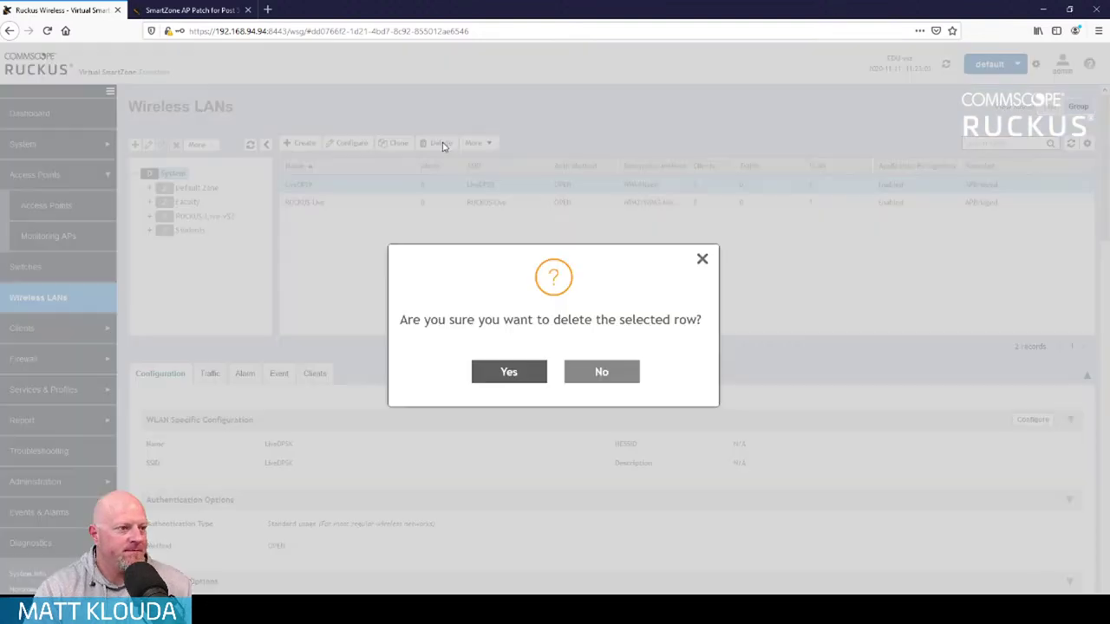
pyautogui.click(500, 374)
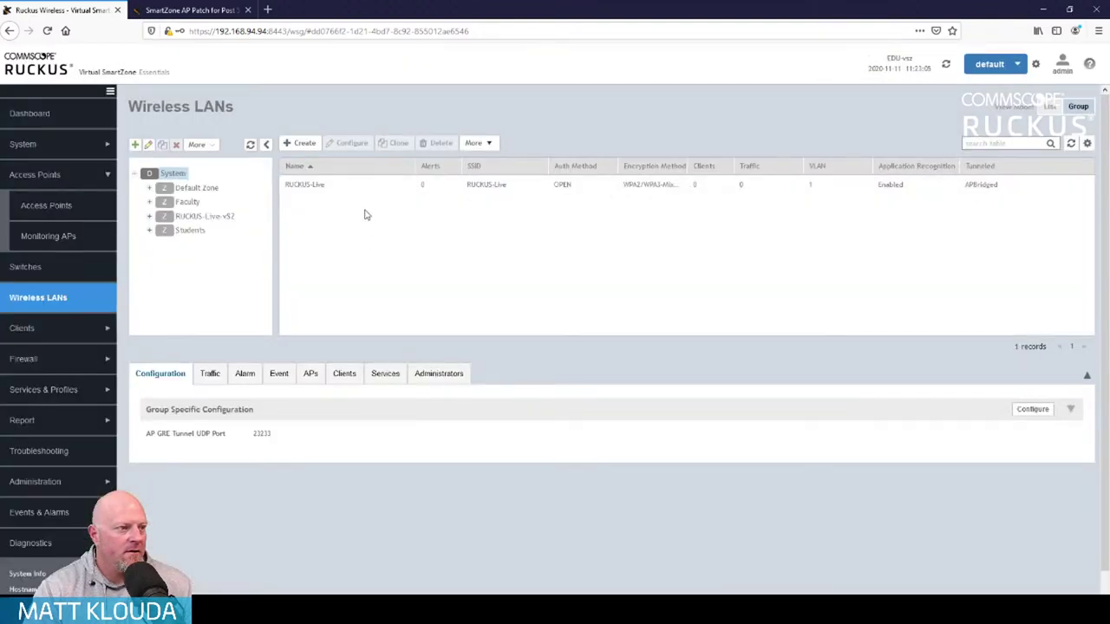
pyautogui.click(355, 189)
pyautogui.click(451, 144)
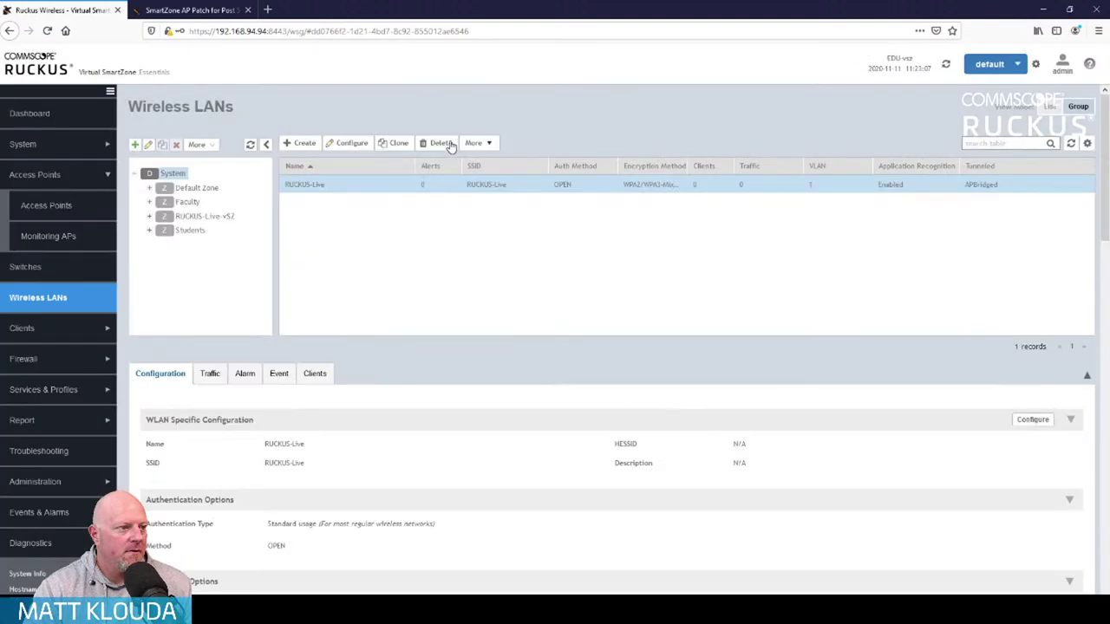
pyautogui.click(439, 144)
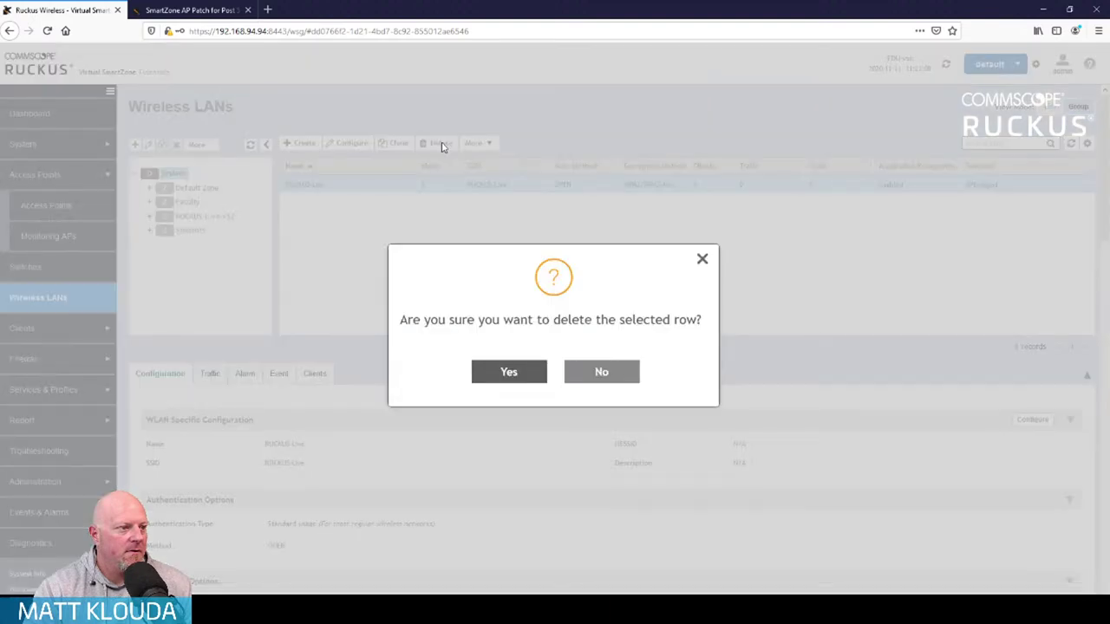
pyautogui.click(509, 372)
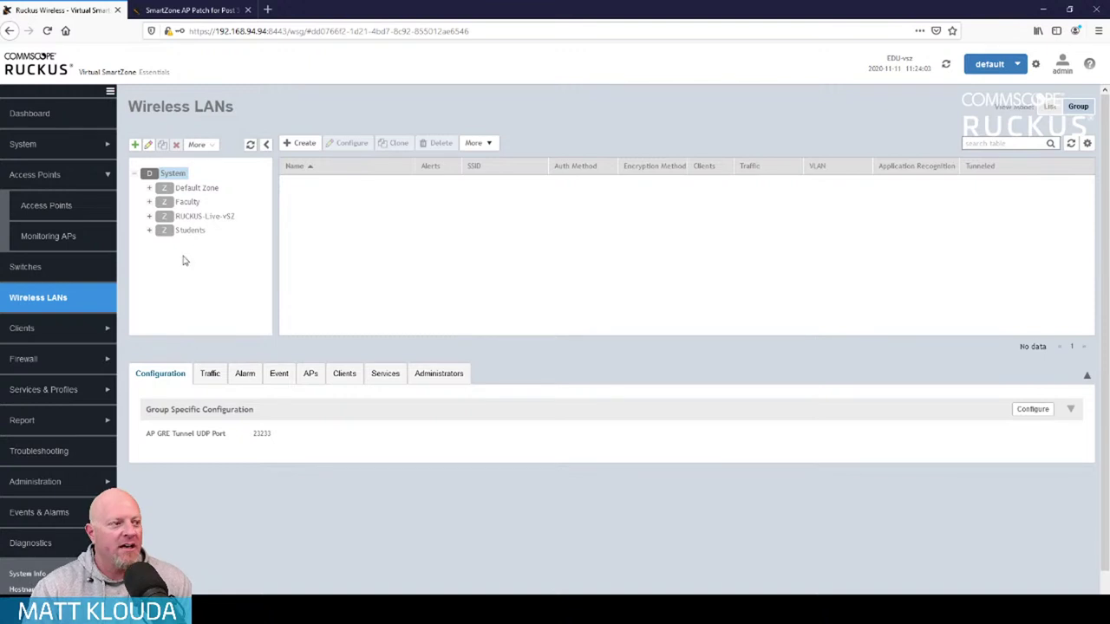
# Complete the Students zone's location as 'Student Areas' and save it
pyautogui.click(192, 231)
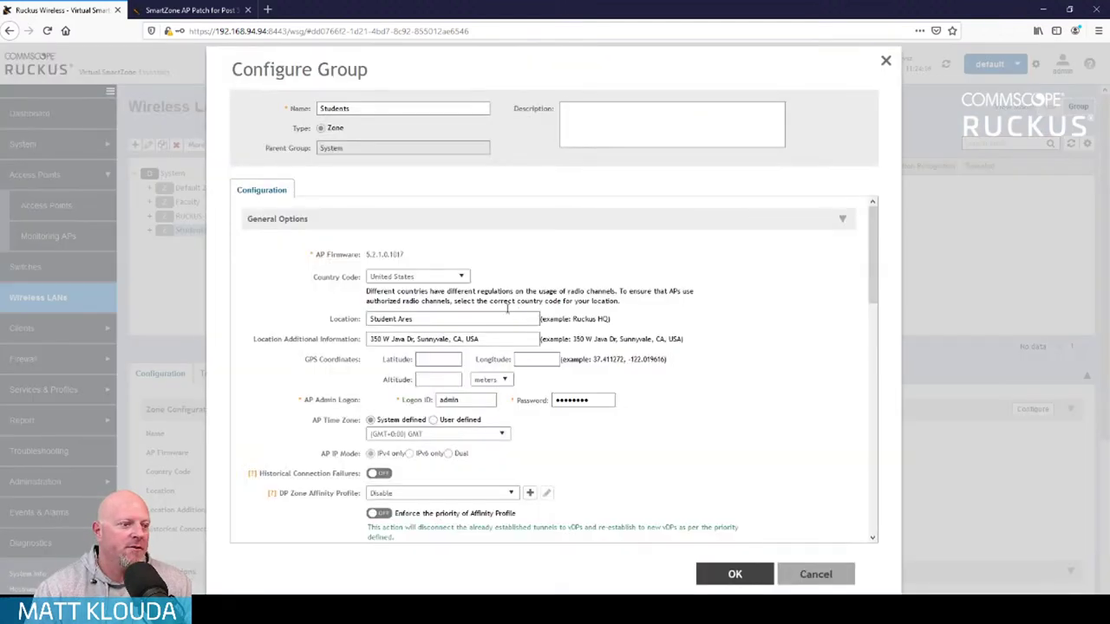
pyautogui.write('as')
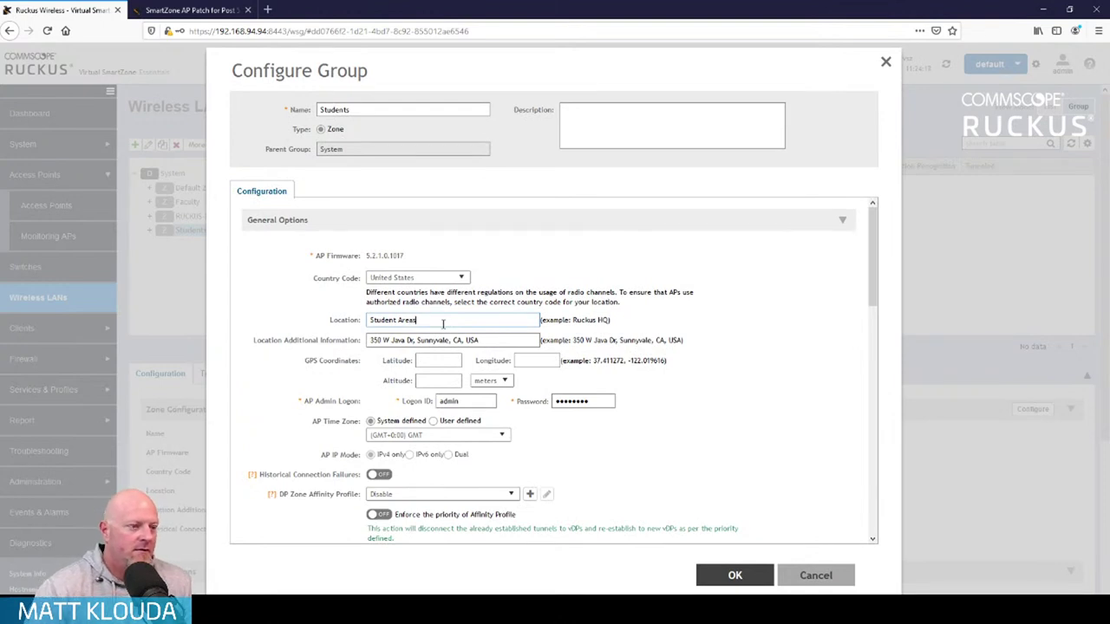
pyautogui.click(735, 577)
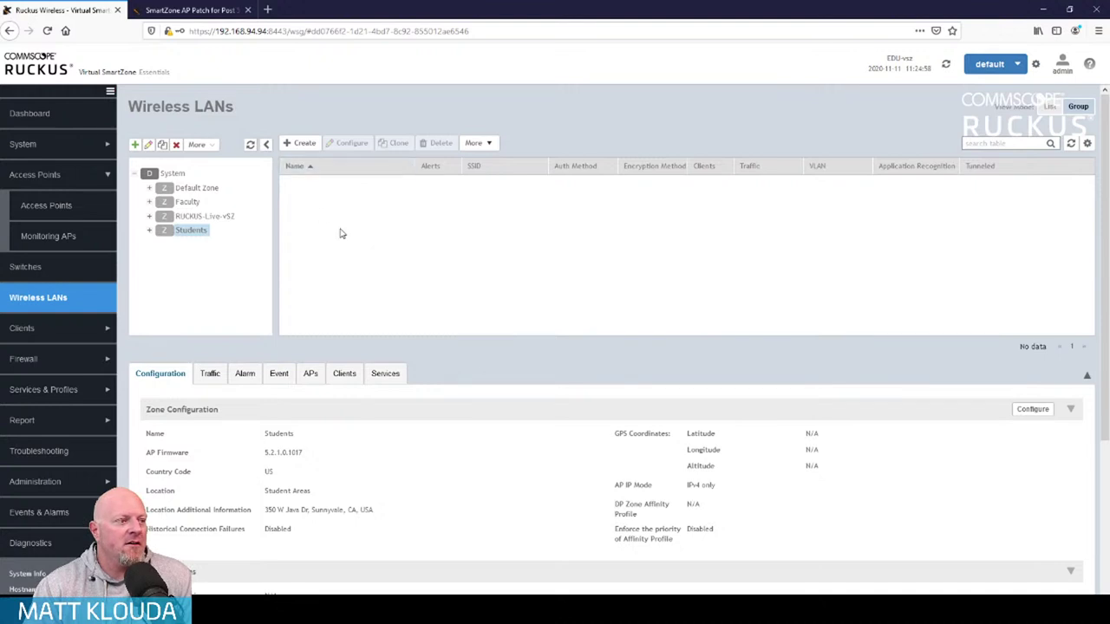
# Start a new WLAN in the Students zone named ruckushighstudents
pyautogui.click(303, 145)
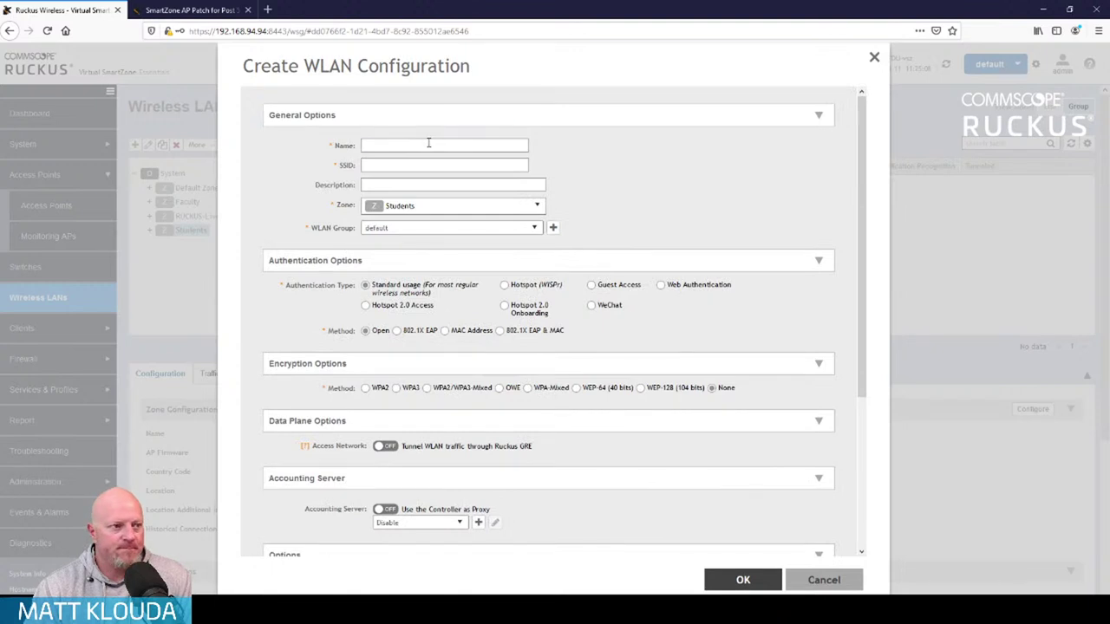
pyautogui.click(428, 144)
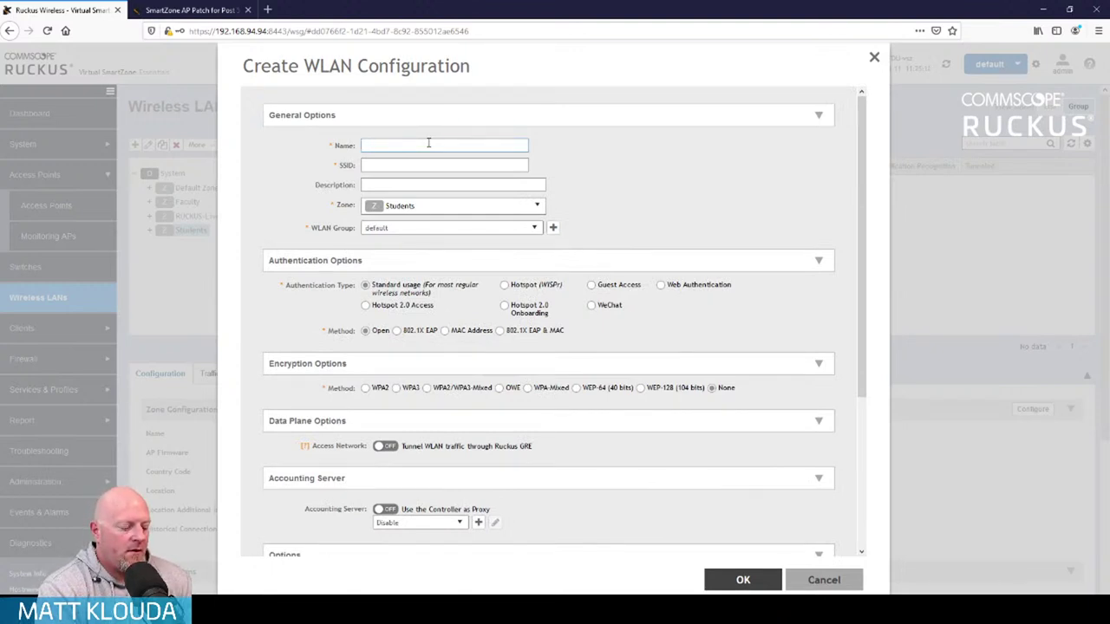
pyautogui.write('Test')
pyautogui.press('BackSpace')
pyautogui.press('BackSpace')
pyautogui.press('BackSpace')
pyautogui.press('BackSpace')
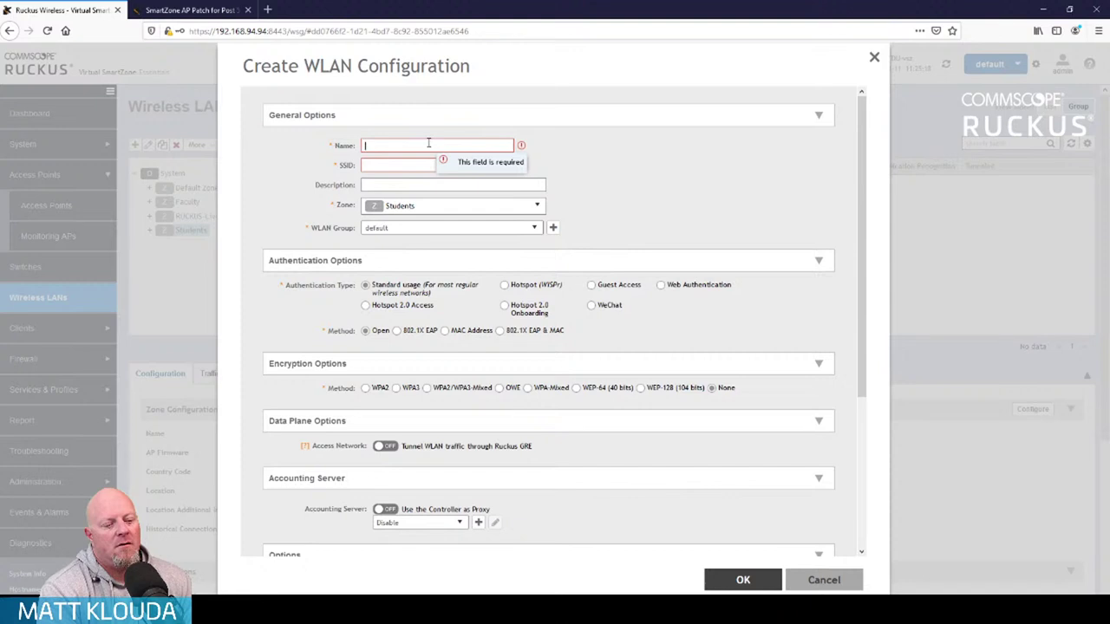
pyautogui.write('ruckush')
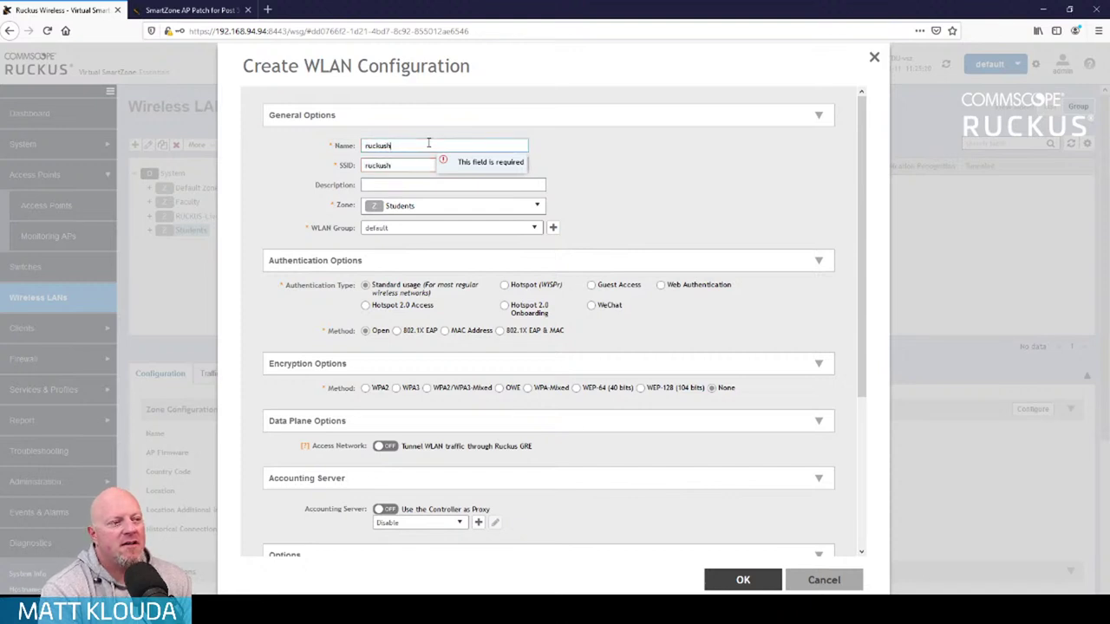
pyautogui.write('ighstudents')
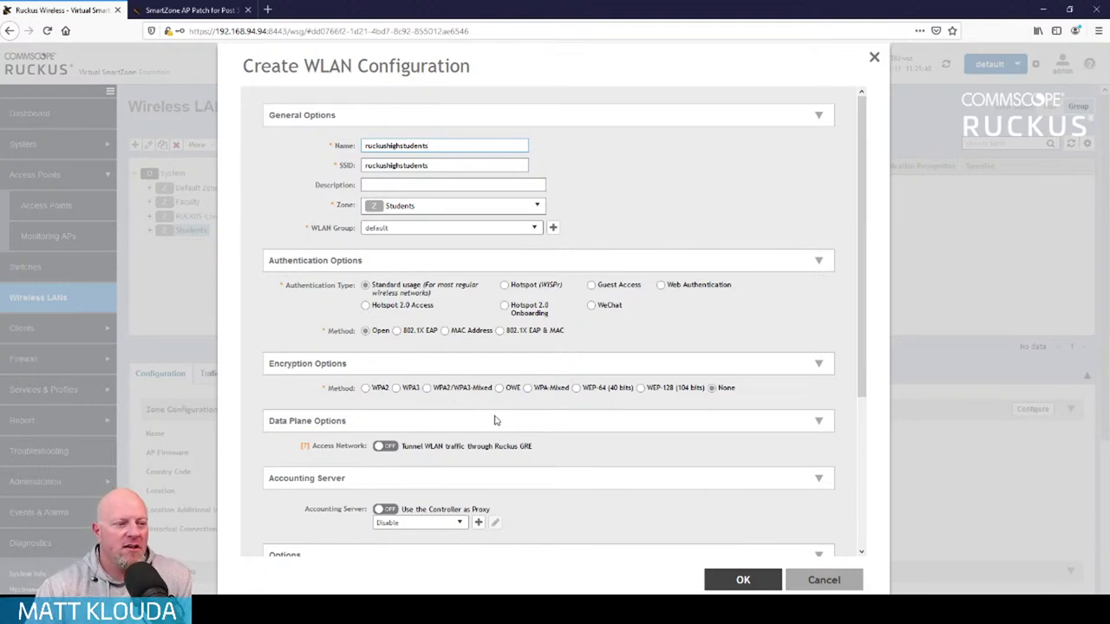
pyautogui.scroll(-2, 587, 397)
pyautogui.scroll(-3, 587, 398)
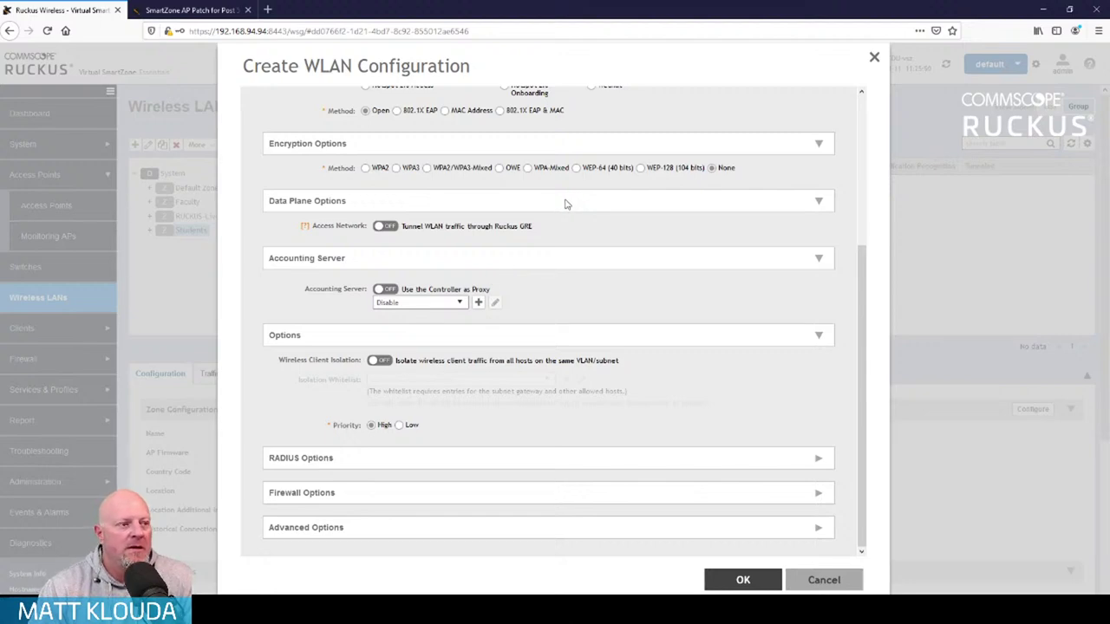
# Set WPA-Mixed encryption with a passphrase and save the WLAN
pyautogui.click(529, 168)
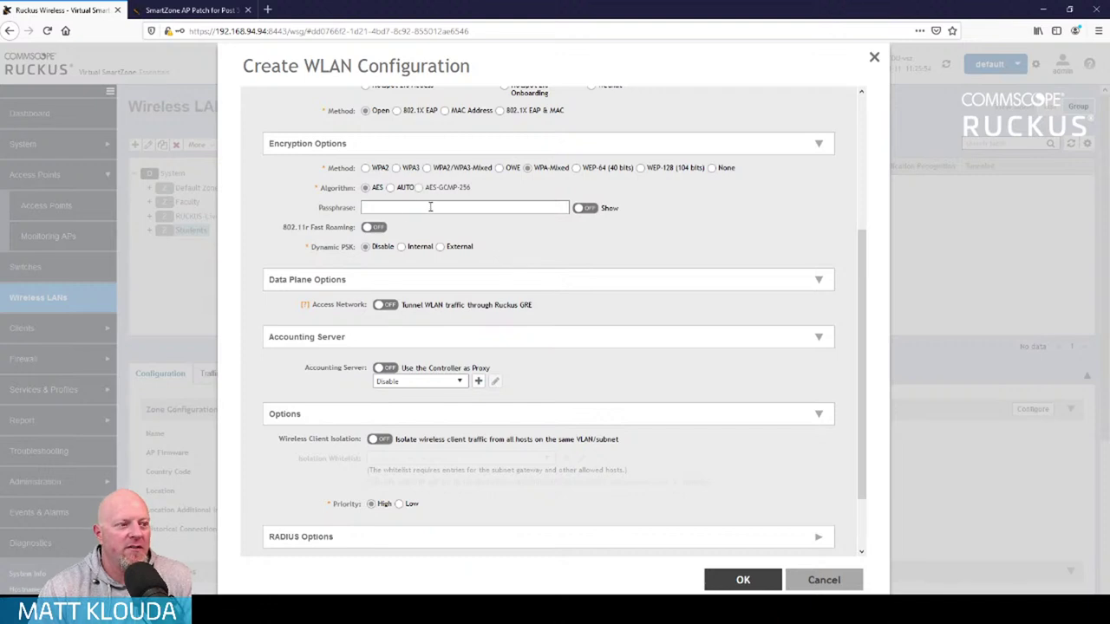
pyautogui.click(430, 207)
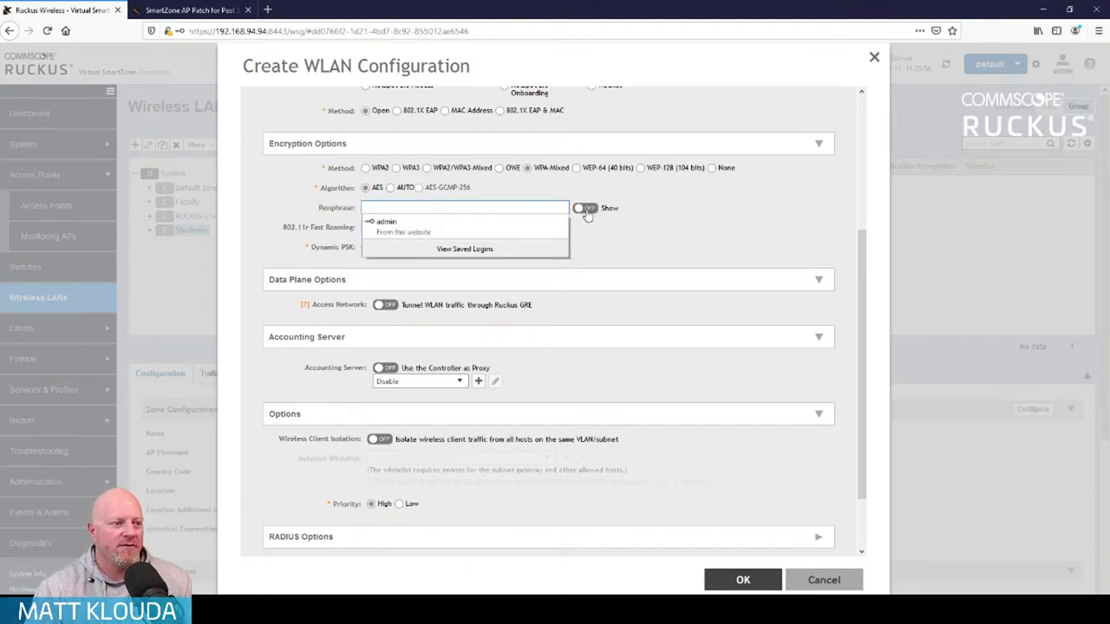
pyautogui.write('•••••••••')
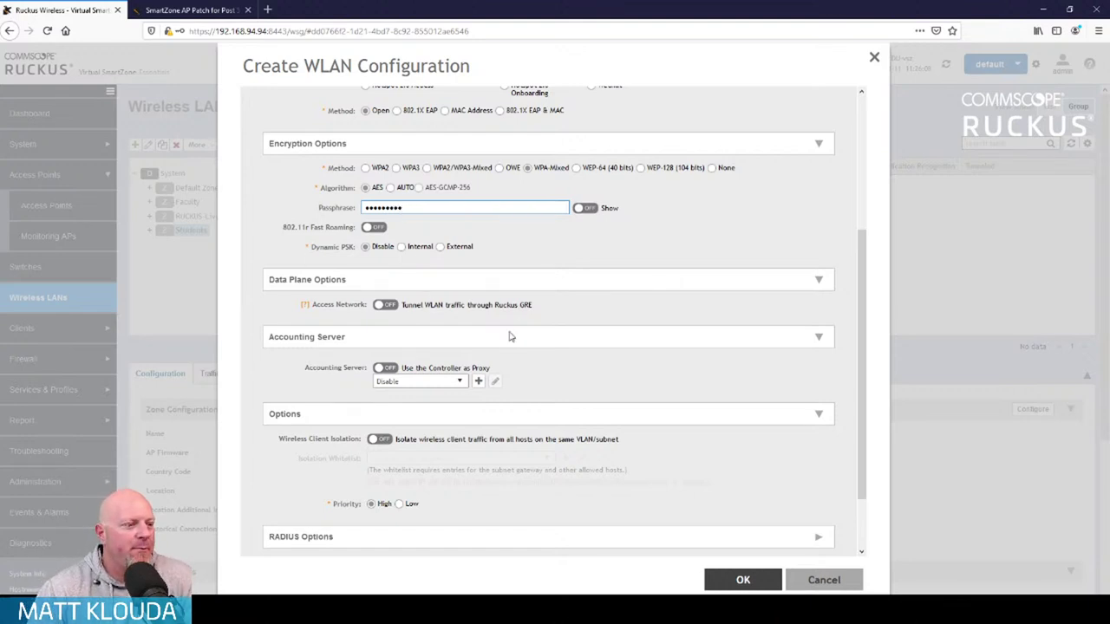
pyautogui.scroll(-2, 546, 333)
pyautogui.scroll(-3, 546, 332)
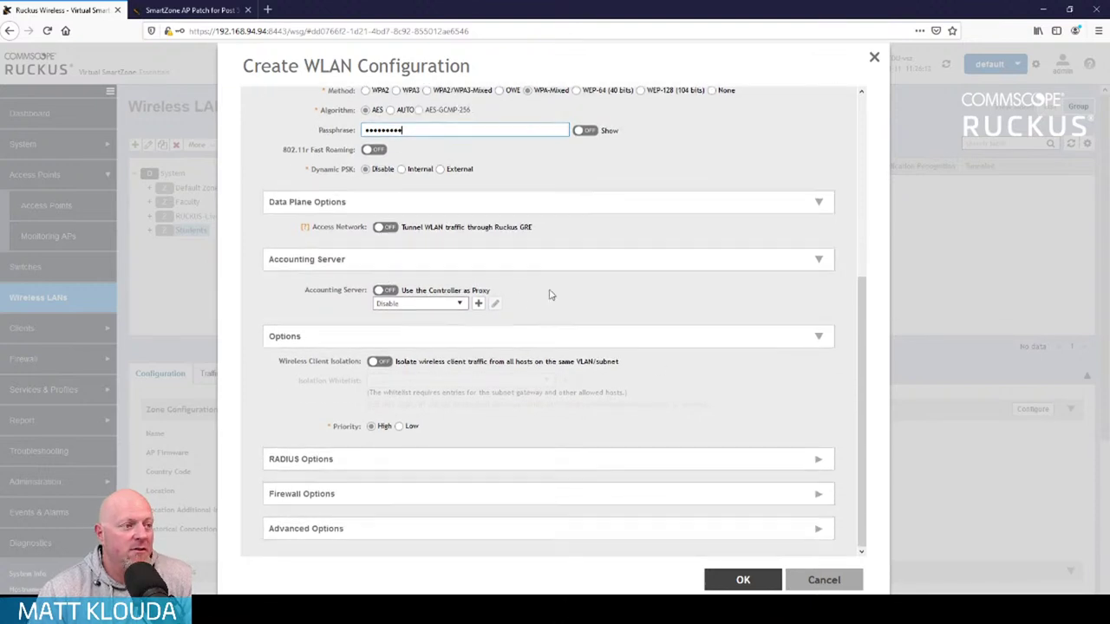
pyautogui.scroll(6, 549, 292)
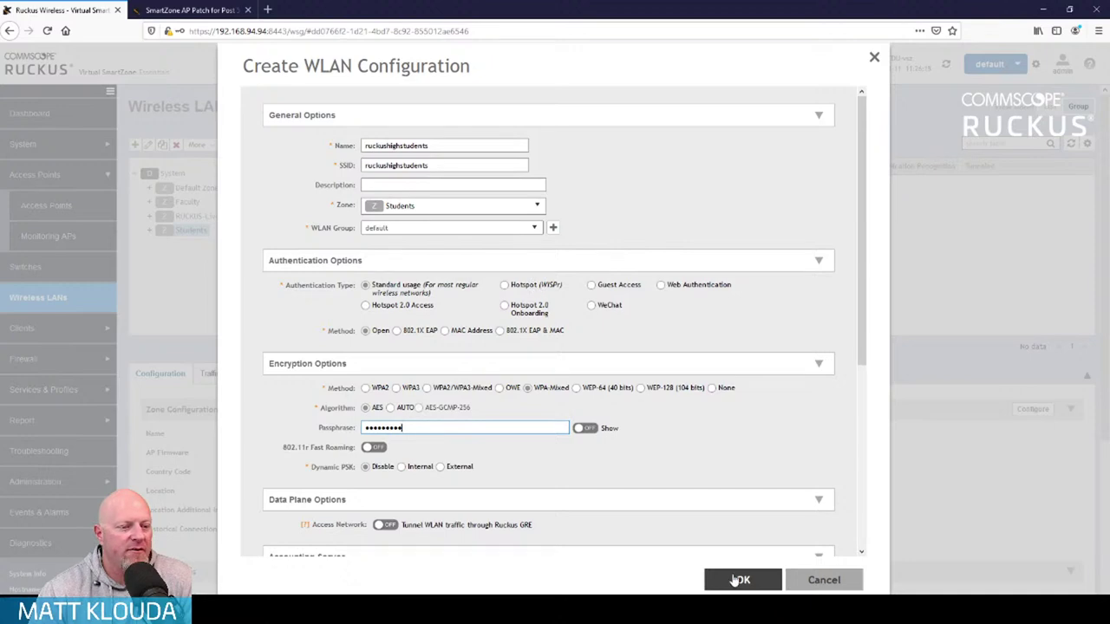
pyautogui.click(744, 581)
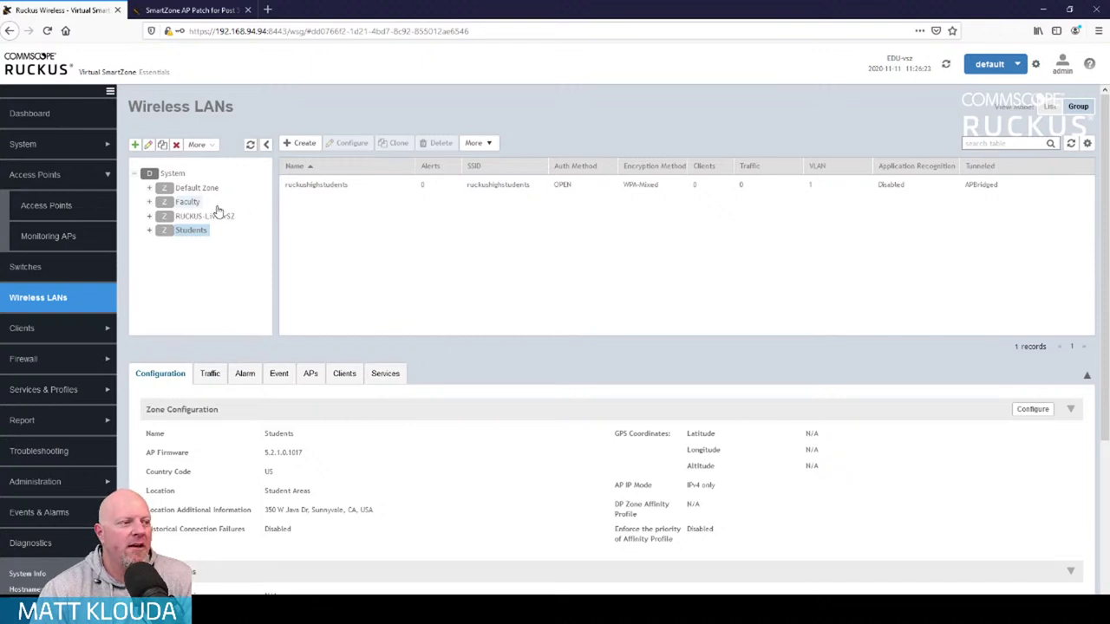
# In the Faculty zone, create WLAN ruckushighfaculty with WPA-Mixed encryption and a passphrase
pyautogui.click(188, 201)
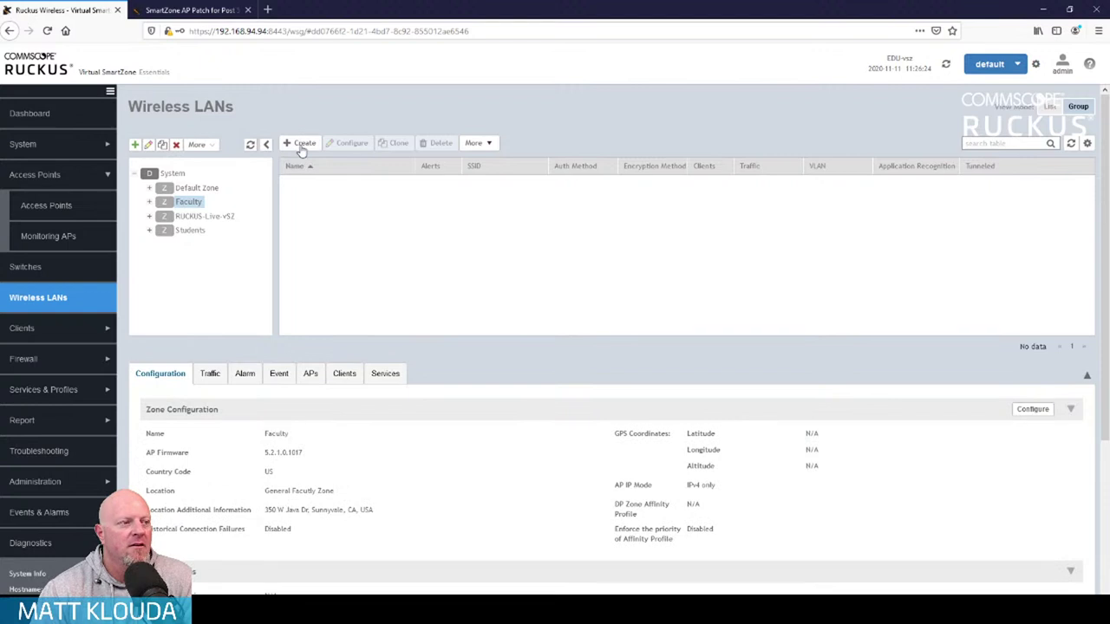
pyautogui.click(302, 143)
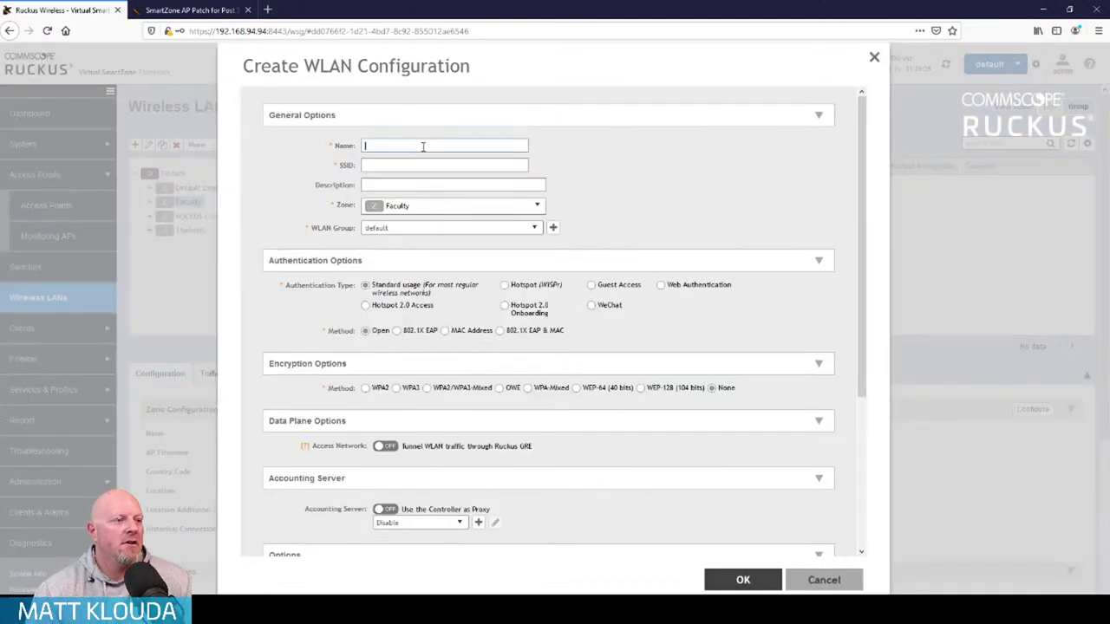
pyautogui.write('ruckushighfaculty')
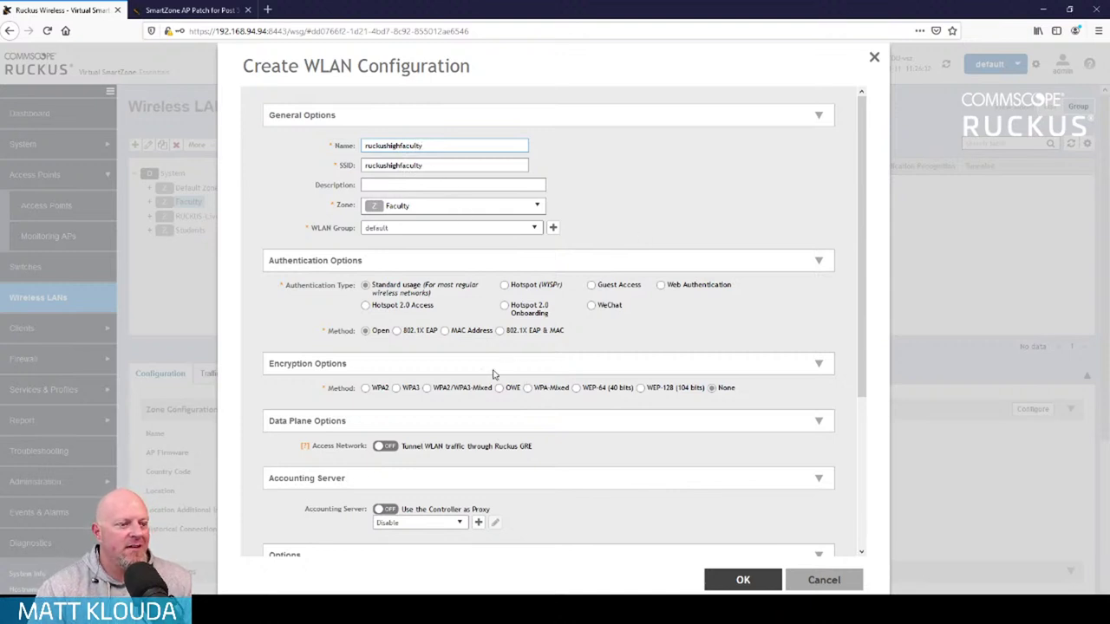
pyautogui.click(528, 391)
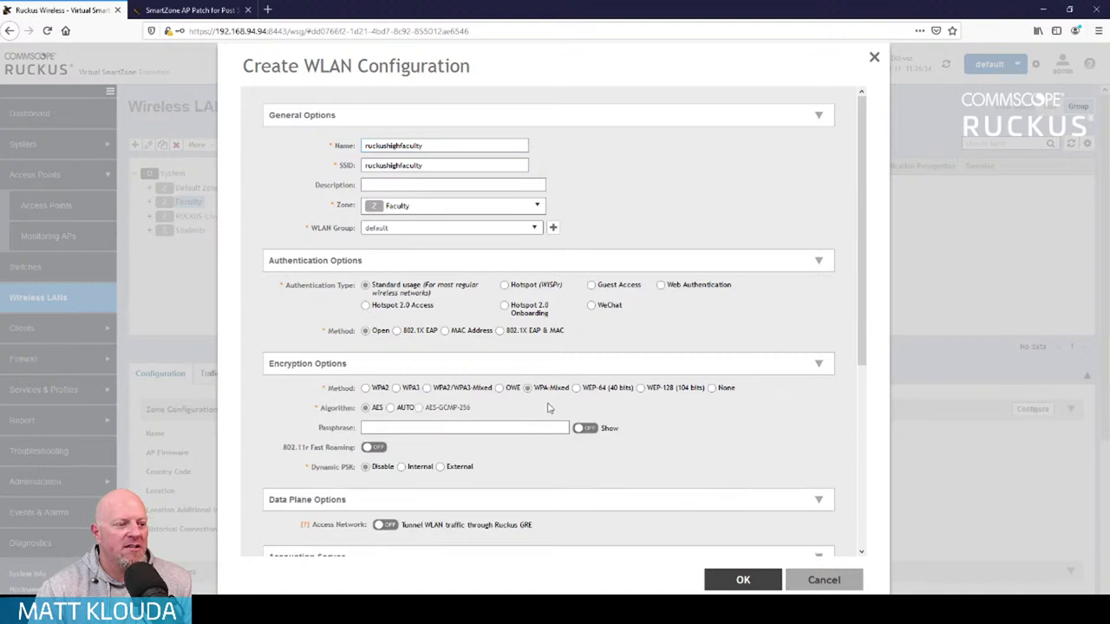
pyautogui.click(498, 428)
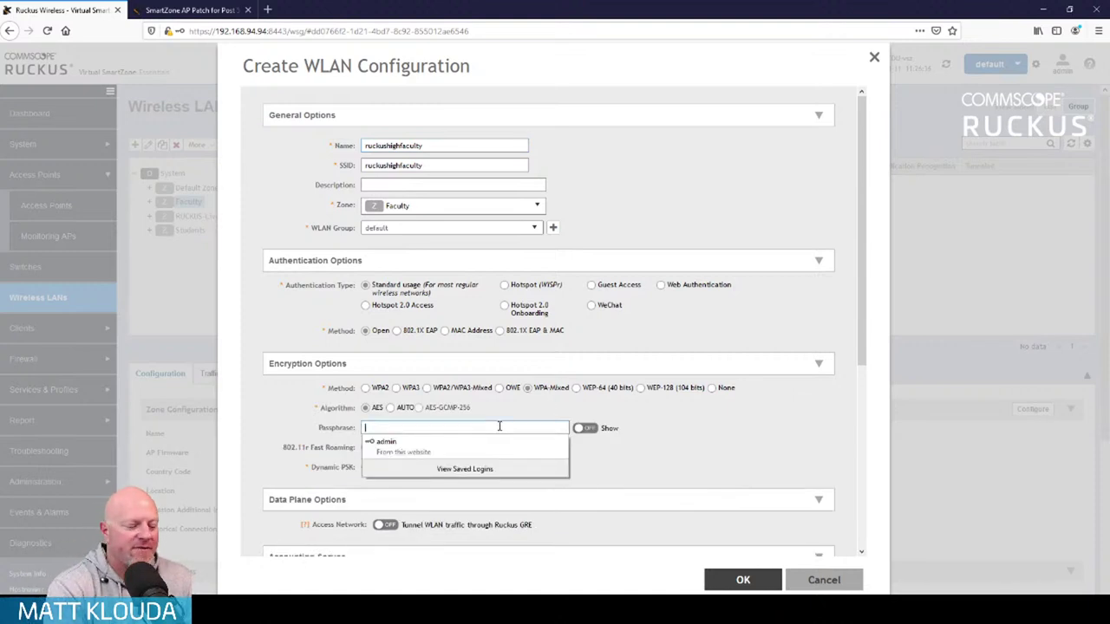
pyautogui.write('**********')
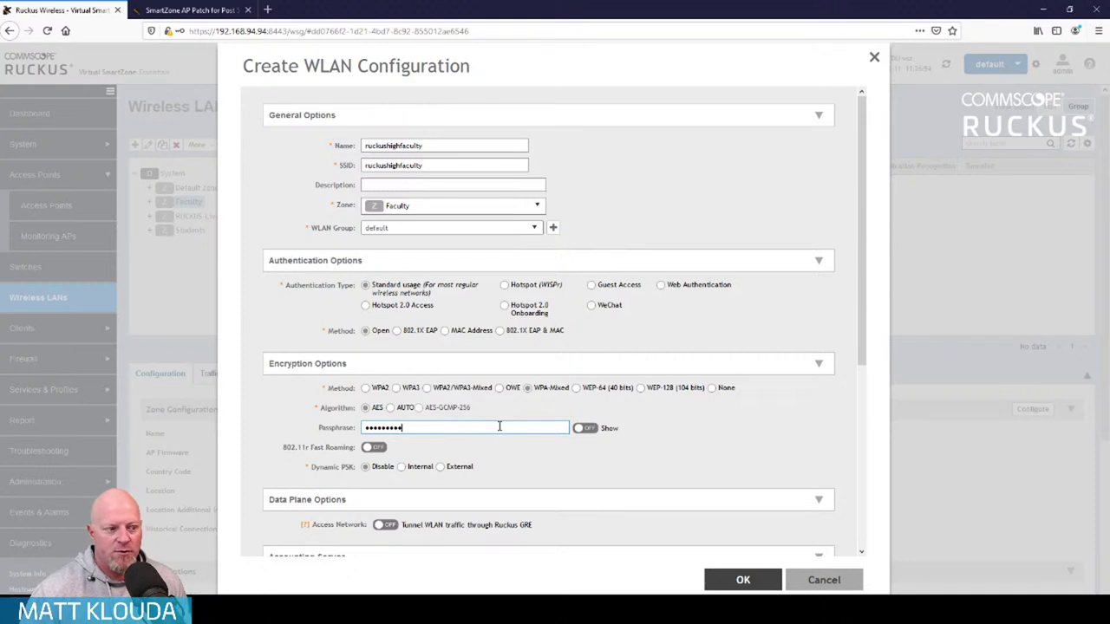
pyautogui.scroll(-5, 580, 415)
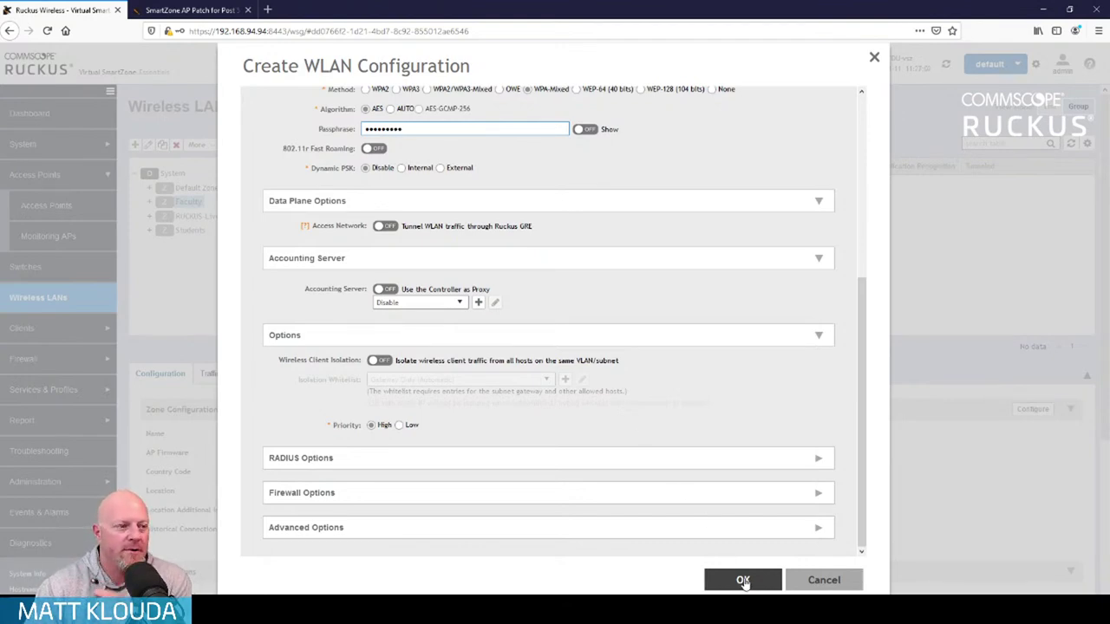
pyautogui.scroll(5, 614, 340)
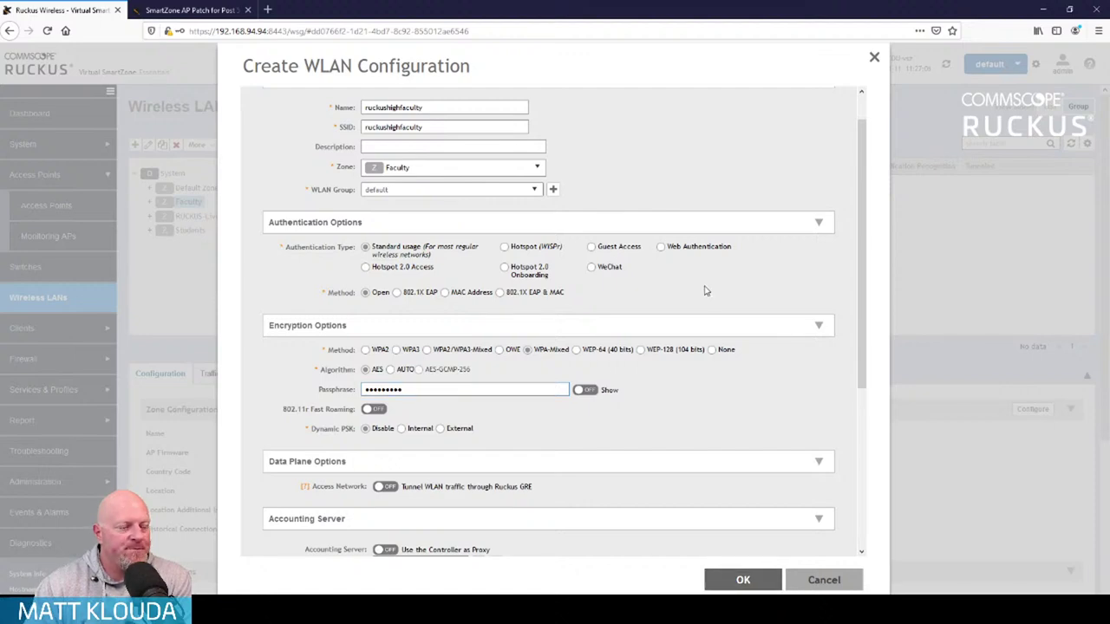
pyautogui.press('Return')
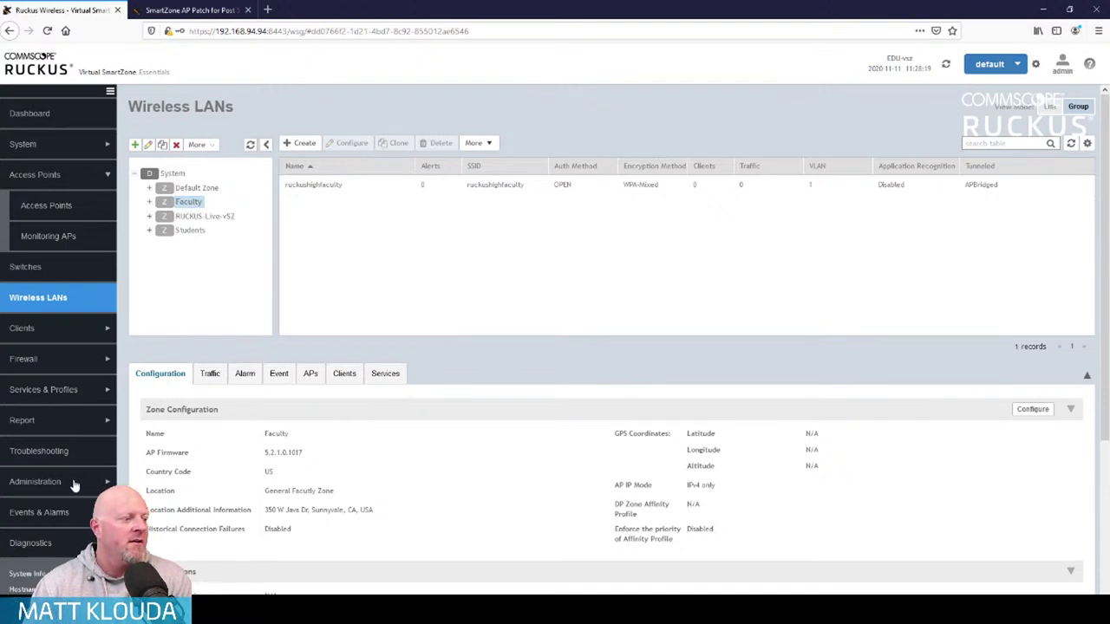
# Go to Services & Profiles > Firewall > L2 Access Control
pyautogui.click(91, 390)
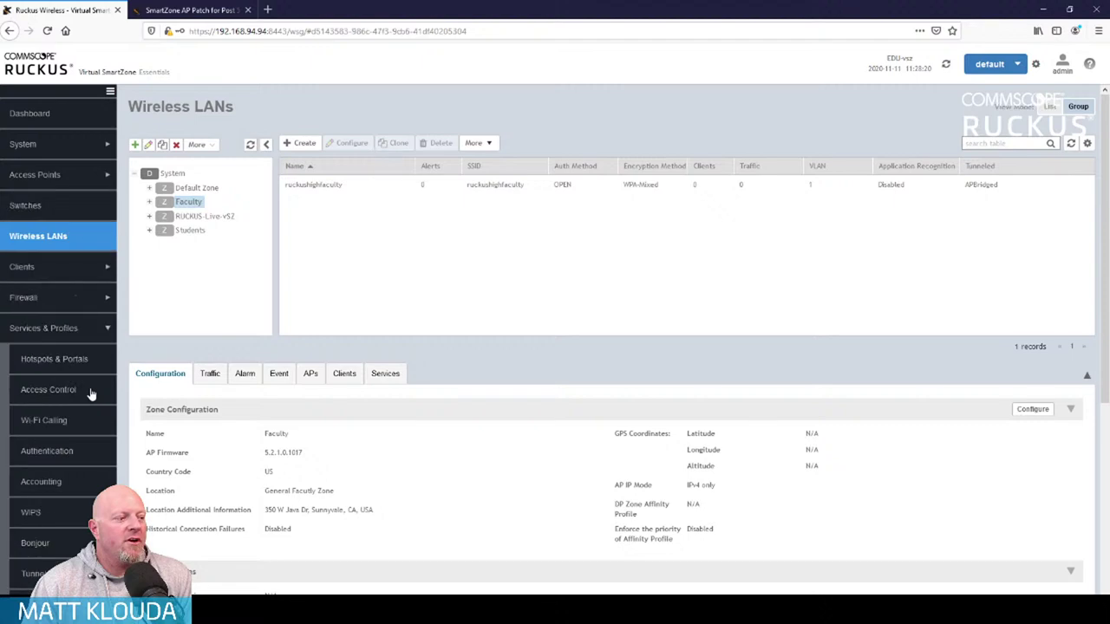
pyautogui.scroll(-3, 92, 393)
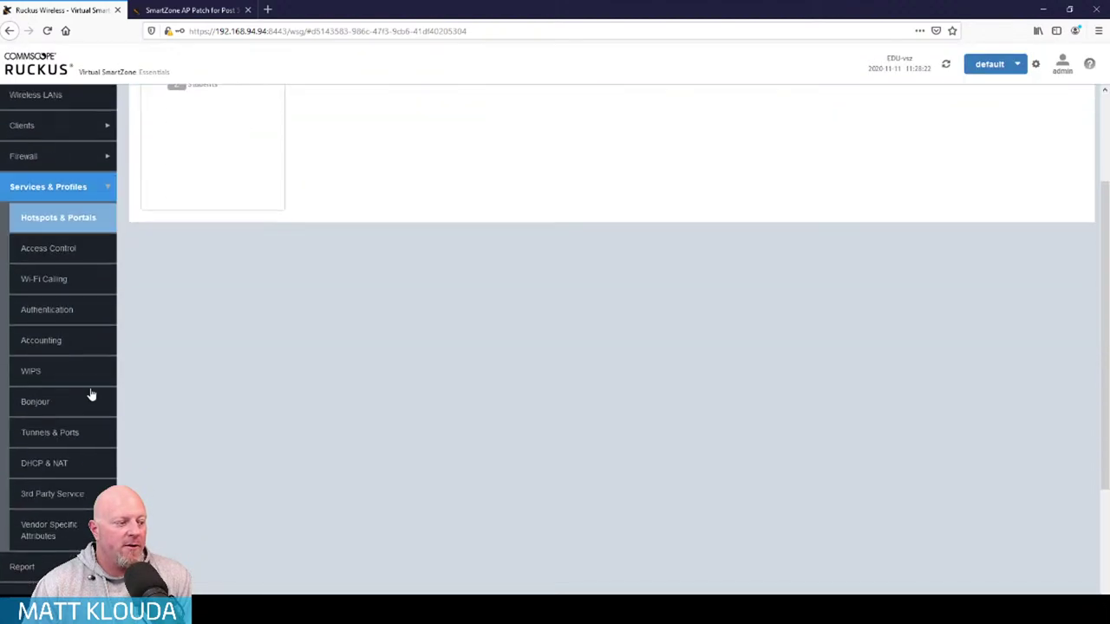
pyautogui.click(62, 155)
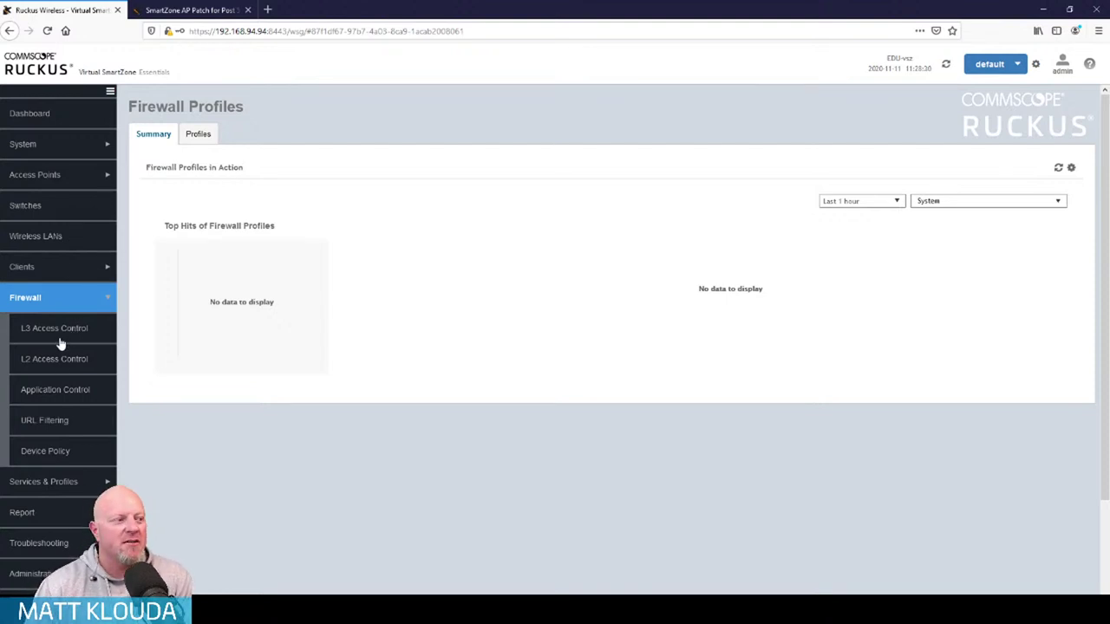
pyautogui.click(64, 362)
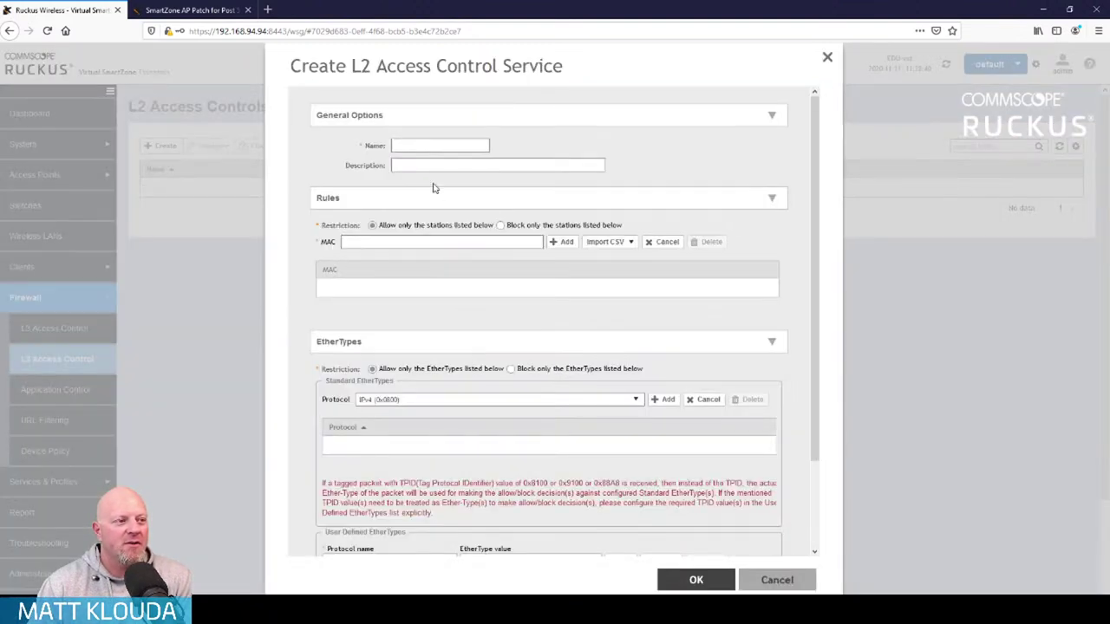
# Choose 'Block only the stations listed below', then cancel the new L2 Access Control service
pyautogui.click(500, 227)
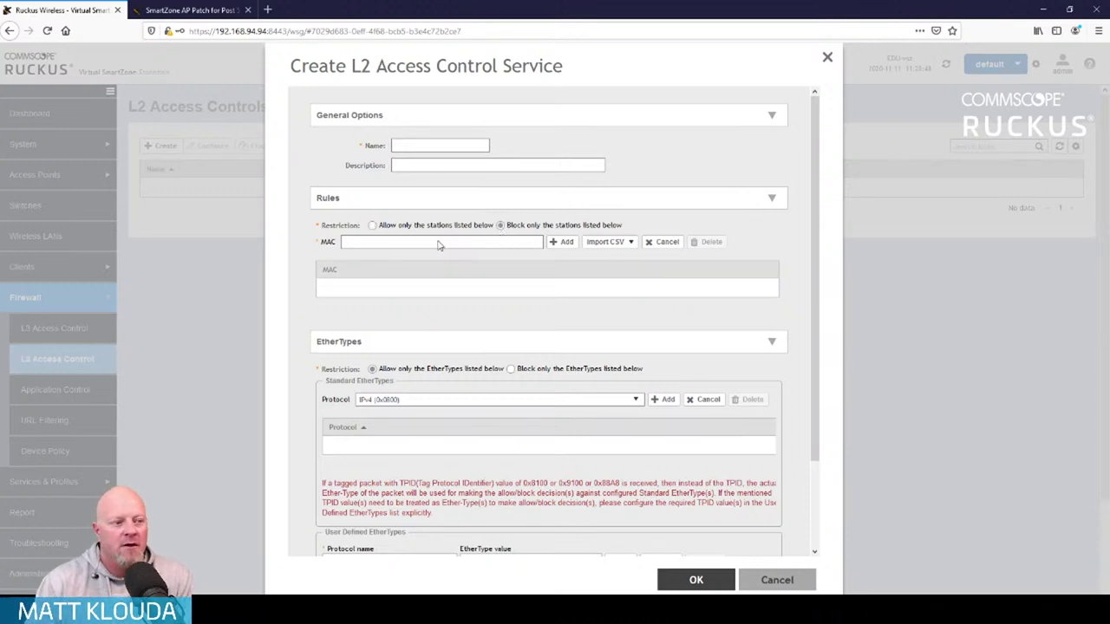
pyautogui.click(778, 580)
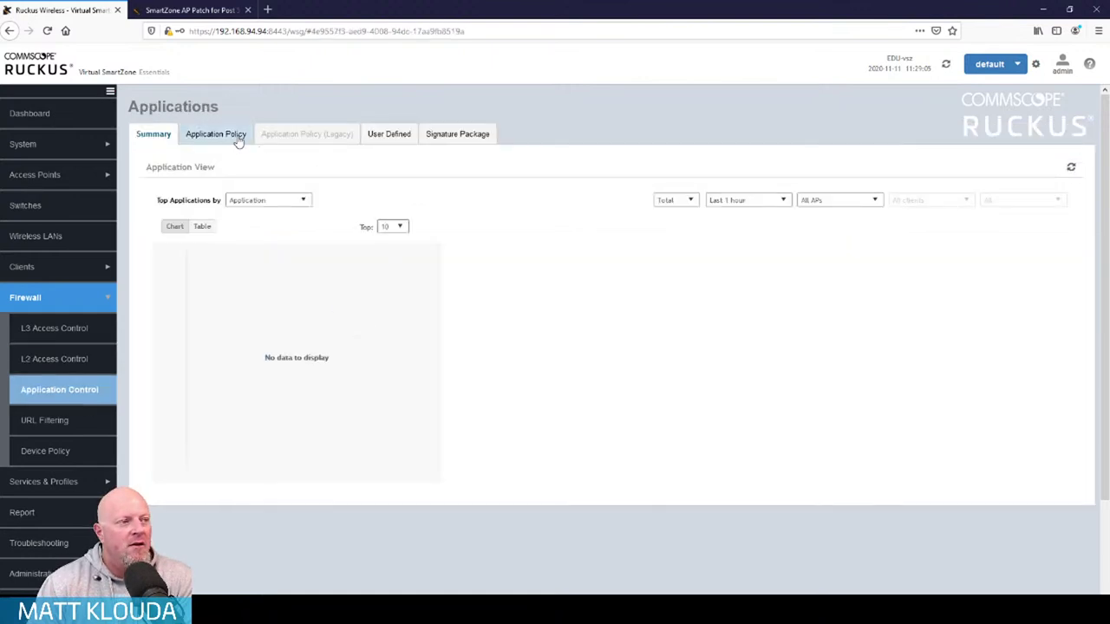
# Create a new application policy named StudentAppBlock
pyautogui.click(234, 136)
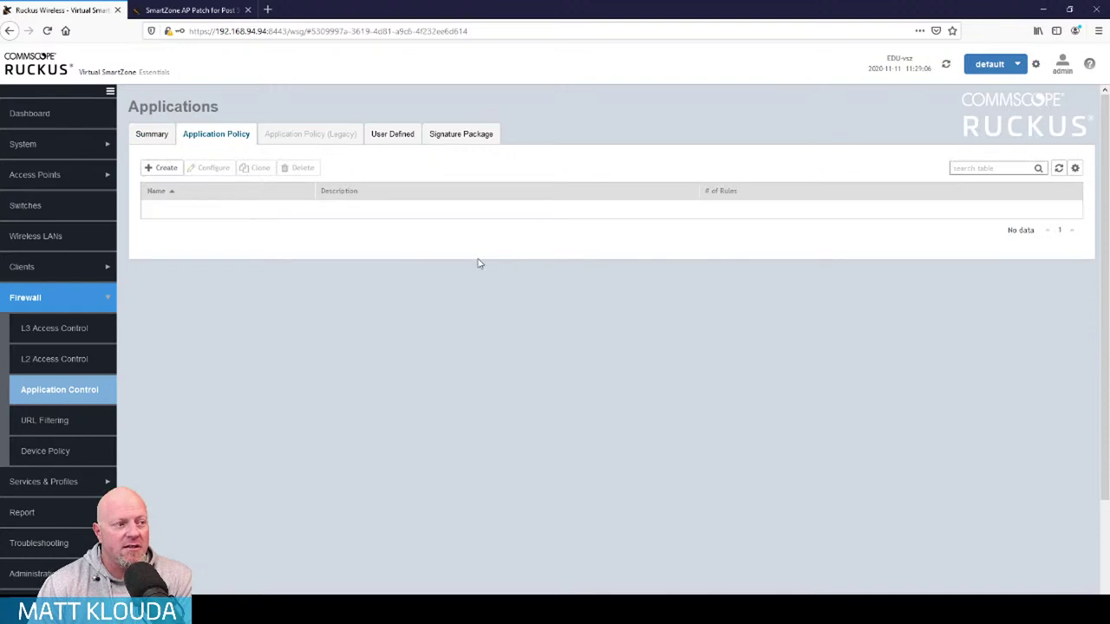
pyautogui.click(163, 168)
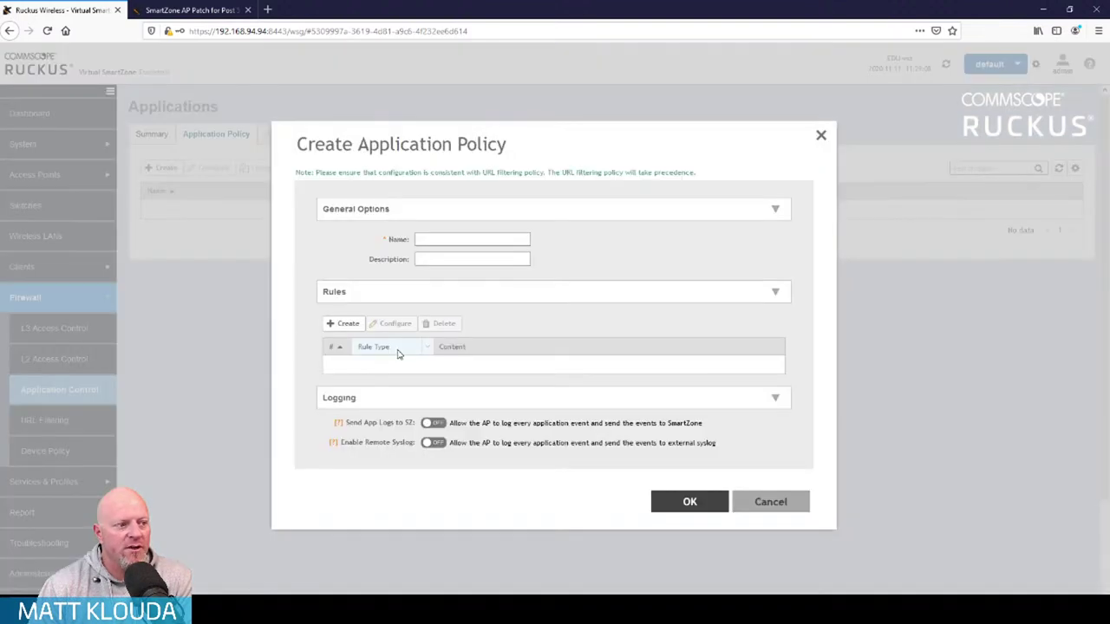
pyautogui.click(441, 240)
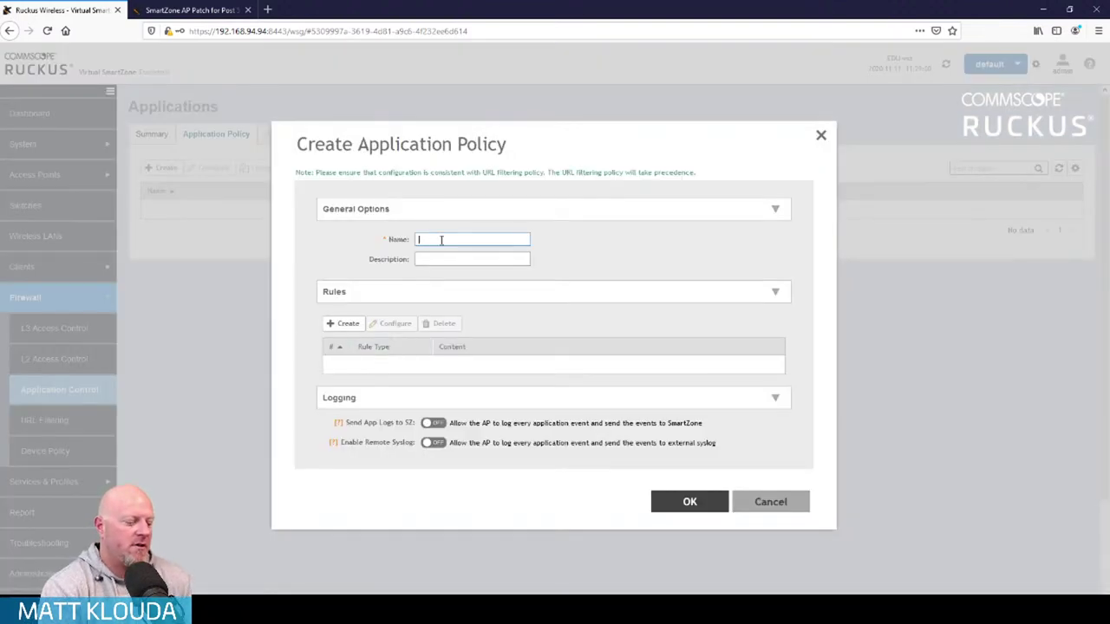
pyautogui.write('StudentF')
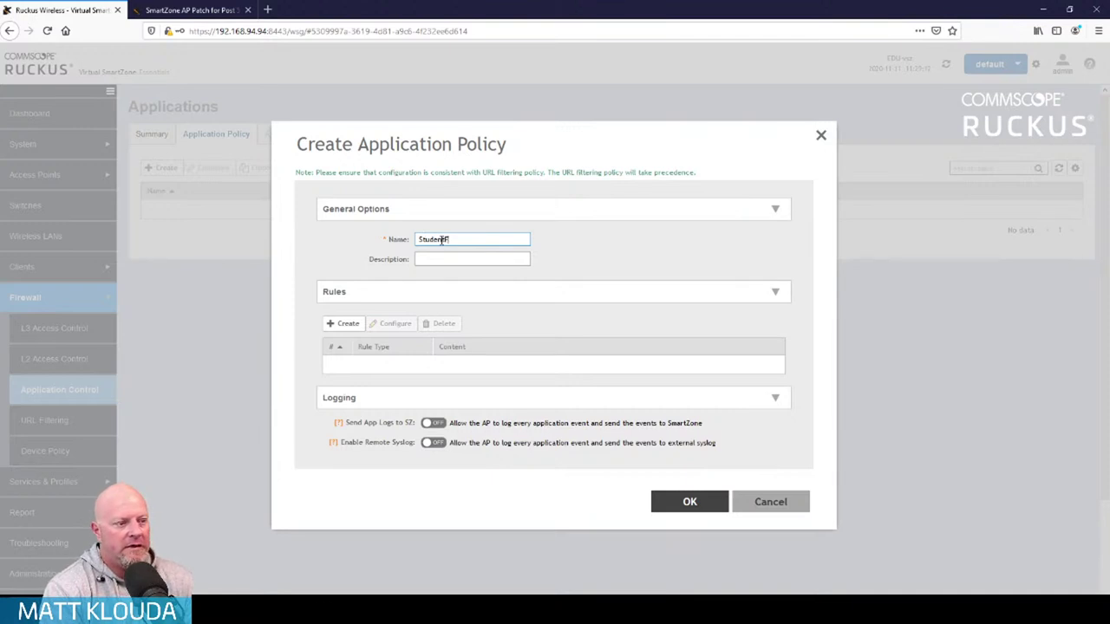
pyautogui.write('Filters')
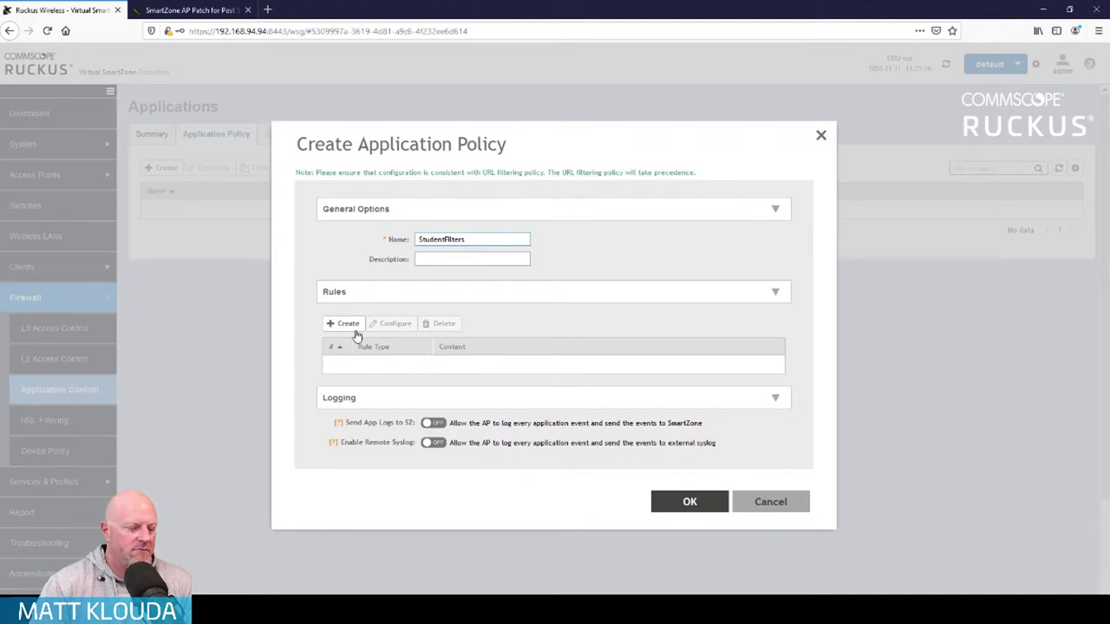
pyautogui.press('BackSpace')
pyautogui.press('BackSpace')
pyautogui.press('BackSpace')
pyautogui.press('BackSpace')
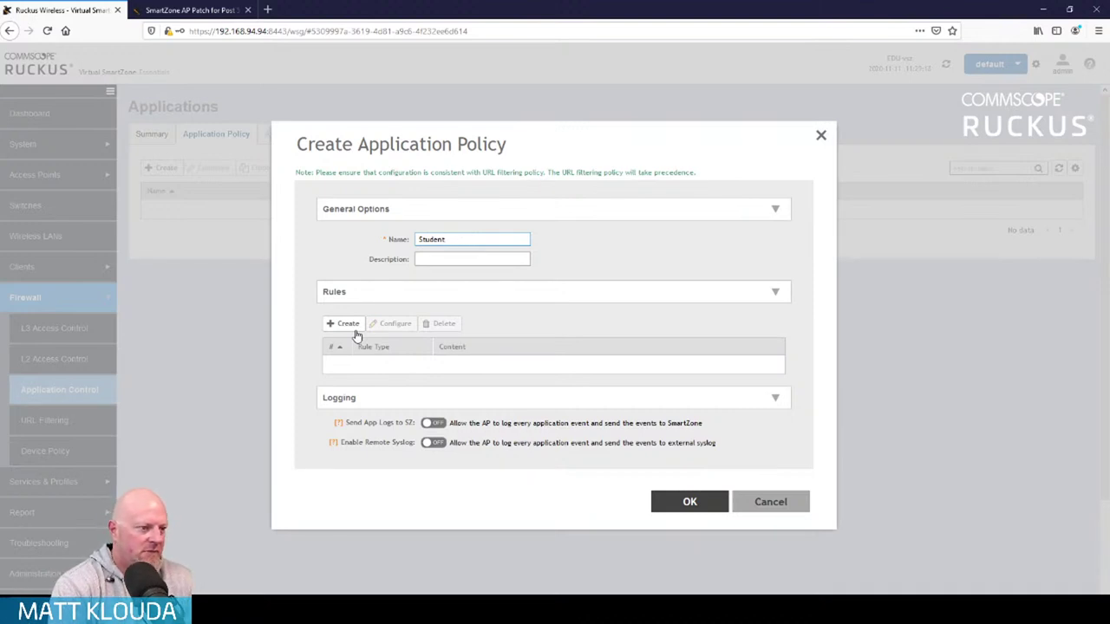
pyautogui.write('AppBlock')
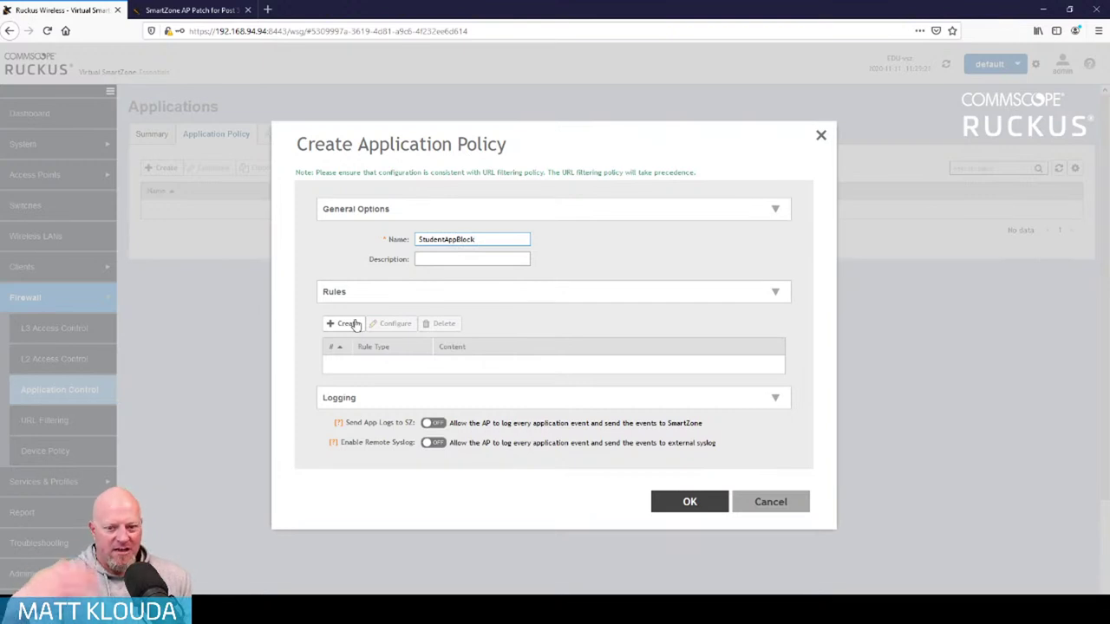
# Add a deny rule for the Audio/Video application Netflix.com
pyautogui.click(355, 324)
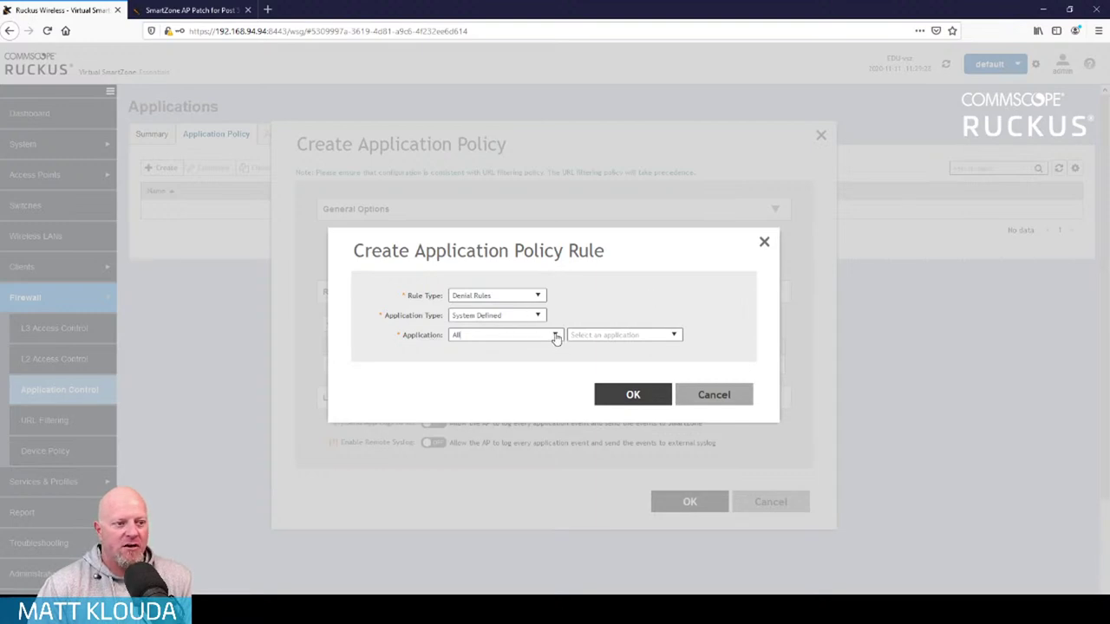
pyautogui.click(556, 336)
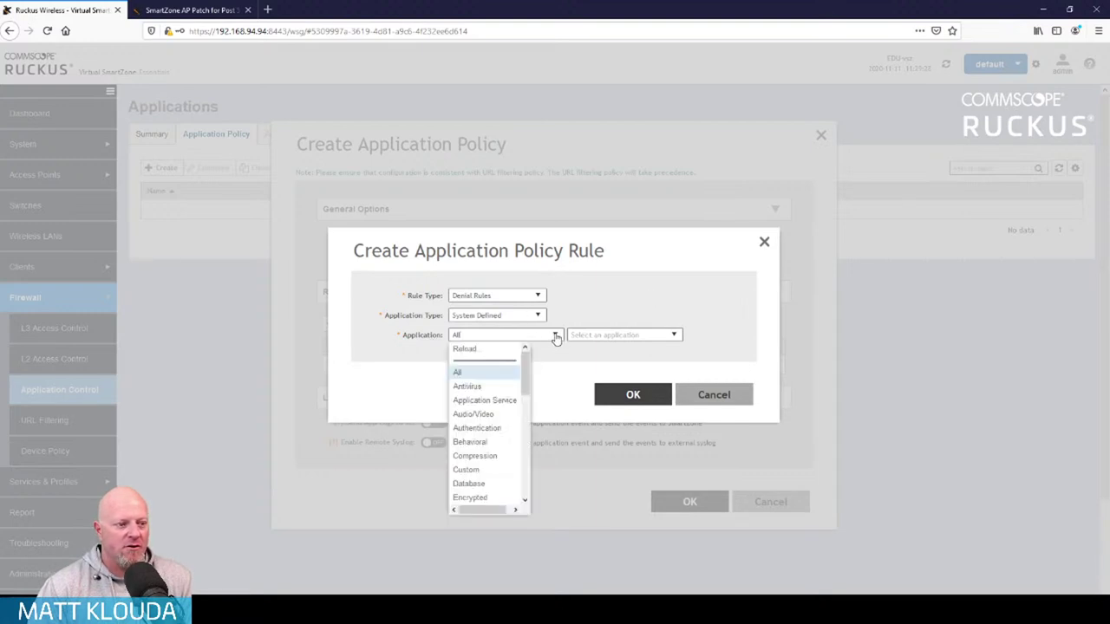
pyautogui.click(490, 415)
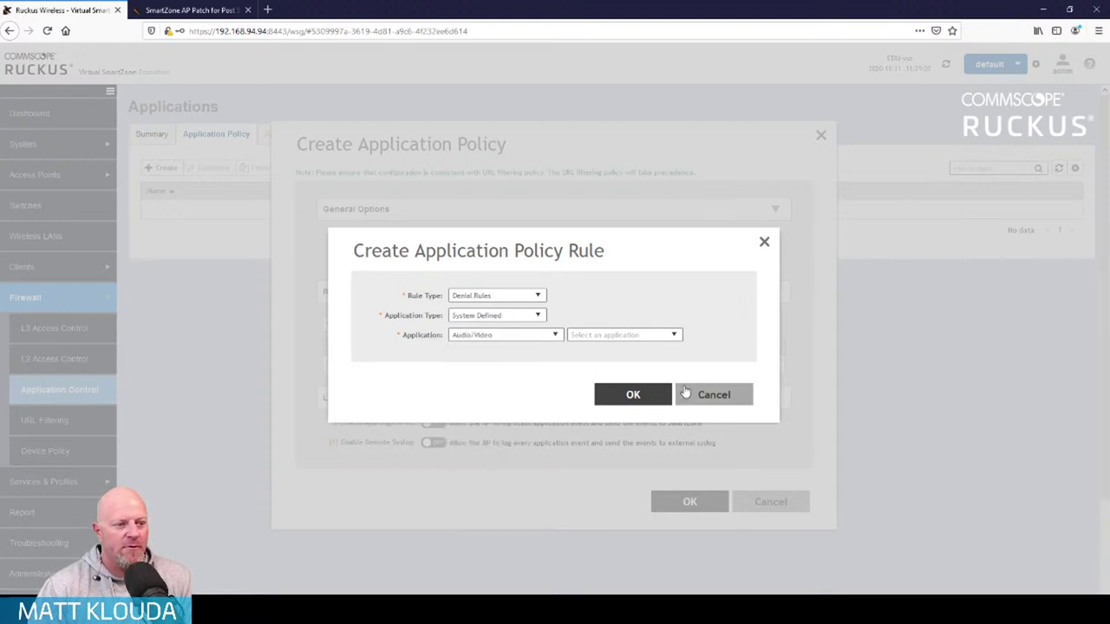
pyautogui.click(674, 337)
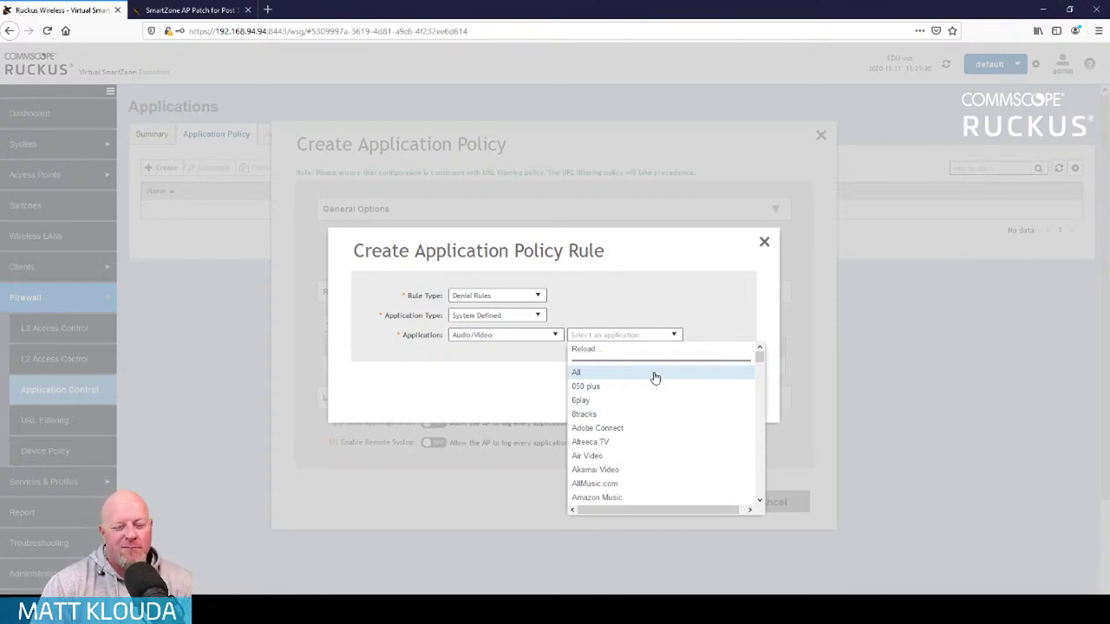
pyautogui.scroll(-5, 655, 381)
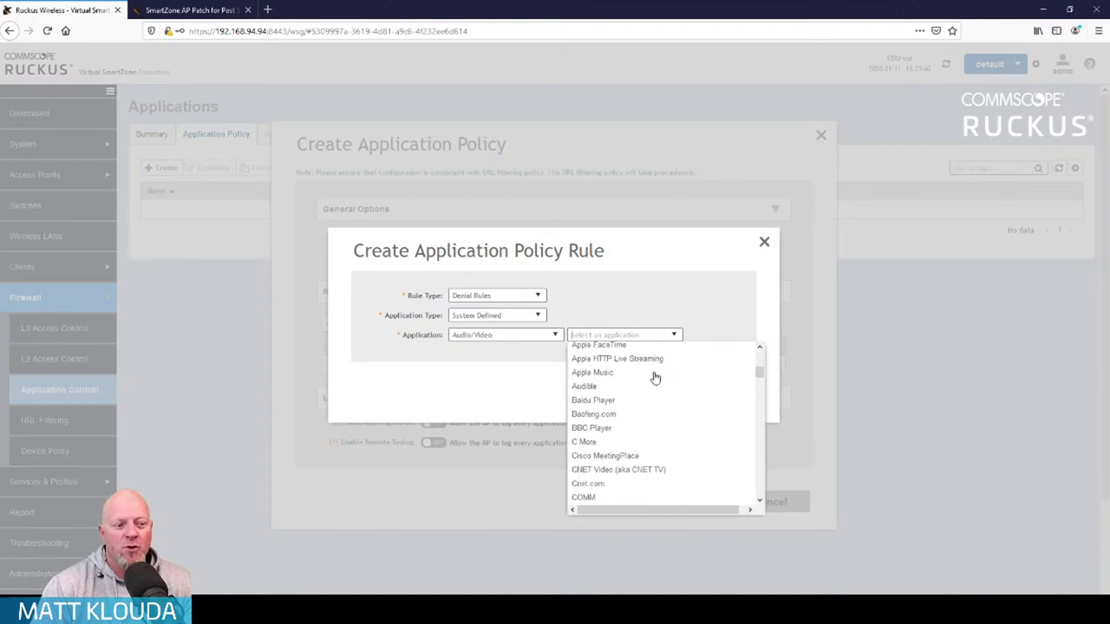
pyautogui.write('net')
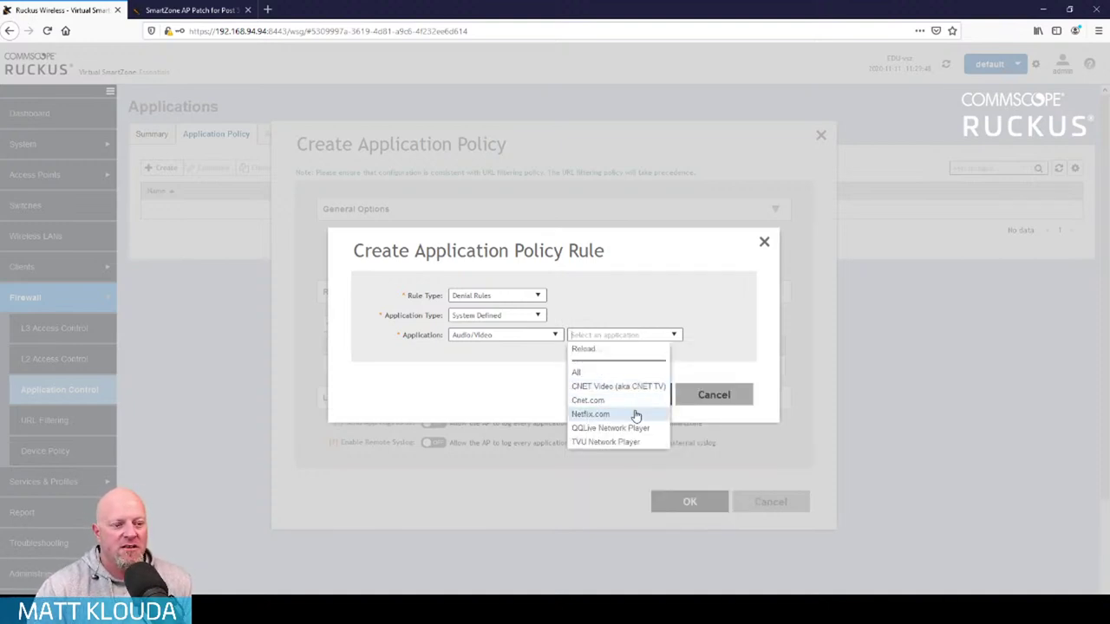
pyautogui.click(636, 415)
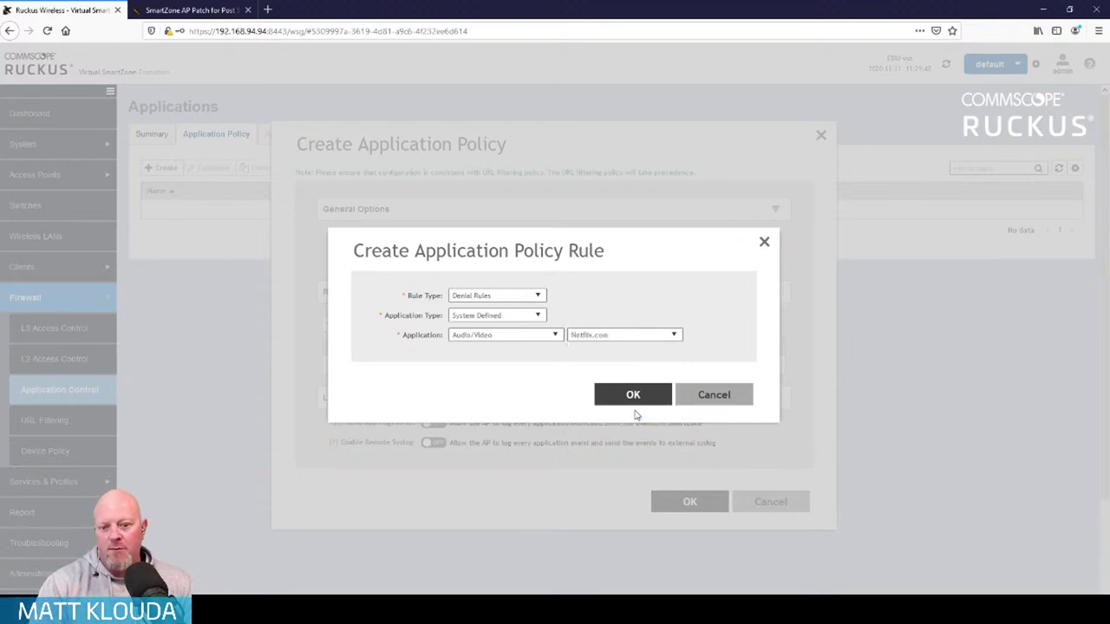
pyautogui.click(634, 396)
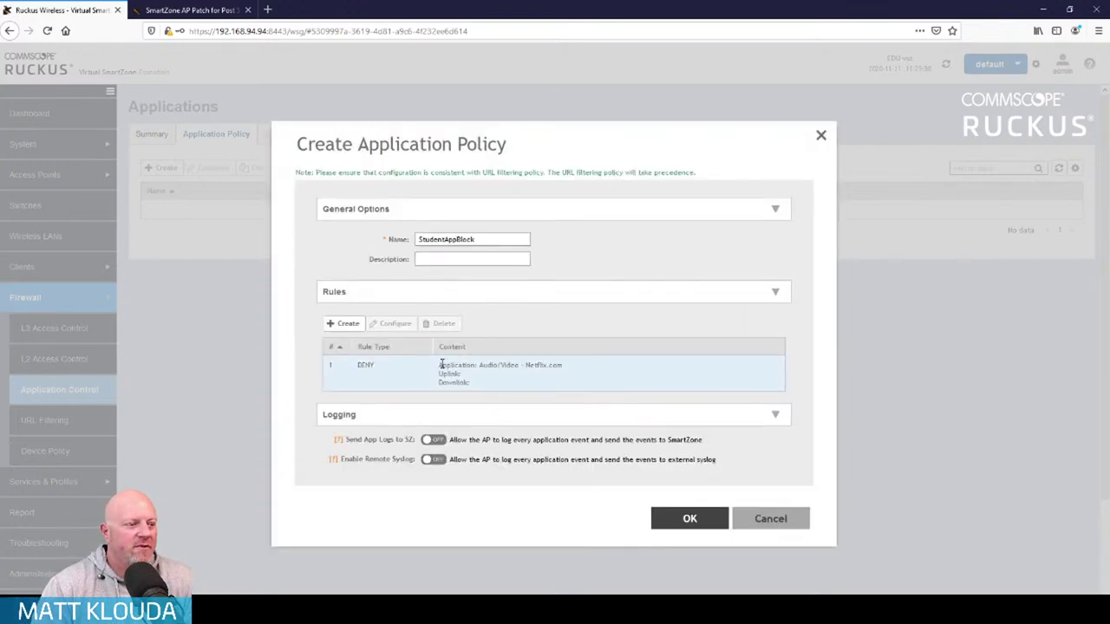
# Start a second rule using User Defined applications and open a new custom application form
pyautogui.click(342, 324)
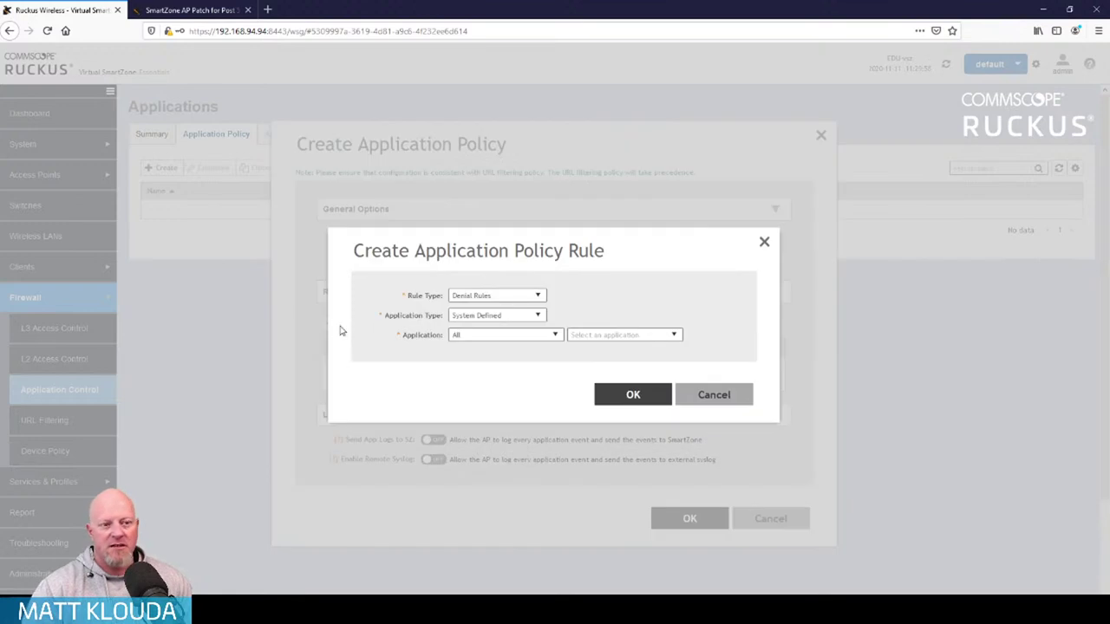
pyautogui.click(560, 337)
pyautogui.scroll(-5, 507, 438)
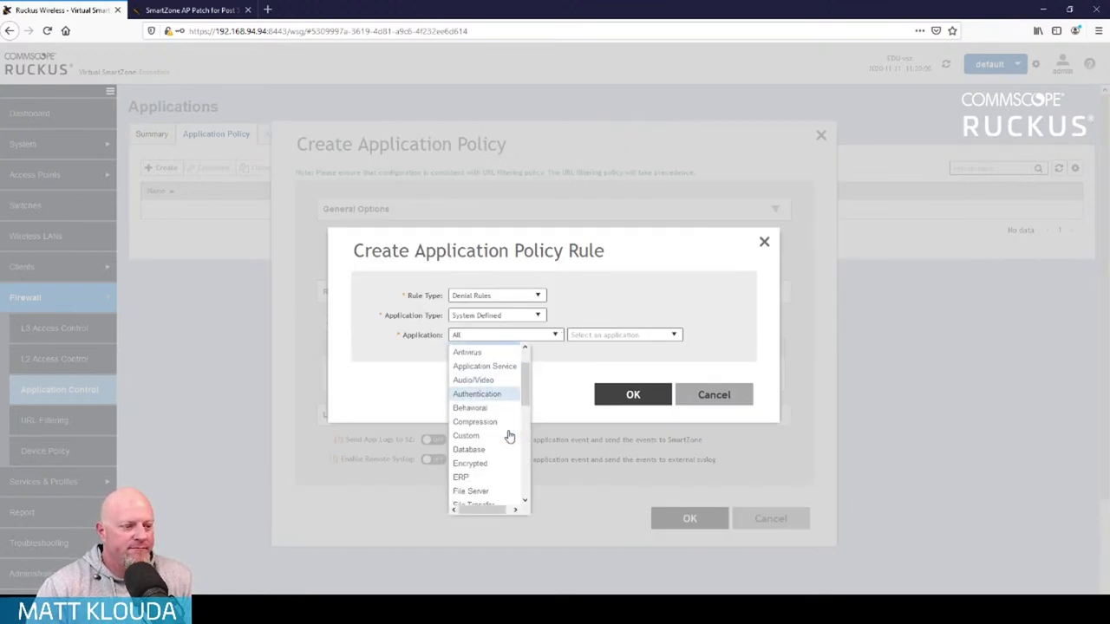
pyautogui.scroll(-4, 507, 440)
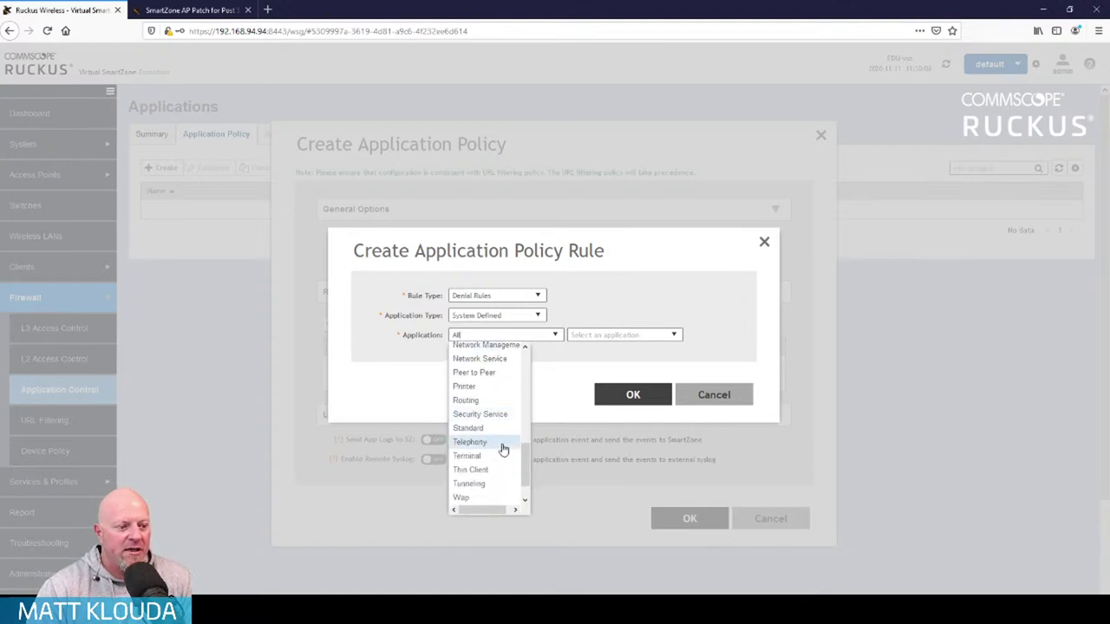
pyautogui.scroll(-1, 503, 449)
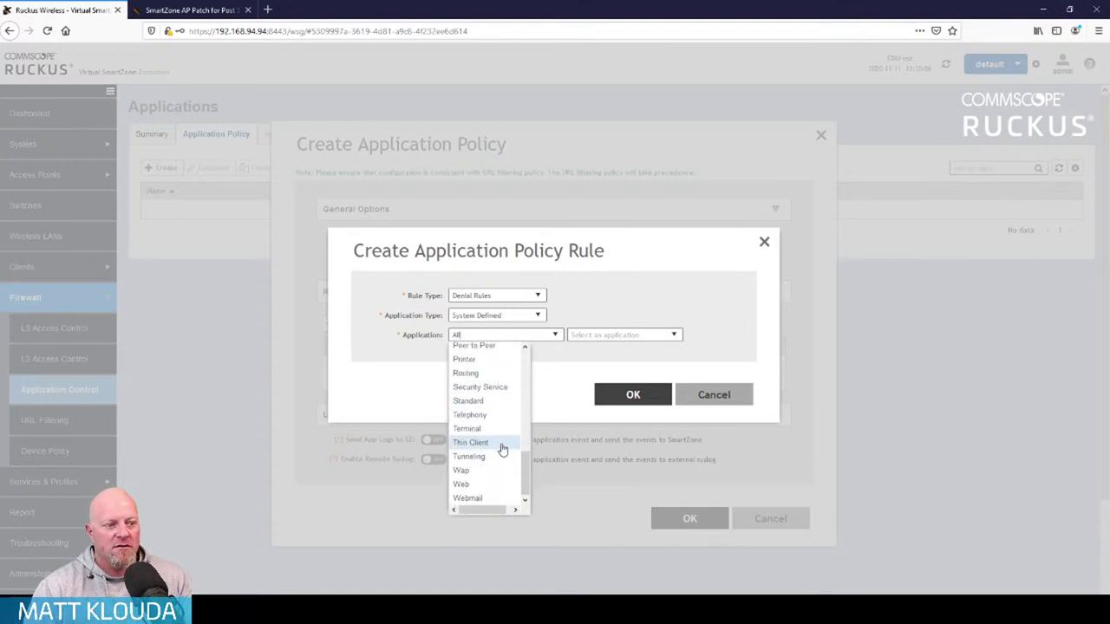
pyautogui.click(611, 313)
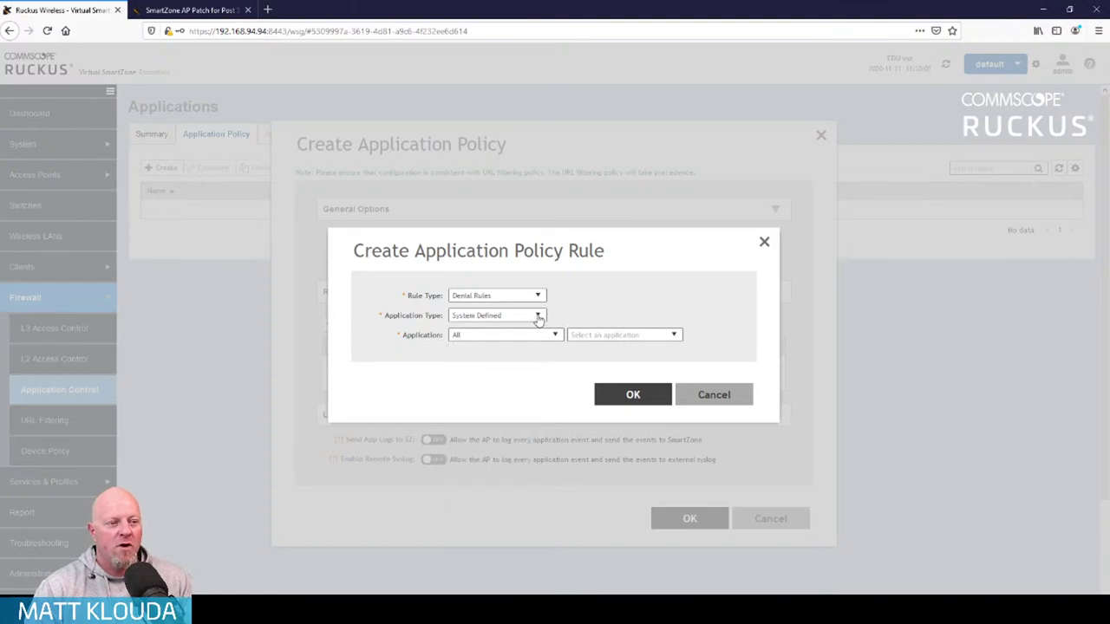
pyautogui.click(538, 318)
pyautogui.click(459, 344)
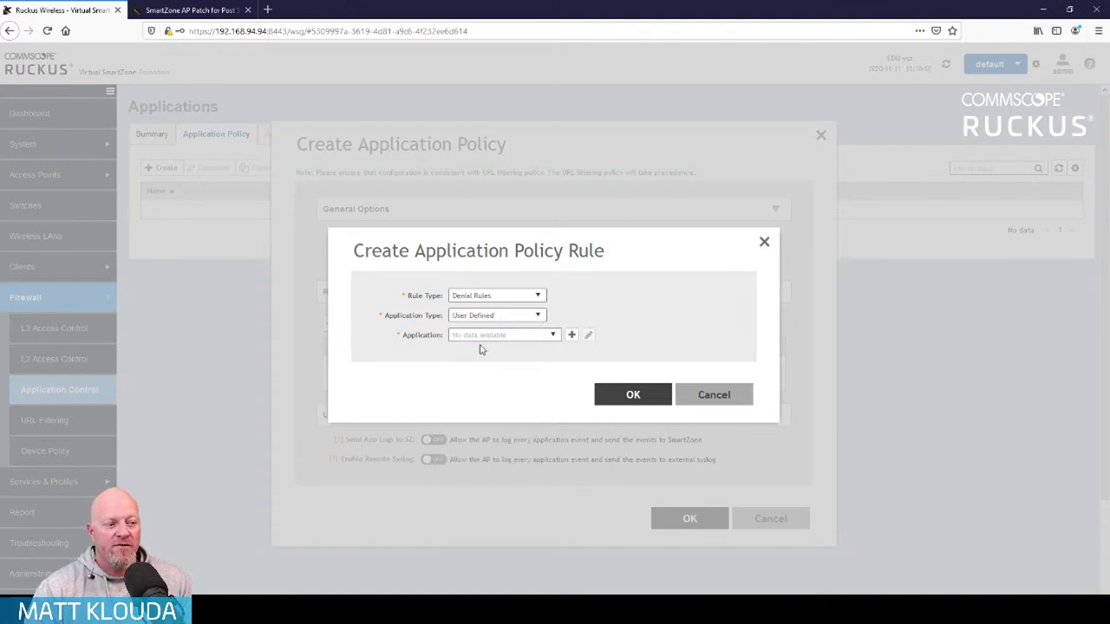
pyautogui.click(553, 335)
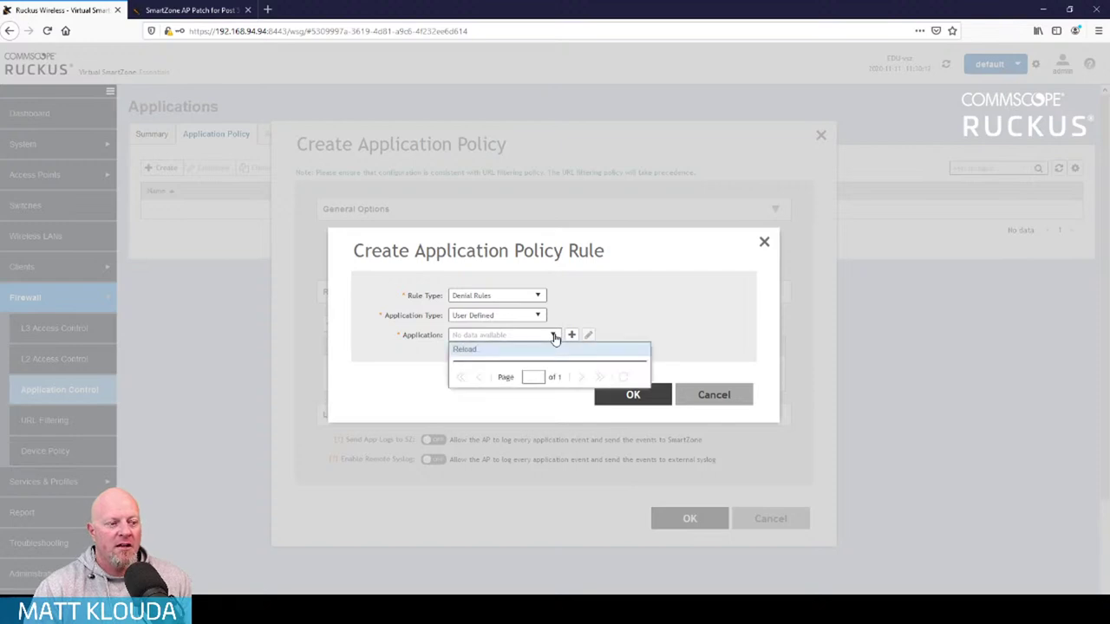
pyautogui.click(601, 310)
pyautogui.click(572, 335)
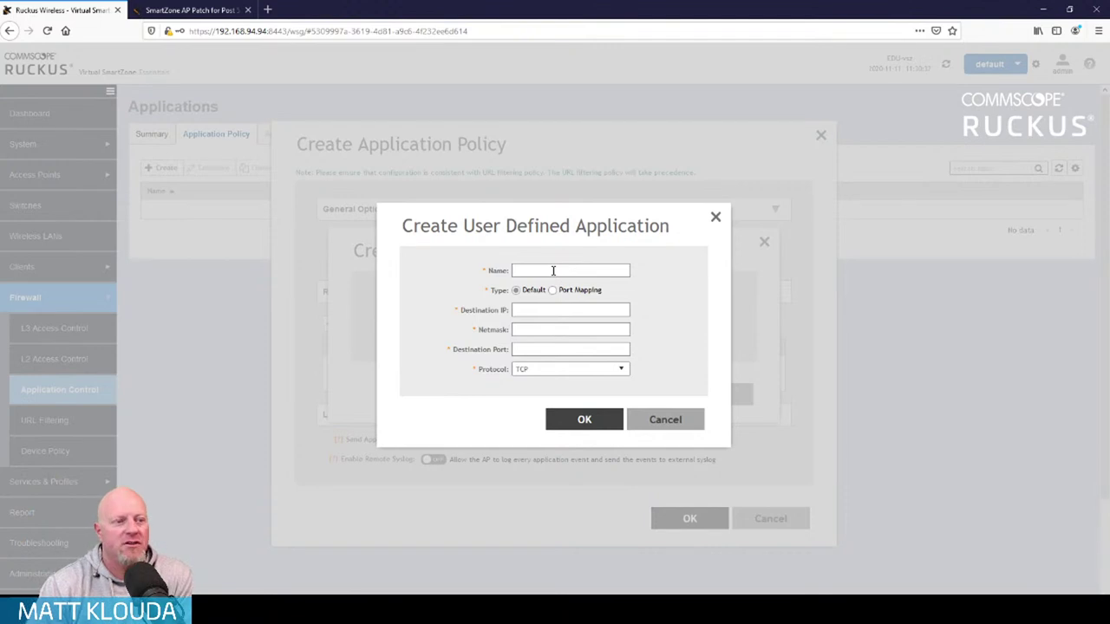
# Abandon the custom application and choose the System Defined Instant Messaging category
pyautogui.click(665, 423)
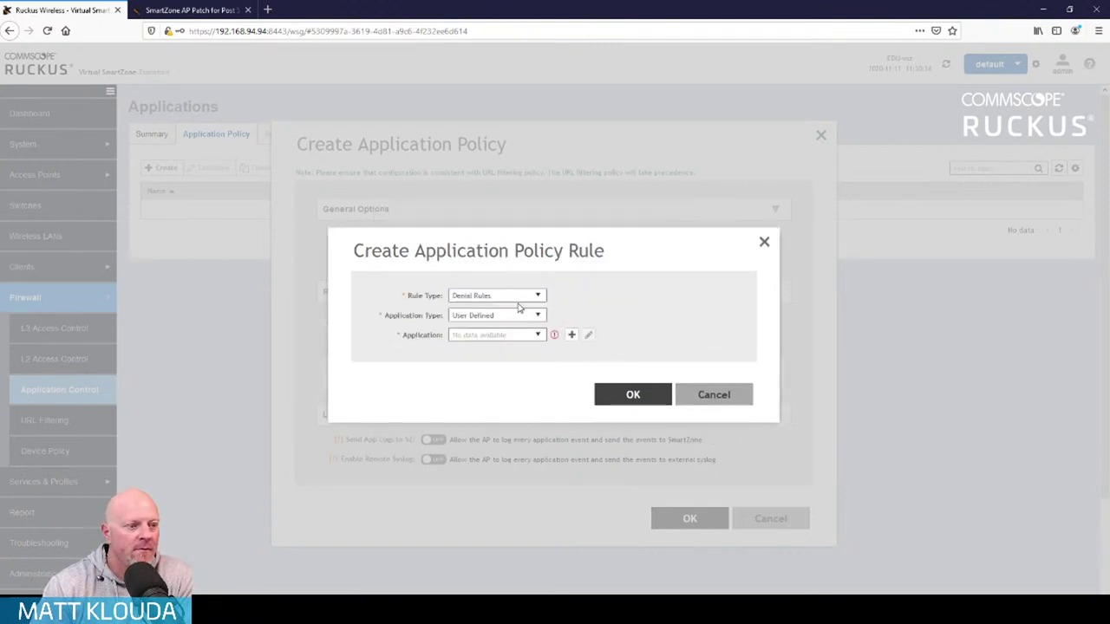
pyautogui.click(539, 317)
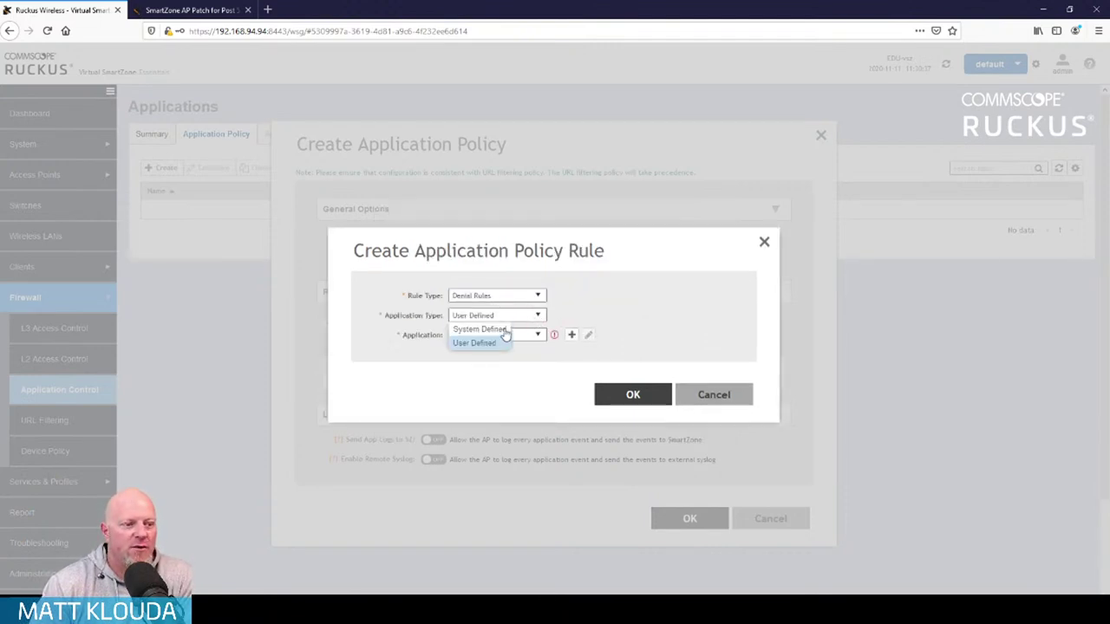
pyautogui.click(509, 331)
pyautogui.click(557, 337)
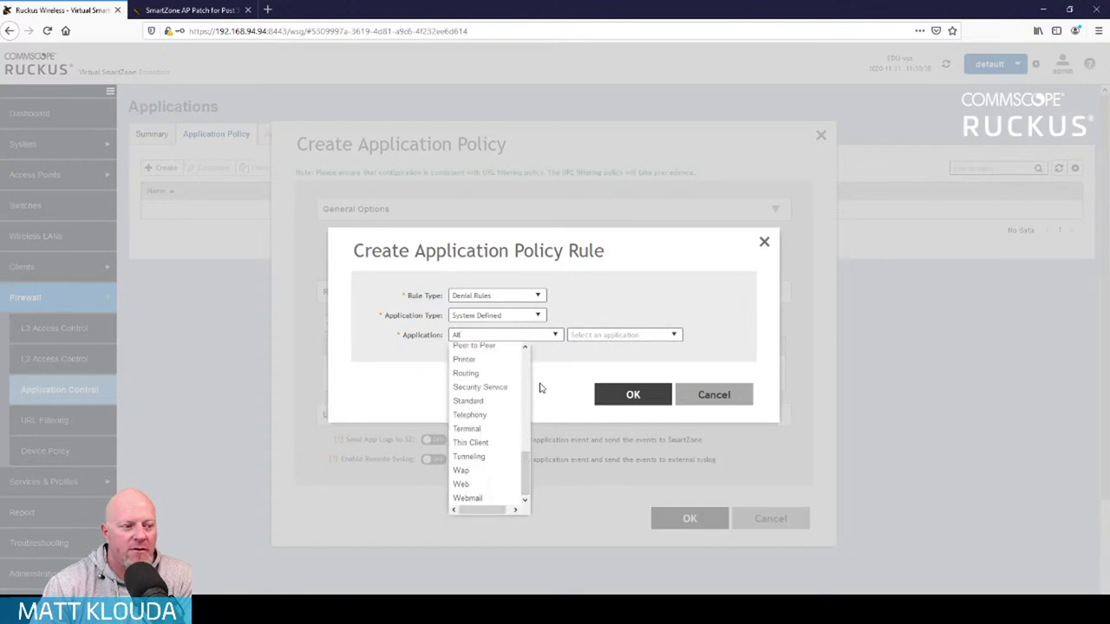
pyautogui.scroll(2, 487, 401)
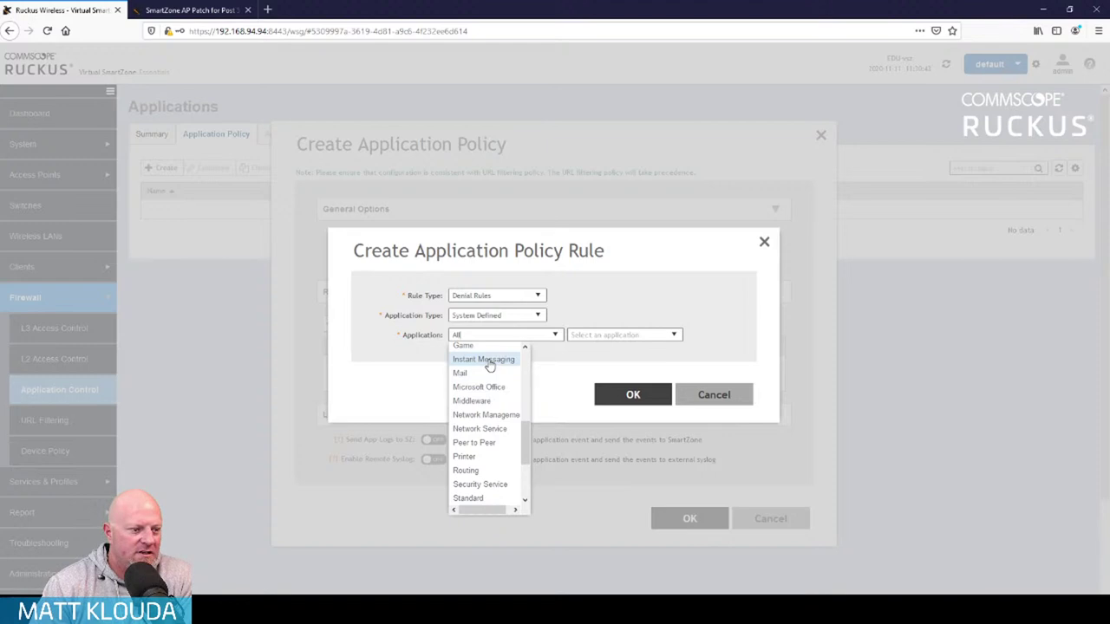
pyautogui.click(488, 365)
pyautogui.click(675, 338)
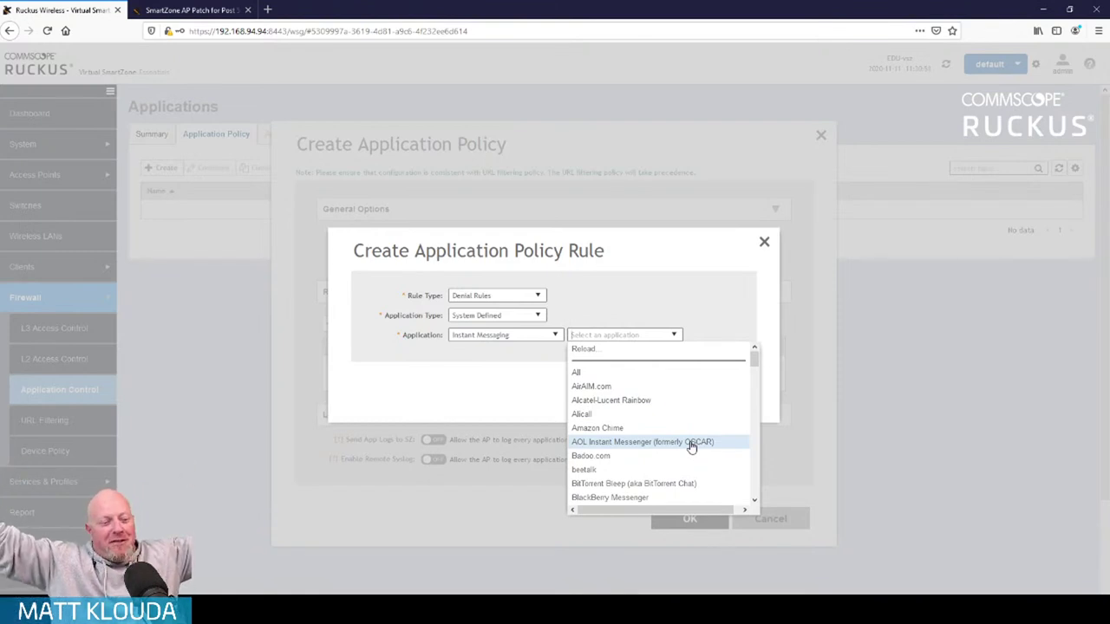
# Select AOL Instant Messenger (formerly OSCAR) and save the deny rule
pyautogui.scroll(-1, 701, 481)
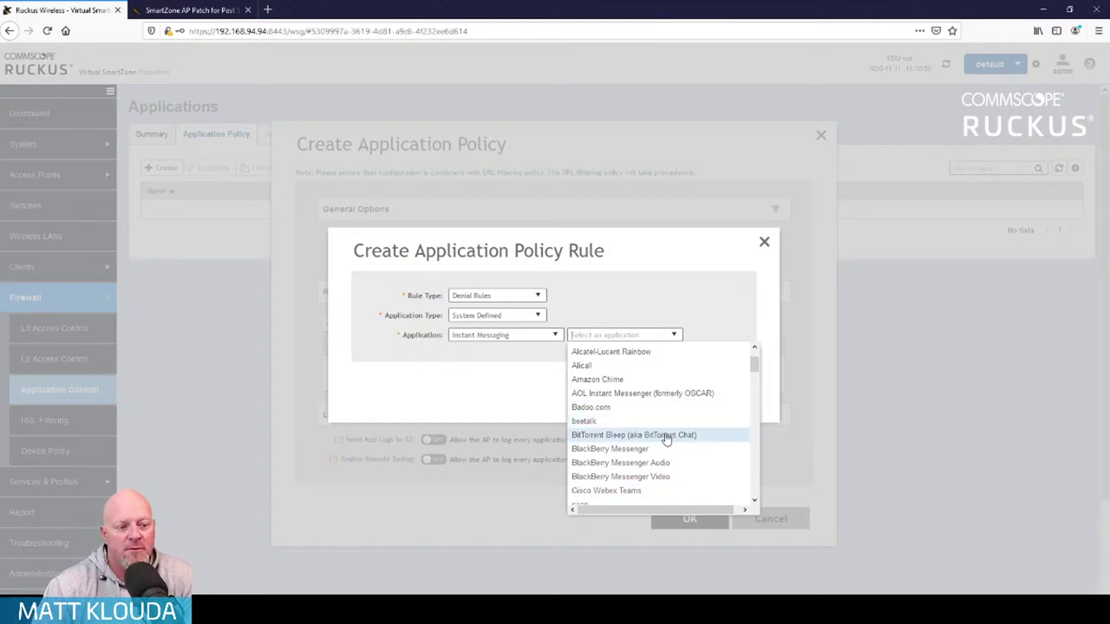
pyautogui.scroll(-1, 665, 440)
pyautogui.scroll(-1, 665, 440)
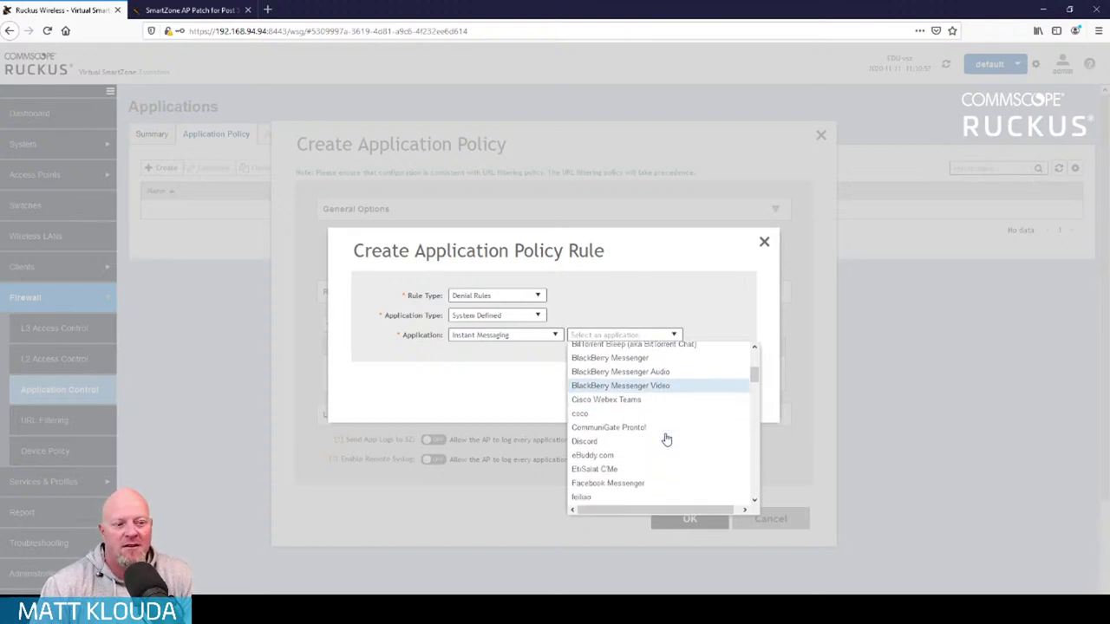
pyautogui.scroll(-1, 666, 408)
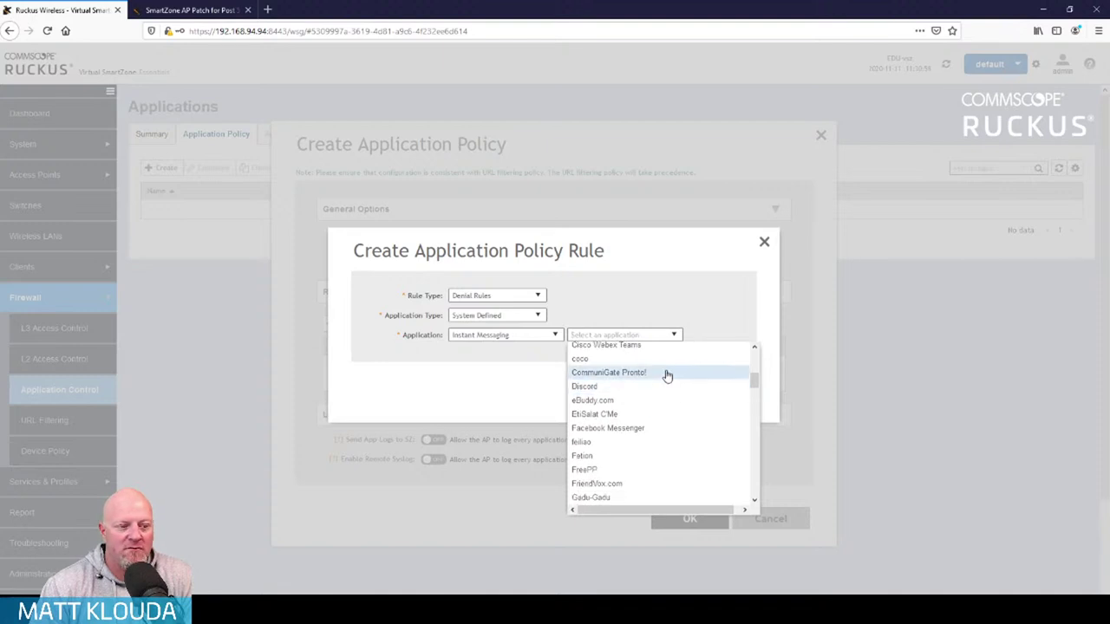
pyautogui.scroll(-1, 660, 440)
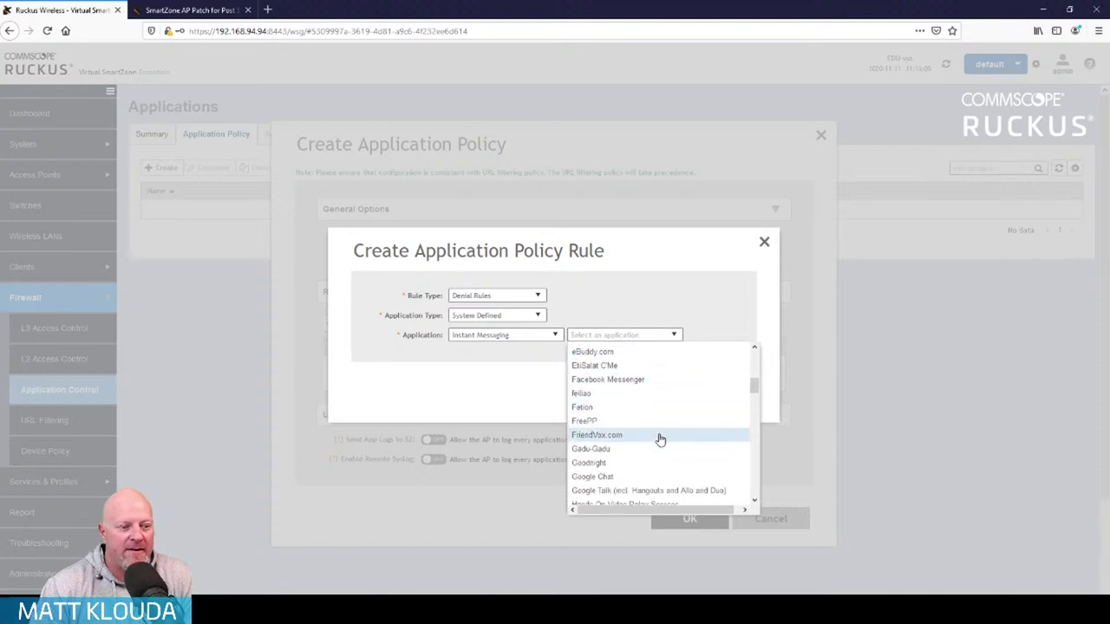
pyautogui.scroll(-1, 660, 440)
pyautogui.scroll(-1, 658, 442)
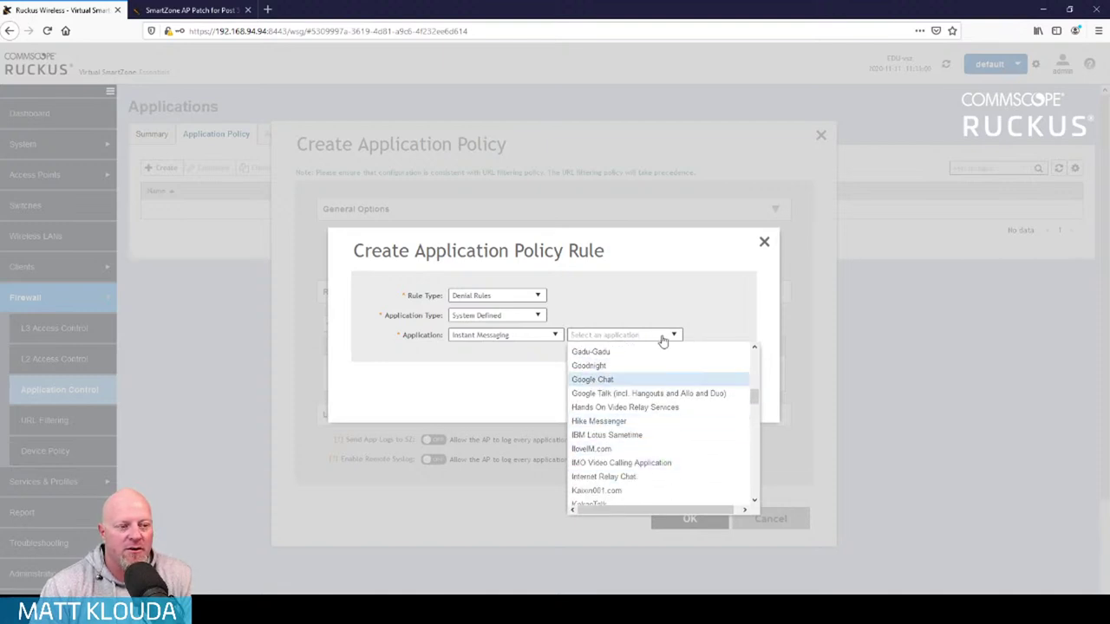
pyautogui.scroll(5, 645, 445)
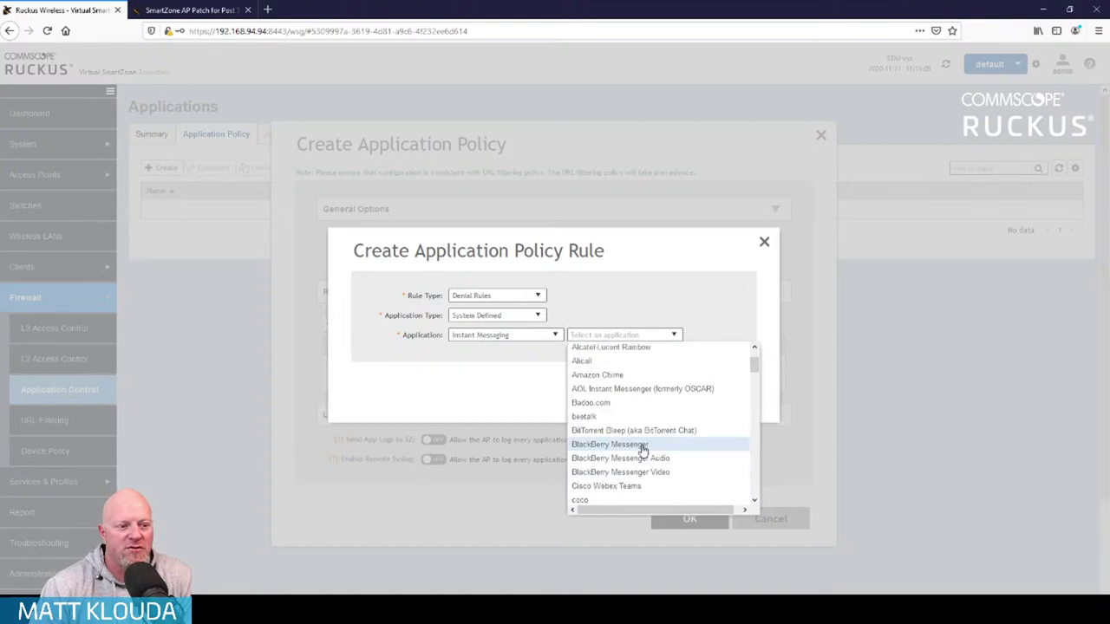
pyautogui.click(642, 393)
pyautogui.click(637, 392)
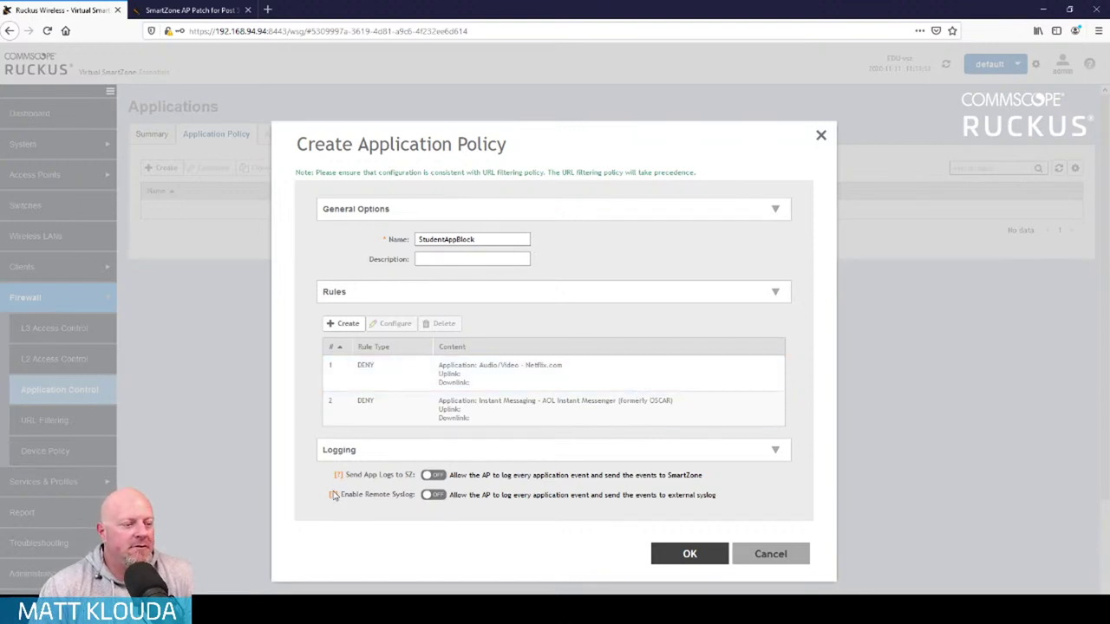
# Save StudentAppBlock with logs sent to SmartZone, and create the AdultBlock URL filtering profile
pyautogui.click(433, 476)
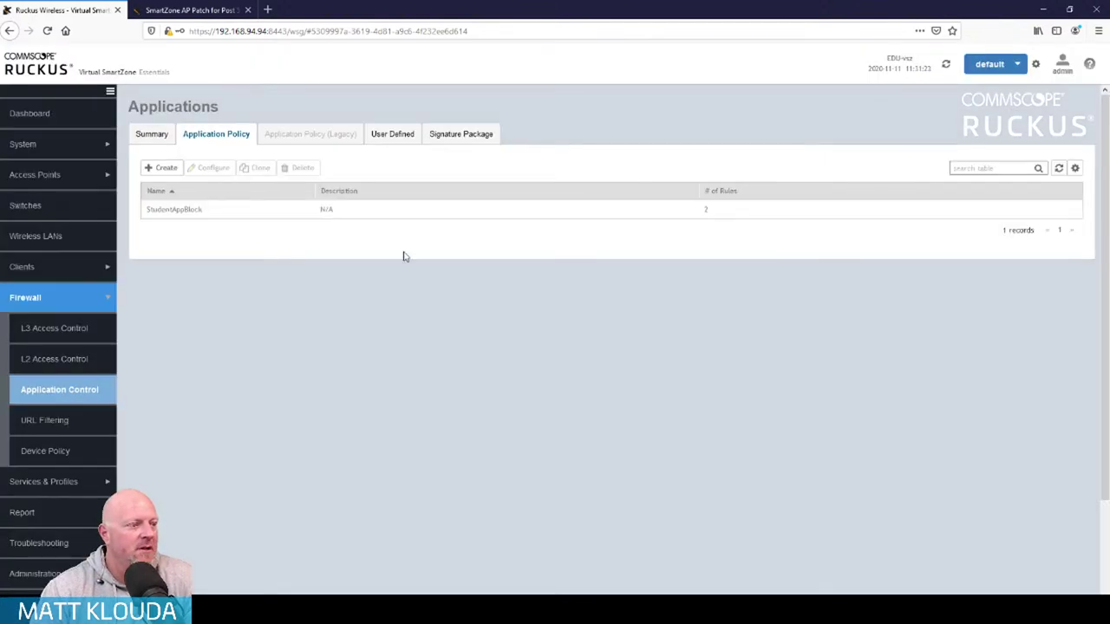
pyautogui.click(70, 424)
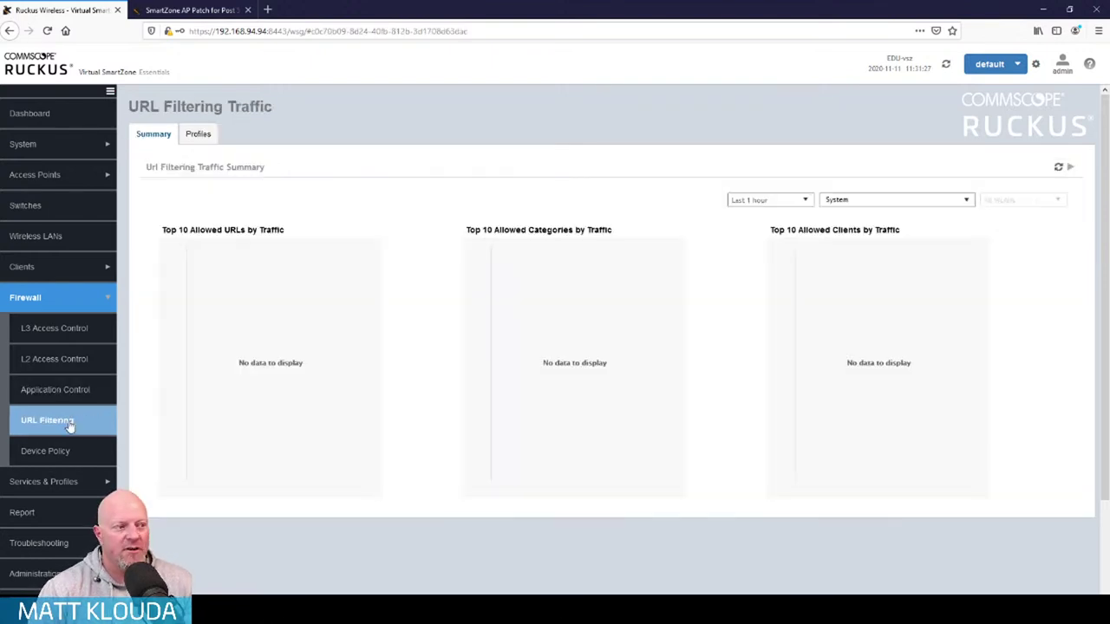
pyautogui.click(199, 136)
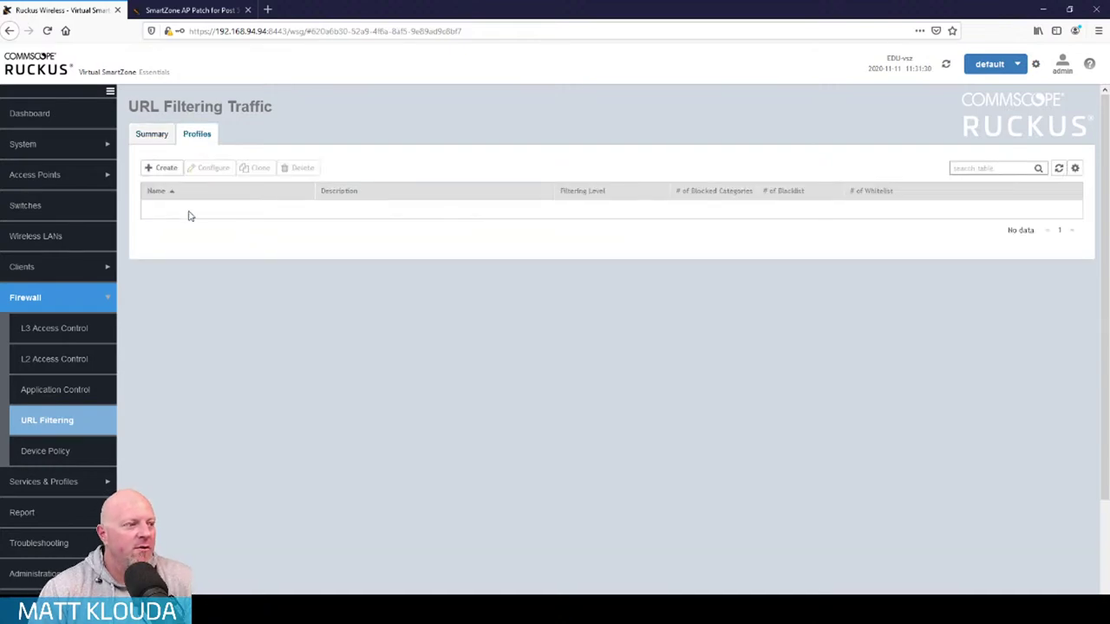
pyautogui.click(162, 168)
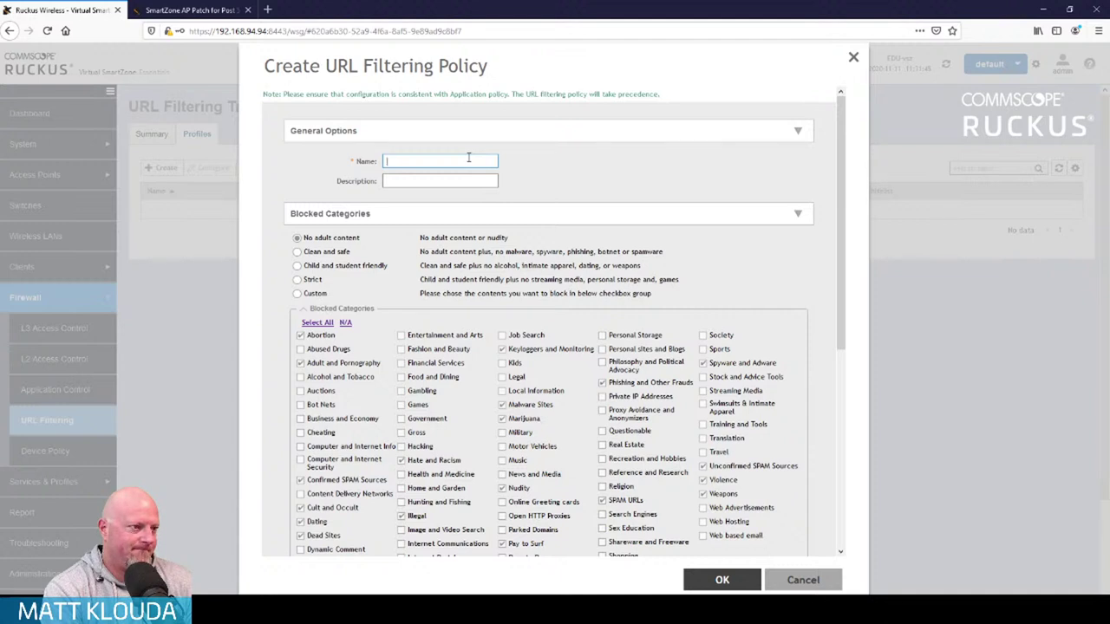
pyautogui.write('AdultBlock')
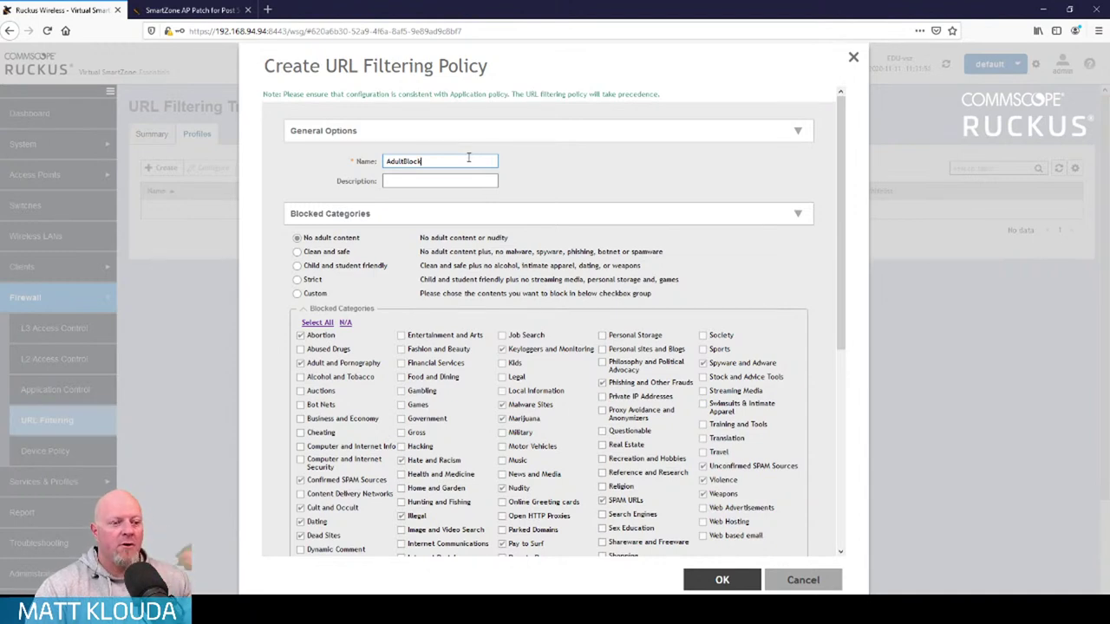
pyautogui.click(720, 580)
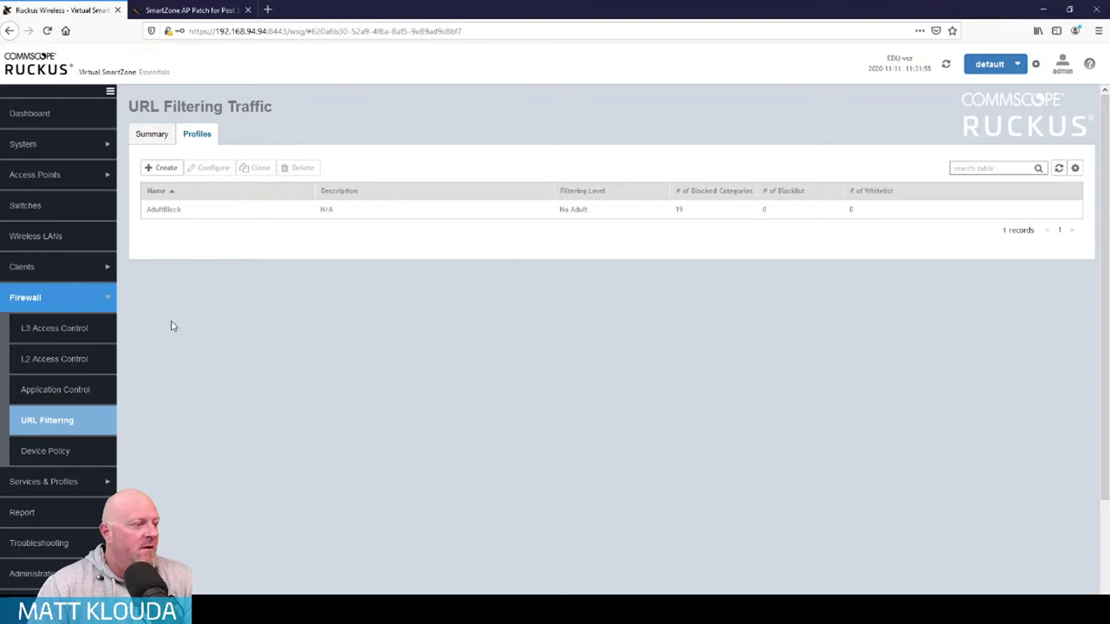
# Create a new device policy profile named NoGaming
pyautogui.click(50, 452)
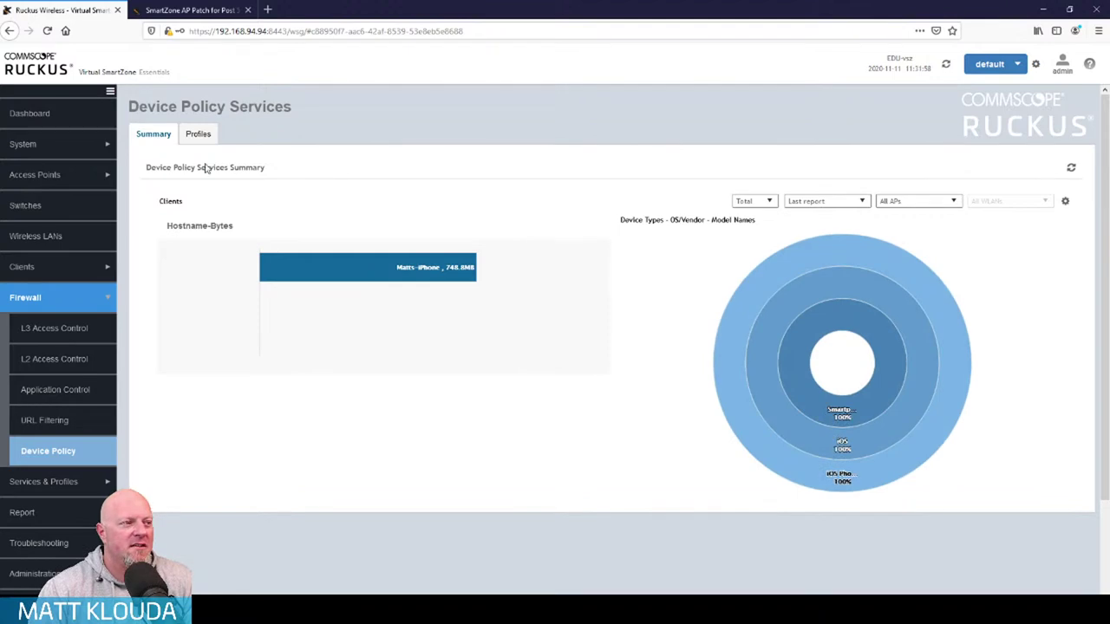
pyautogui.click(199, 135)
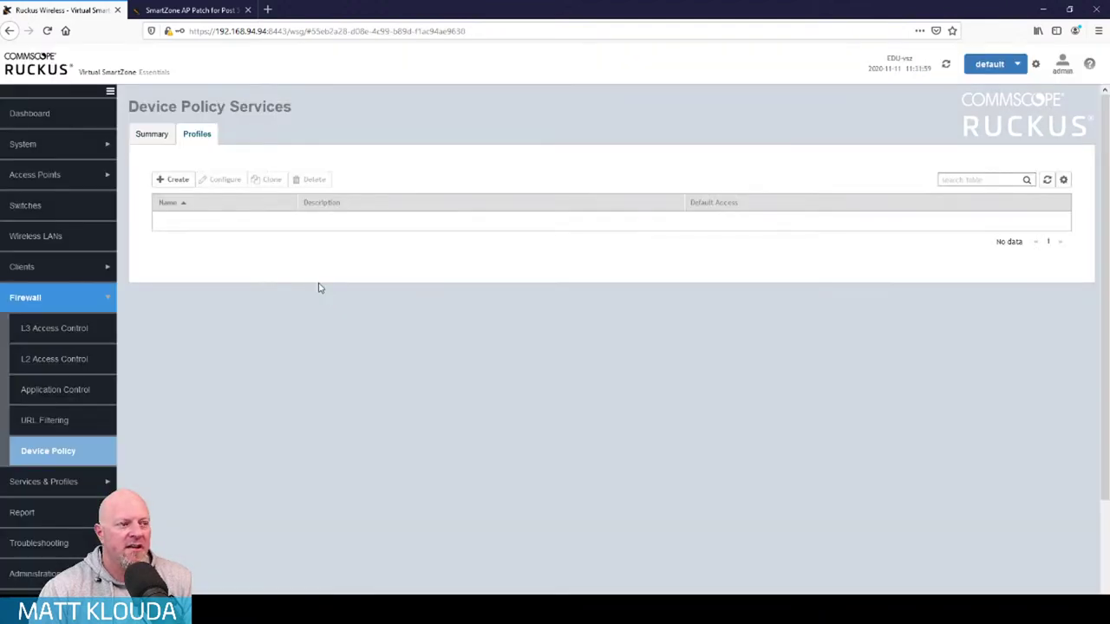
pyautogui.click(182, 180)
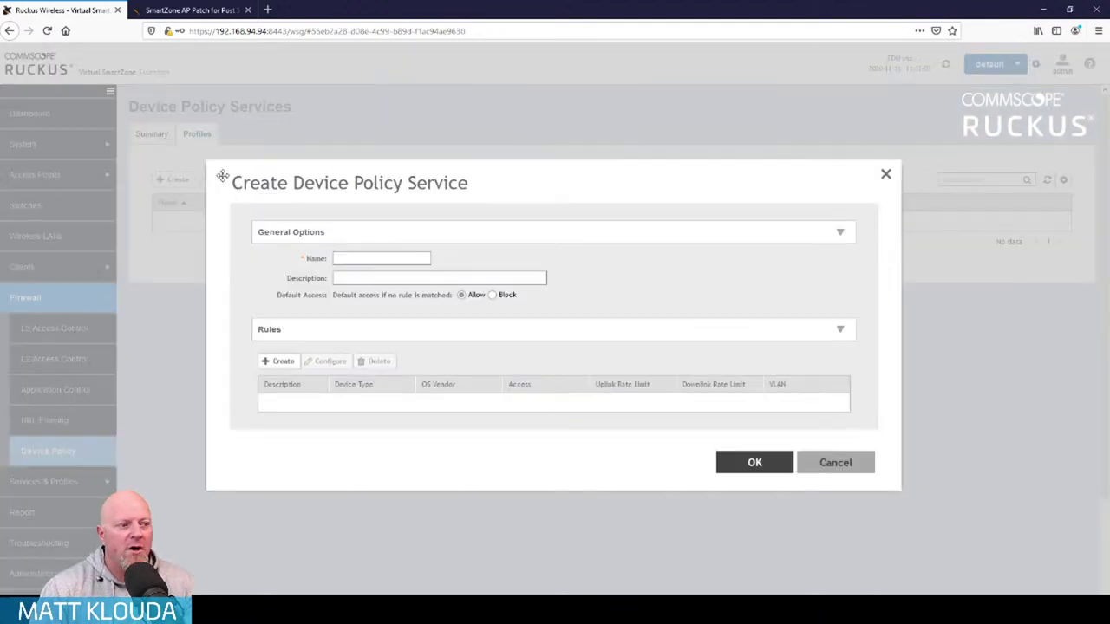
pyautogui.click(276, 361)
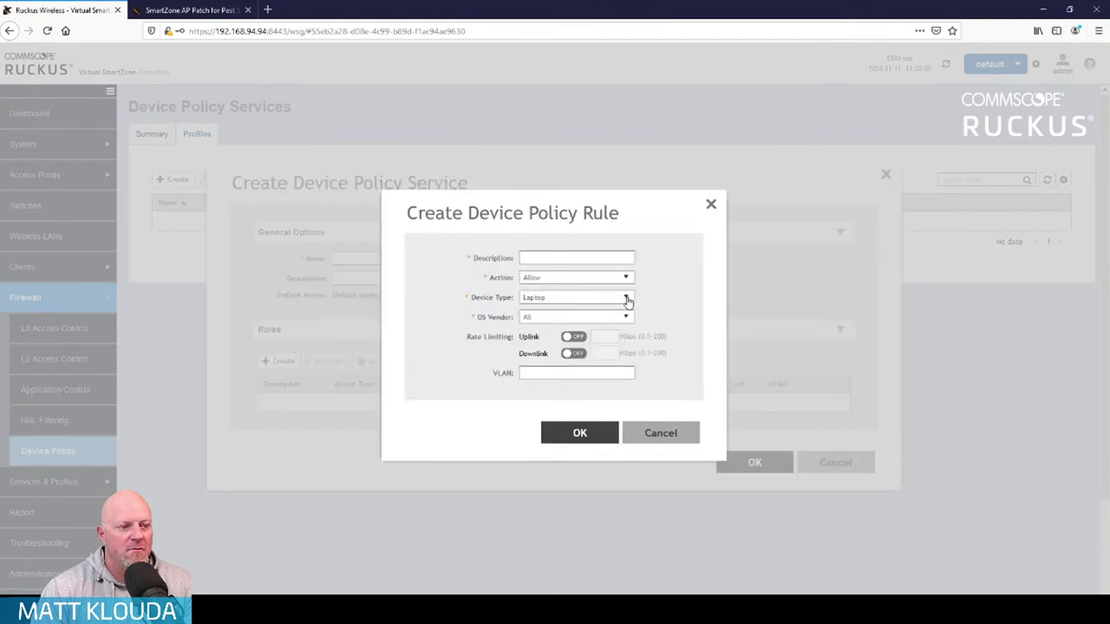
pyautogui.click(660, 433)
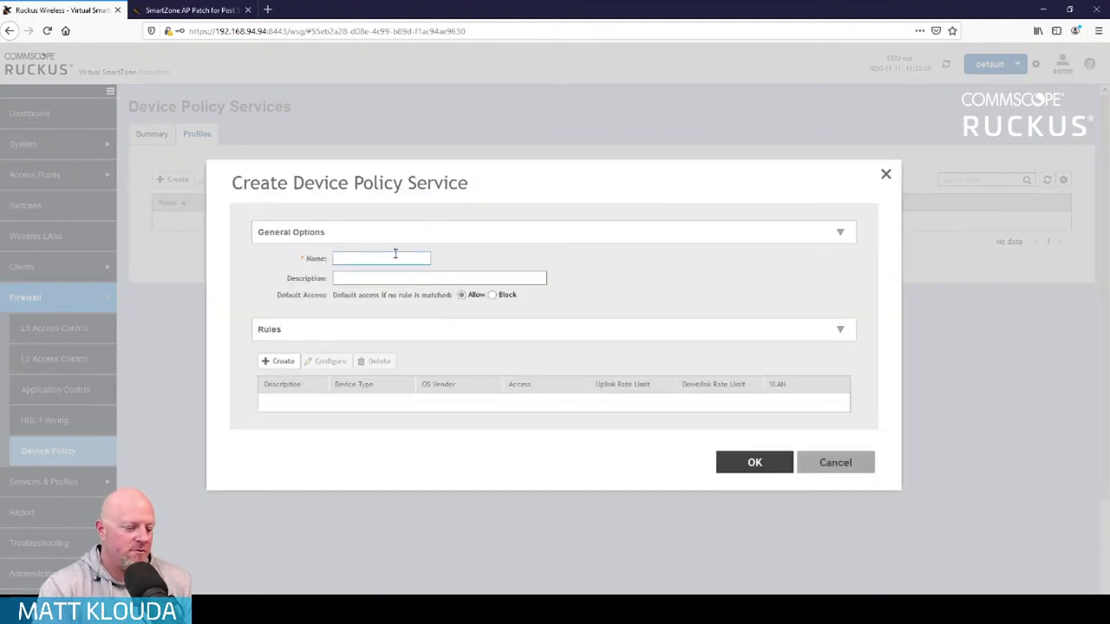
pyautogui.write('NoGaming')
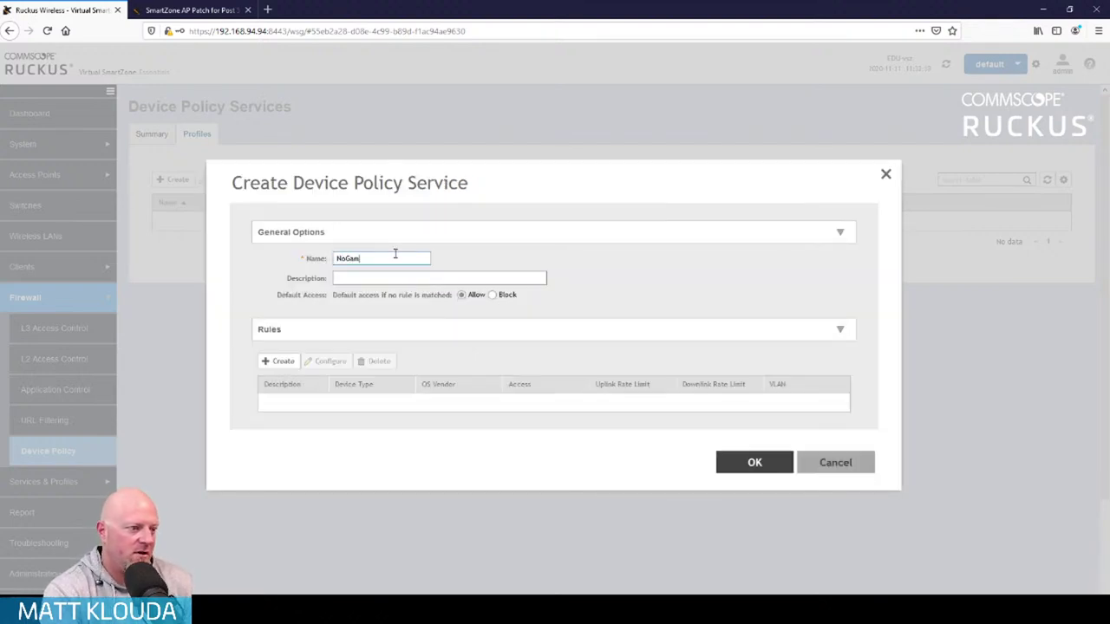
# Add rule ConsoleDeny: action Block, device type Gaming, OS vendor All
pyautogui.click(271, 361)
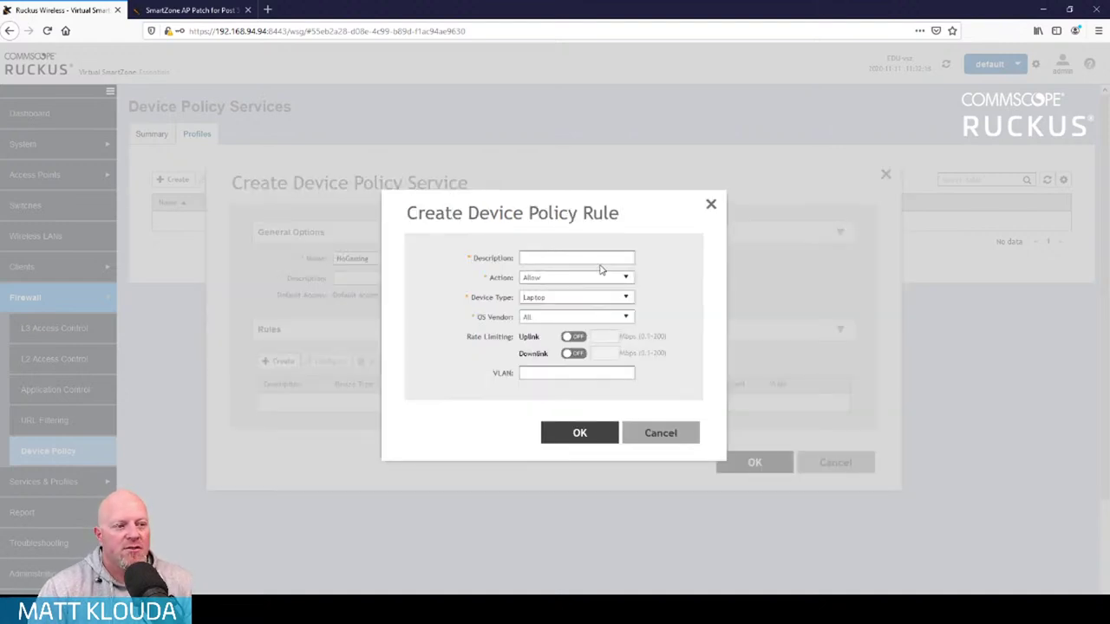
pyautogui.click(597, 259)
pyautogui.write('Console')
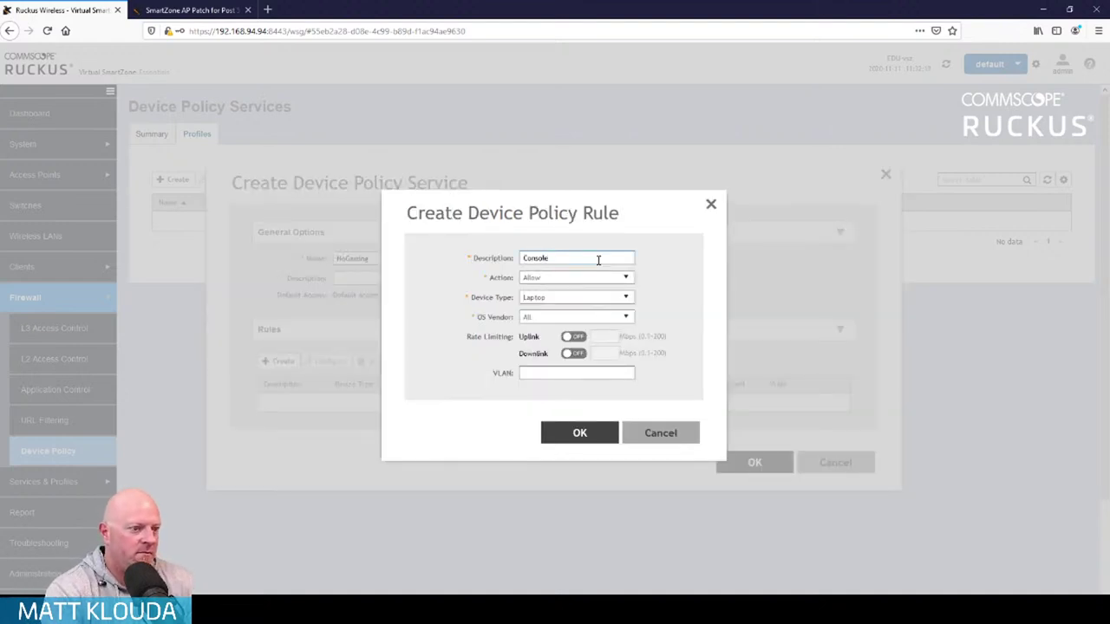
pyautogui.write('Deny')
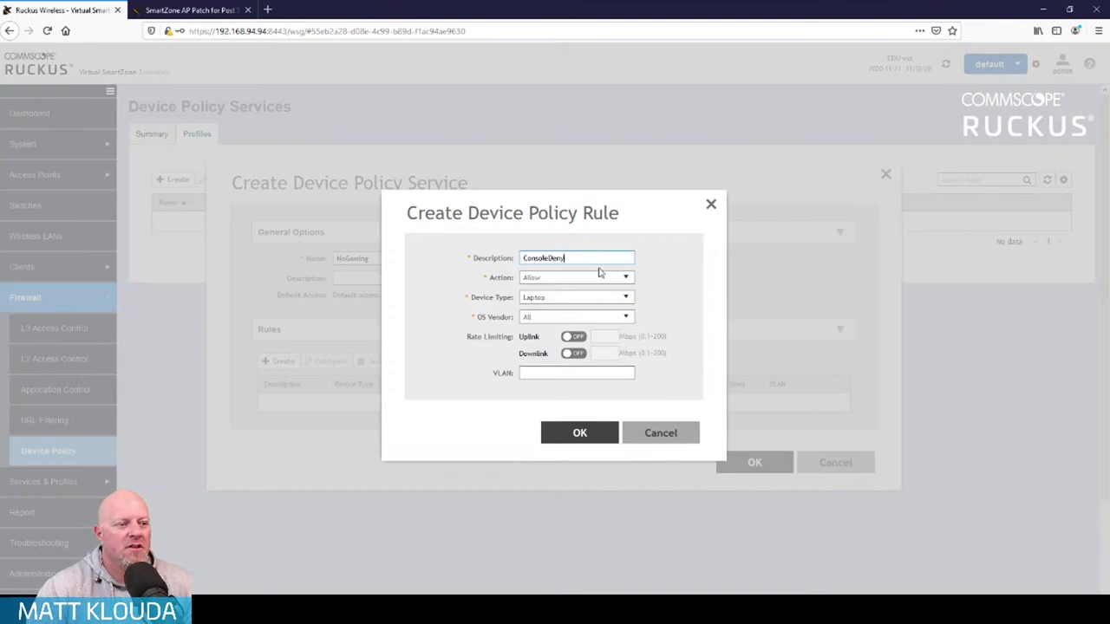
pyautogui.click(627, 280)
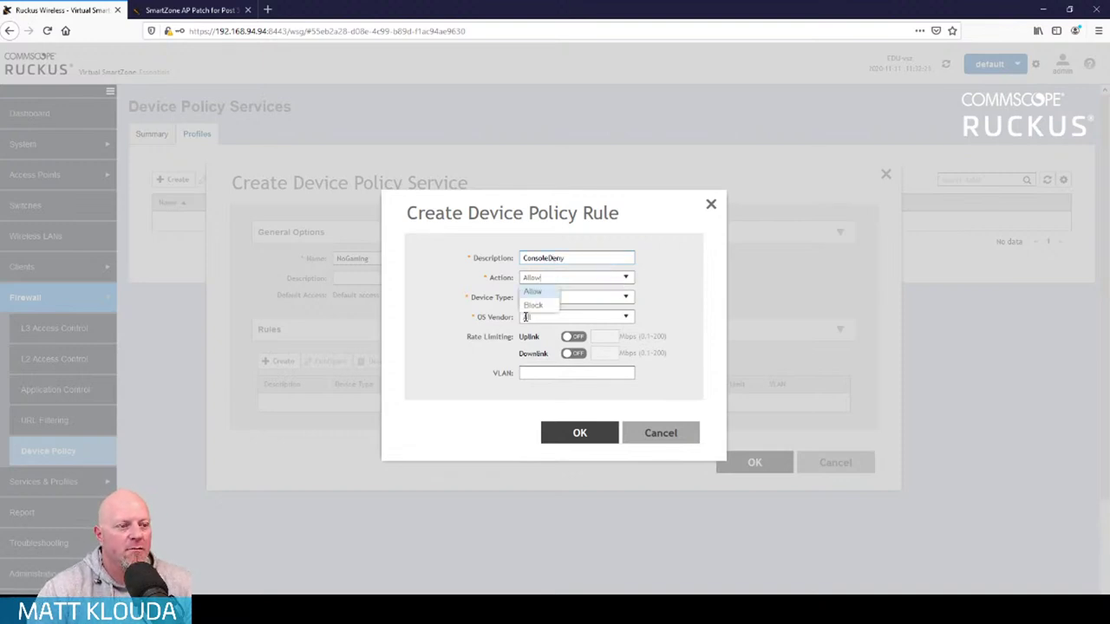
pyautogui.click(532, 306)
pyautogui.click(625, 299)
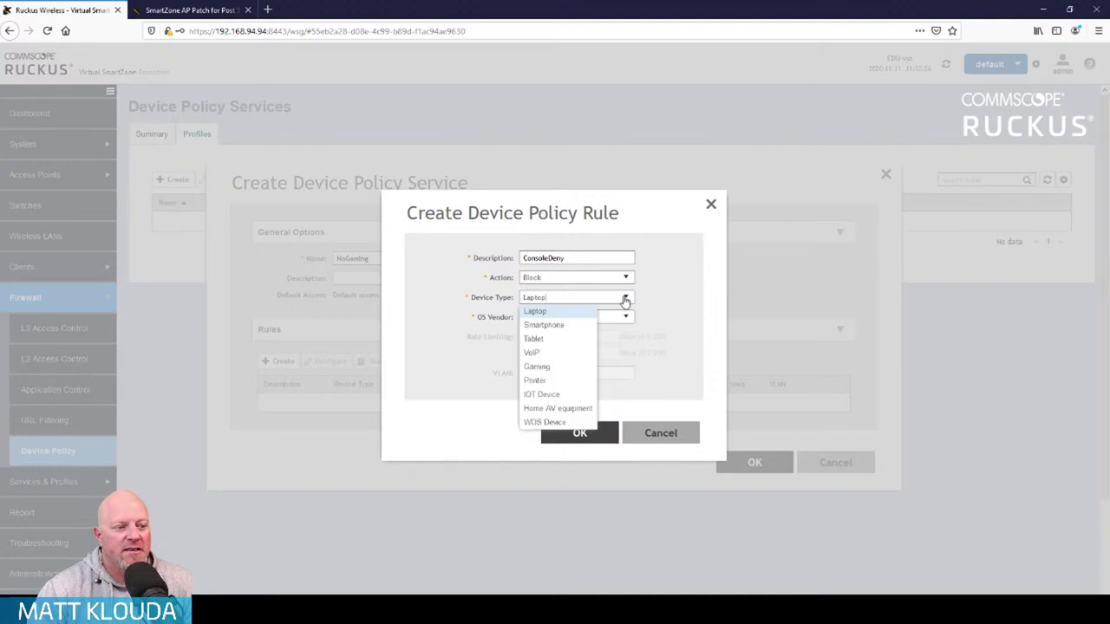
pyautogui.click(566, 373)
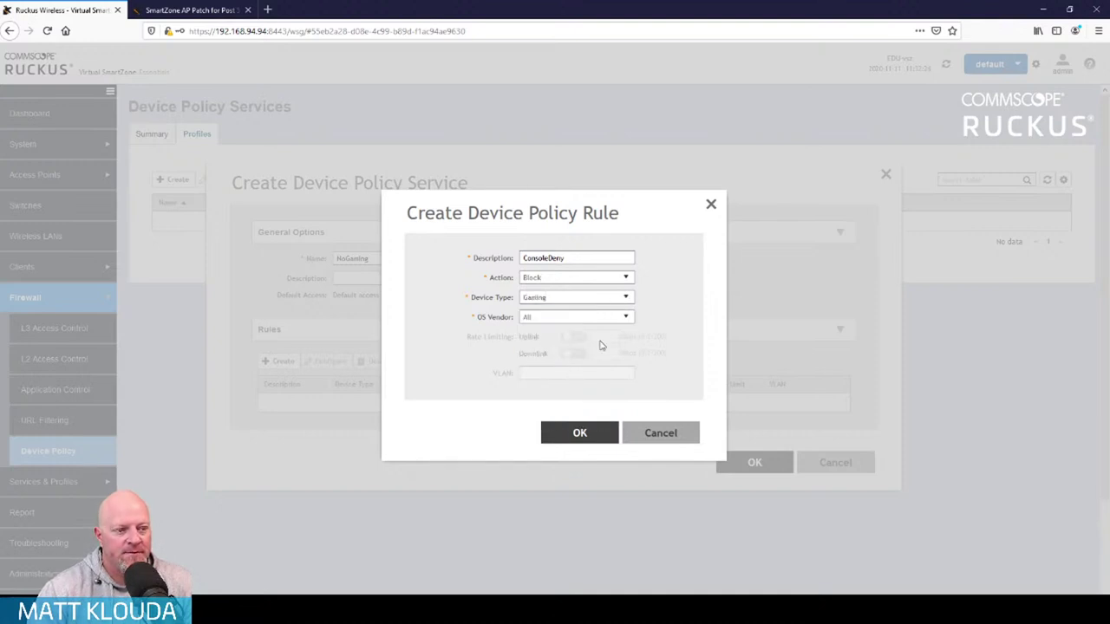
pyautogui.click(625, 319)
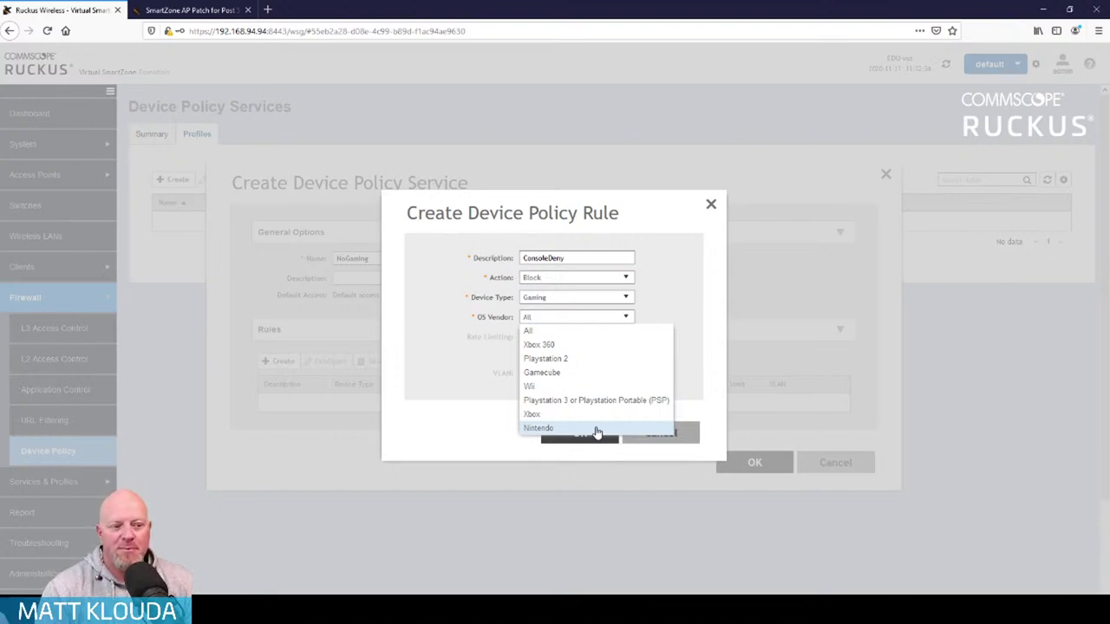
pyautogui.click(678, 280)
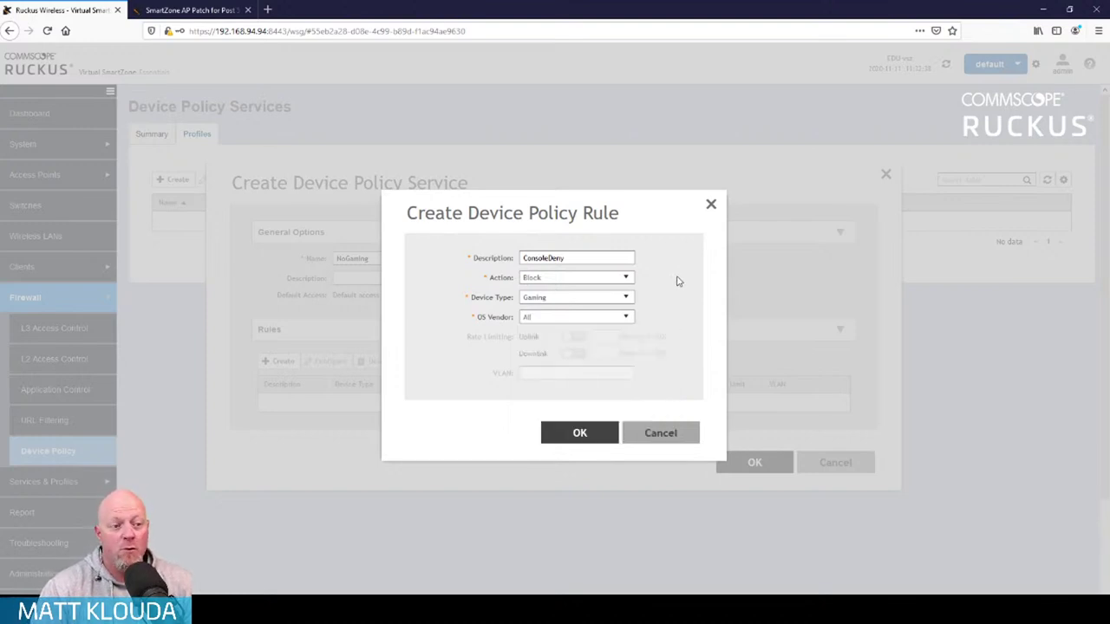
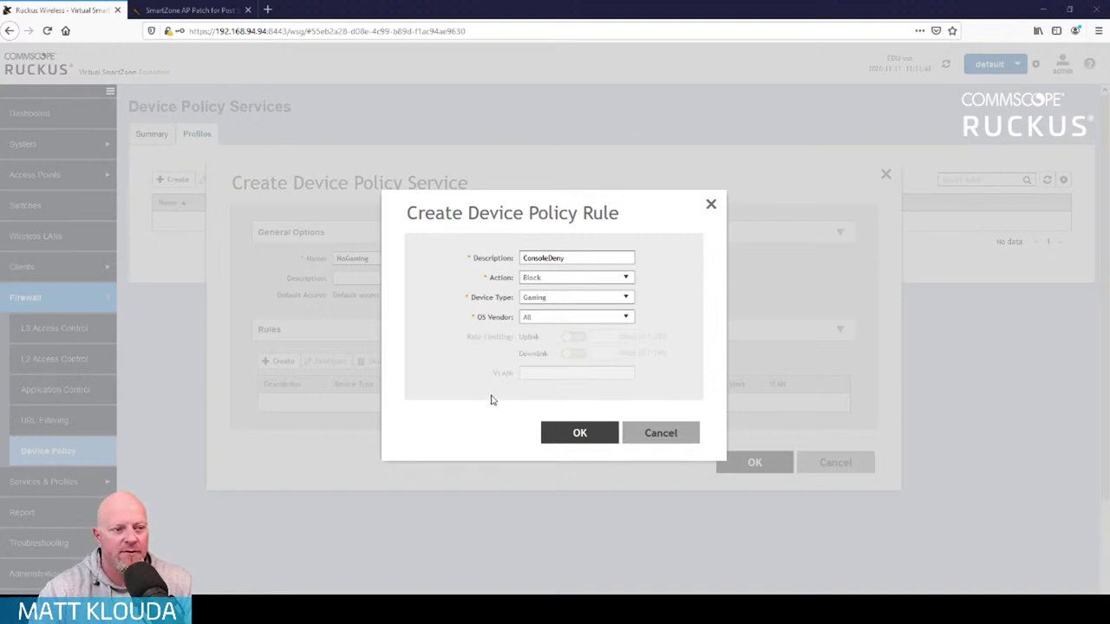
# Add the ConsoleDeny rule, then start an IOTBlock rule that blocks IOT Device types
pyautogui.click(579, 433)
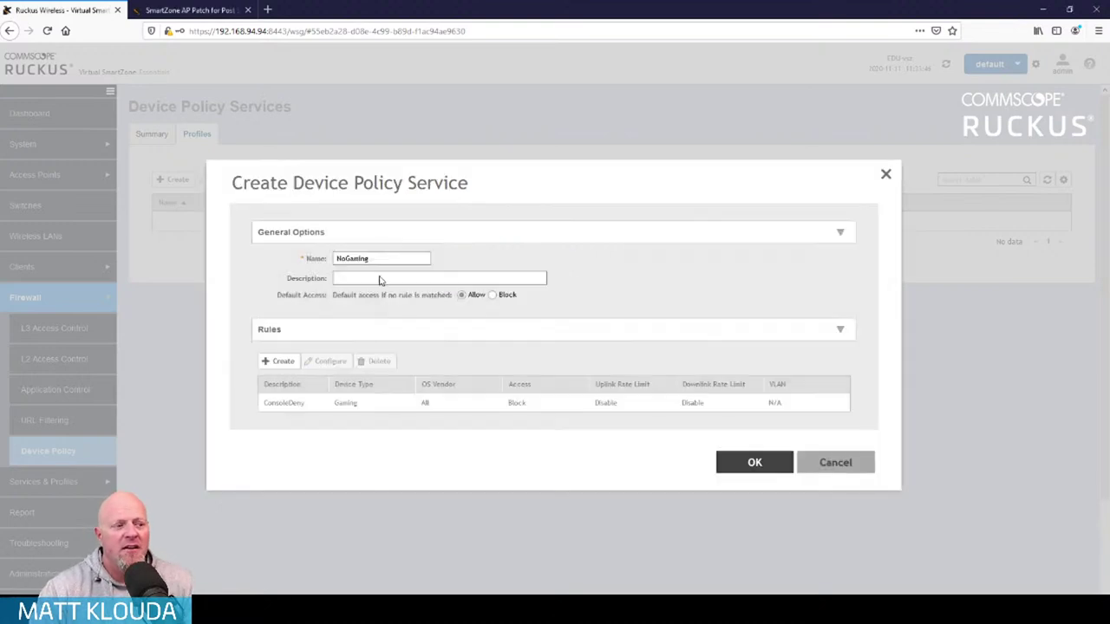
pyautogui.click(283, 363)
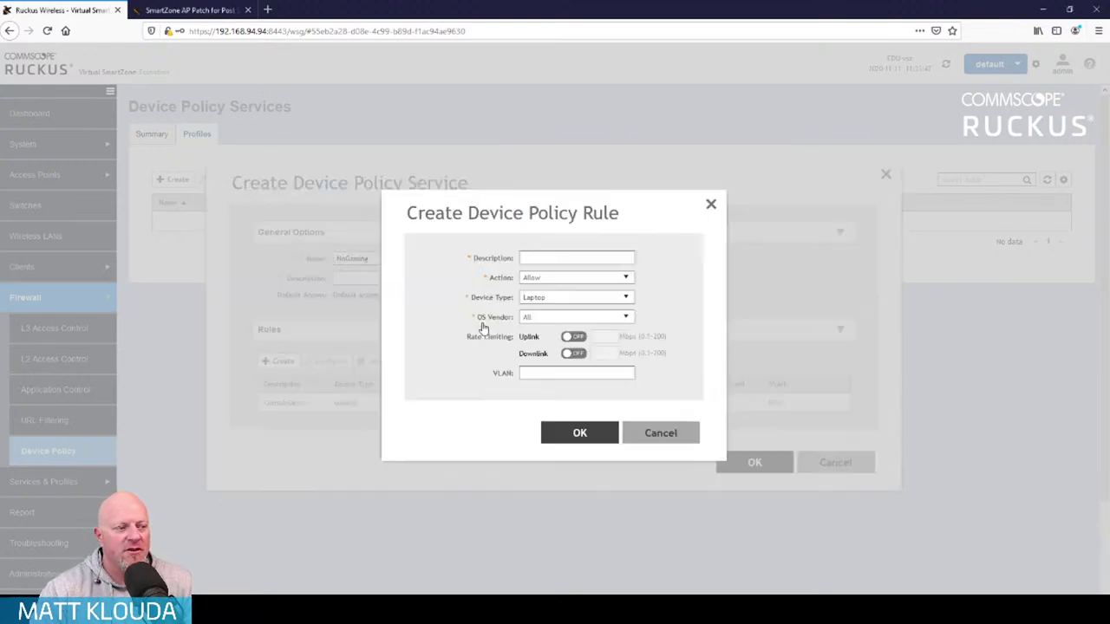
pyautogui.click(600, 255)
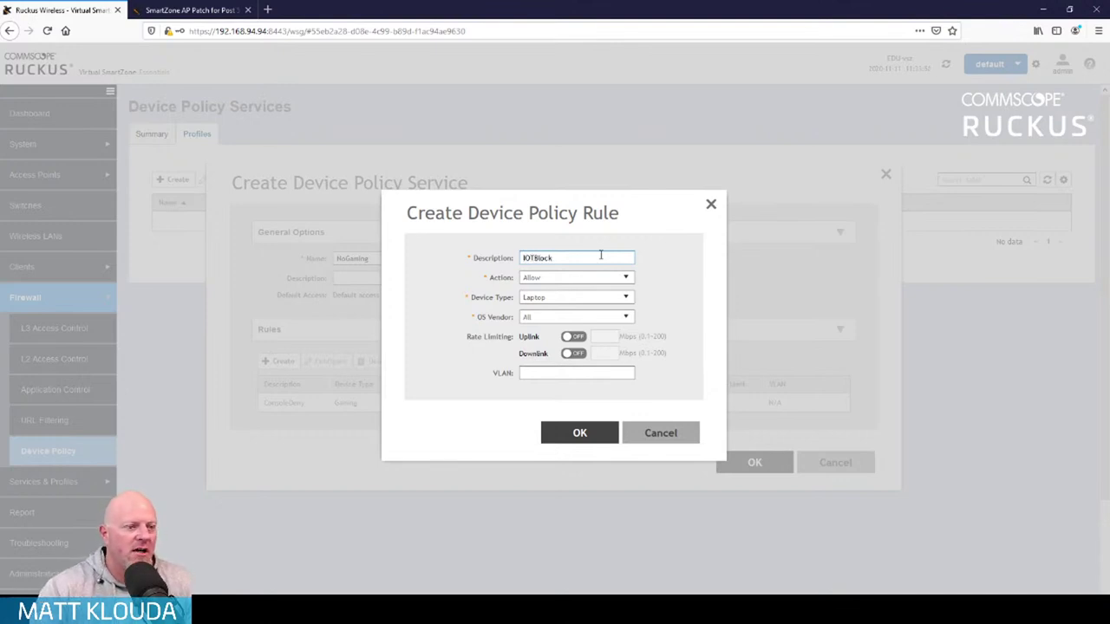
pyautogui.click(627, 278)
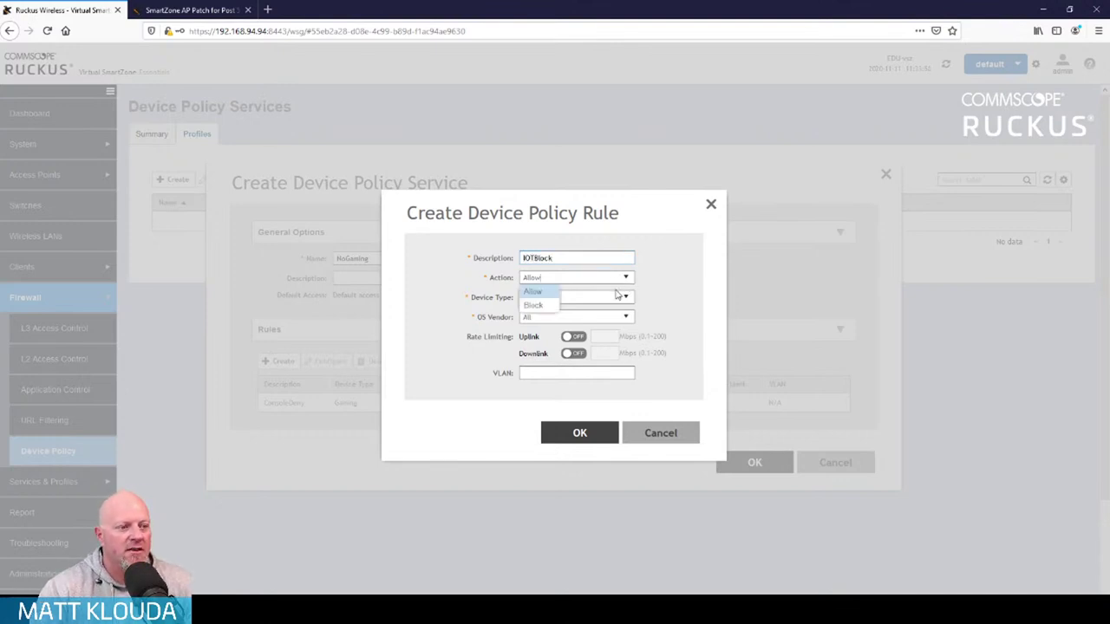
pyautogui.click(540, 306)
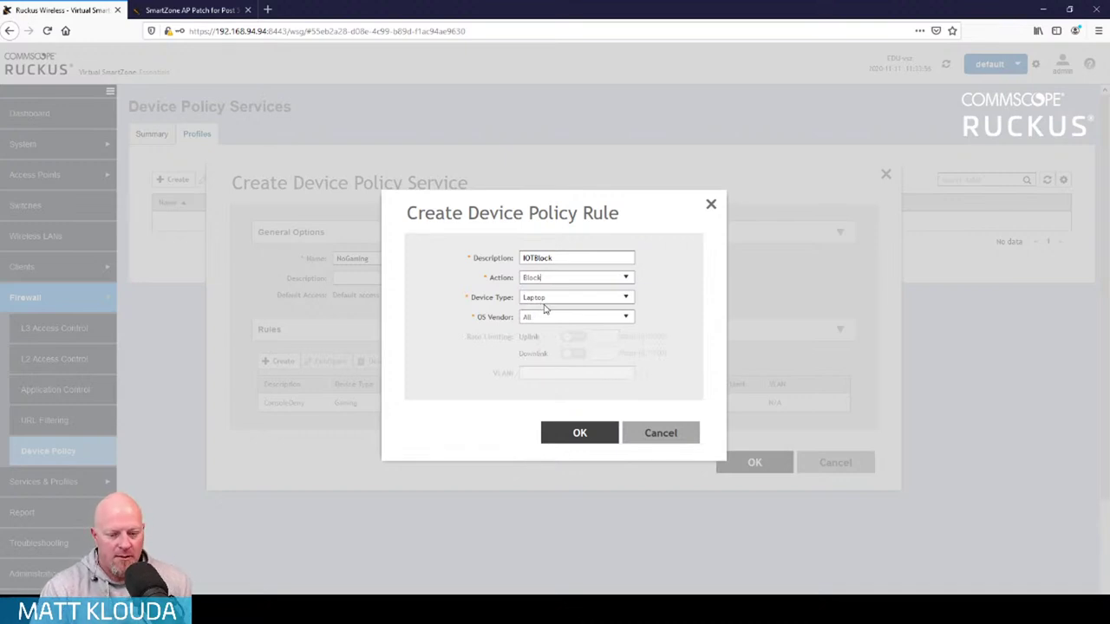
pyautogui.click(626, 299)
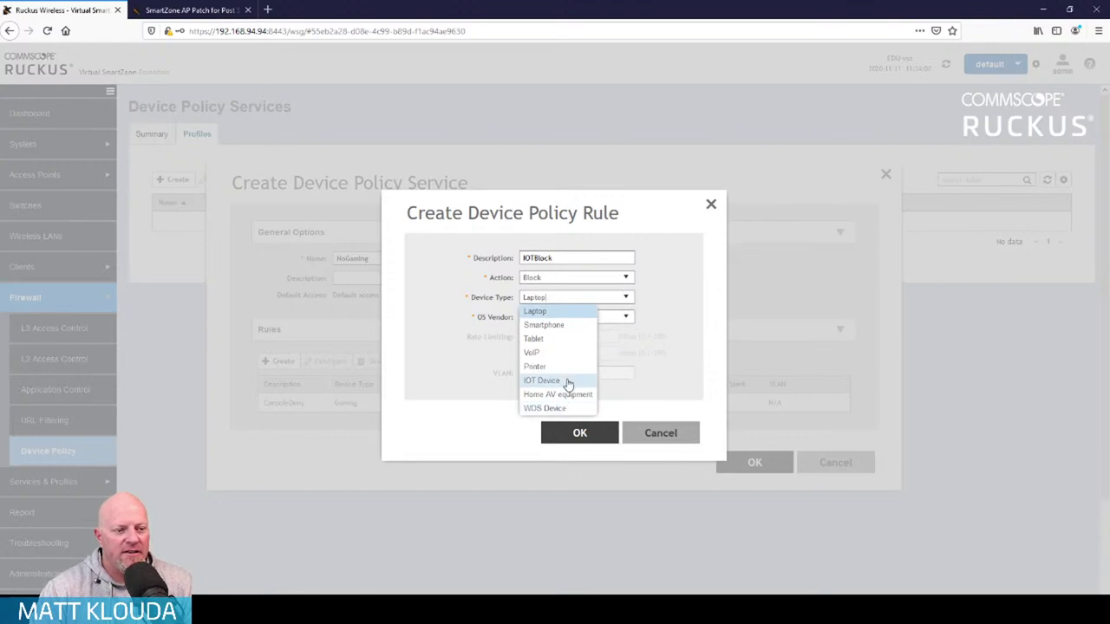
pyautogui.click(568, 382)
# Try Home AV equipment with All OS vendors, then discard the unfinished IOTBlock rule
pyautogui.click(628, 320)
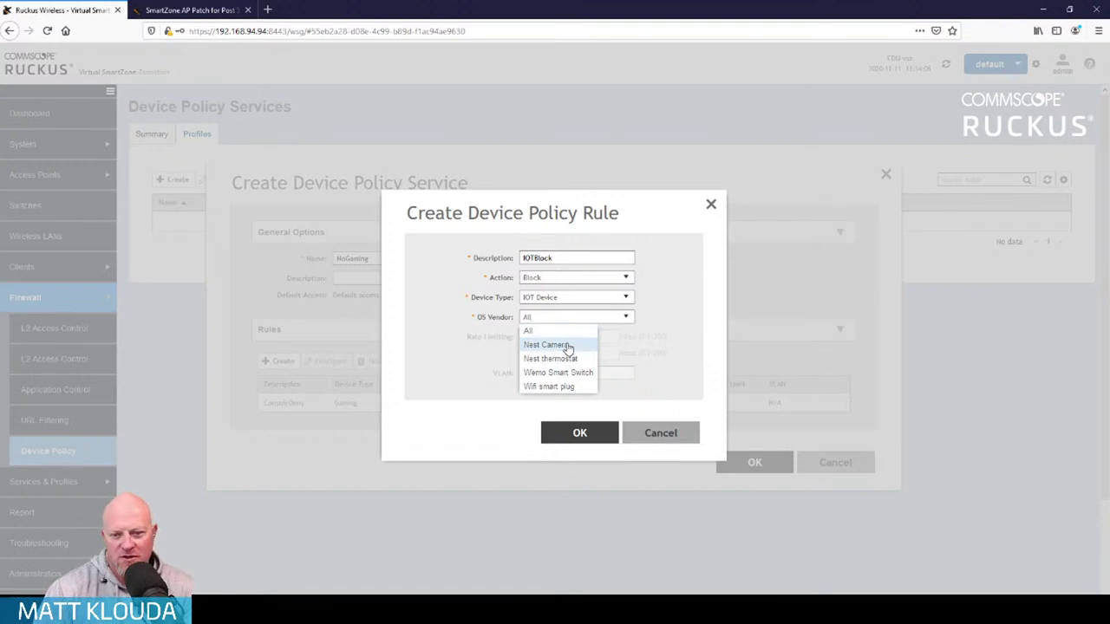
pyautogui.click(668, 312)
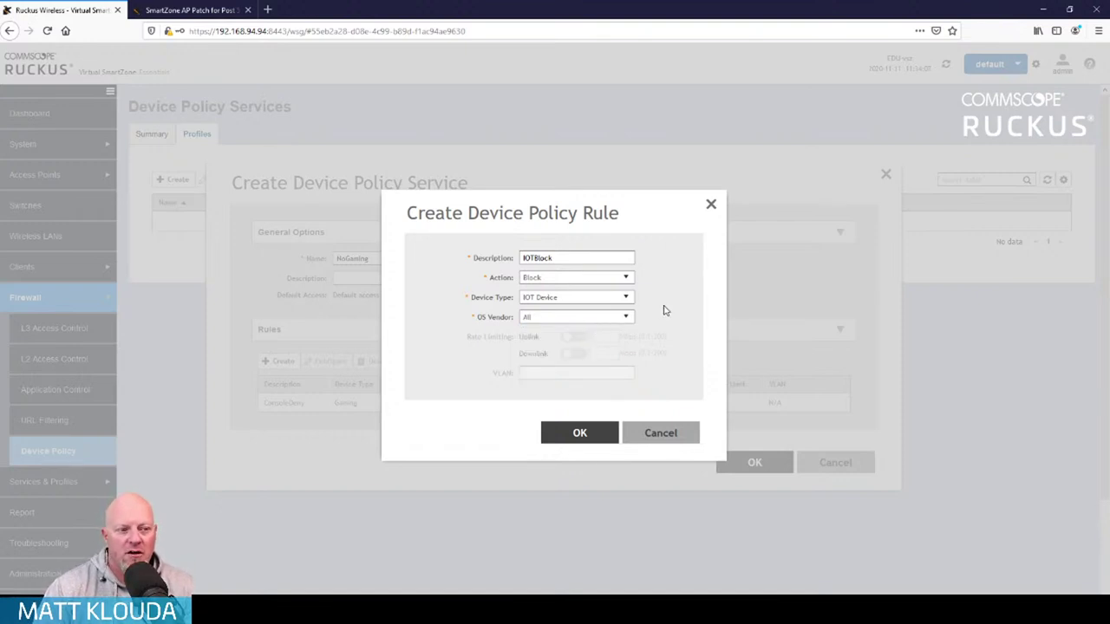
pyautogui.click(628, 300)
pyautogui.click(583, 394)
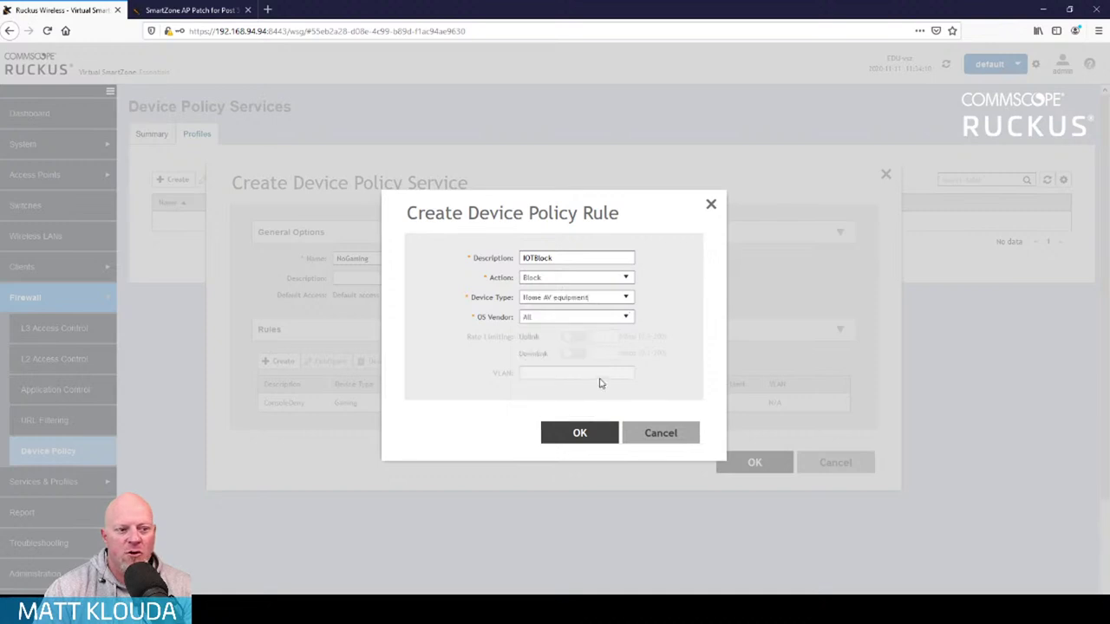
pyautogui.click(628, 320)
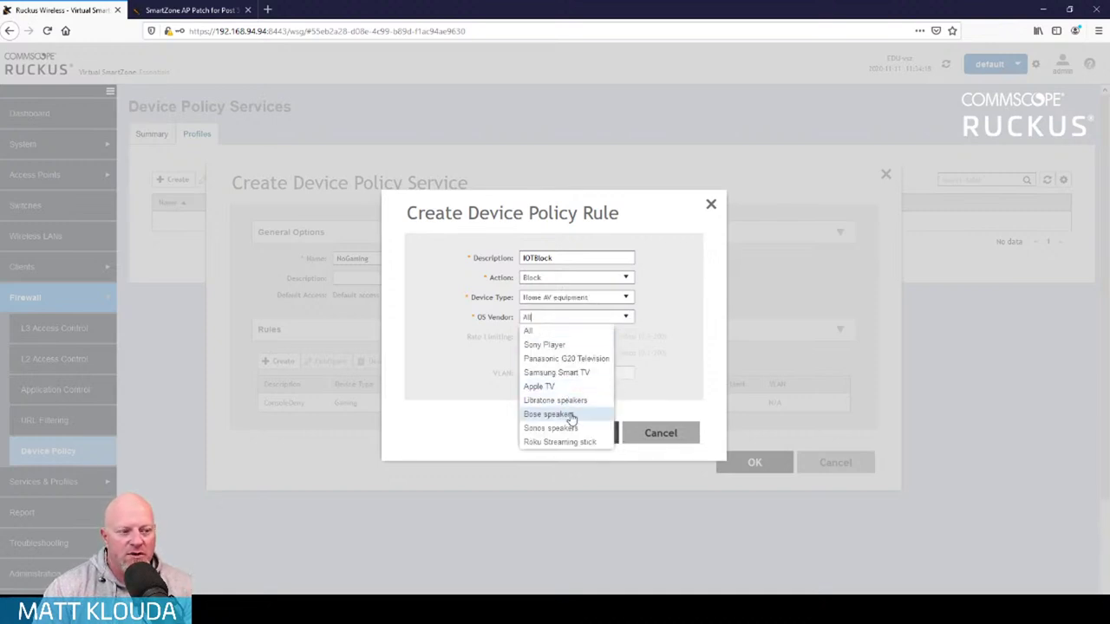
pyautogui.click(561, 334)
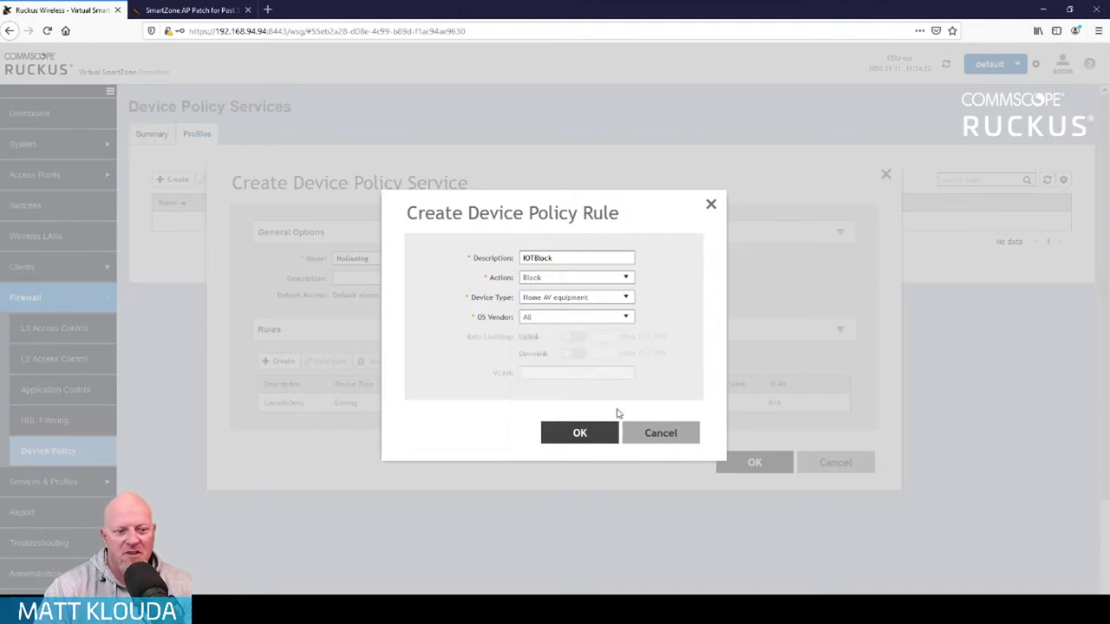
pyautogui.click(662, 431)
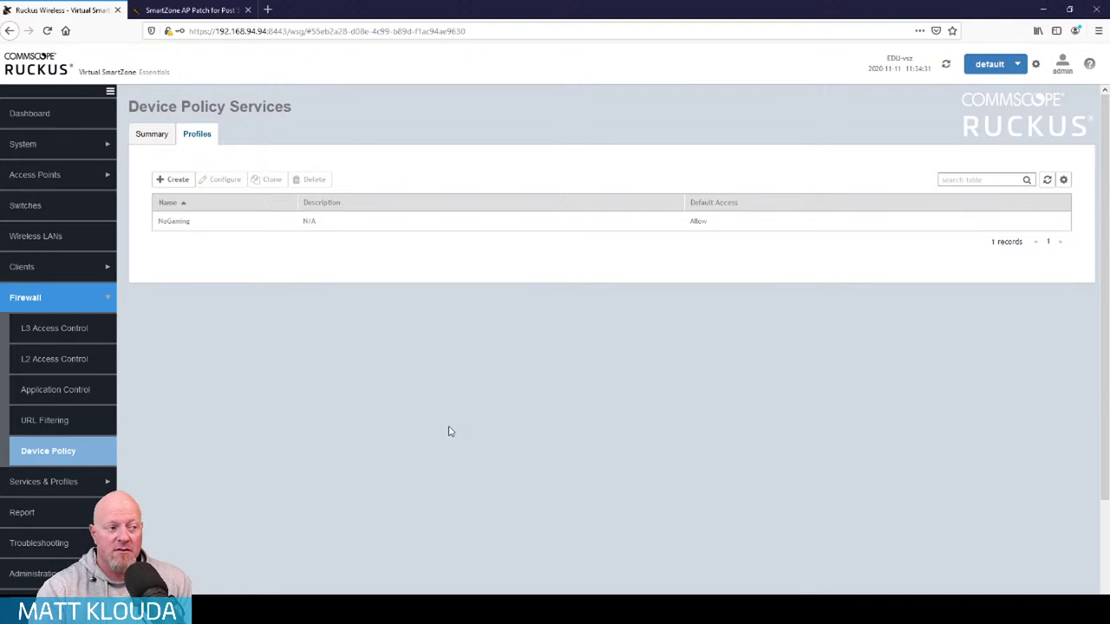
# Open the Access Points list and select RuckusAP in the Students zone
pyautogui.click(66, 176)
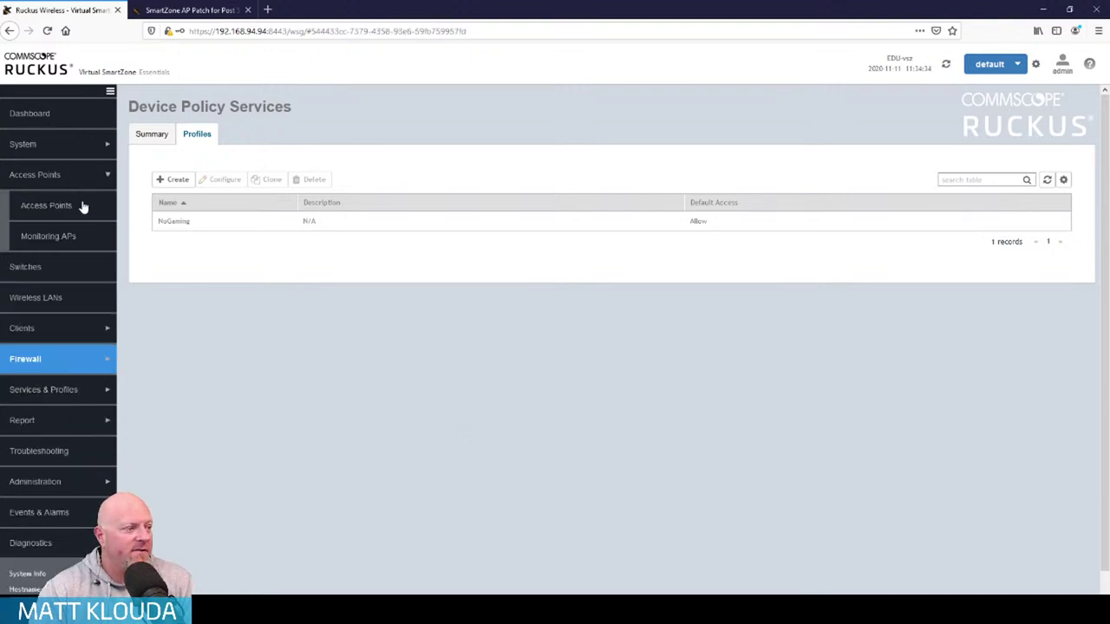
pyautogui.click(79, 206)
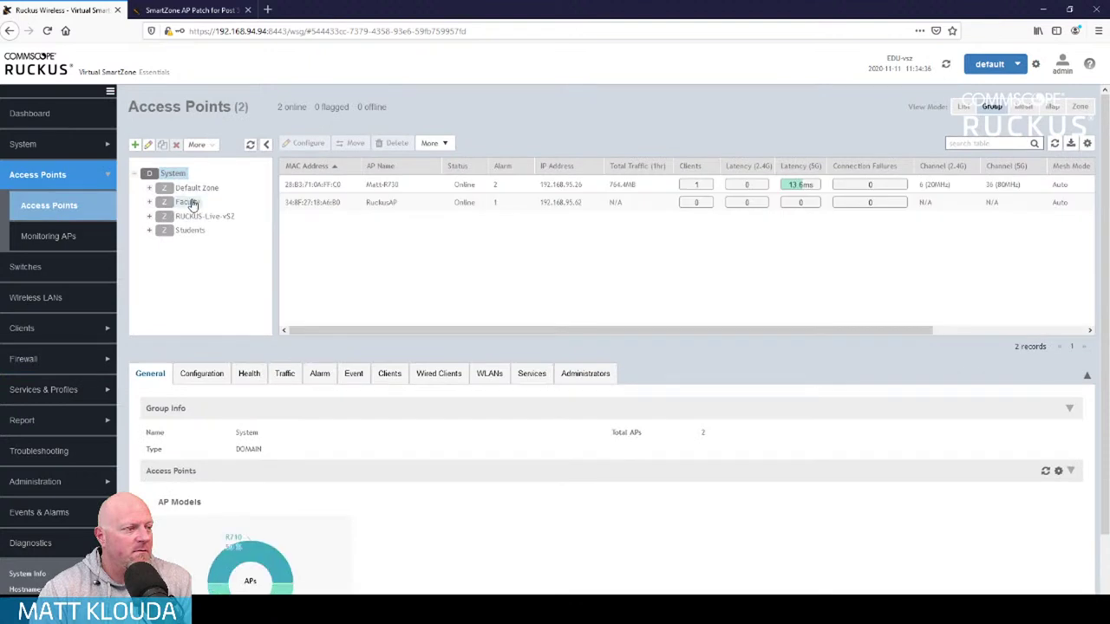
pyautogui.click(190, 230)
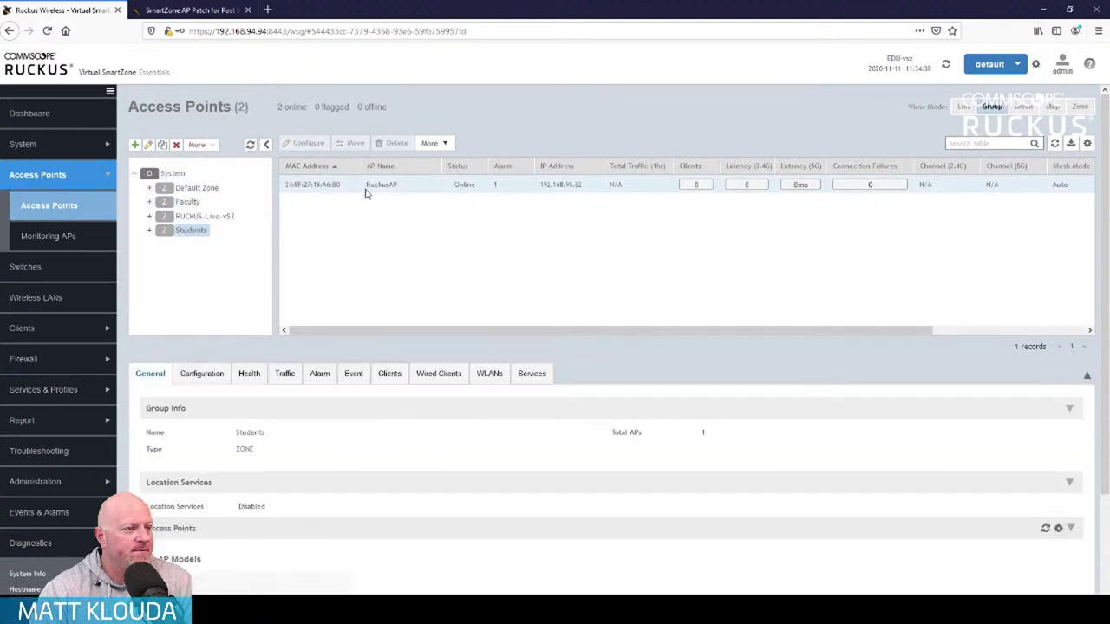
pyautogui.click(404, 187)
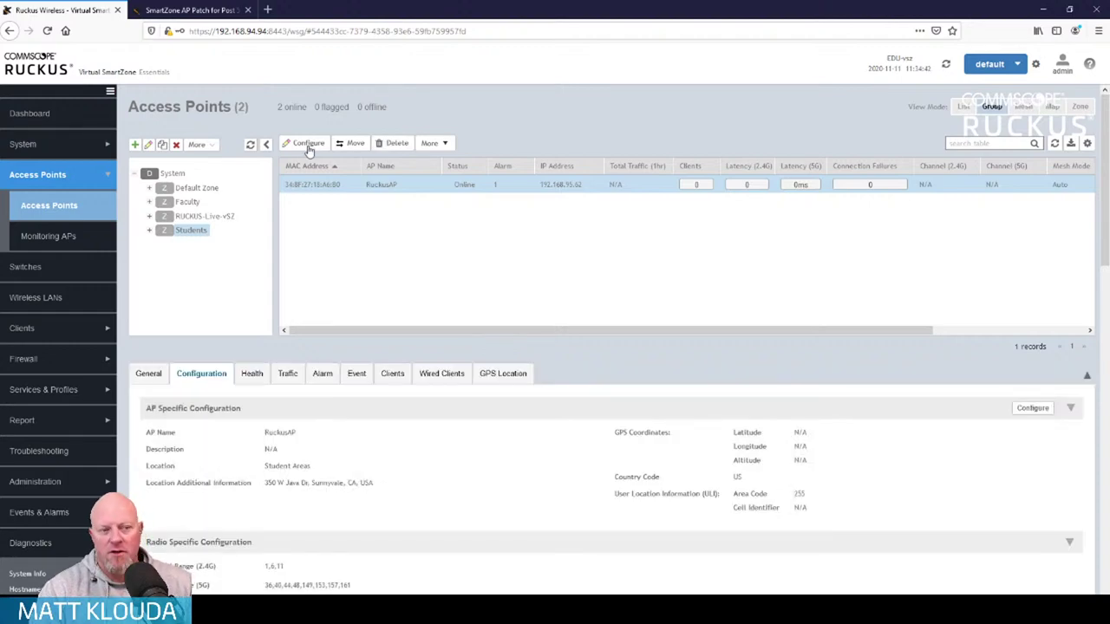
# Review RuckusAP's configuration including Advanced Options, then cancel without saving
pyautogui.click(307, 144)
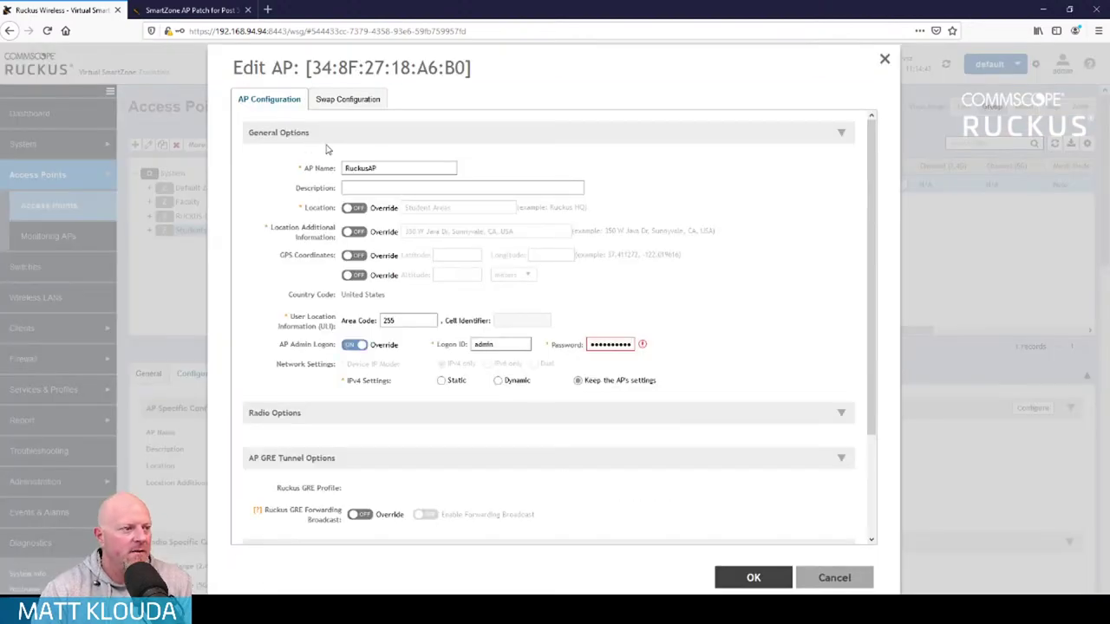
pyautogui.scroll(-5, 584, 301)
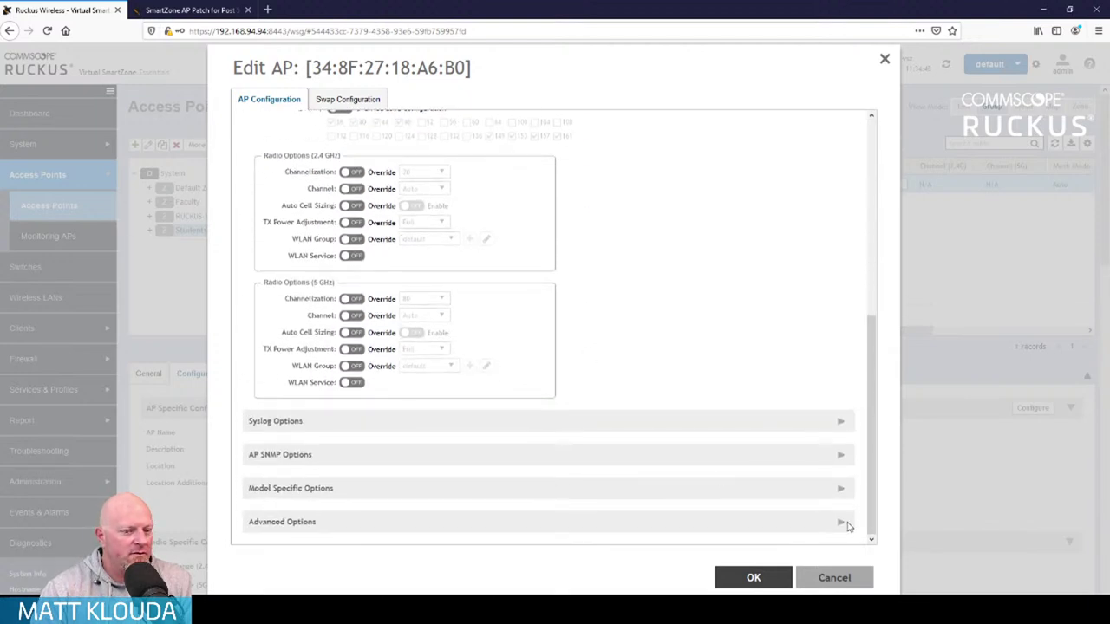
pyautogui.click(841, 523)
pyautogui.scroll(-5, 682, 414)
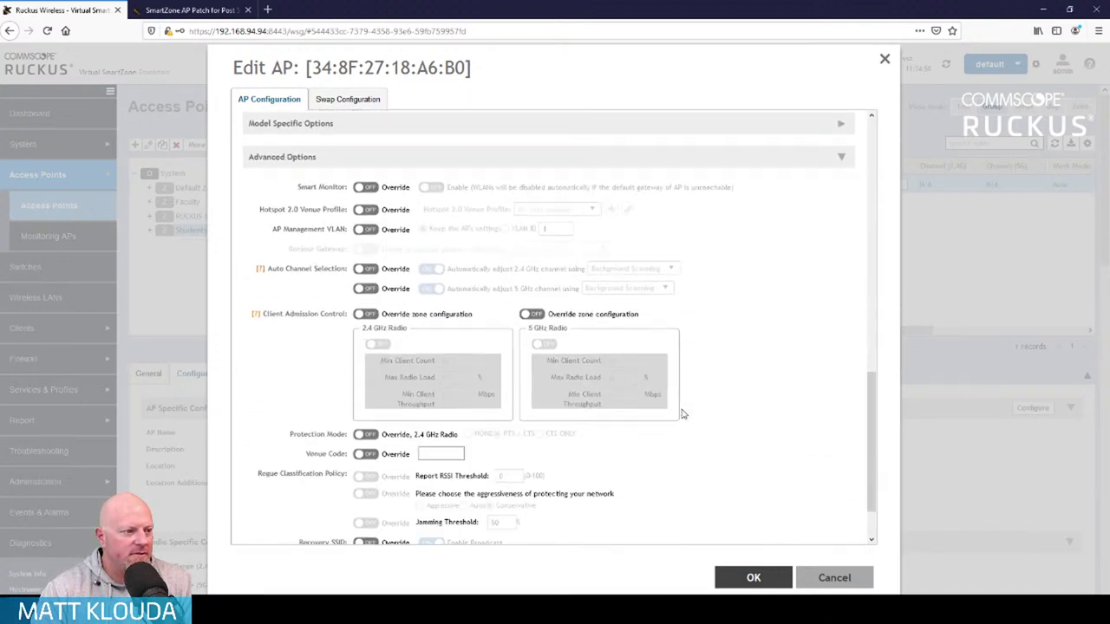
pyautogui.scroll(-2, 683, 415)
pyautogui.scroll(6, 683, 415)
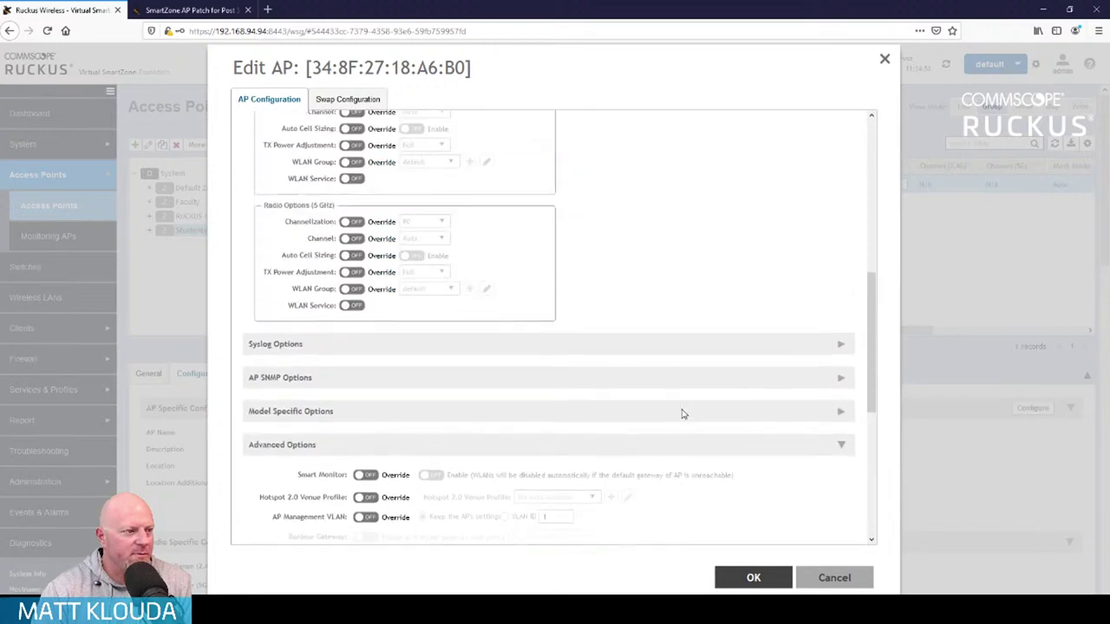
pyautogui.scroll(4, 683, 414)
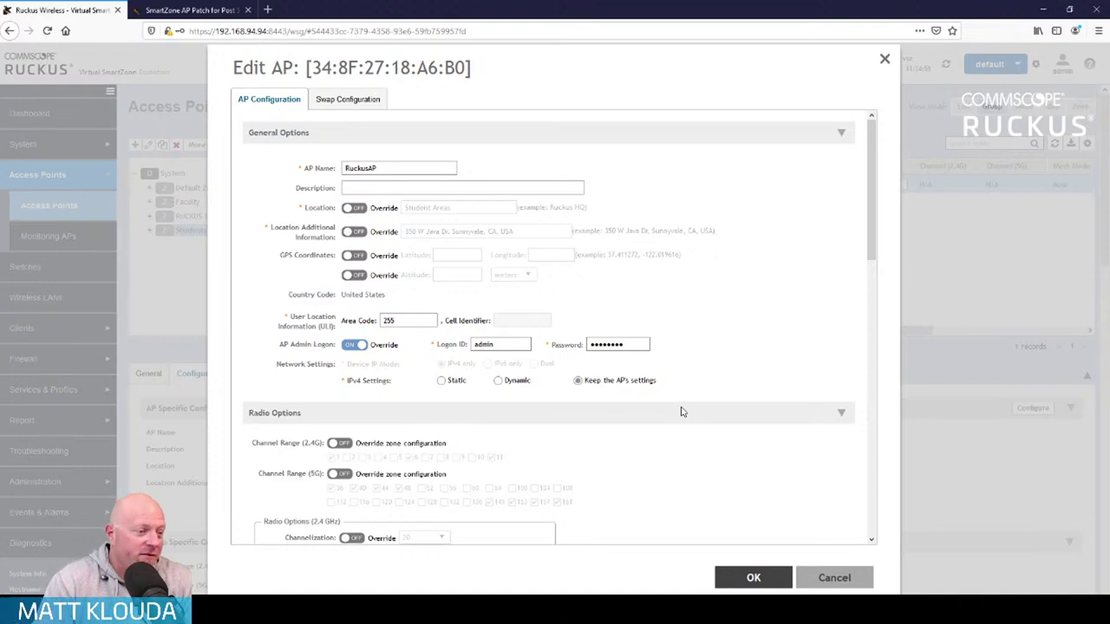
pyautogui.click(835, 579)
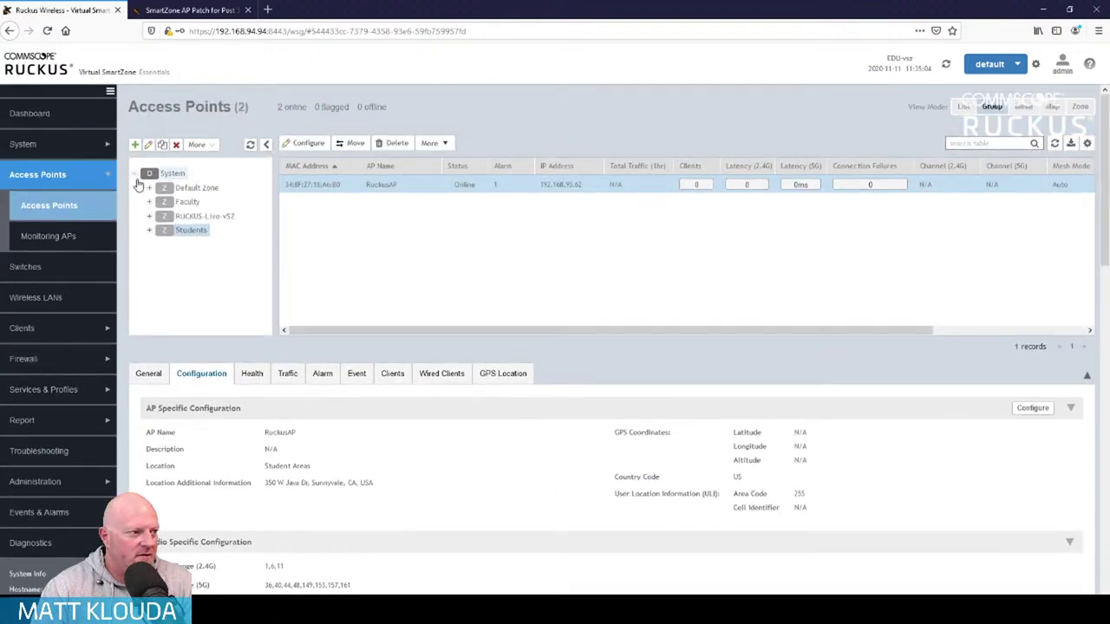
# Open the Students zone's Configure Group dialog and scroll through its settings
pyautogui.click(189, 231)
pyautogui.click(213, 146)
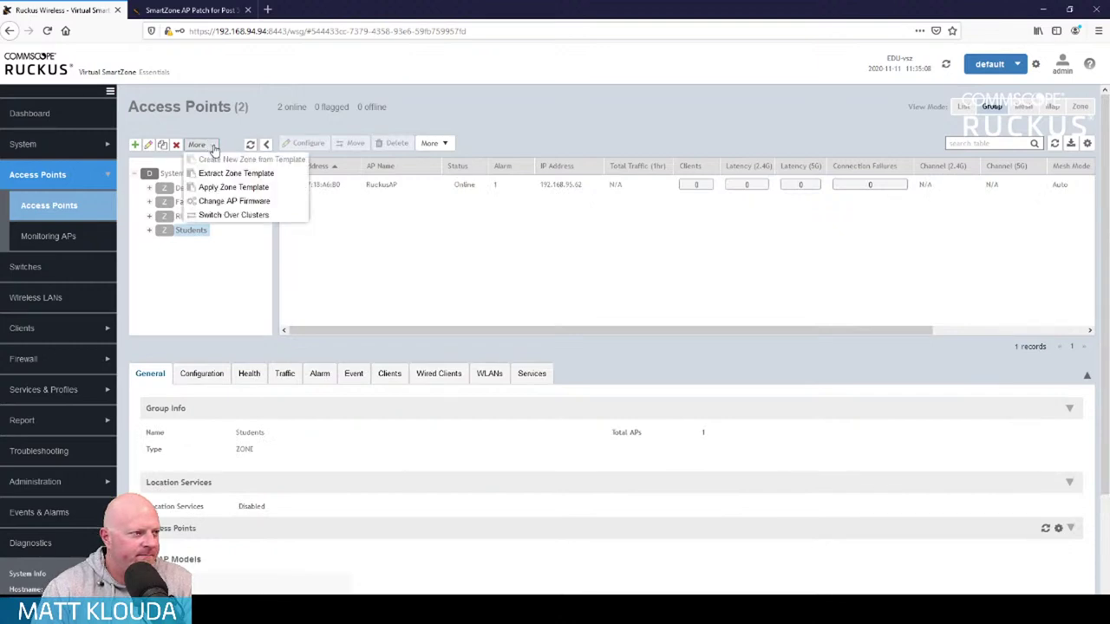
pyautogui.click(215, 111)
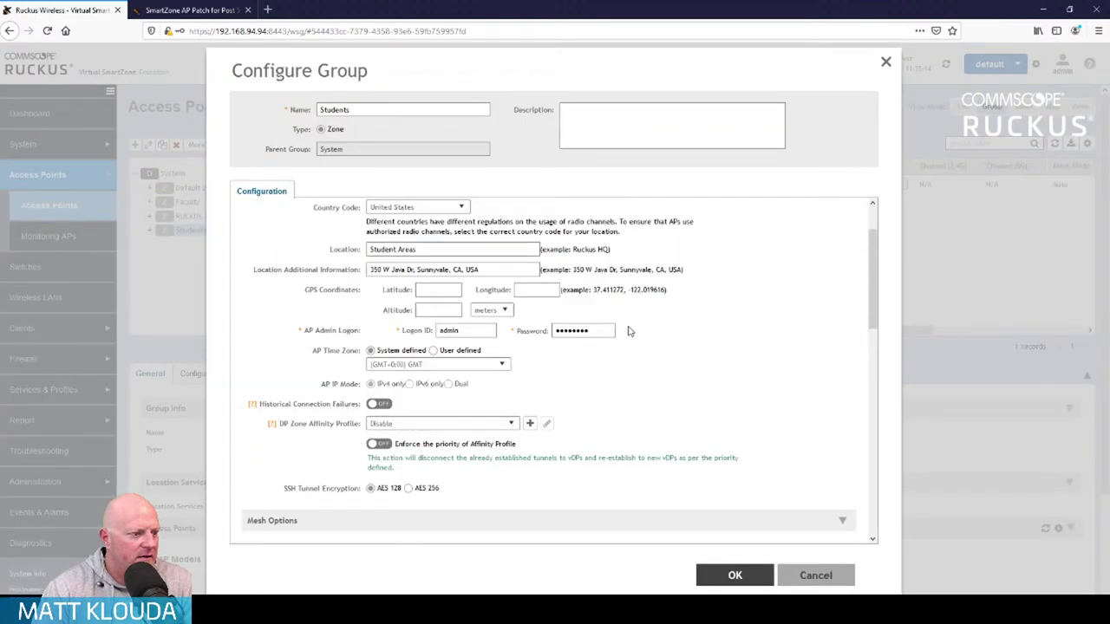
pyautogui.scroll(1, 629, 332)
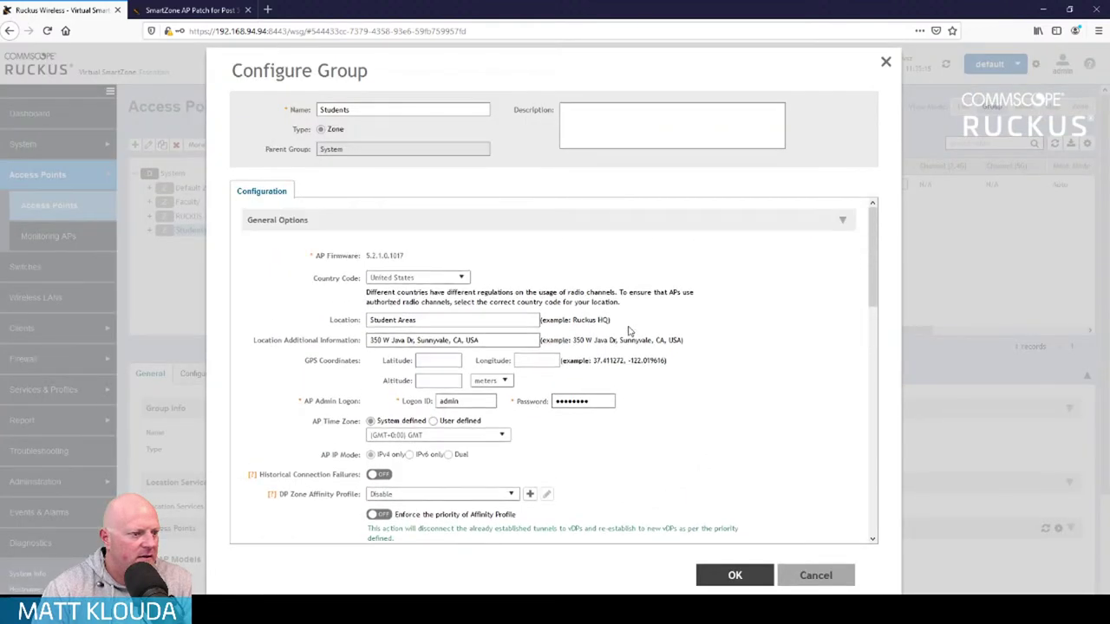
pyautogui.scroll(-3, 629, 332)
pyautogui.scroll(-8, 630, 331)
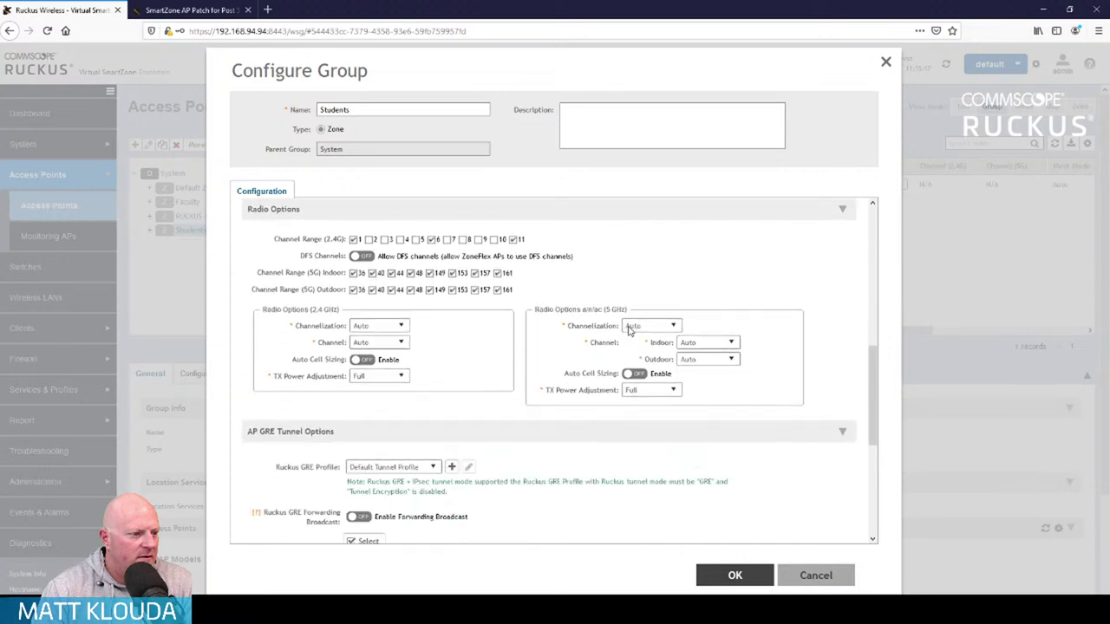
pyautogui.scroll(-3, 630, 332)
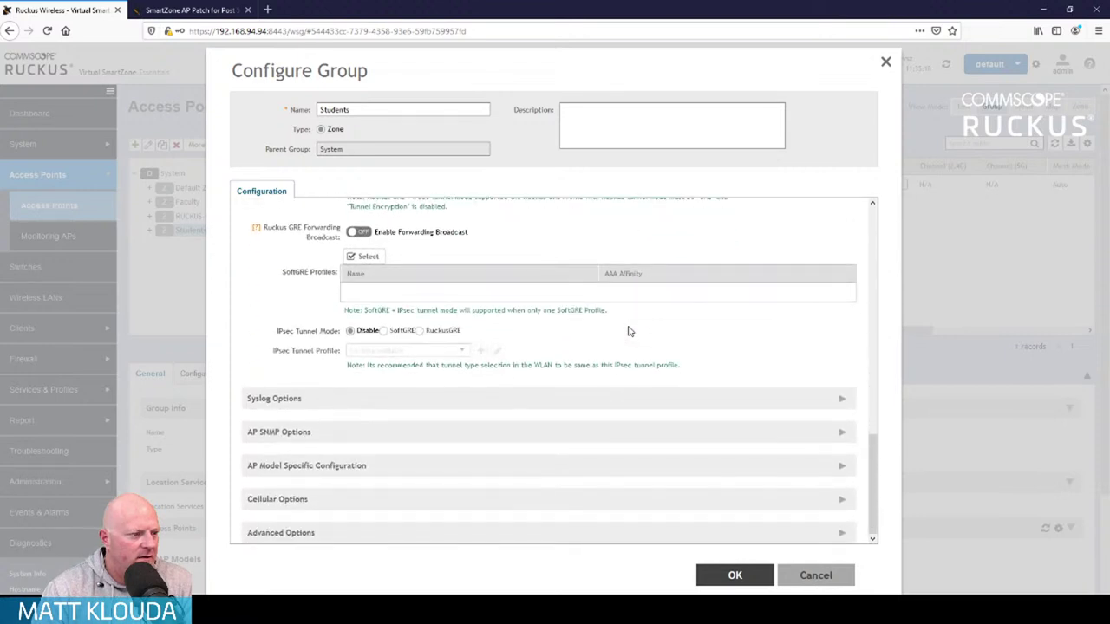
# Review the zone's Advanced Options, close the dialog unsaved and go to Wireless LANs
pyautogui.click(833, 531)
pyautogui.scroll(-5, 691, 362)
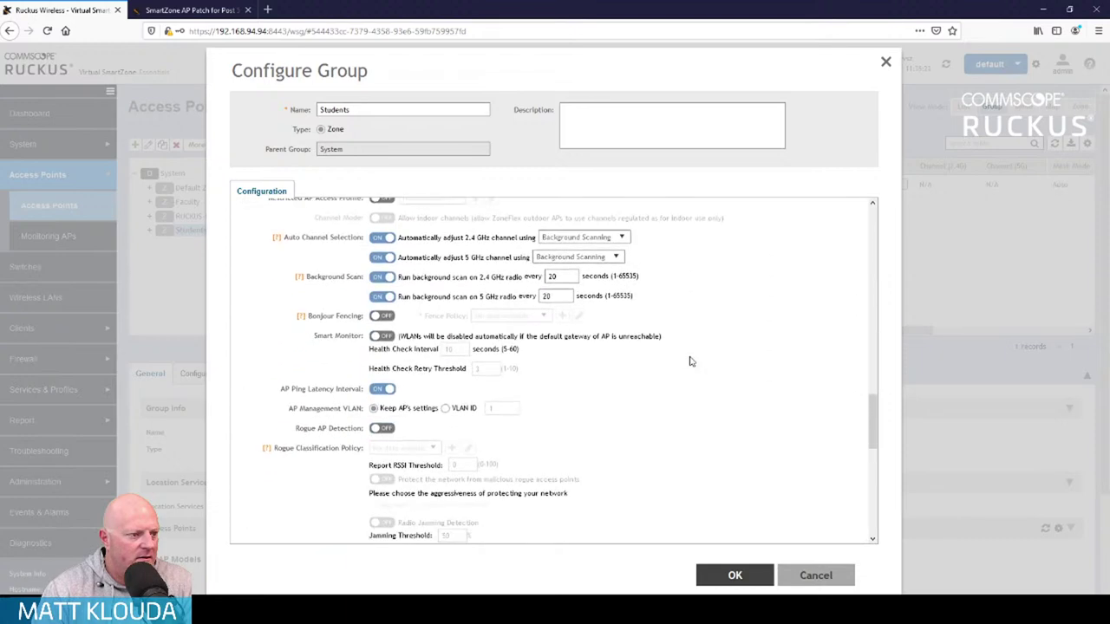
pyautogui.scroll(-5, 691, 362)
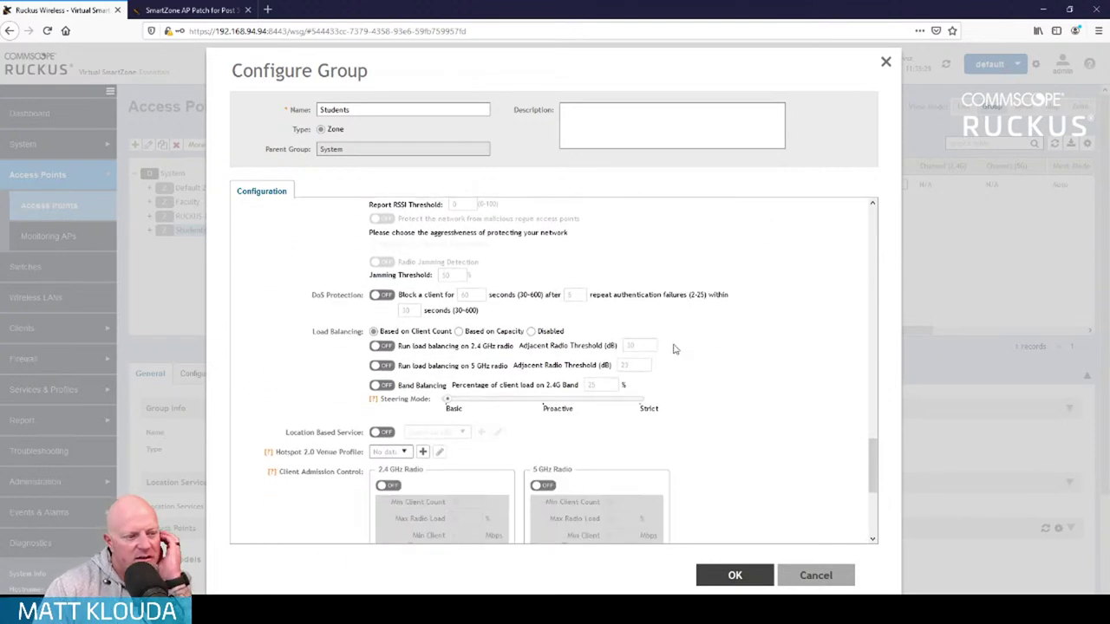
pyautogui.scroll(-5, 674, 348)
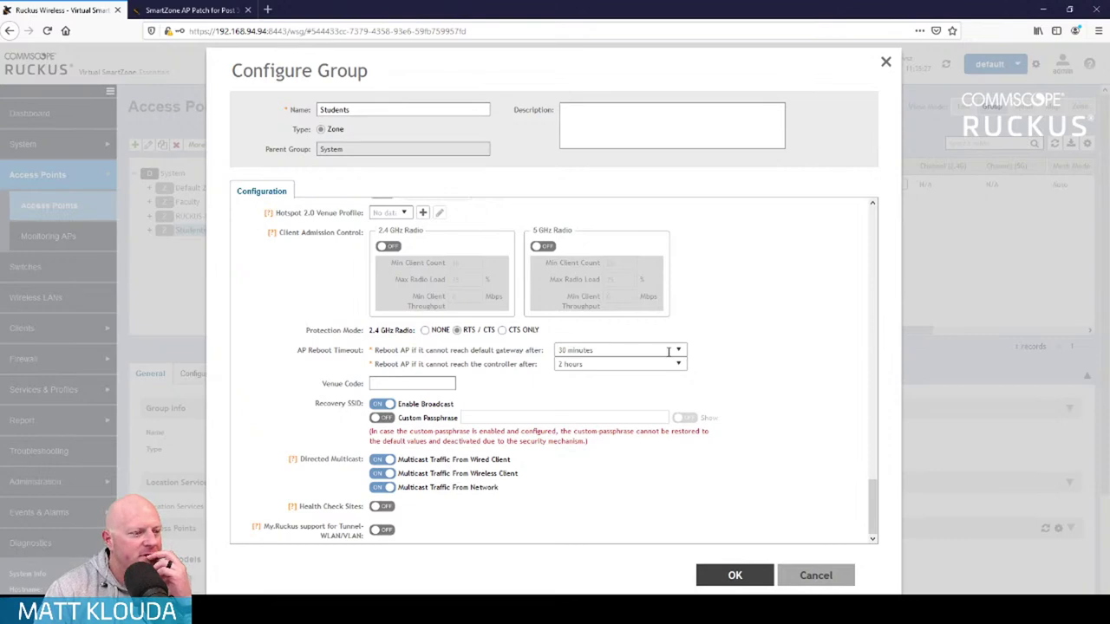
pyautogui.scroll(15, 669, 350)
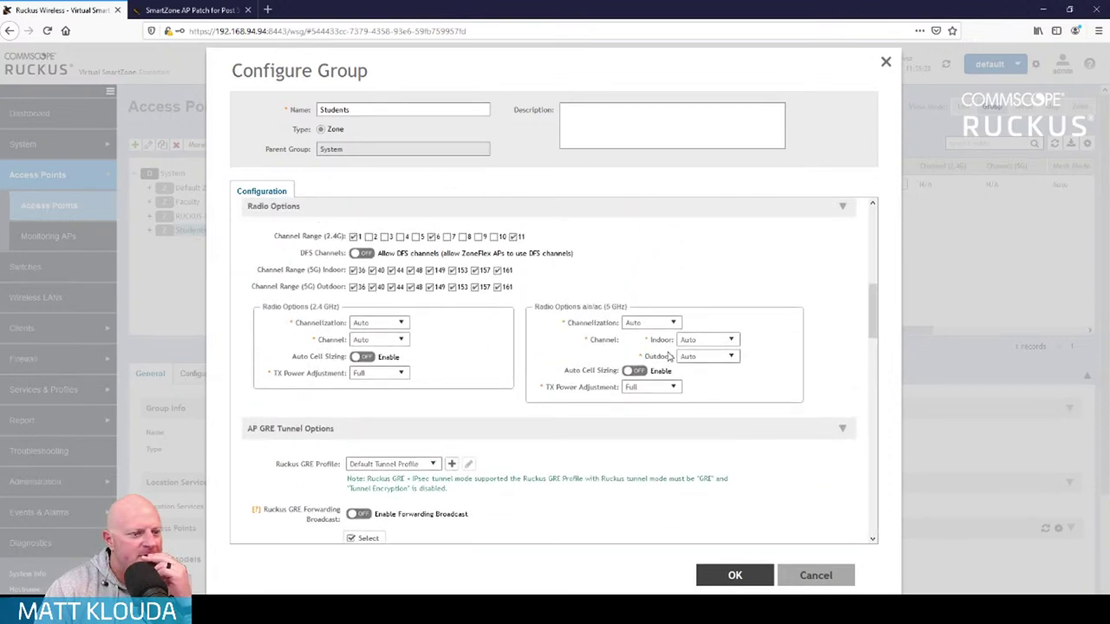
pyautogui.scroll(5, 668, 356)
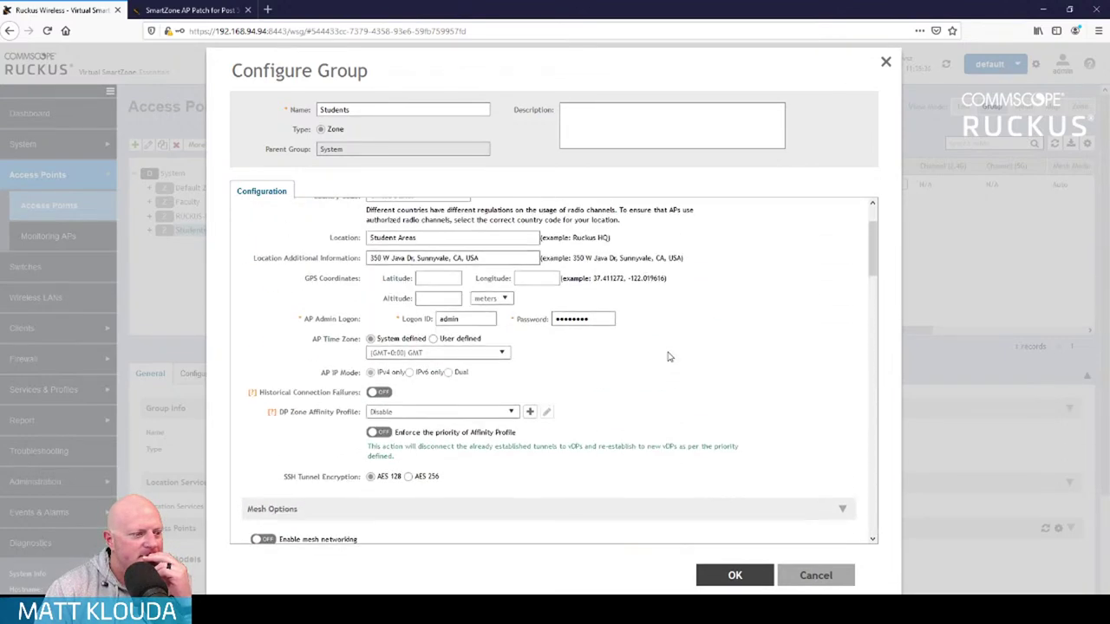
pyautogui.scroll(2, 668, 354)
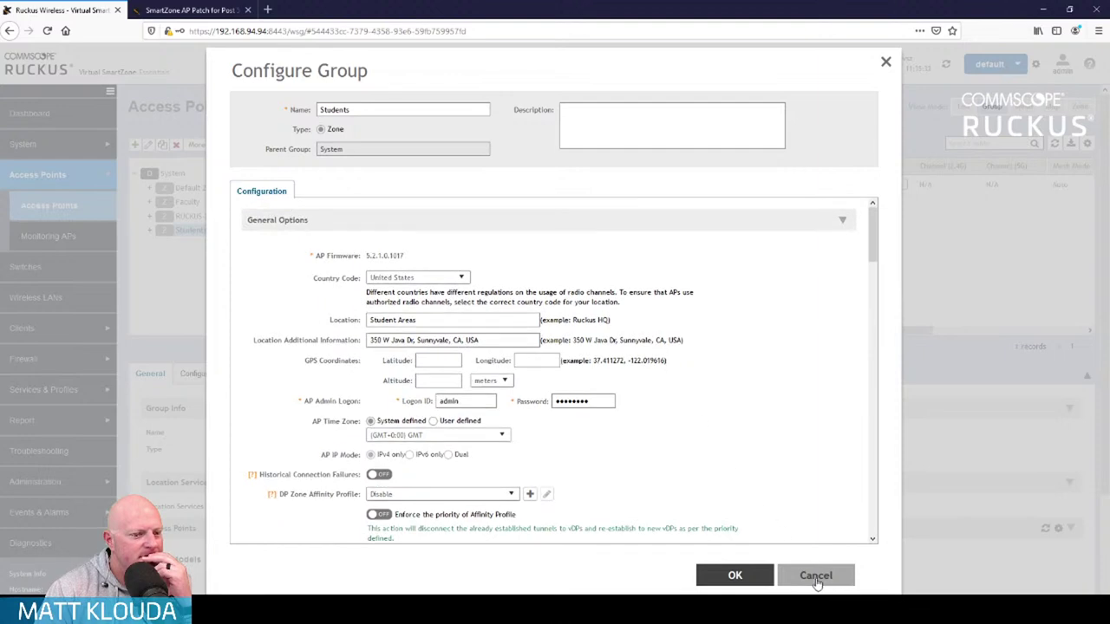
pyautogui.press('Escape')
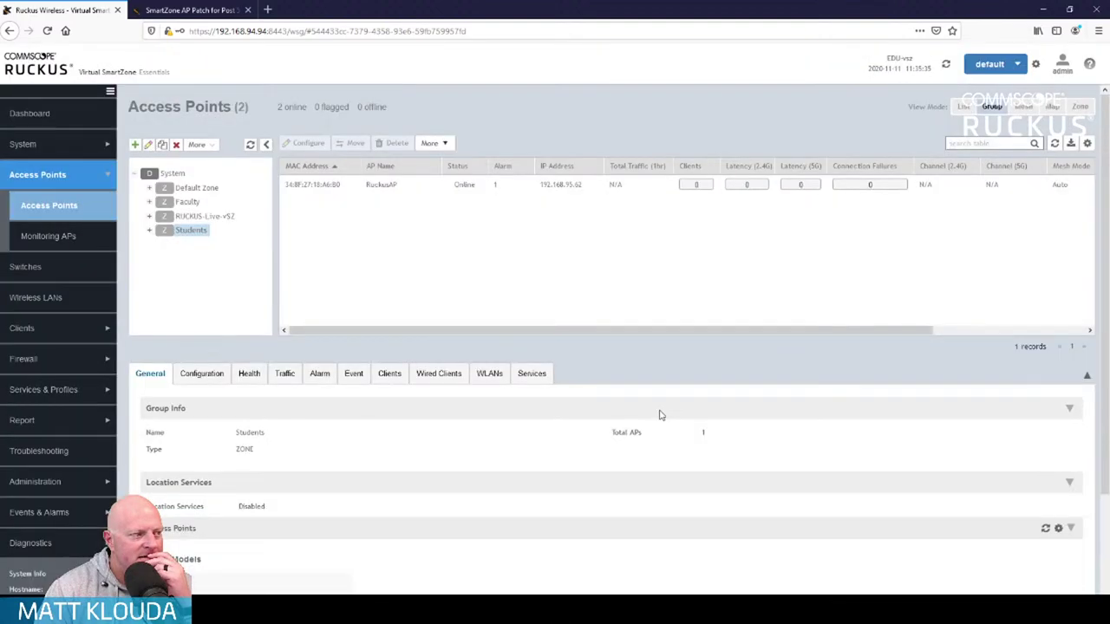
pyautogui.click(62, 300)
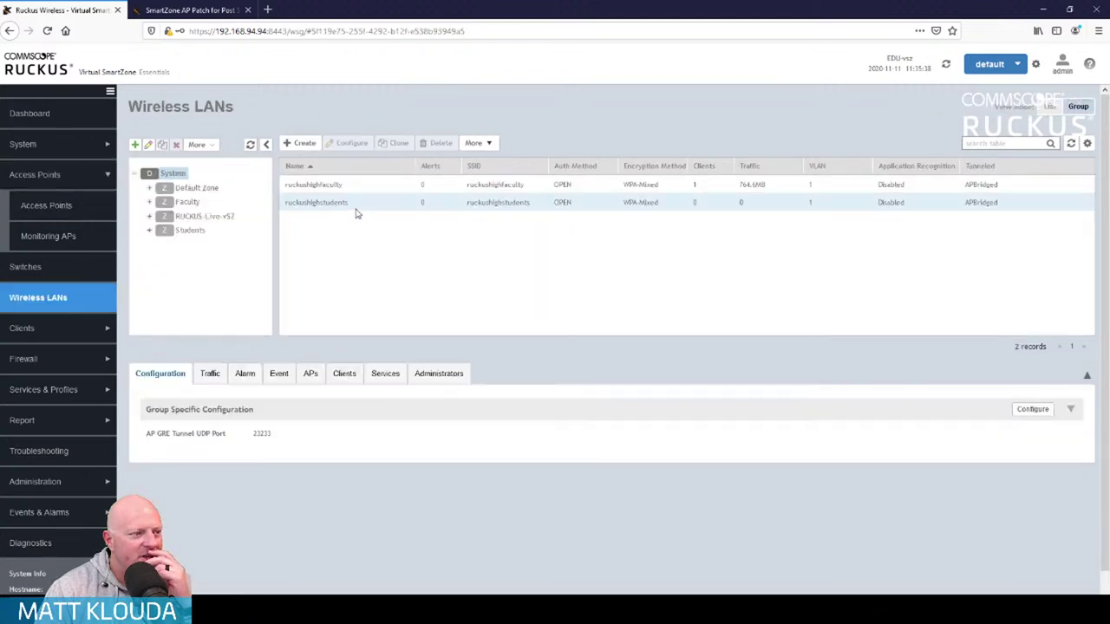
# Open the ruckushighstudents WLAN for editing and expand its Firewall Options
pyautogui.click(354, 206)
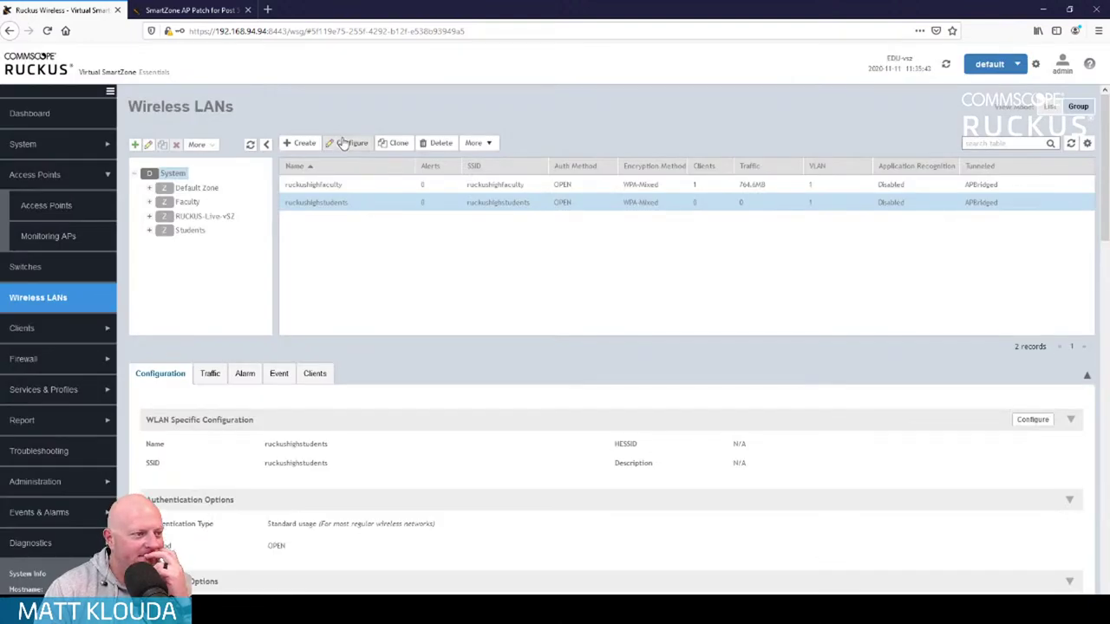
pyautogui.click(347, 143)
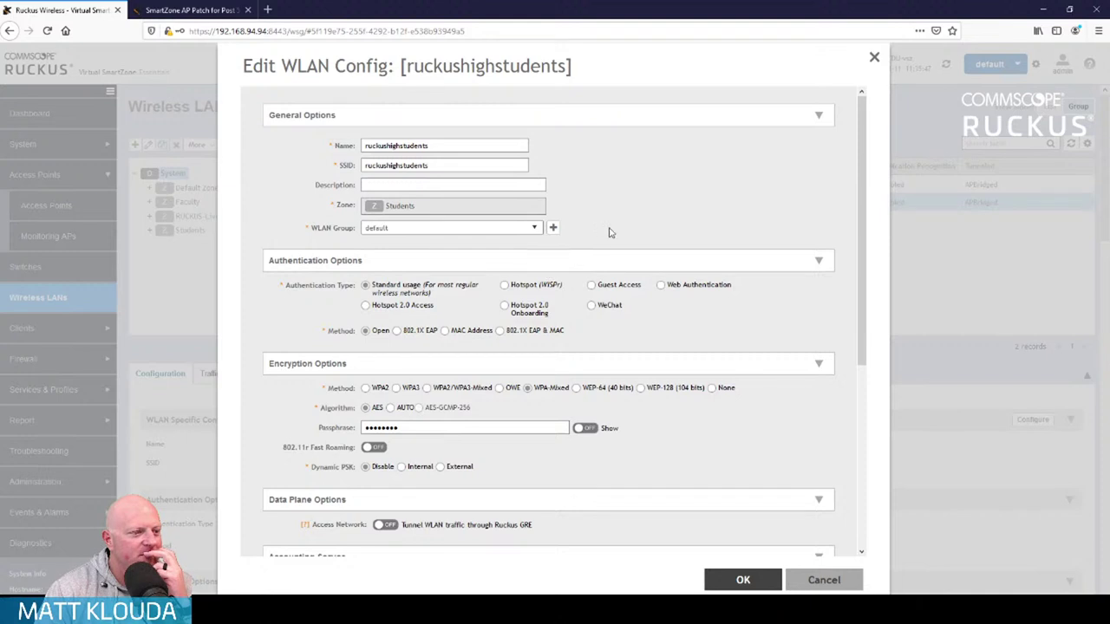
pyautogui.scroll(-3, 697, 339)
pyautogui.scroll(-3, 697, 339)
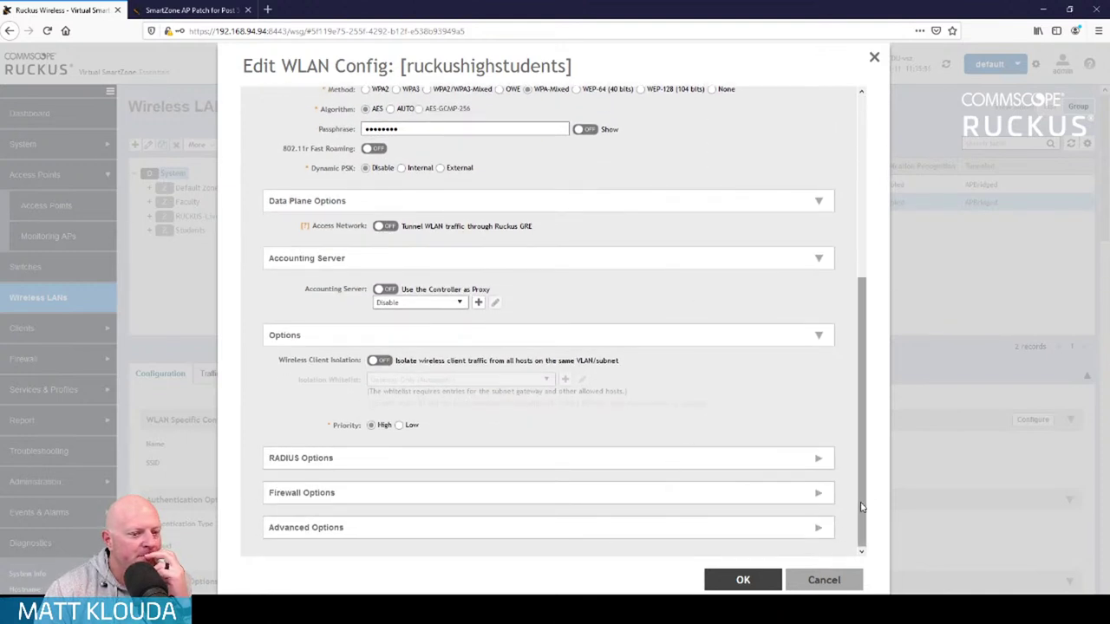
pyautogui.click(818, 493)
pyautogui.scroll(-1, 661, 383)
pyautogui.scroll(-2, 650, 380)
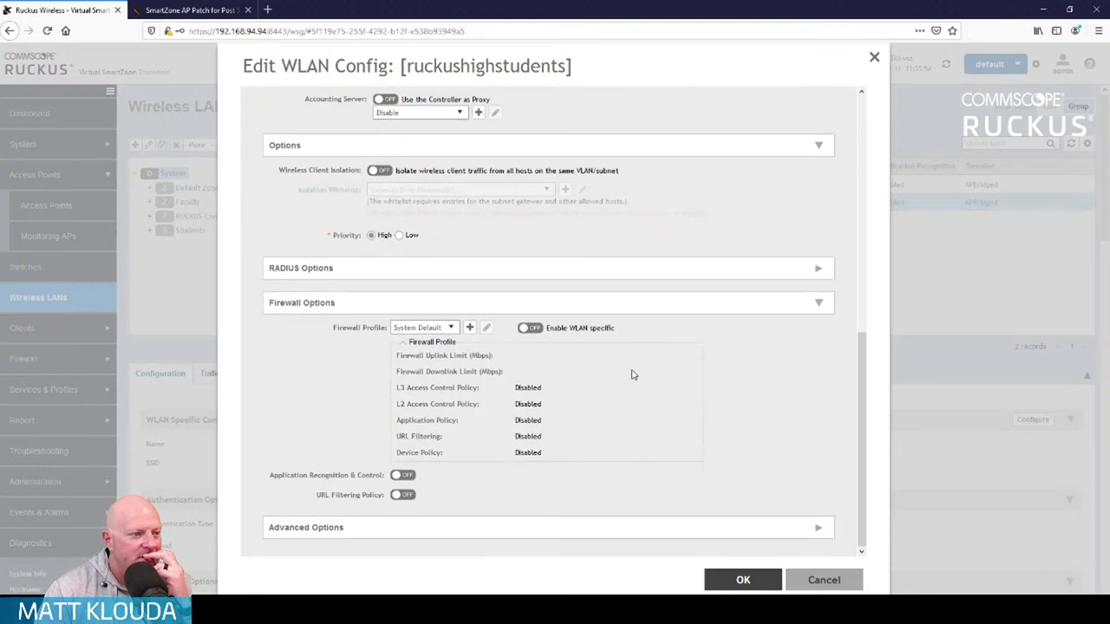
# Keep the firewall profile and switch on Application Recognition & Control and URL Filtering Policy
pyautogui.click(451, 329)
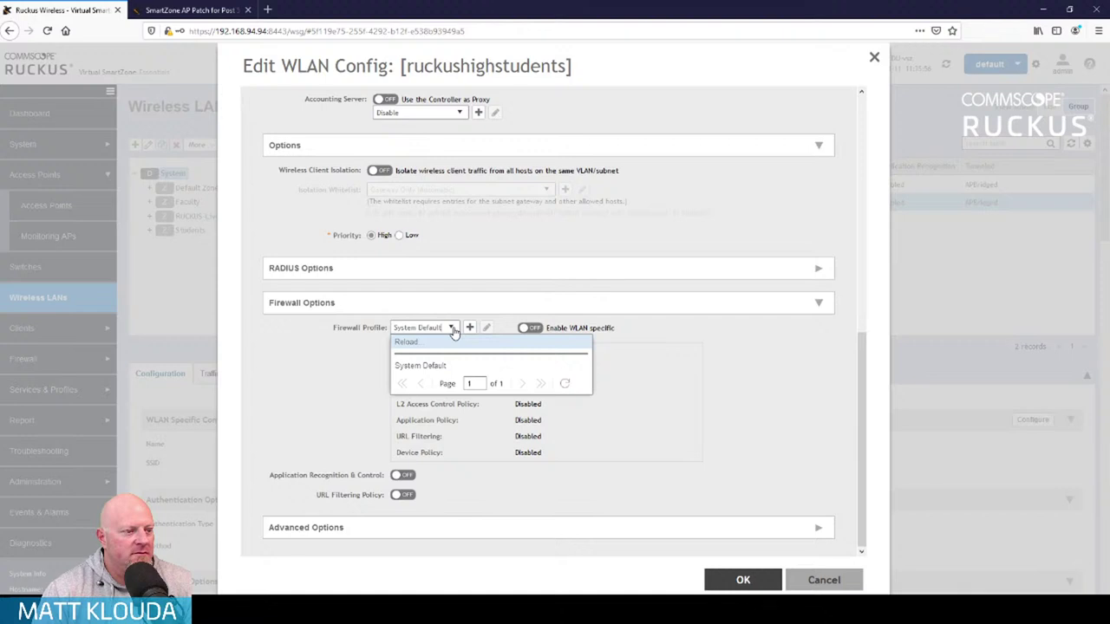
pyautogui.click(746, 435)
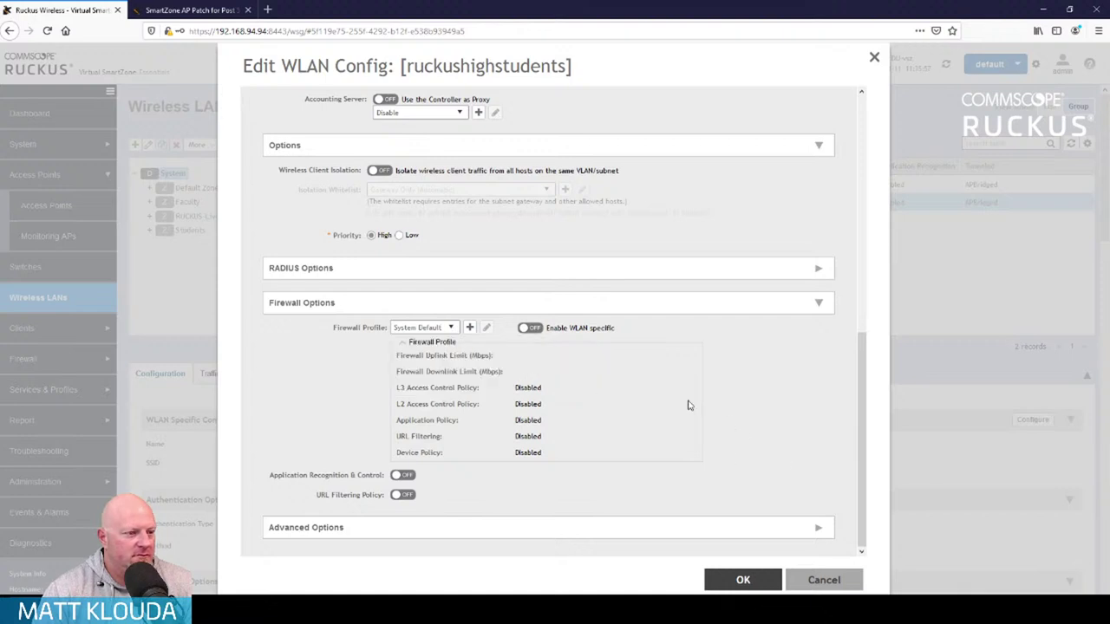
pyautogui.click(406, 477)
pyautogui.click(404, 496)
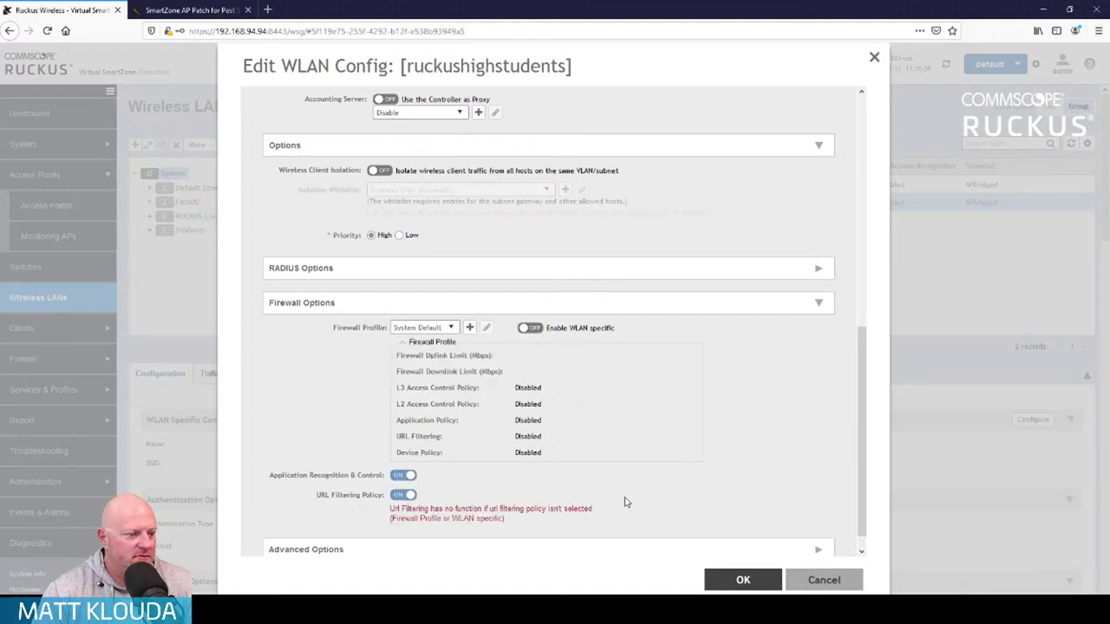
pyautogui.scroll(-1, 620, 501)
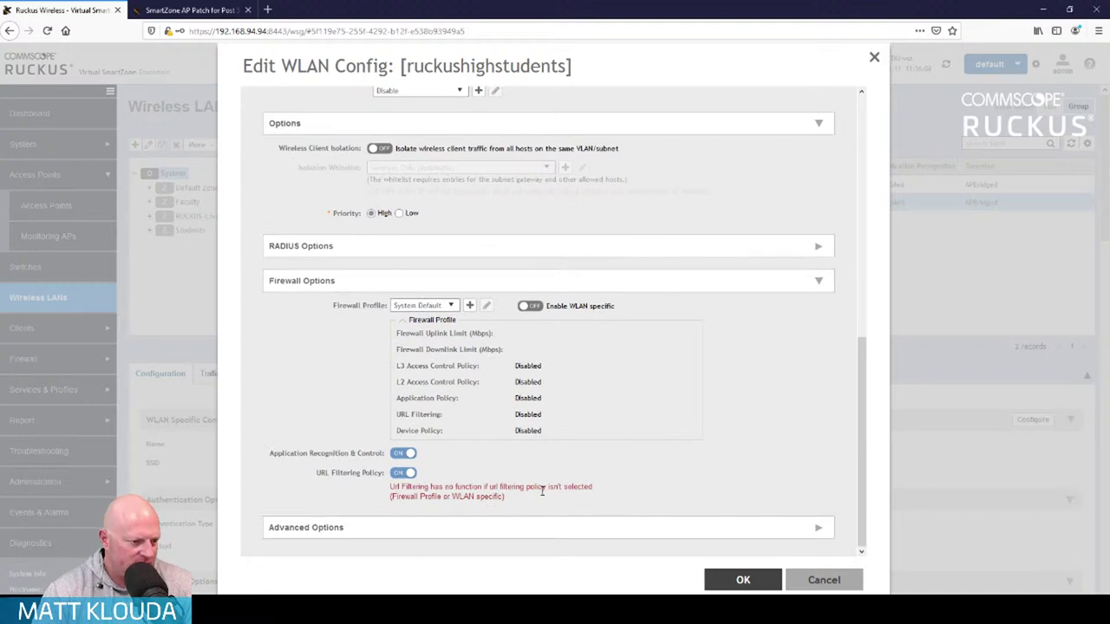
# Enable WLAN-specific firewall with StudentAppBlock, AdultBlock URL filtering and NoGaming device policies
pyautogui.click(531, 307)
pyautogui.scroll(-1, 575, 347)
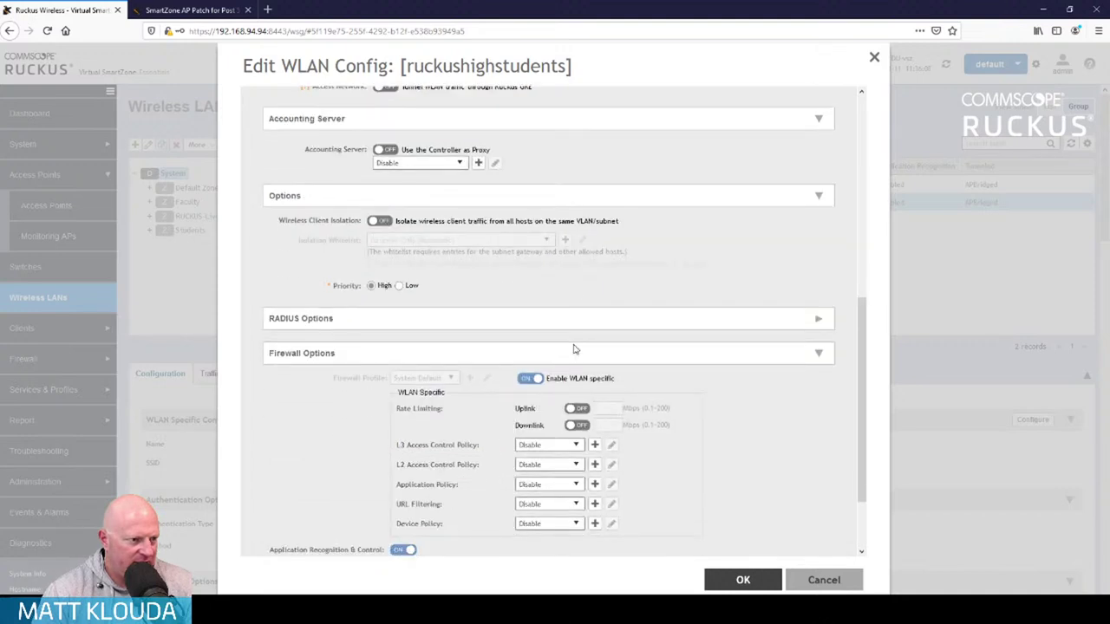
pyautogui.scroll(-2, 573, 350)
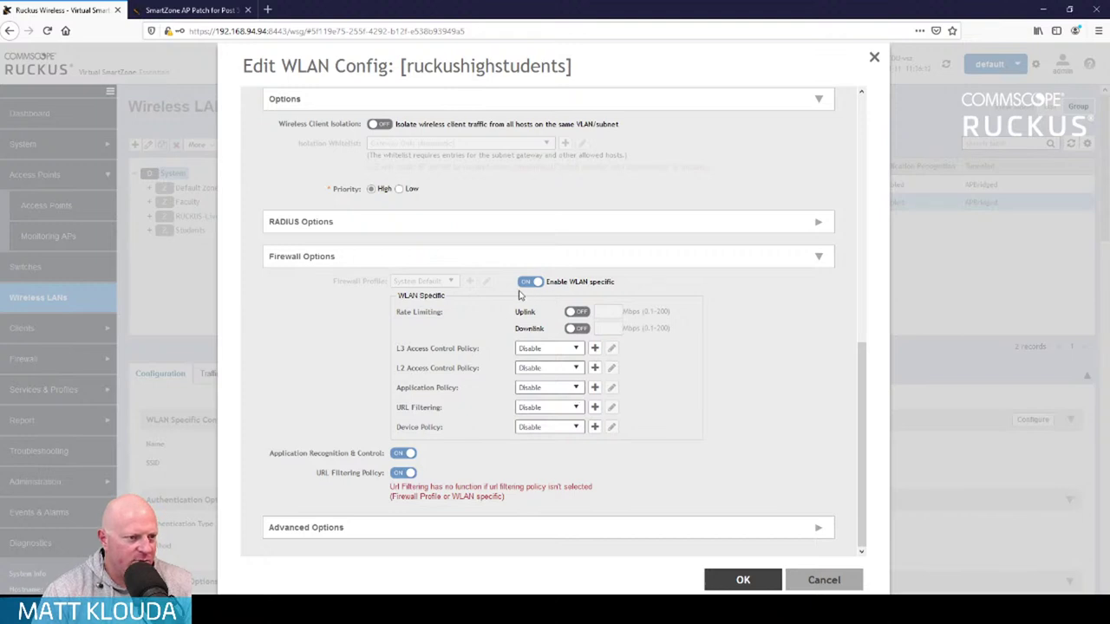
pyautogui.click(575, 388)
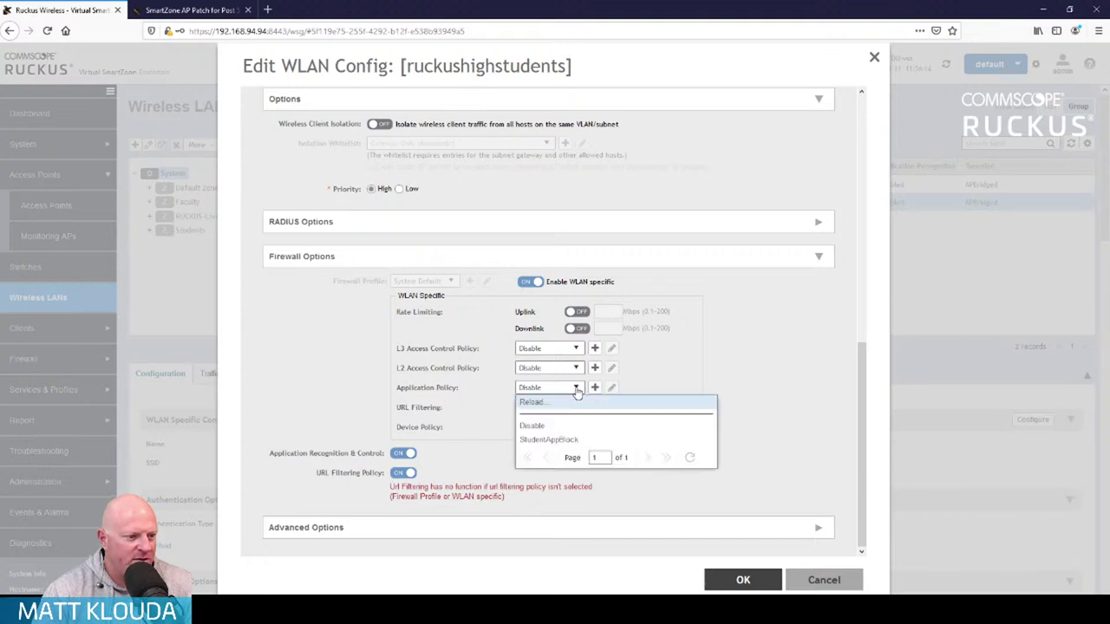
pyautogui.click(581, 441)
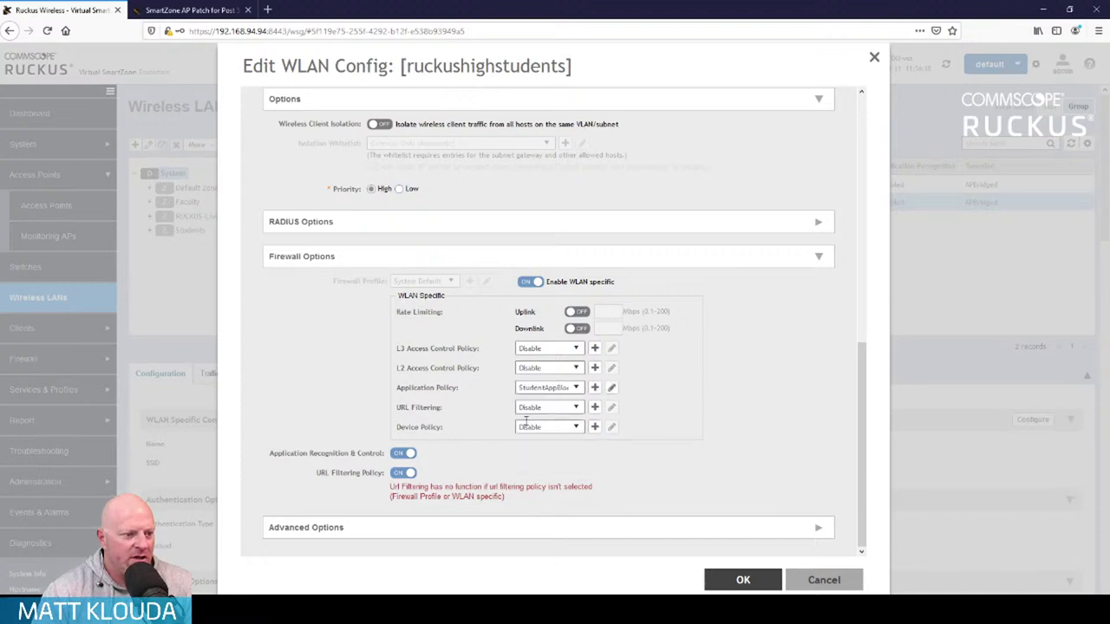
pyautogui.click(576, 409)
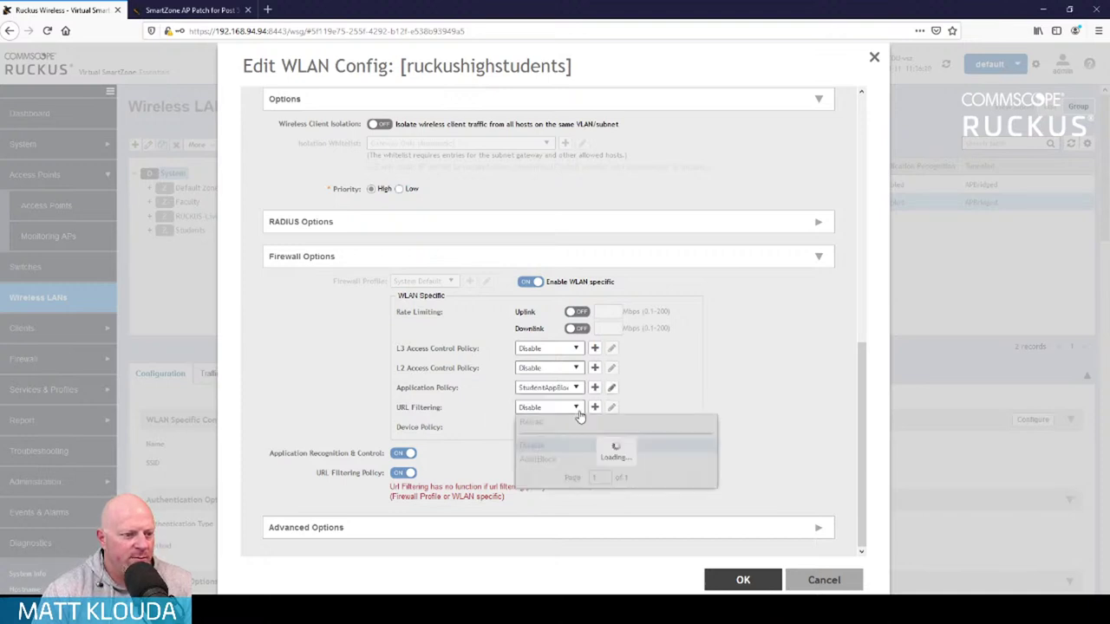
pyautogui.click(579, 464)
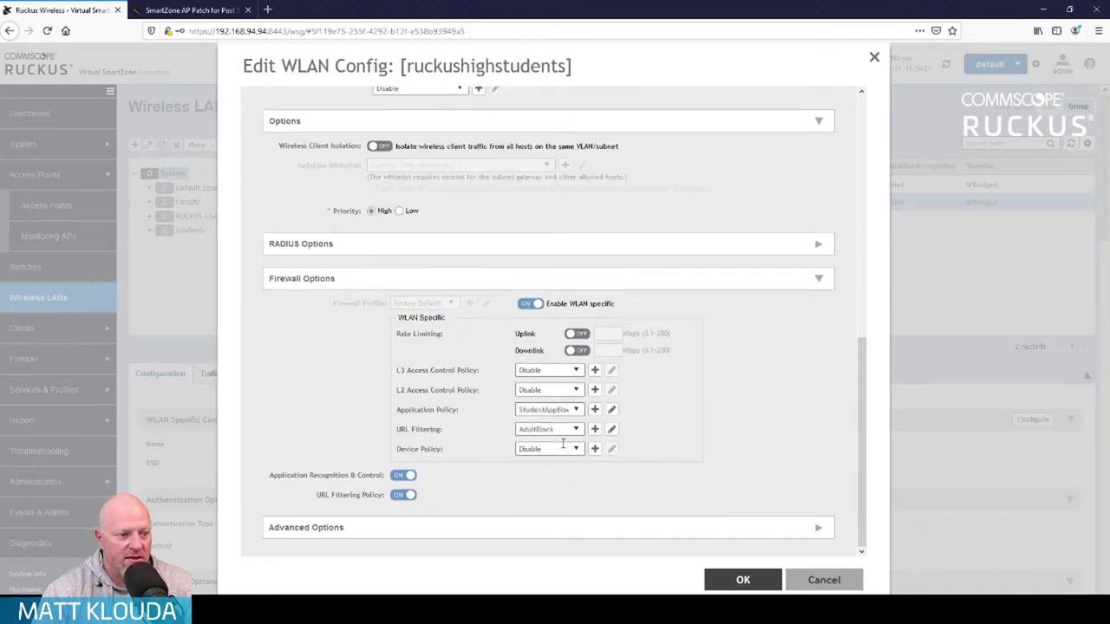
pyautogui.click(577, 449)
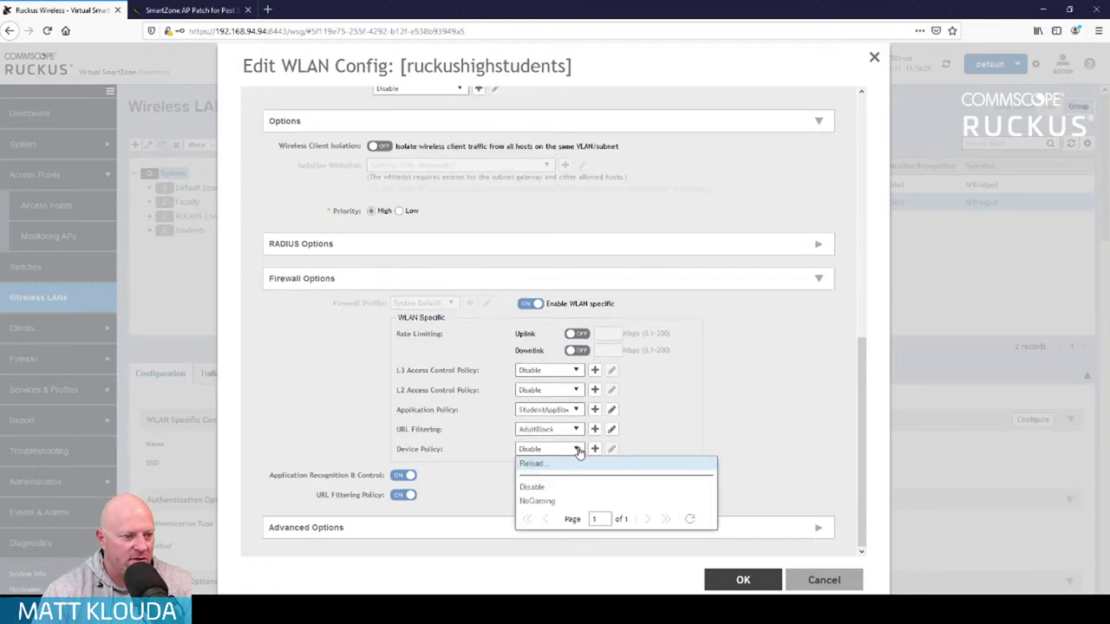
pyautogui.click(570, 502)
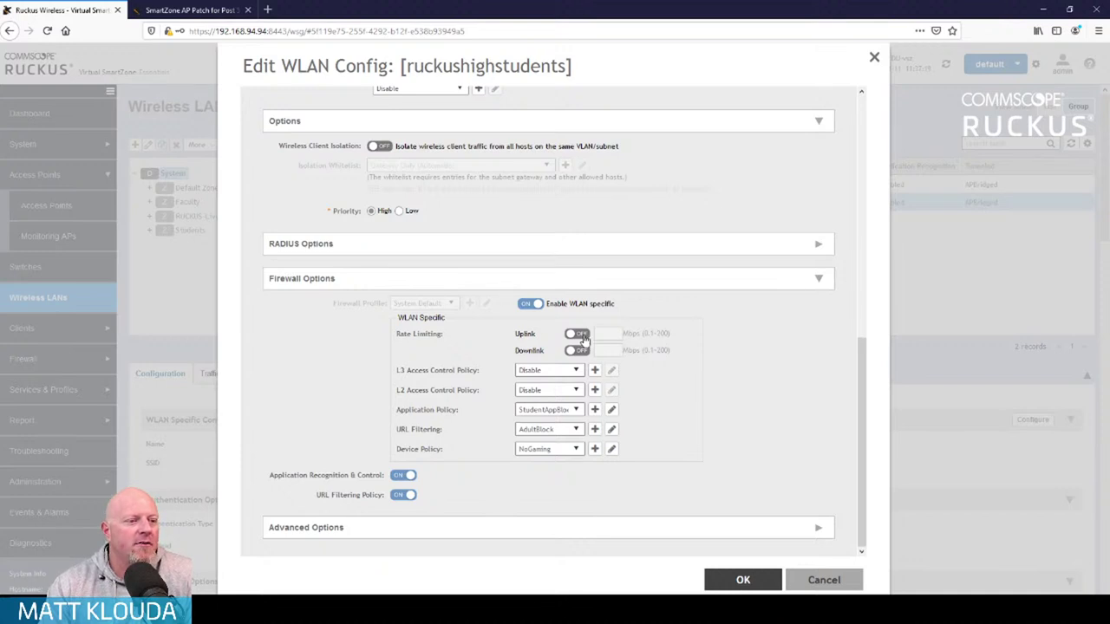
# Turn on rate limiting with a 10 Mbps uplink and 25 Mbps downlink cap
pyautogui.click(578, 334)
pyautogui.click(577, 350)
pyautogui.click(605, 333)
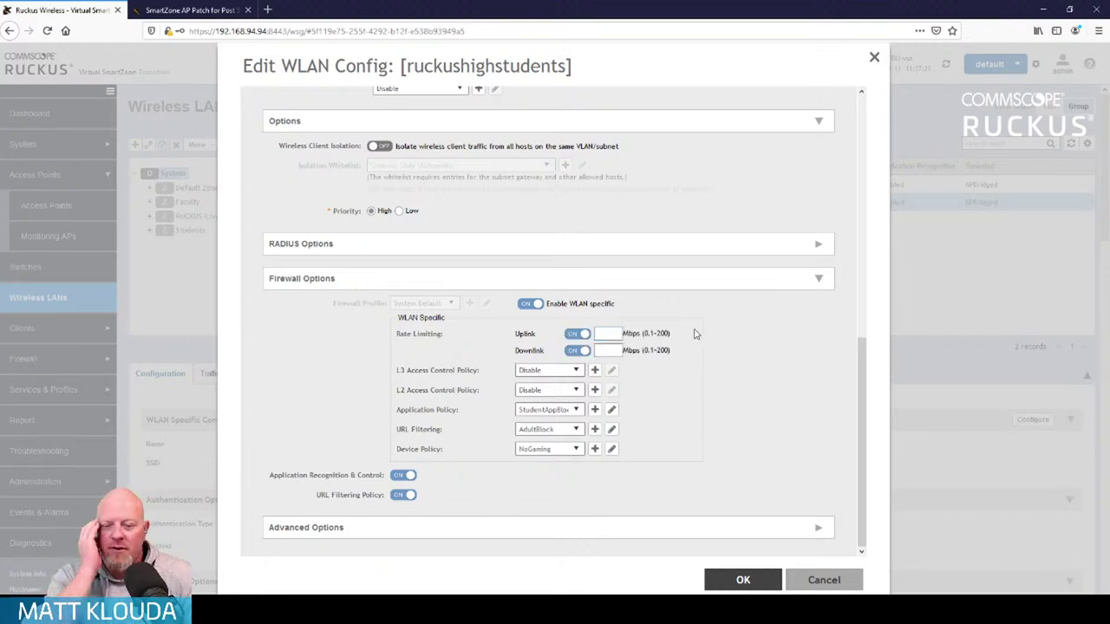
pyautogui.write('10')
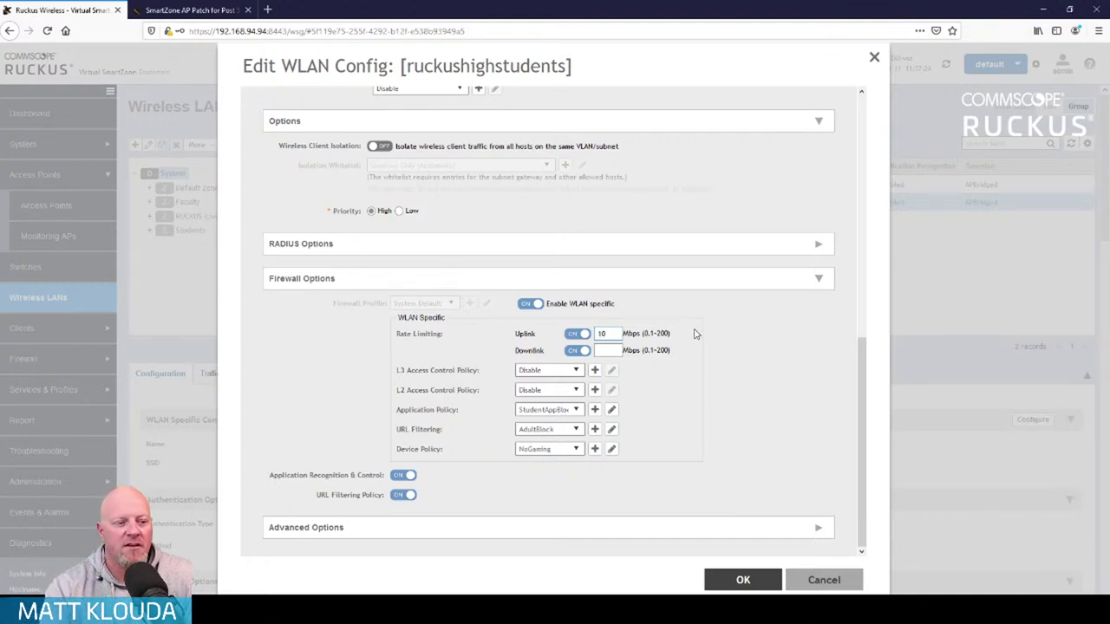
pyautogui.click(612, 350)
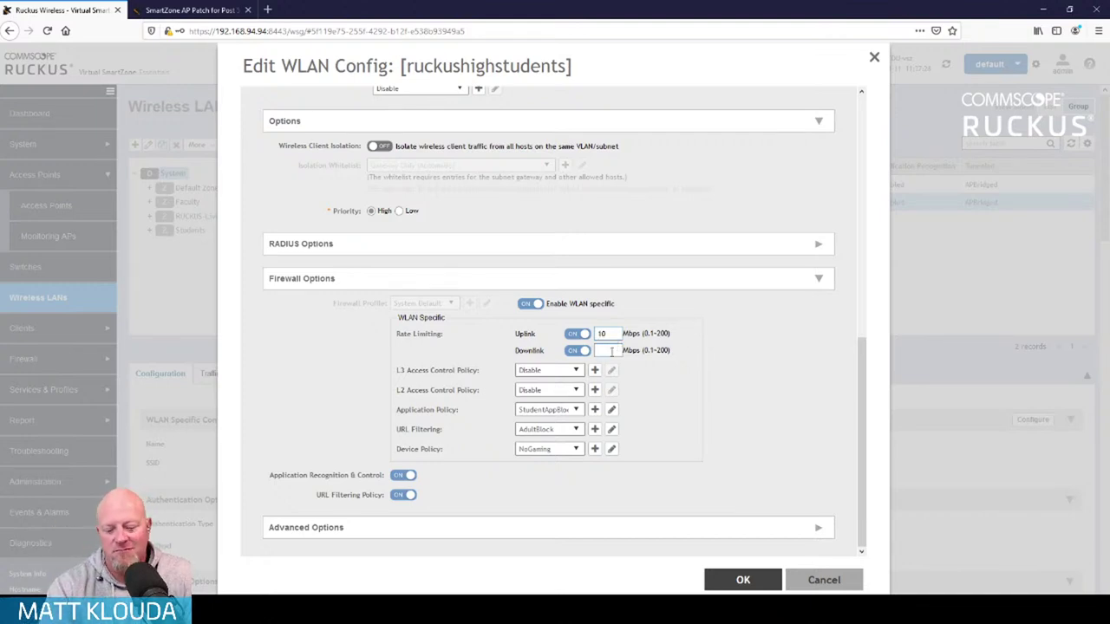
pyautogui.write('25')
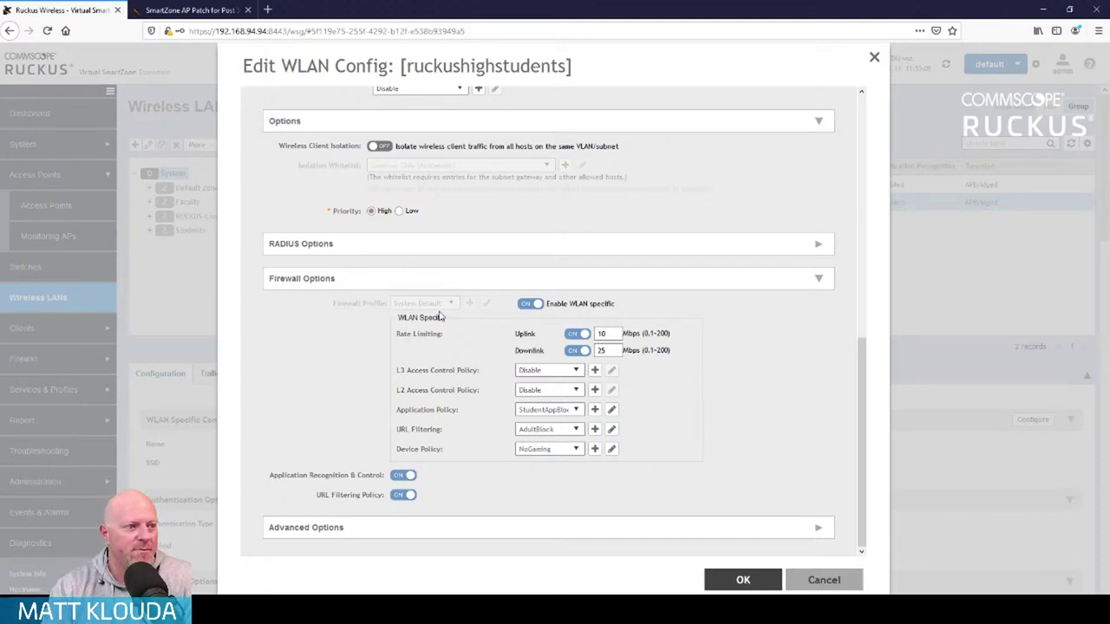
pyautogui.scroll(5, 440, 318)
pyautogui.scroll(-5, 486, 391)
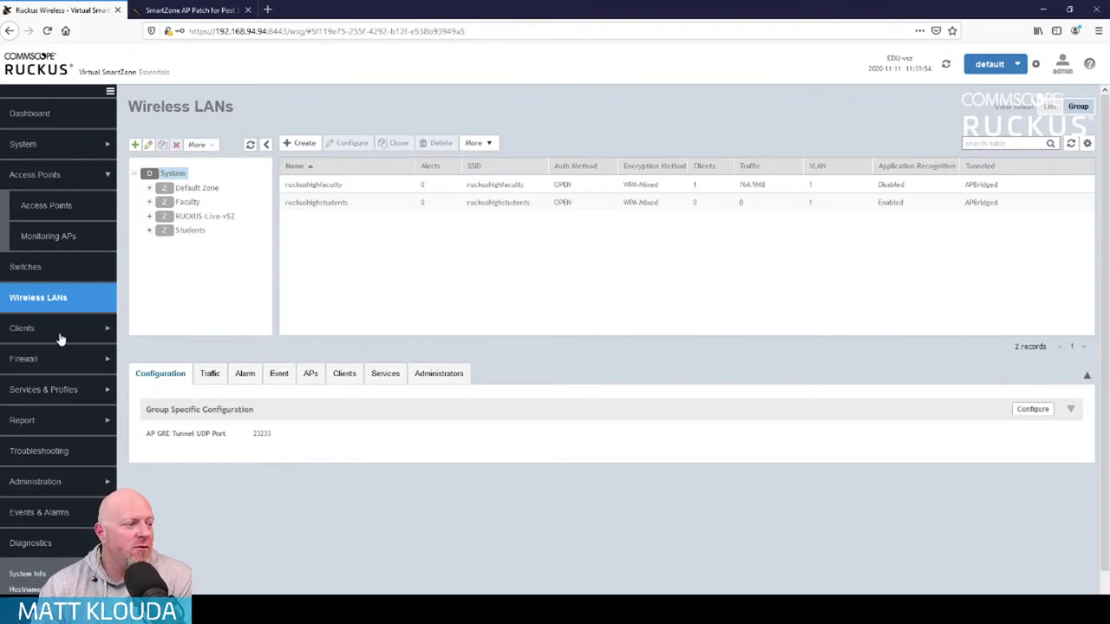
pyautogui.click(93, 329)
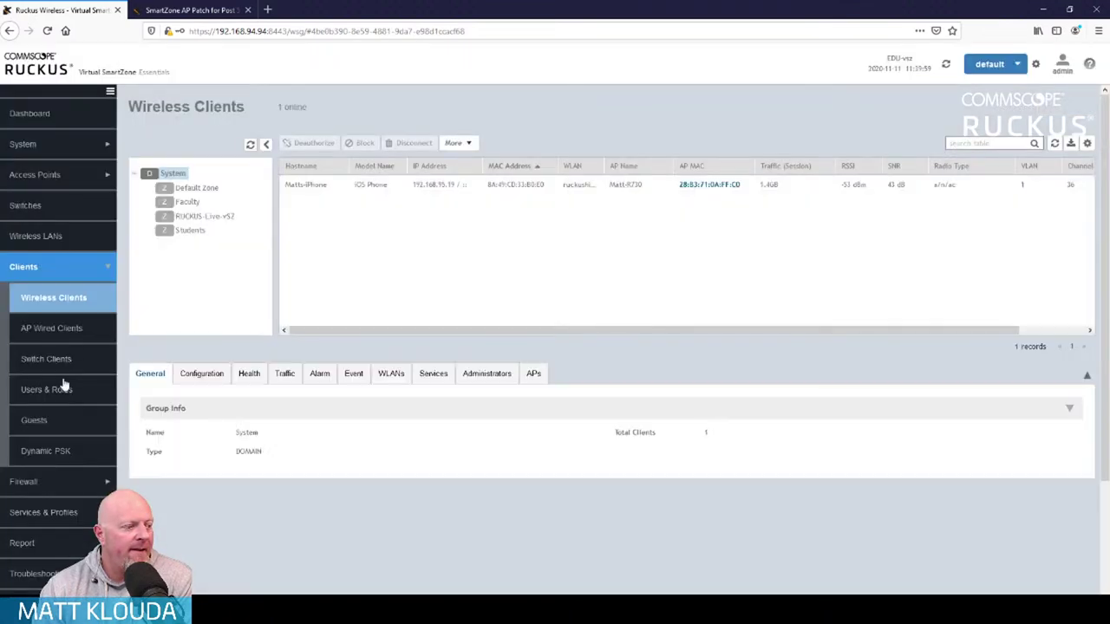
pyautogui.click(52, 451)
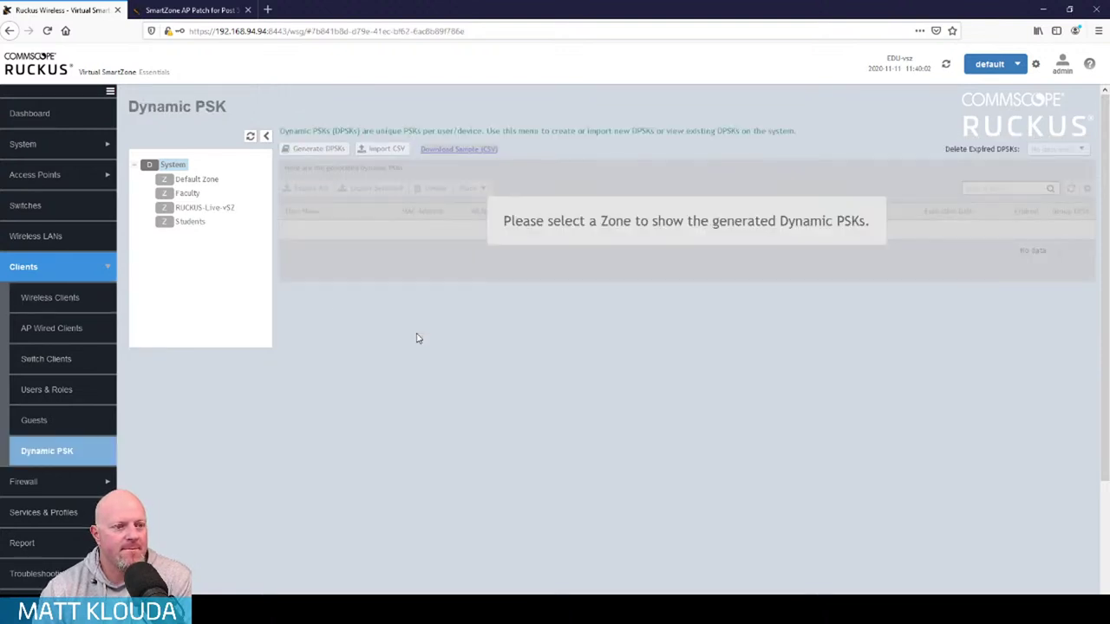
pyautogui.click(190, 194)
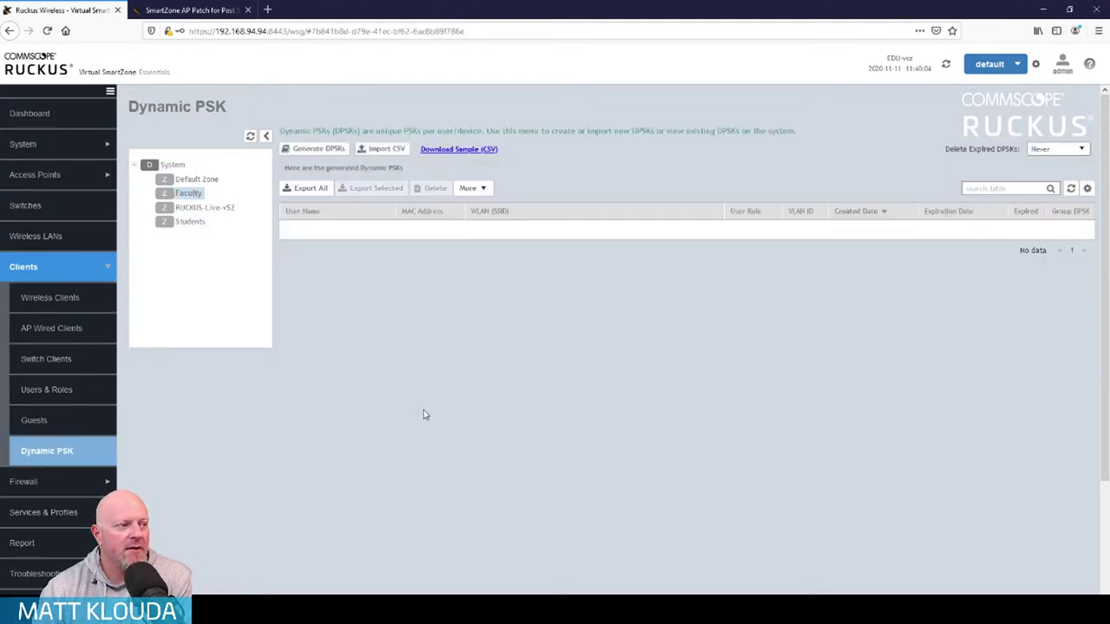
pyautogui.click(318, 152)
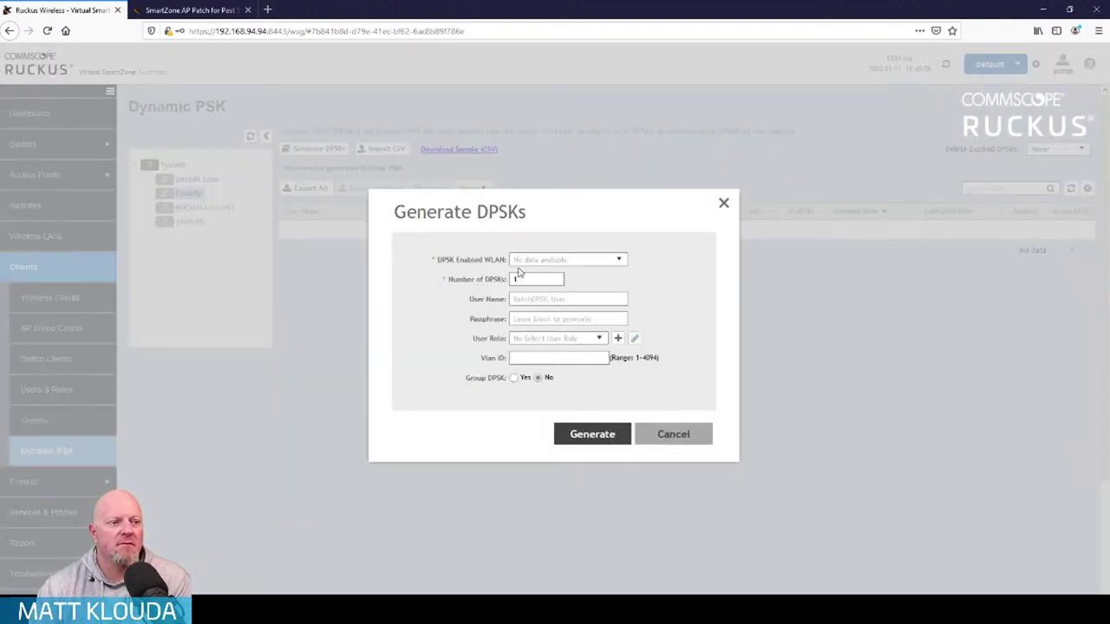
pyautogui.click(620, 261)
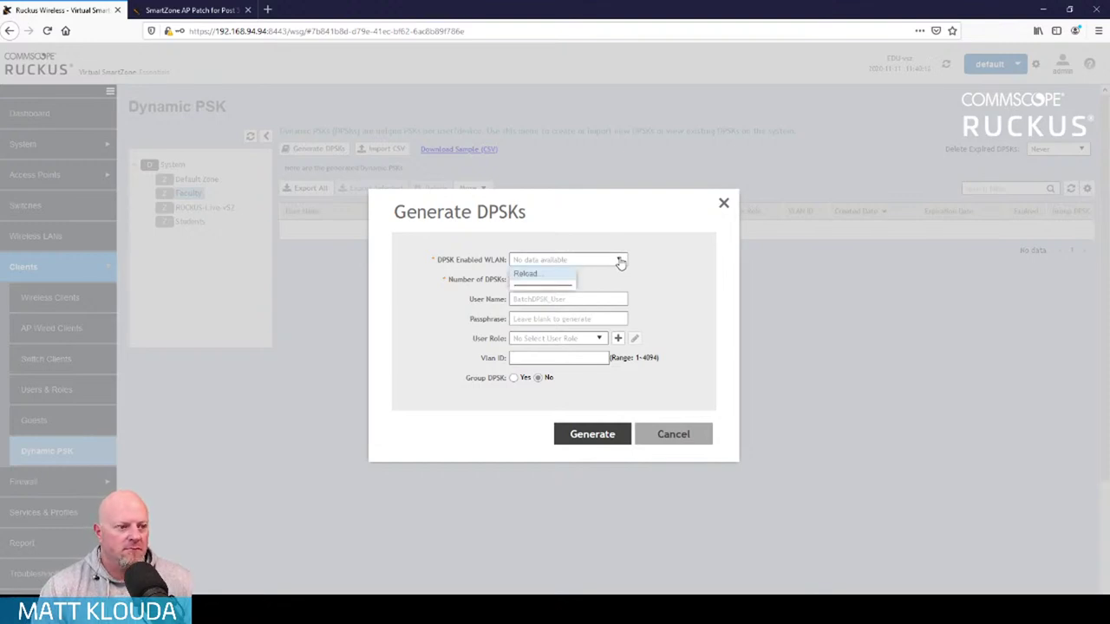
pyautogui.click(620, 261)
pyautogui.click(673, 435)
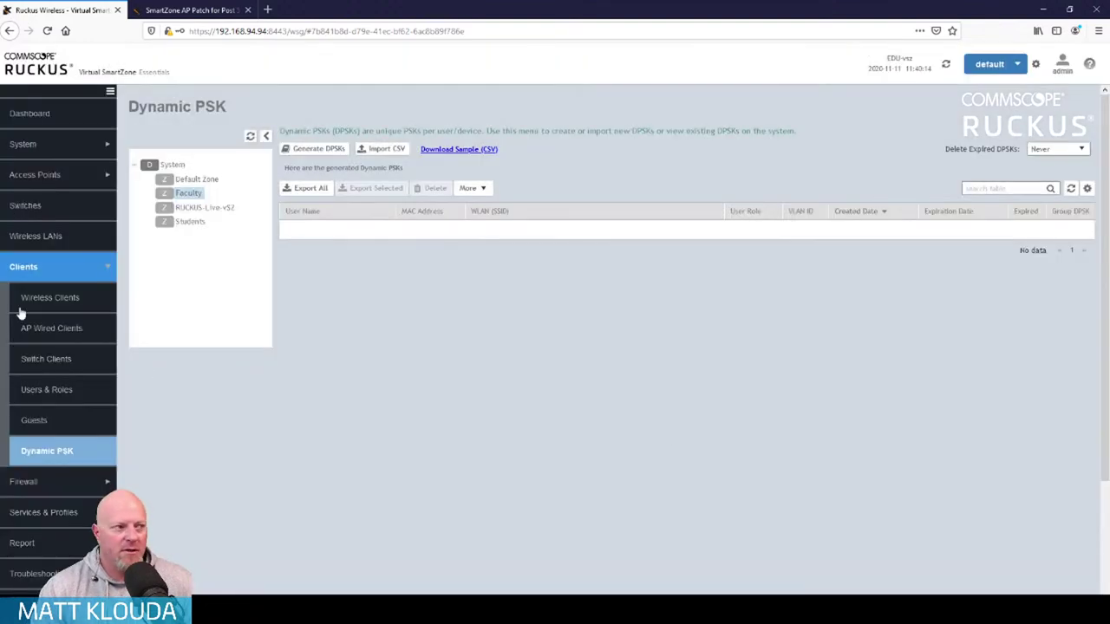
pyautogui.click(51, 237)
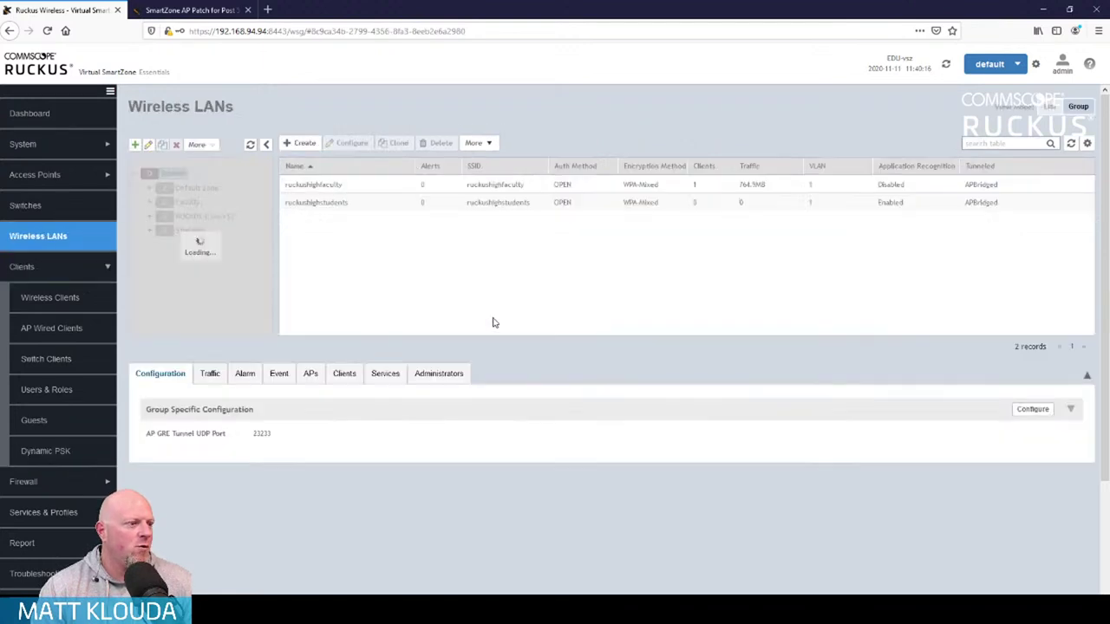
# Edit ruckushighfaculty, enable internal Dynamic PSK and set the DPSK length to 12
pyautogui.click(346, 190)
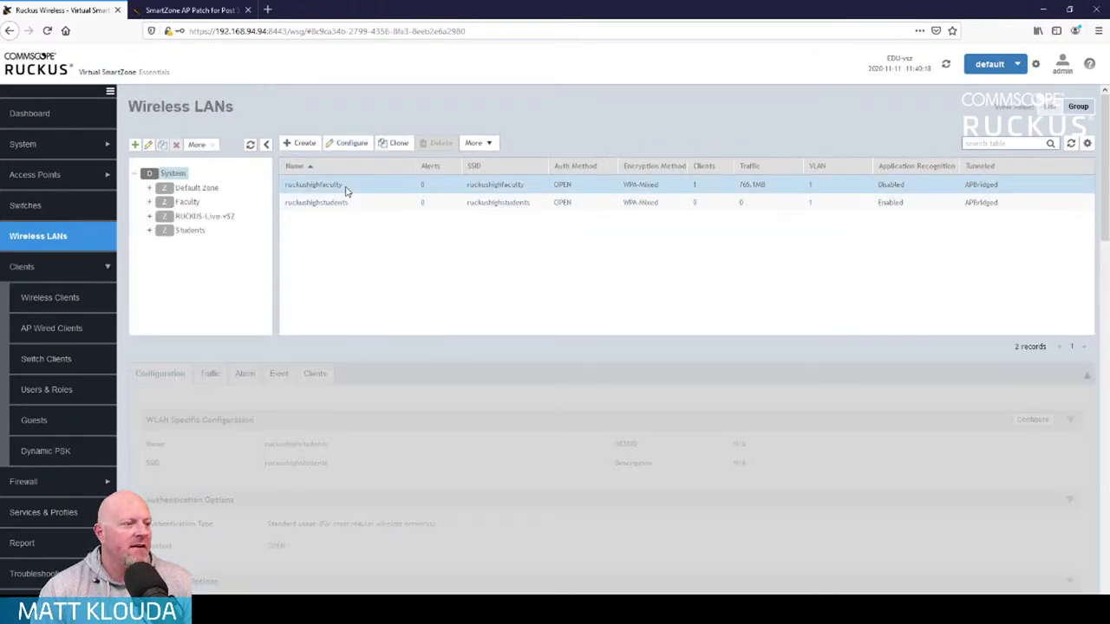
pyautogui.click(357, 146)
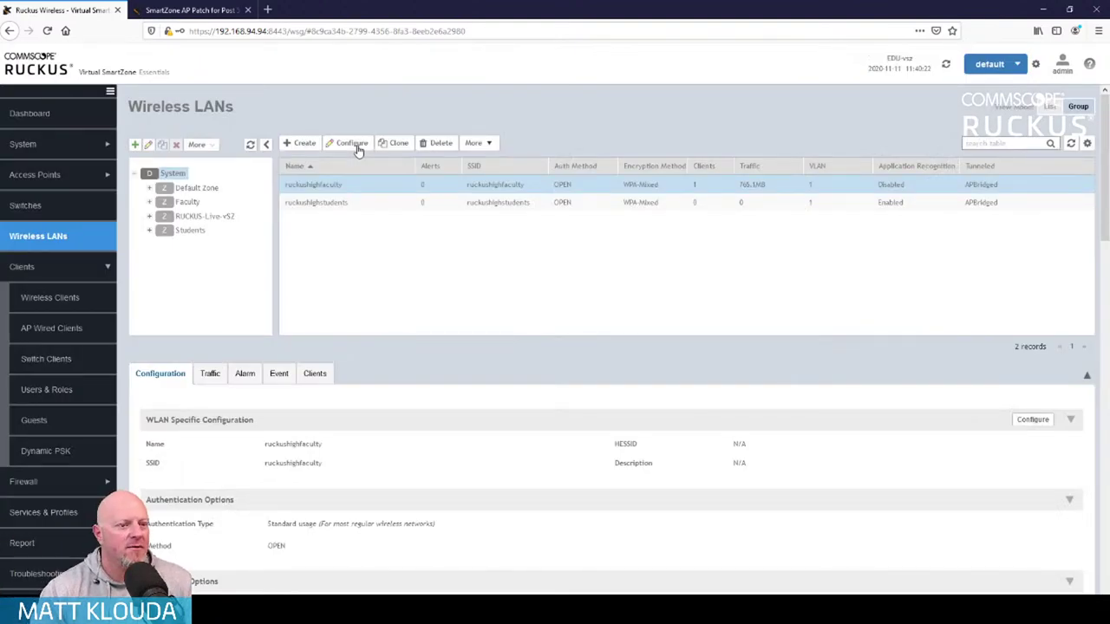
pyautogui.click(356, 149)
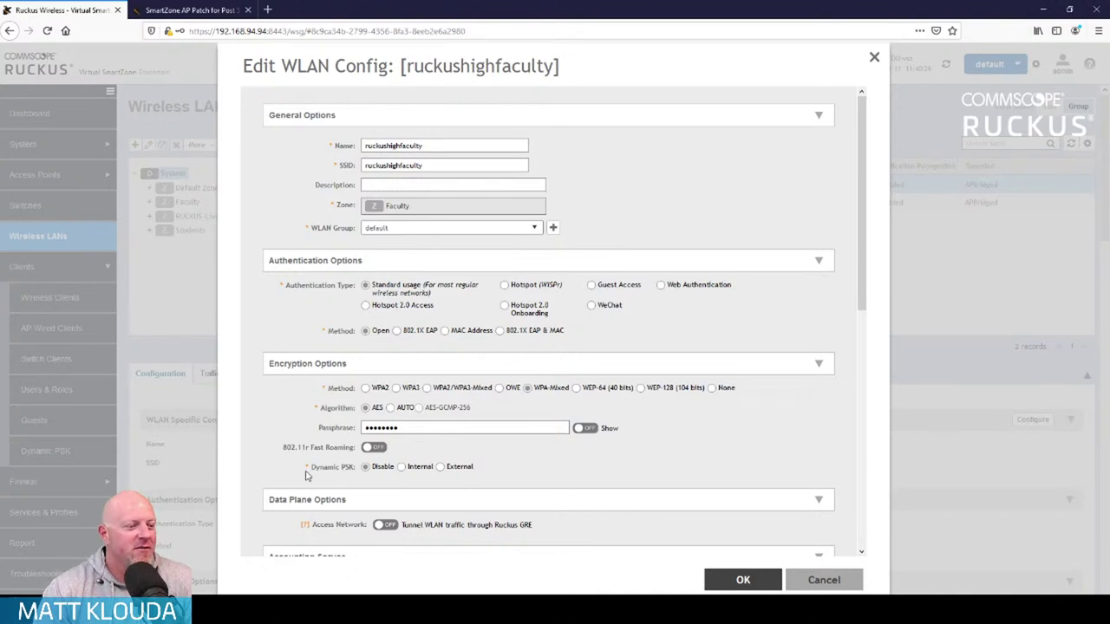
pyautogui.click(401, 466)
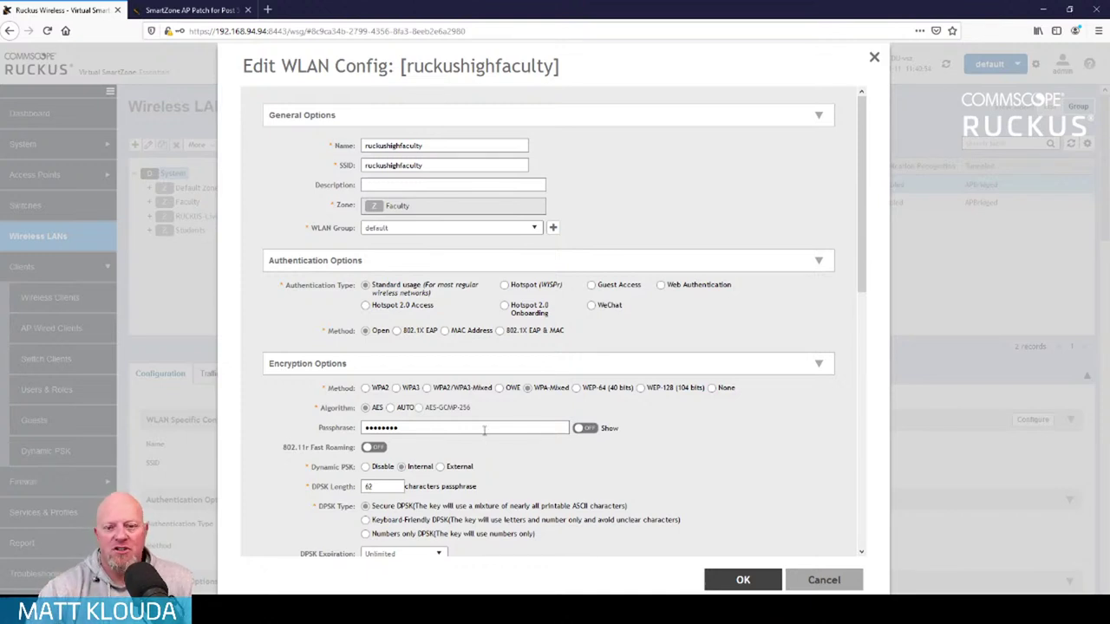
pyautogui.scroll(-3, 611, 426)
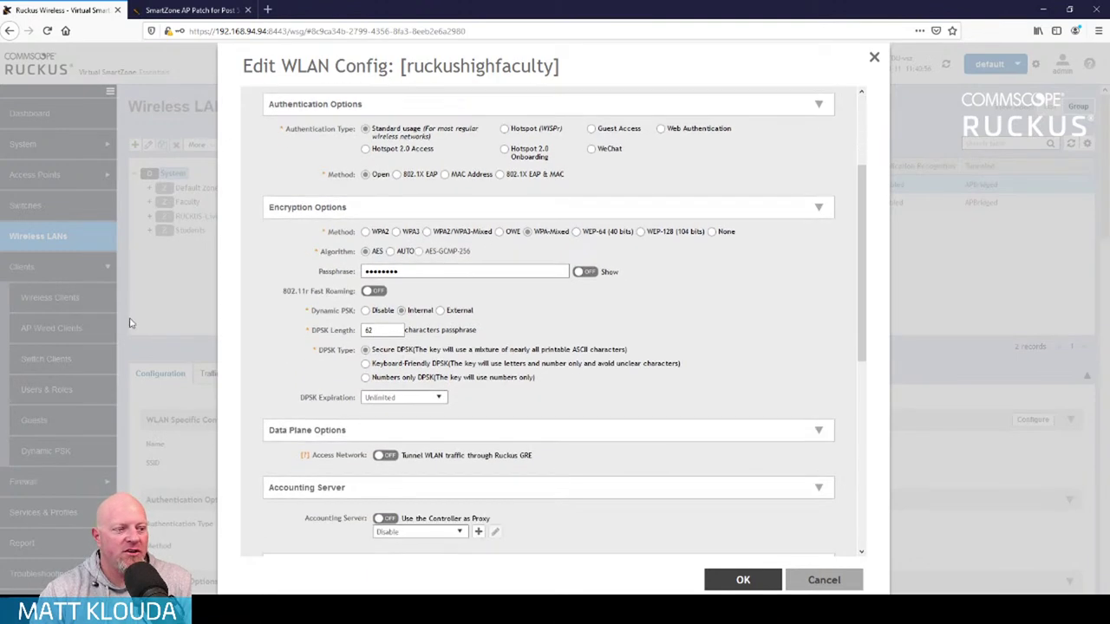
pyautogui.moveTo(375, 331); pyautogui.dragTo(347, 334)
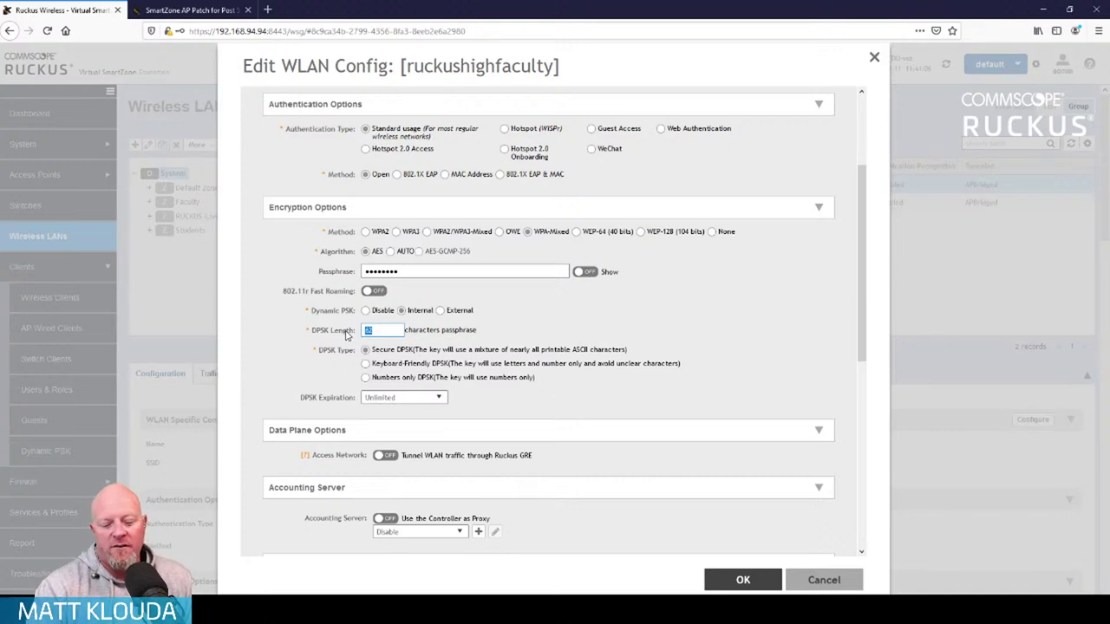
pyautogui.write('12')
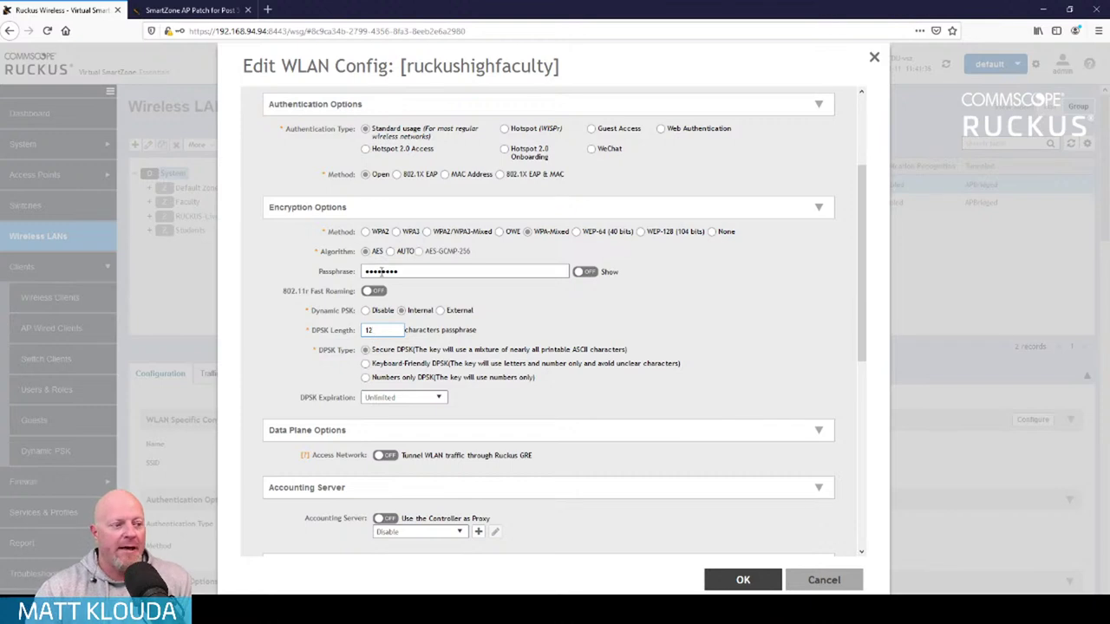
# Make DPSKs numbers only, expiring 1 week from first use
pyautogui.scroll(-1, 676, 381)
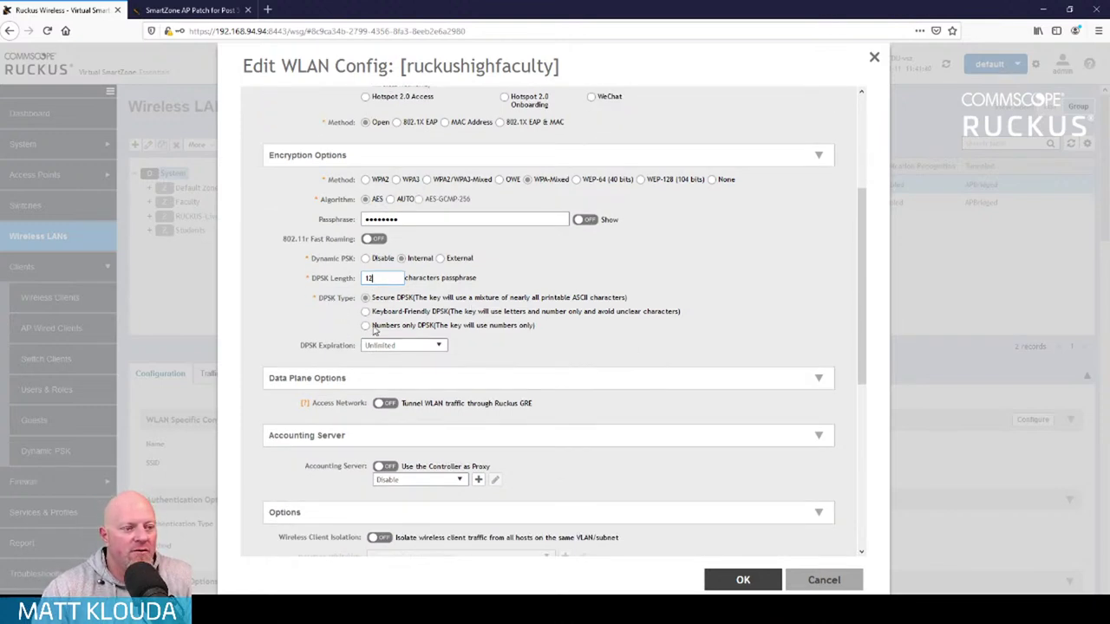
pyautogui.click(366, 326)
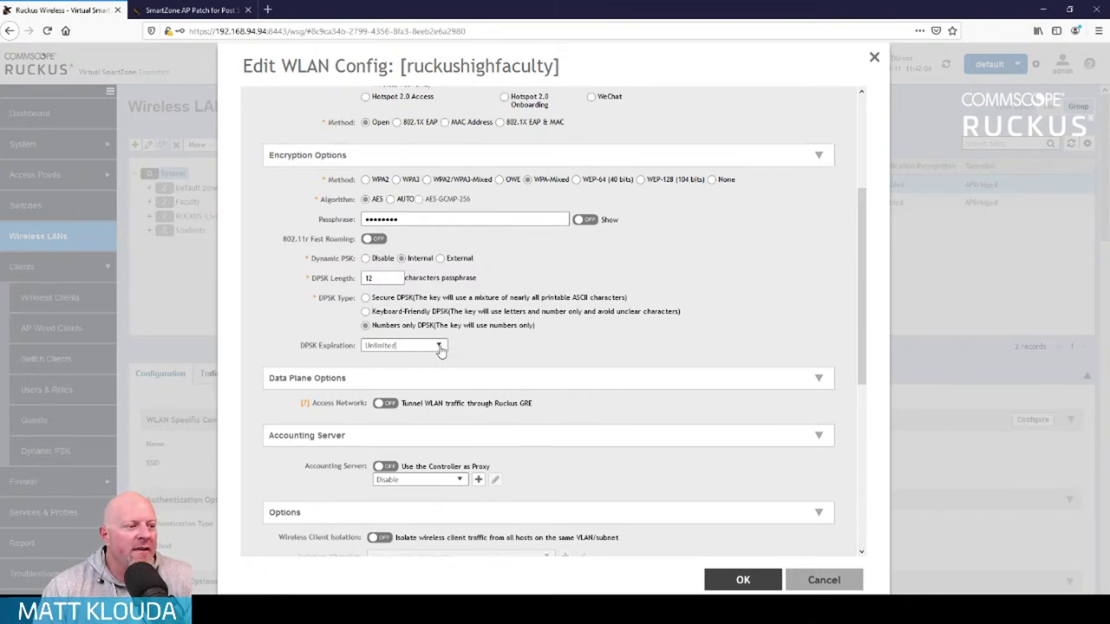
pyautogui.click(440, 346)
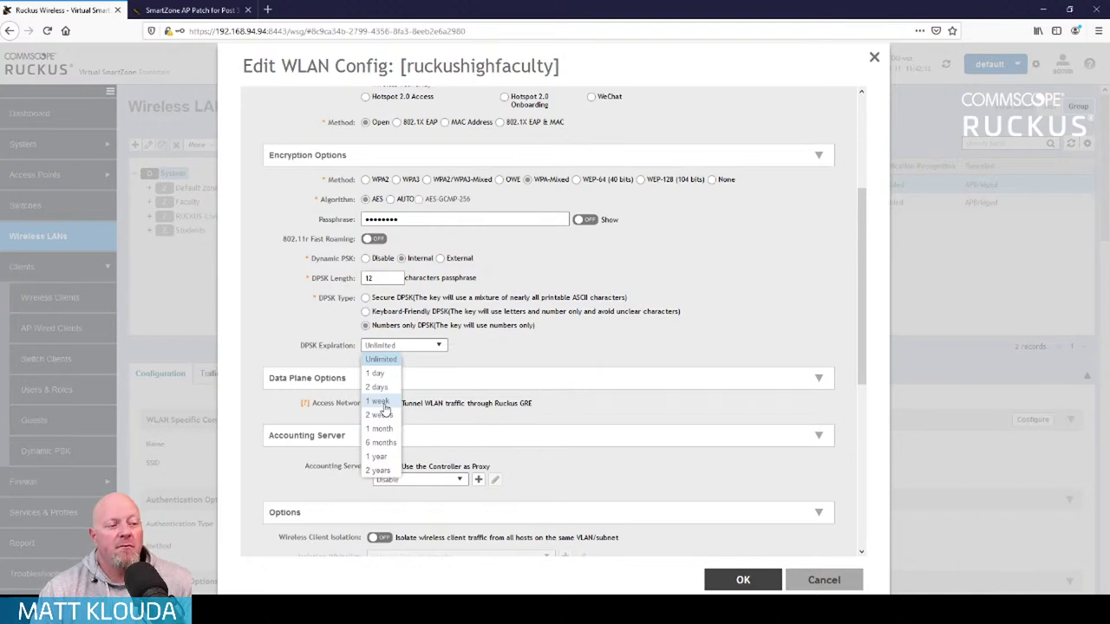
pyautogui.click(382, 404)
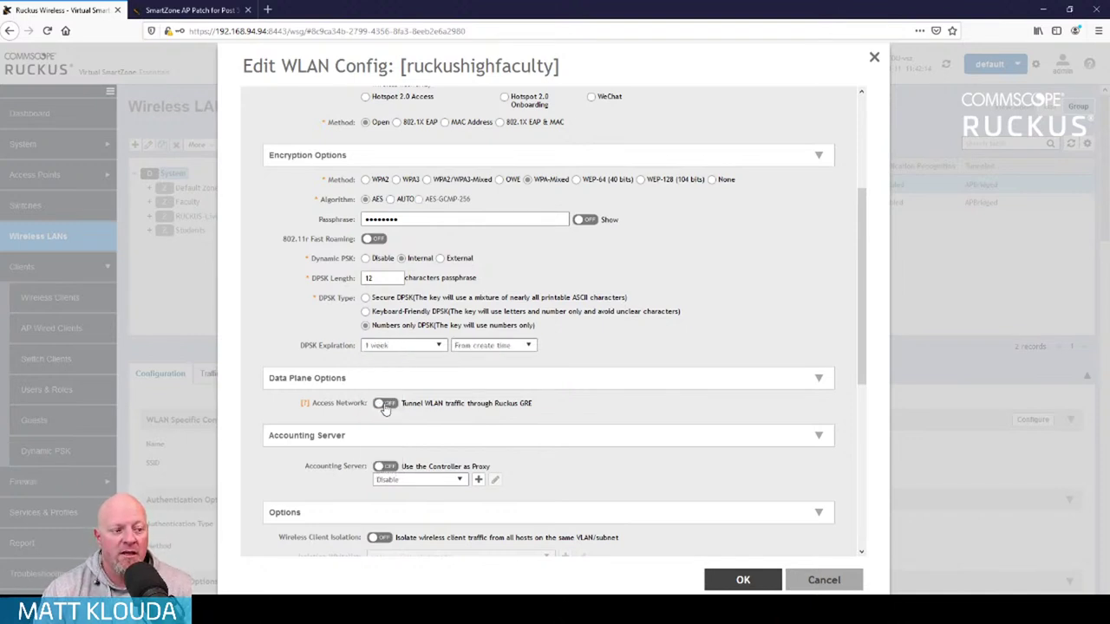
pyautogui.click(529, 346)
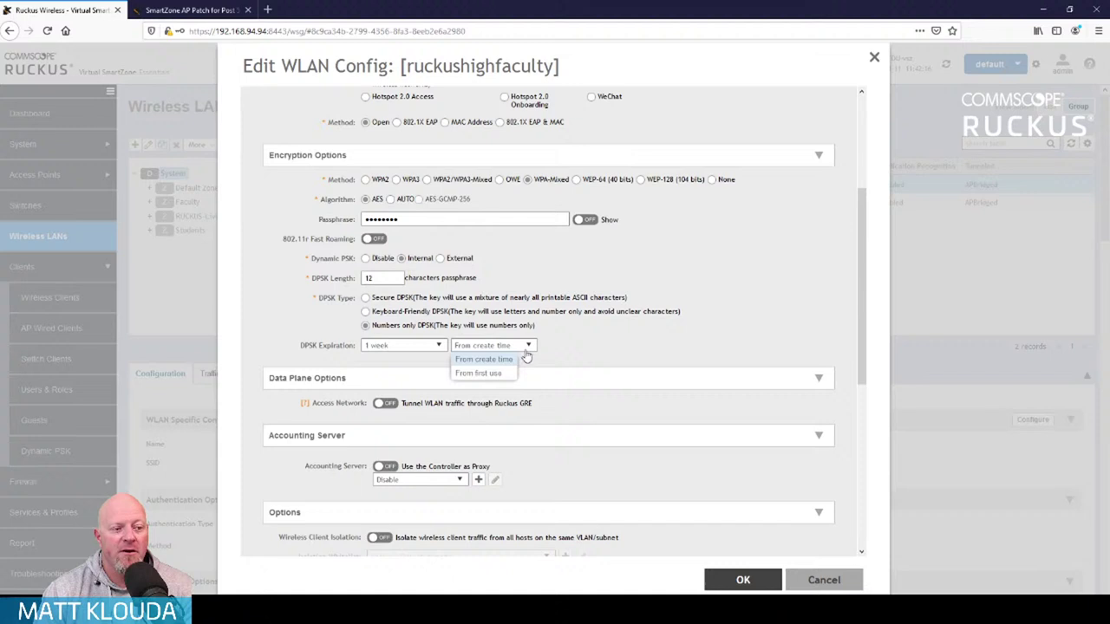
pyautogui.click(495, 375)
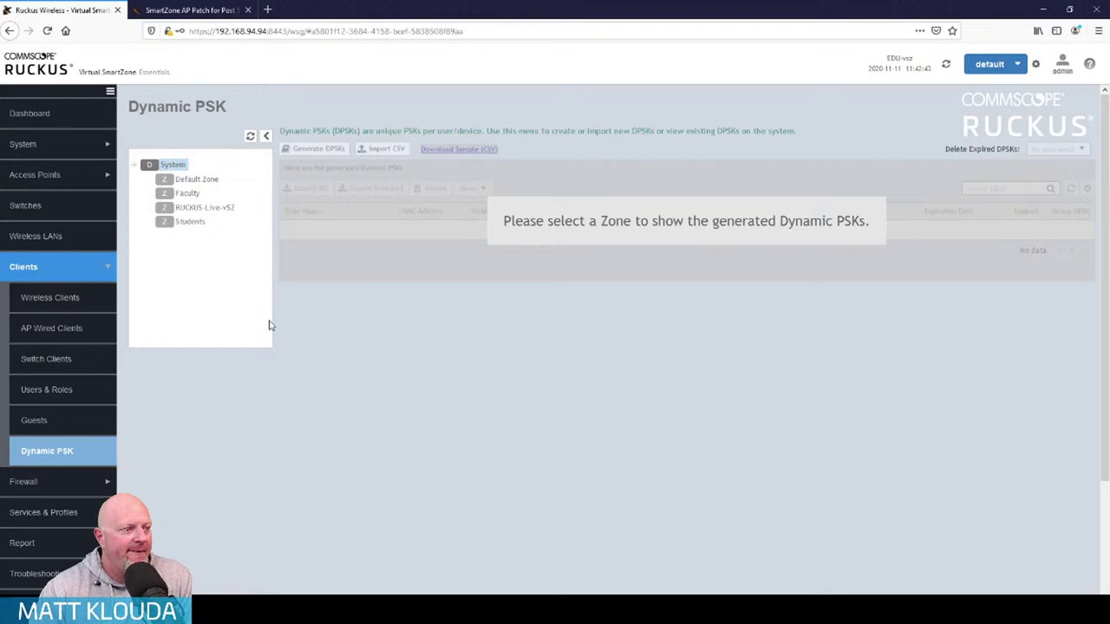
# Select the Faculty zone on the Dynamic PSK page and start generating DPSKs
pyautogui.click(186, 194)
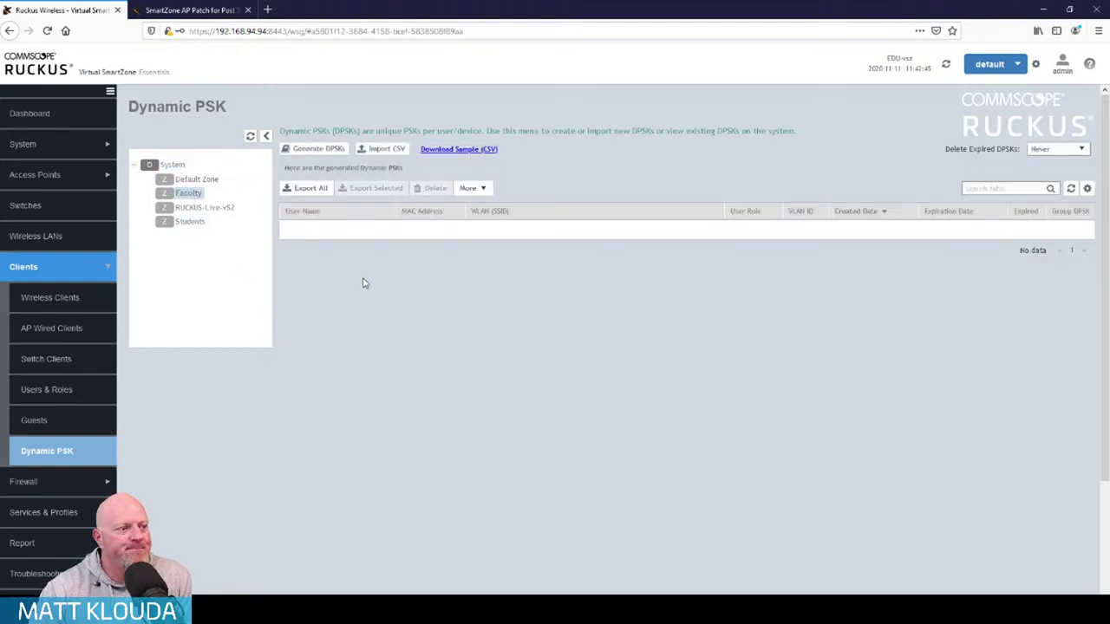
pyautogui.click(327, 152)
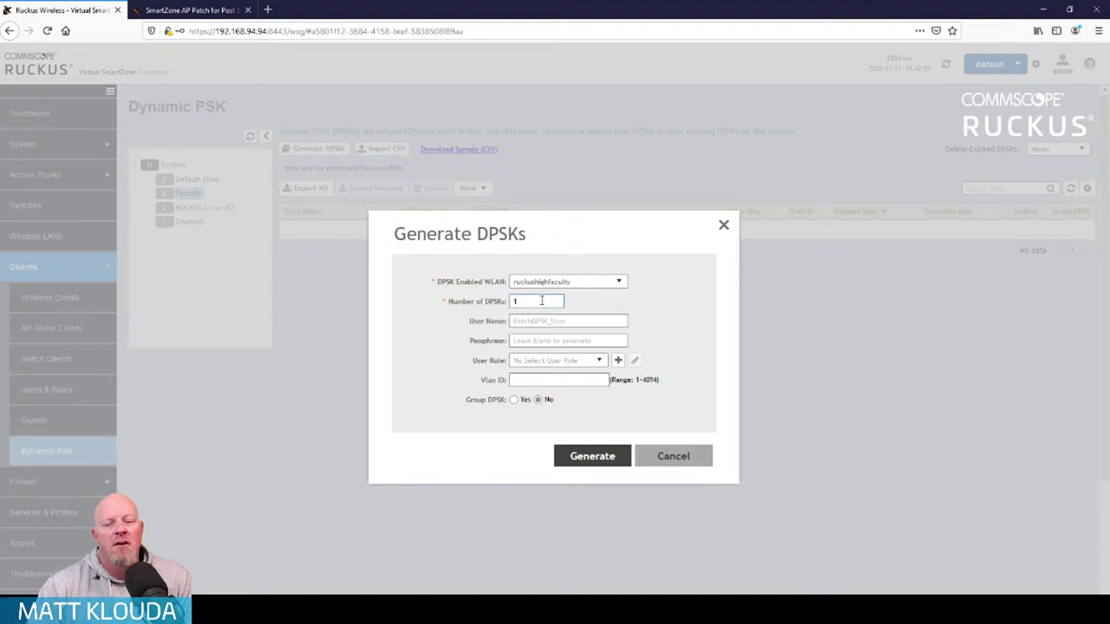
# Request 3 DPSKs with user name prefix 'ruckus', leaving the user role unchanged
pyautogui.press('BackSpace')
pyautogui.write('3')
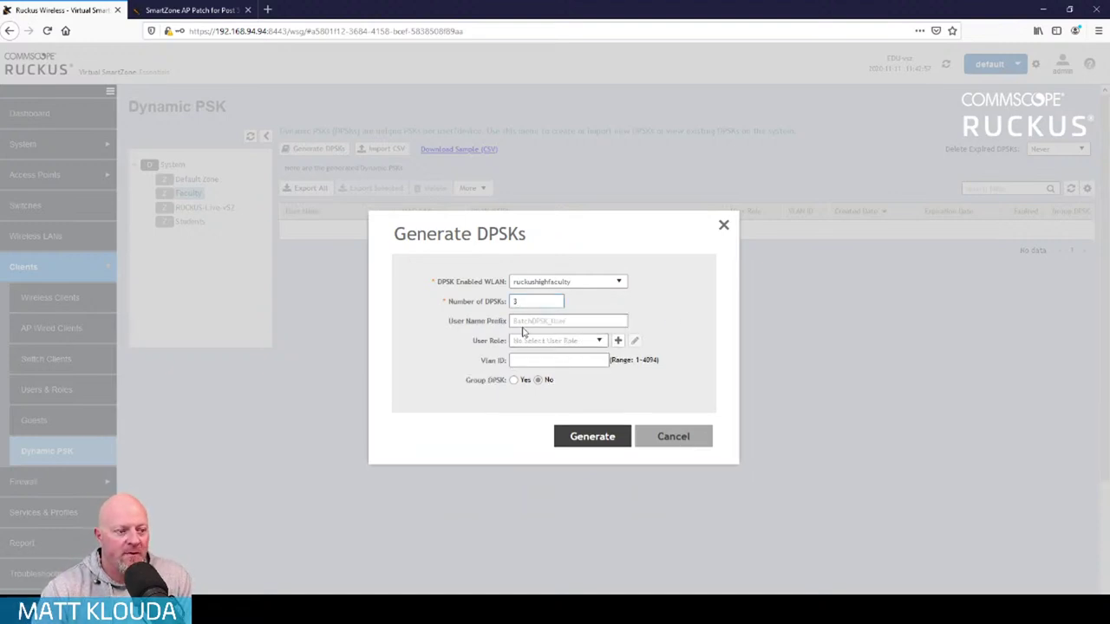
pyautogui.click(538, 323)
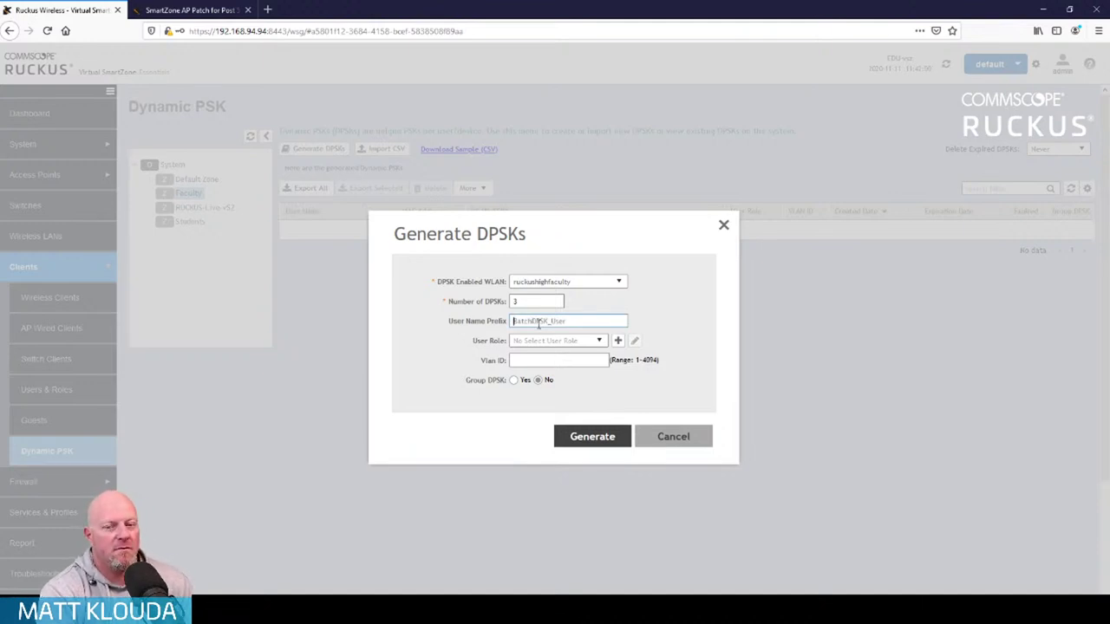
pyautogui.write('ruckus')
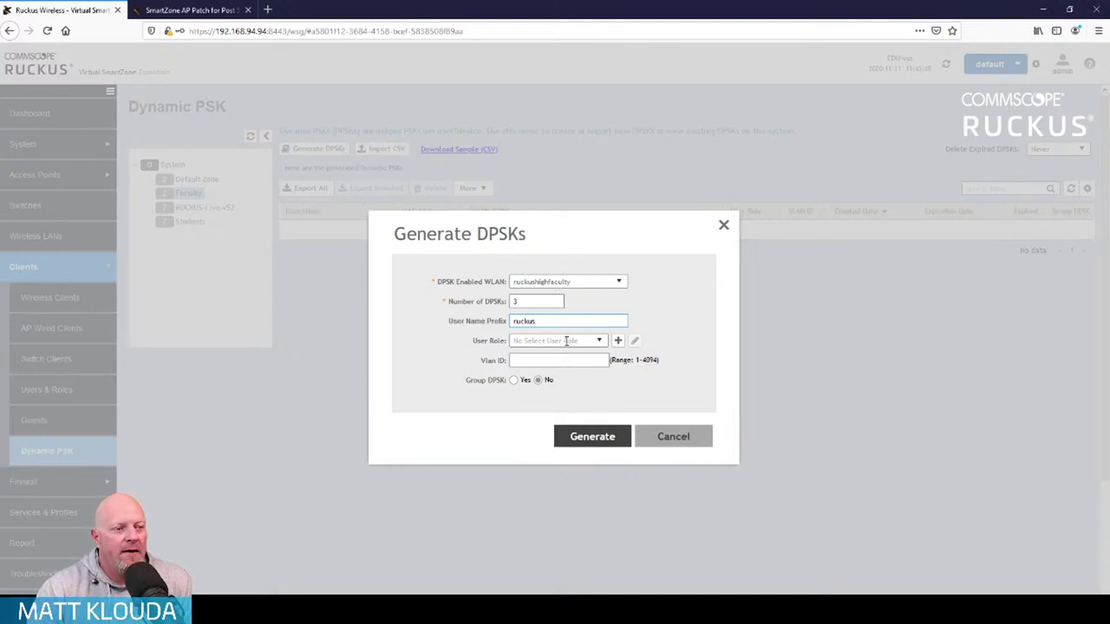
pyautogui.click(599, 341)
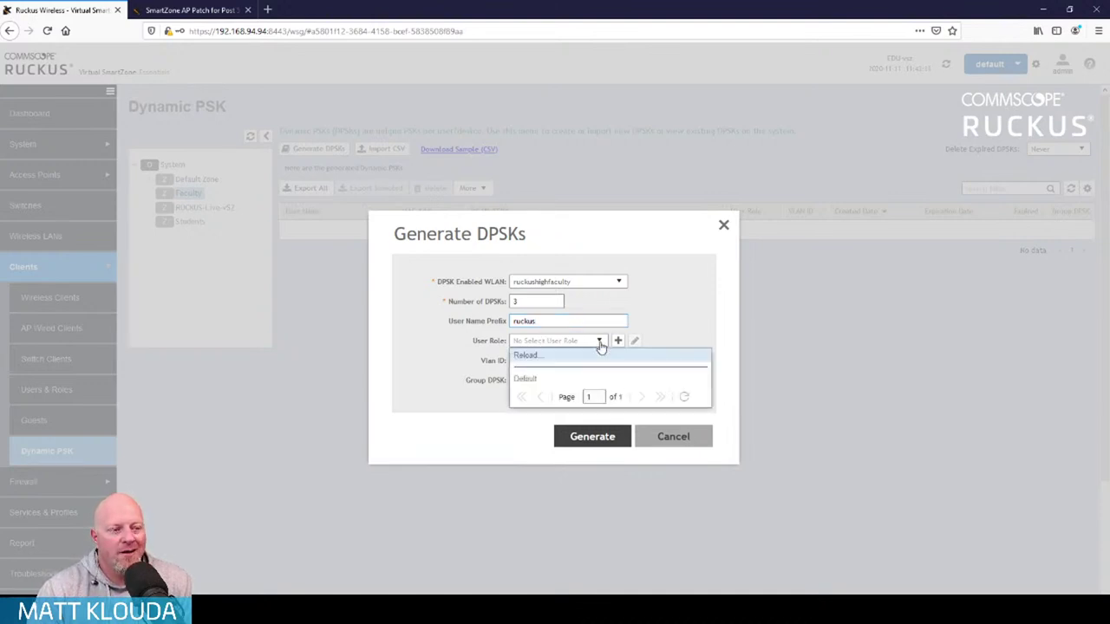
pyautogui.click(707, 321)
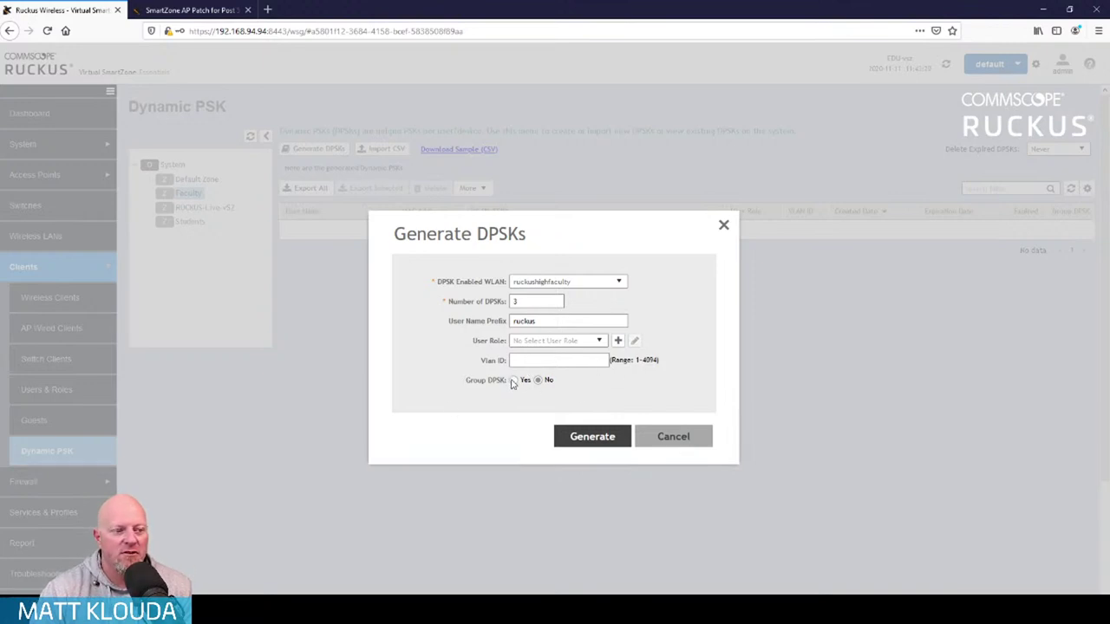
# Make them individual rather than group DPSKs, generate them and download the CSV
pyautogui.click(513, 381)
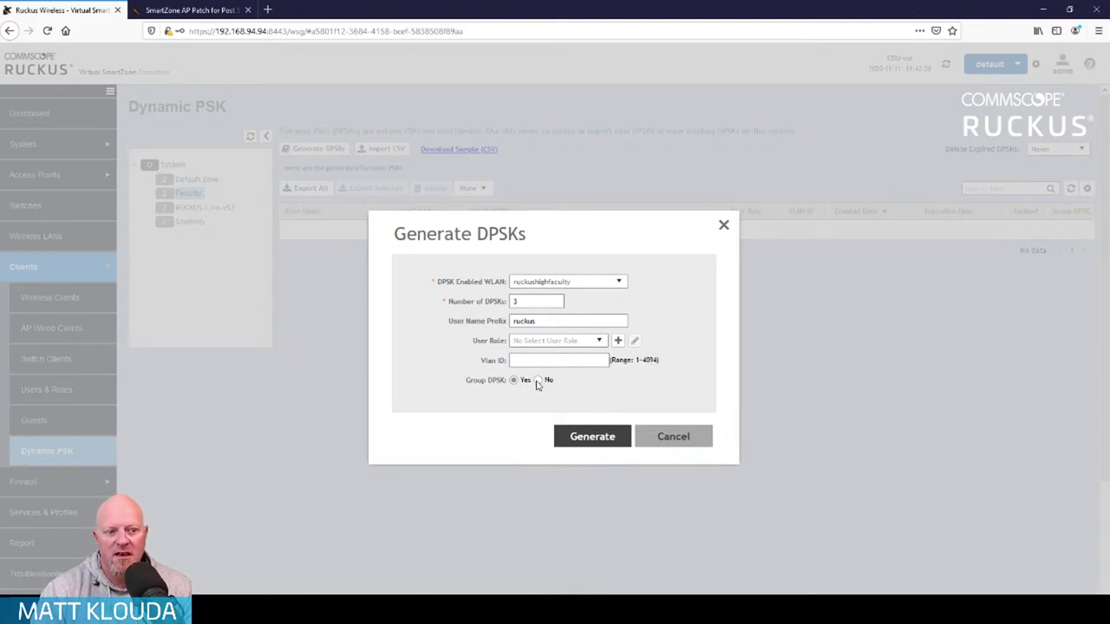
pyautogui.click(537, 381)
pyautogui.click(595, 438)
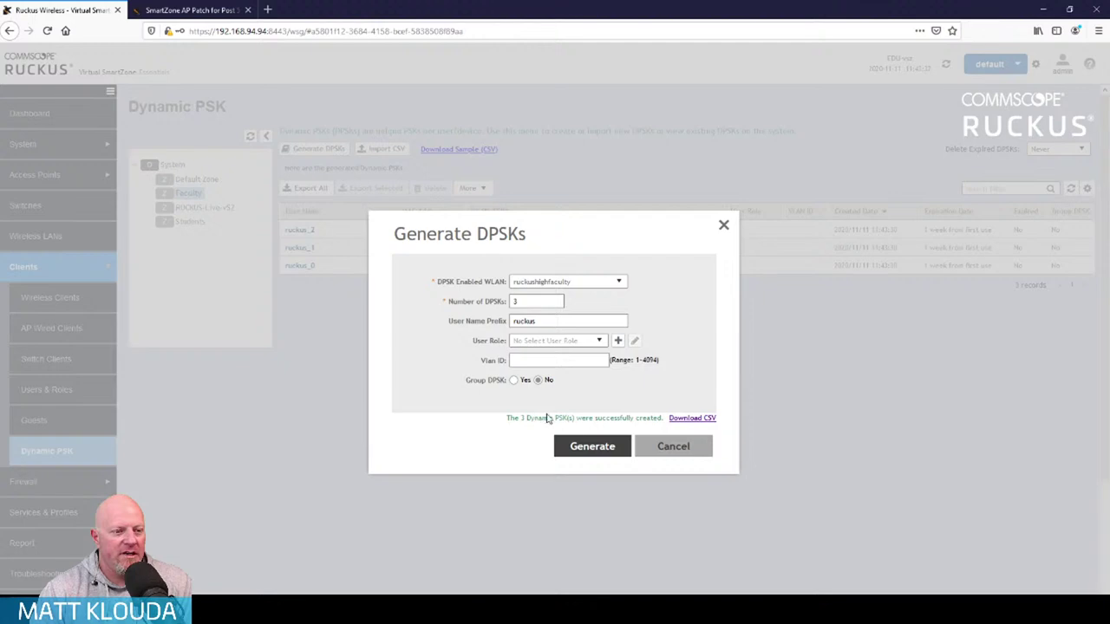
pyautogui.click(684, 418)
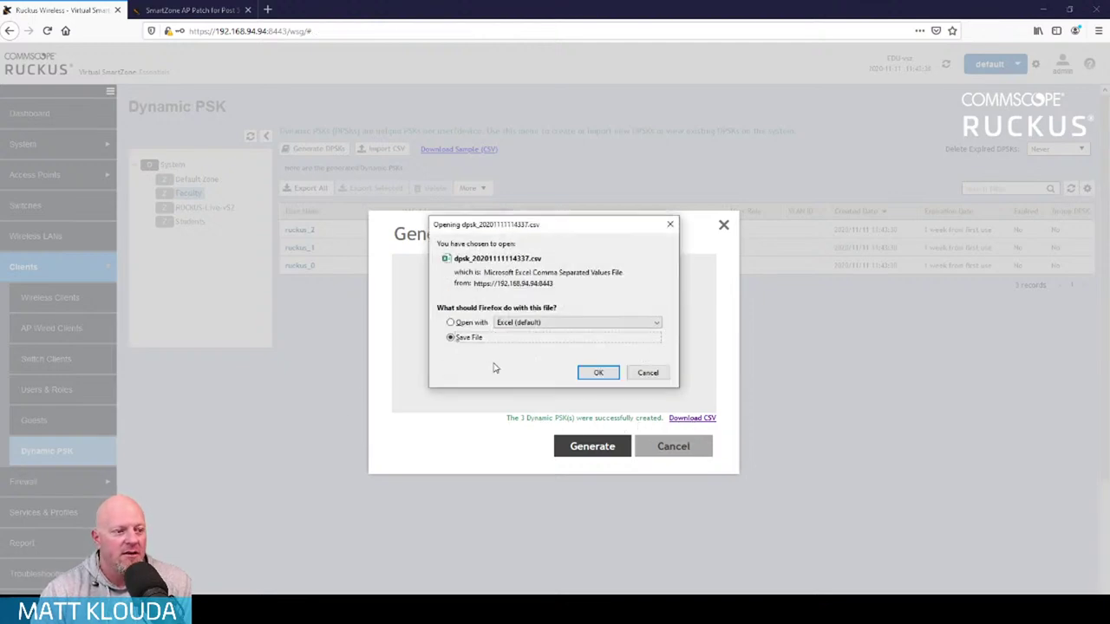
# Open the downloaded DPSK CSV in Excel and maximize the window
pyautogui.click(471, 323)
pyautogui.click(581, 371)
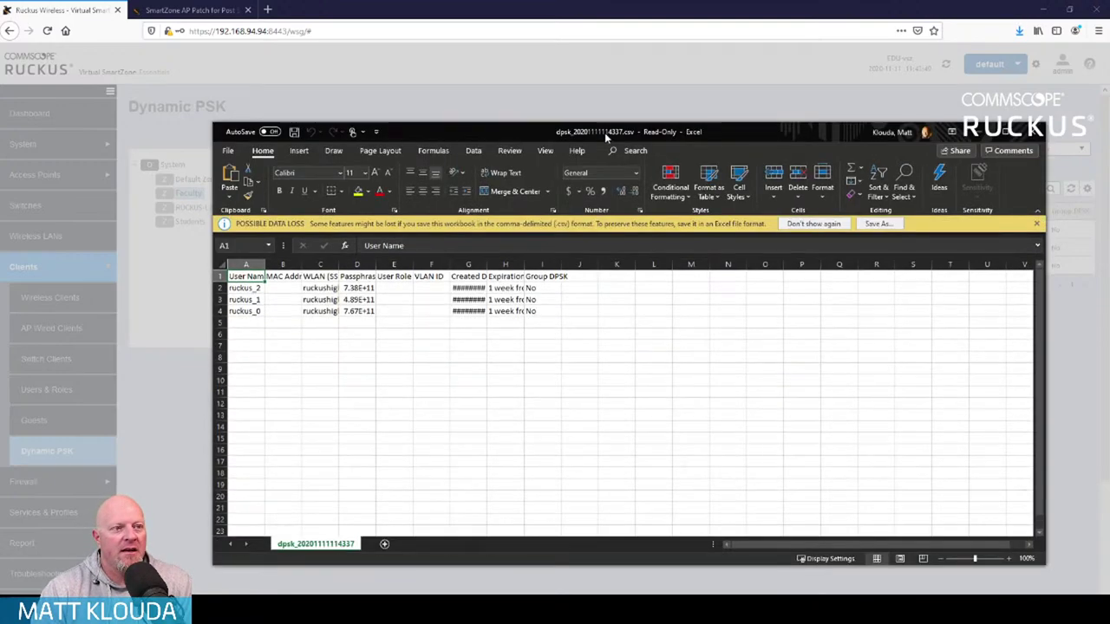
pyautogui.doubleClick(607, 132)
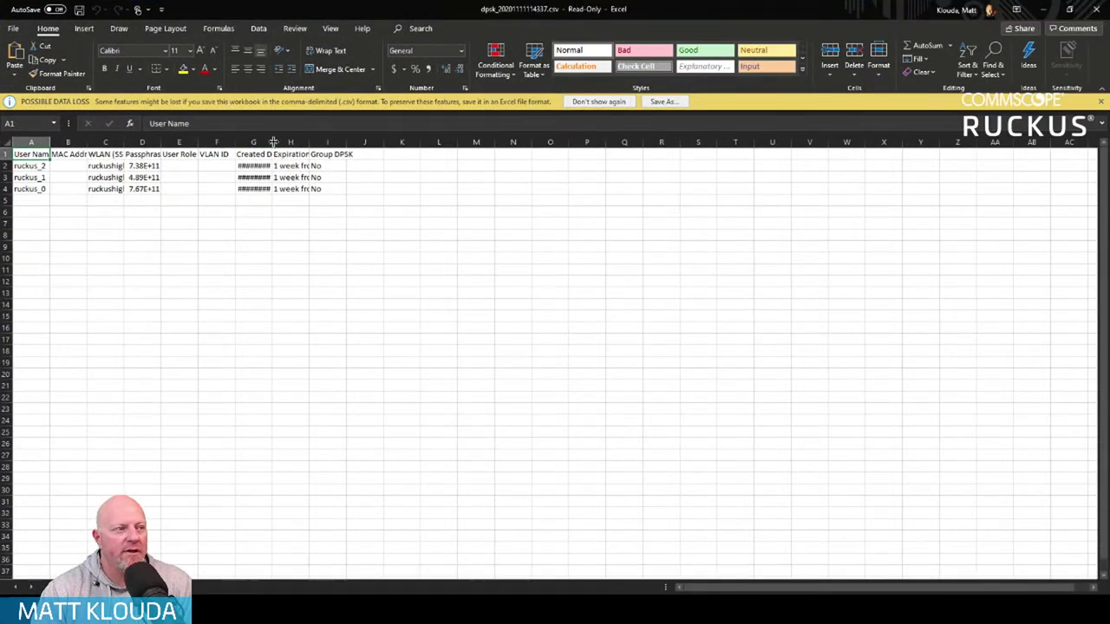
# Widen the date, passphrase and SSID columns to show full values, then minimize Excel
pyautogui.doubleClick(273, 142)
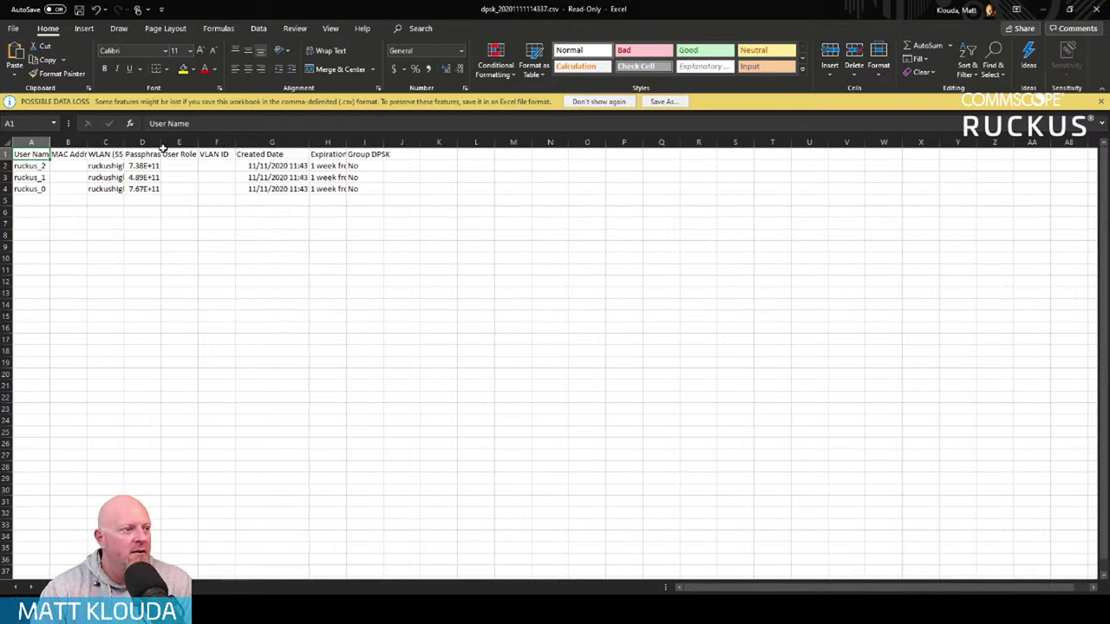
pyautogui.moveTo(161, 143); pyautogui.dragTo(216, 144)
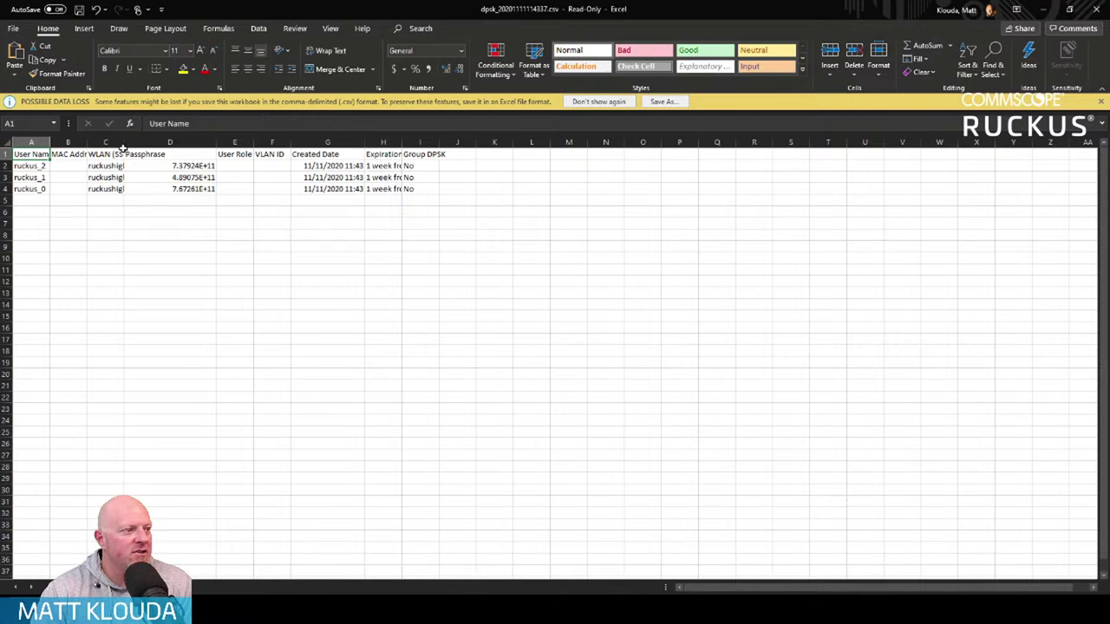
pyautogui.moveTo(124, 142); pyautogui.dragTo(152, 142)
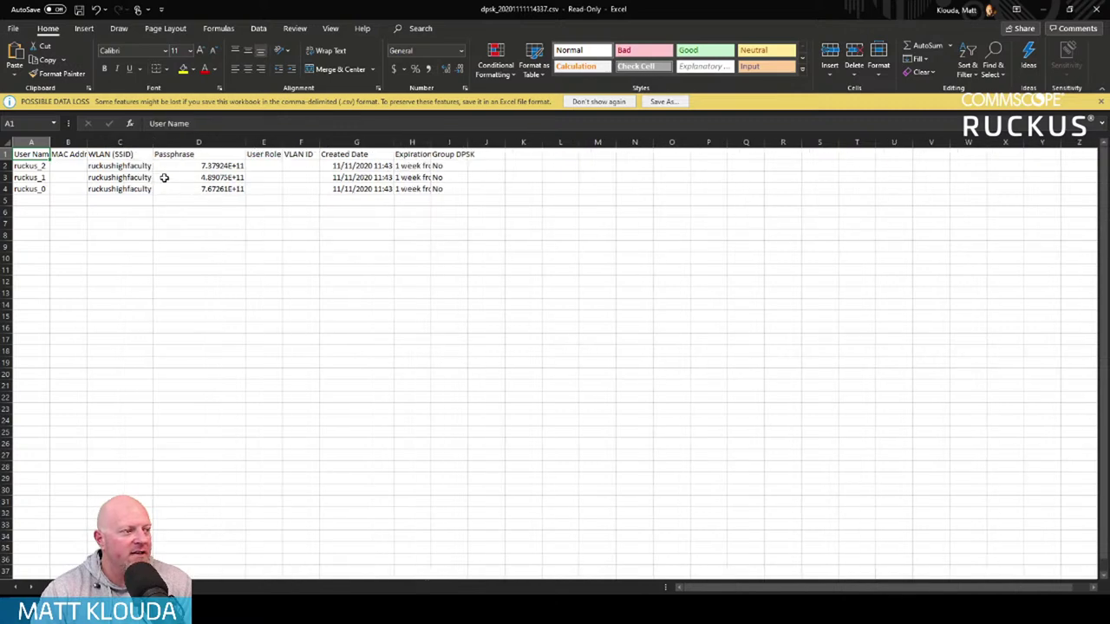
pyautogui.doubleClick(245, 143)
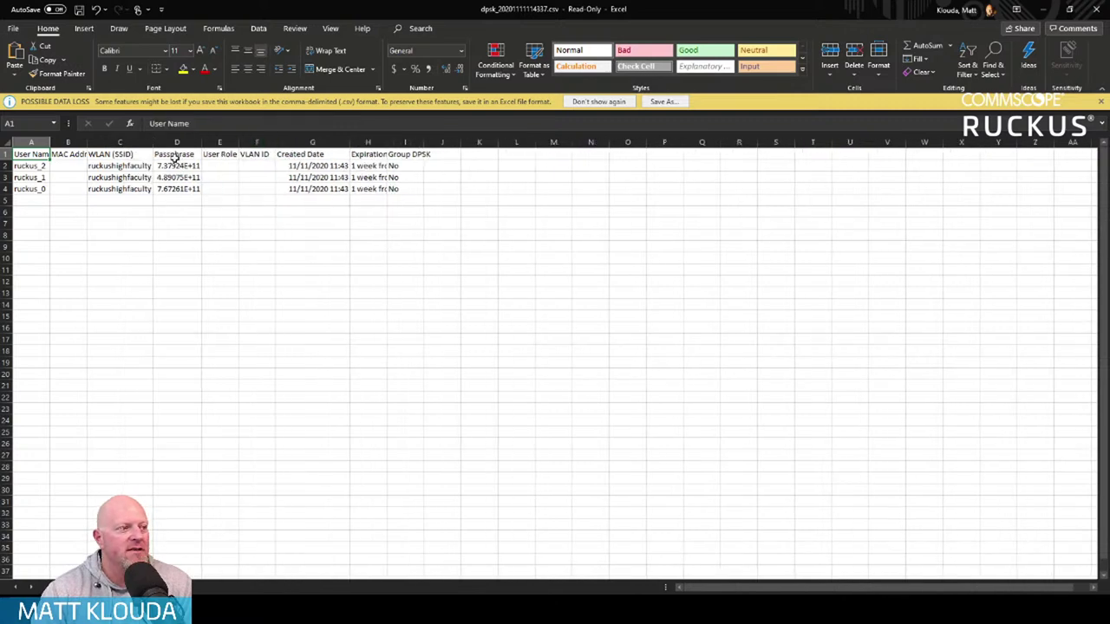
pyautogui.moveTo(180, 166); pyautogui.dragTo(183, 189)
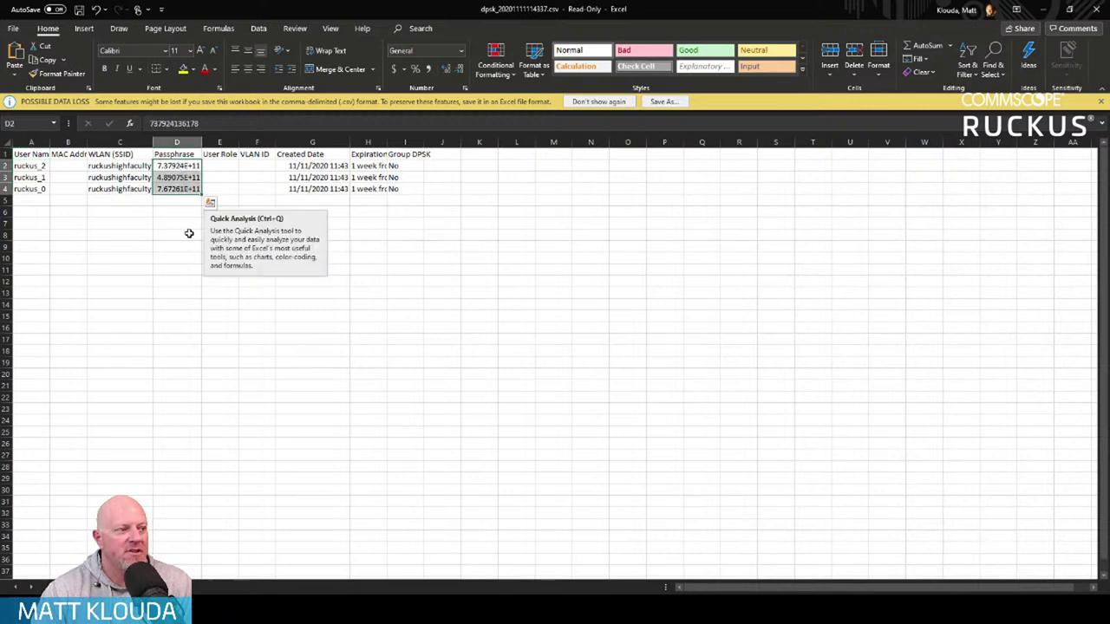
pyautogui.click(184, 211)
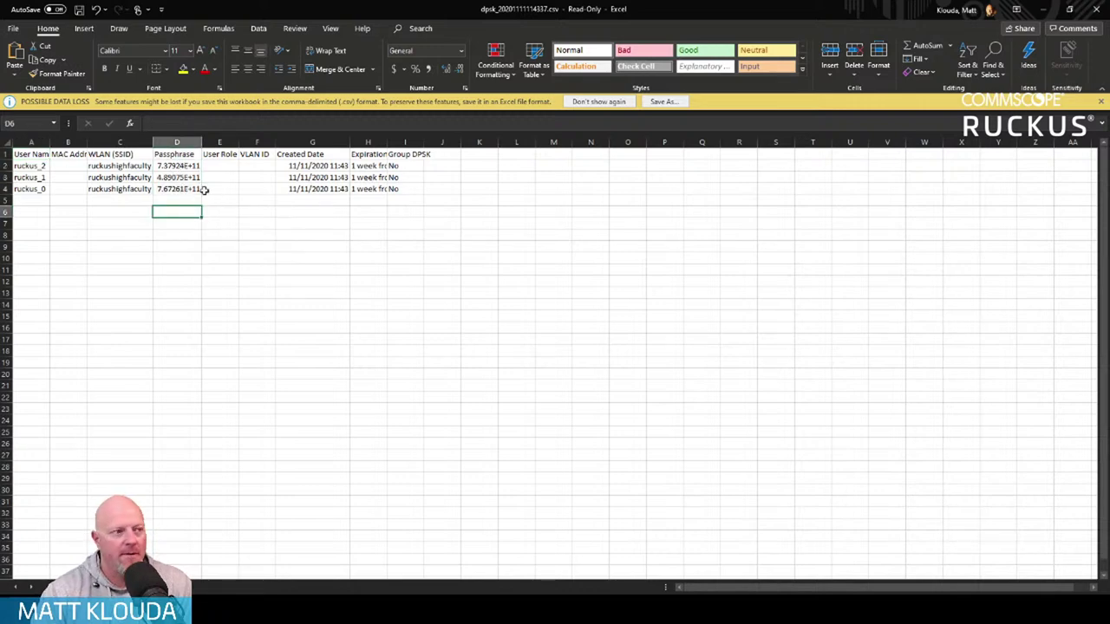
pyautogui.click(1043, 10)
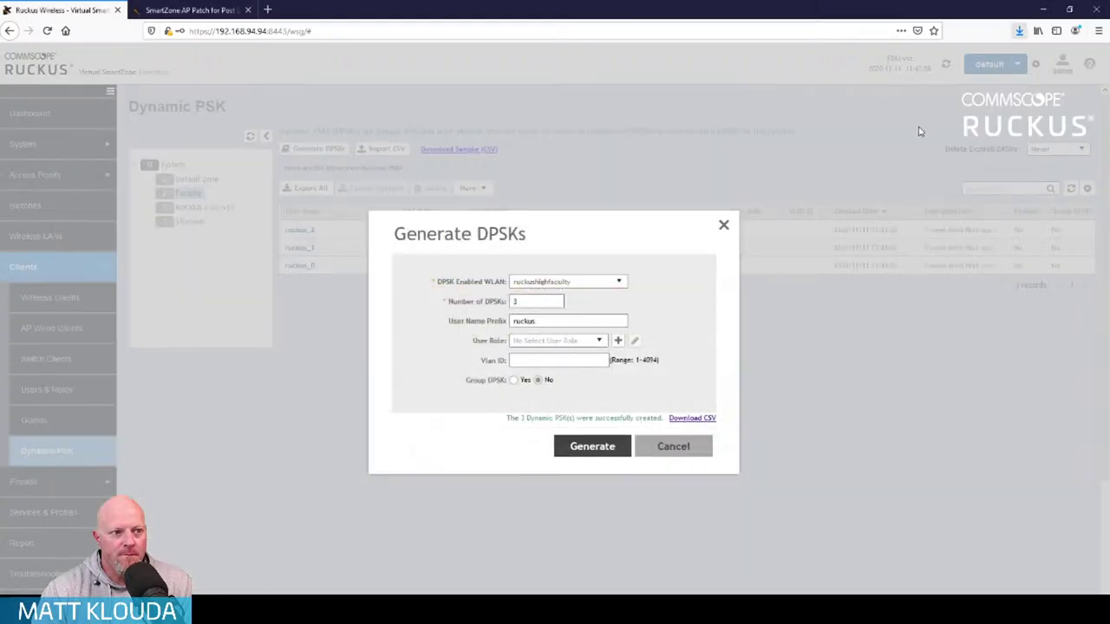
# Close the Generate DPSKs dialog and rename the ruckus_2 DPSK to ruckus3
pyautogui.click(642, 453)
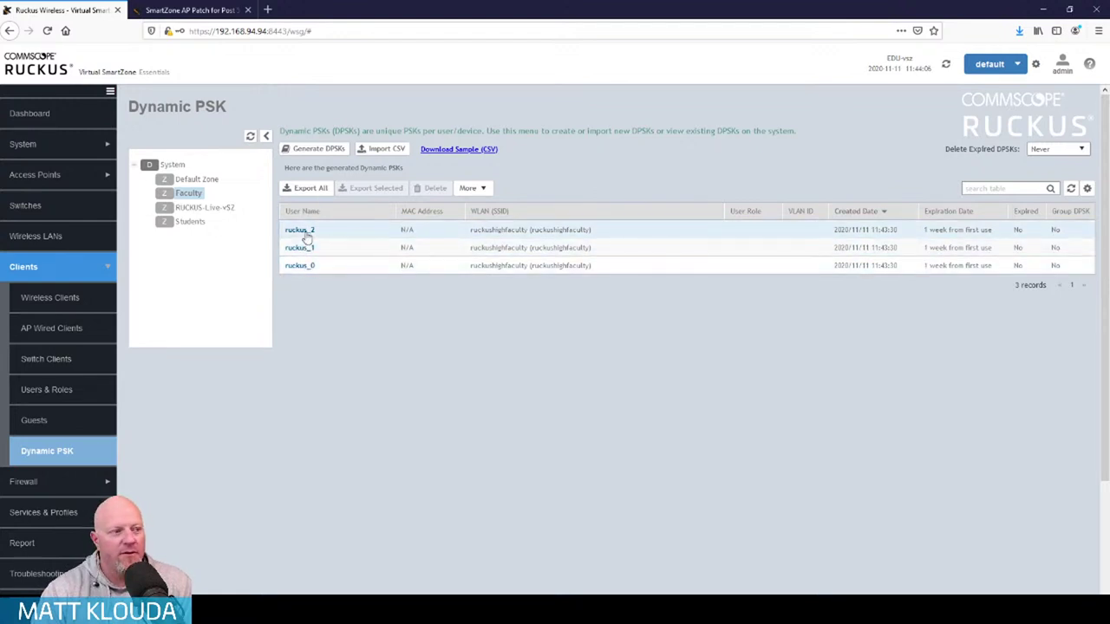
pyautogui.click(303, 230)
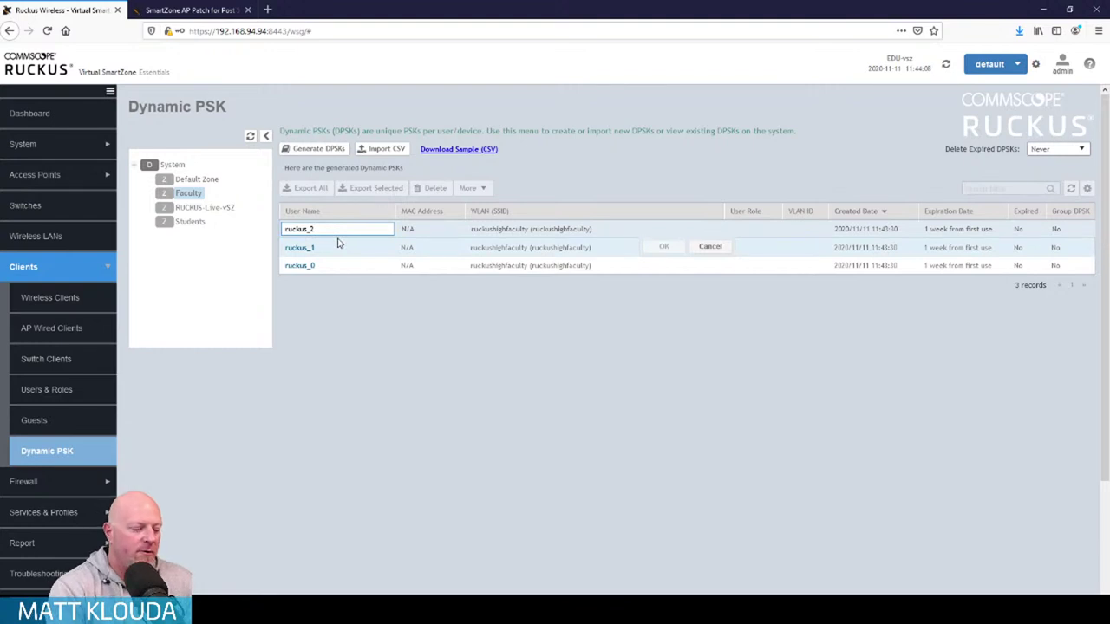
pyautogui.press('BackSpace')
pyautogui.press('BackSpace')
pyautogui.write('1')
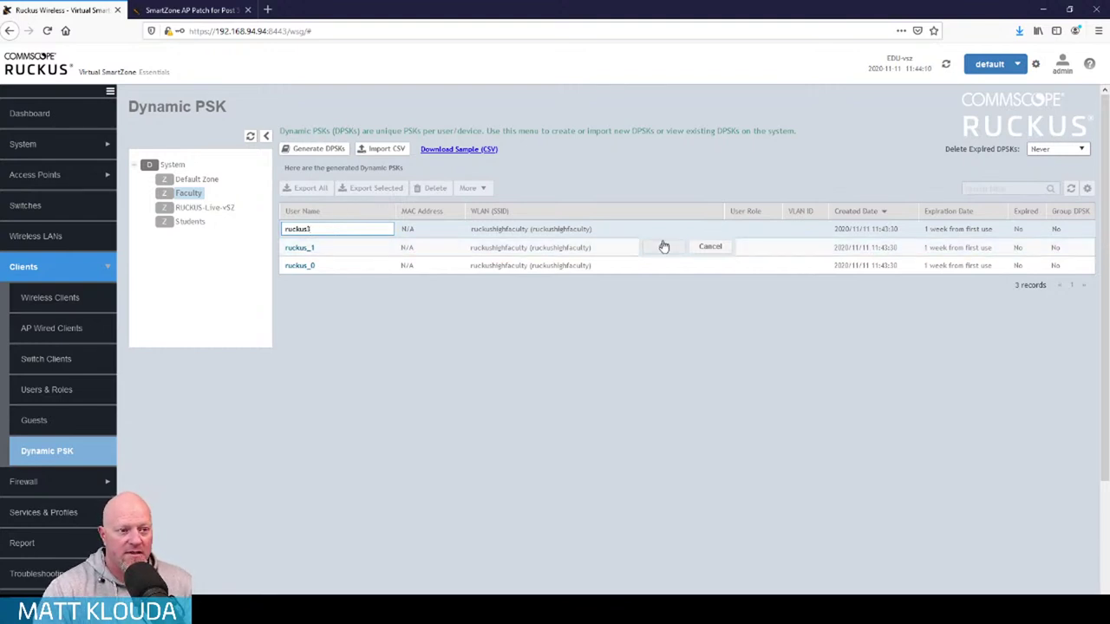
pyautogui.click(664, 246)
# Rename the ruckus_1 DPSK to ruckus2 and the ruckus_0 DPSK to ruckus1
pyautogui.click(312, 248)
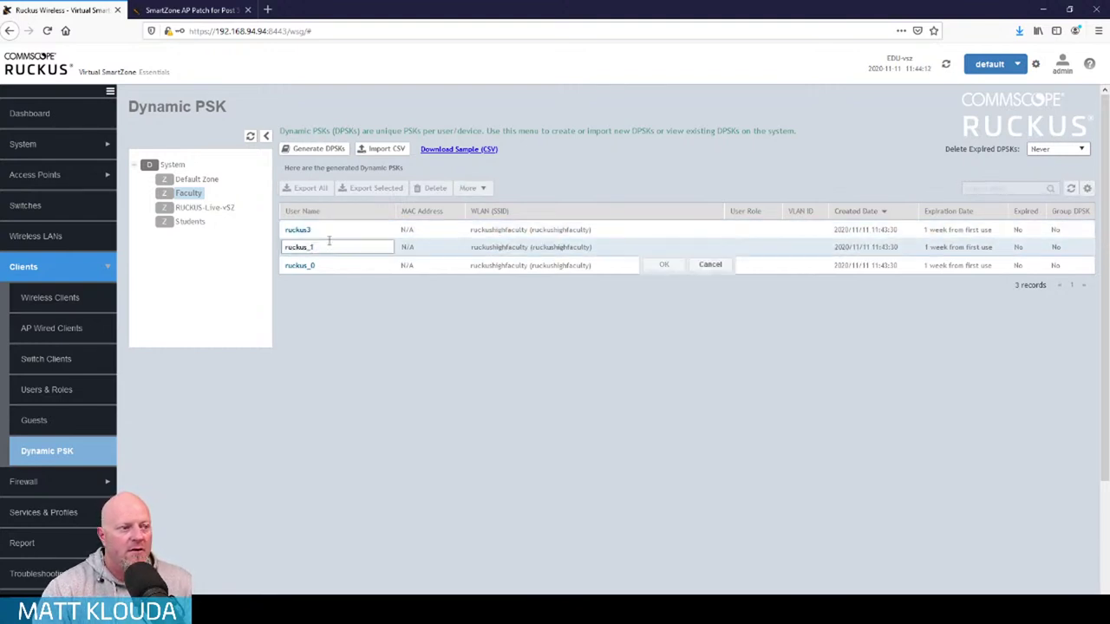
pyautogui.press('BackSpace')
pyautogui.press('BackSpace')
pyautogui.write('2')
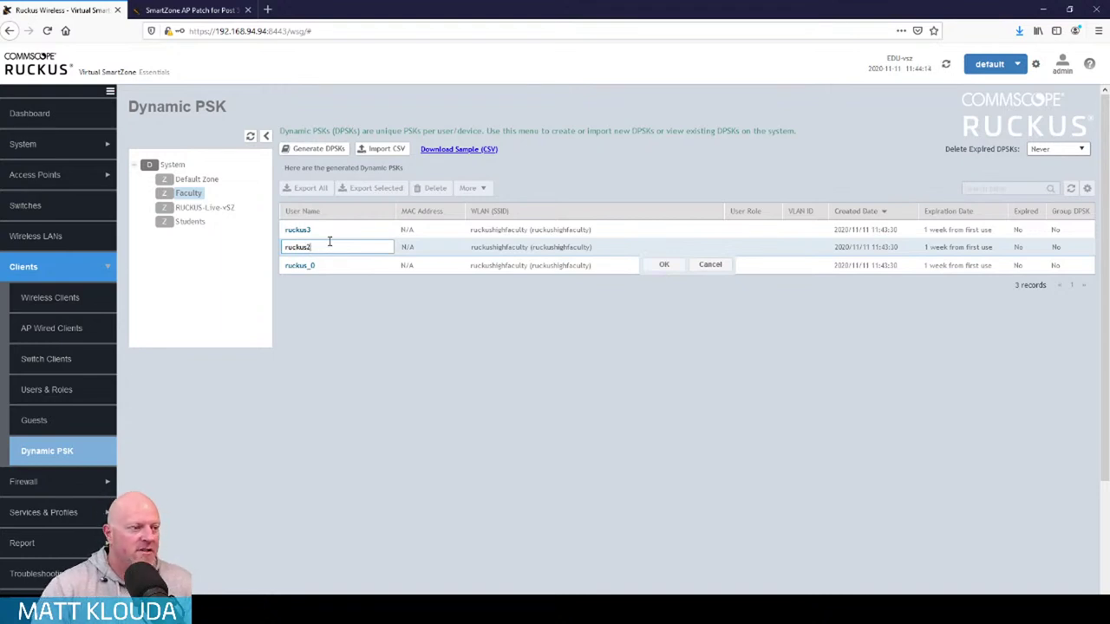
pyautogui.click(663, 267)
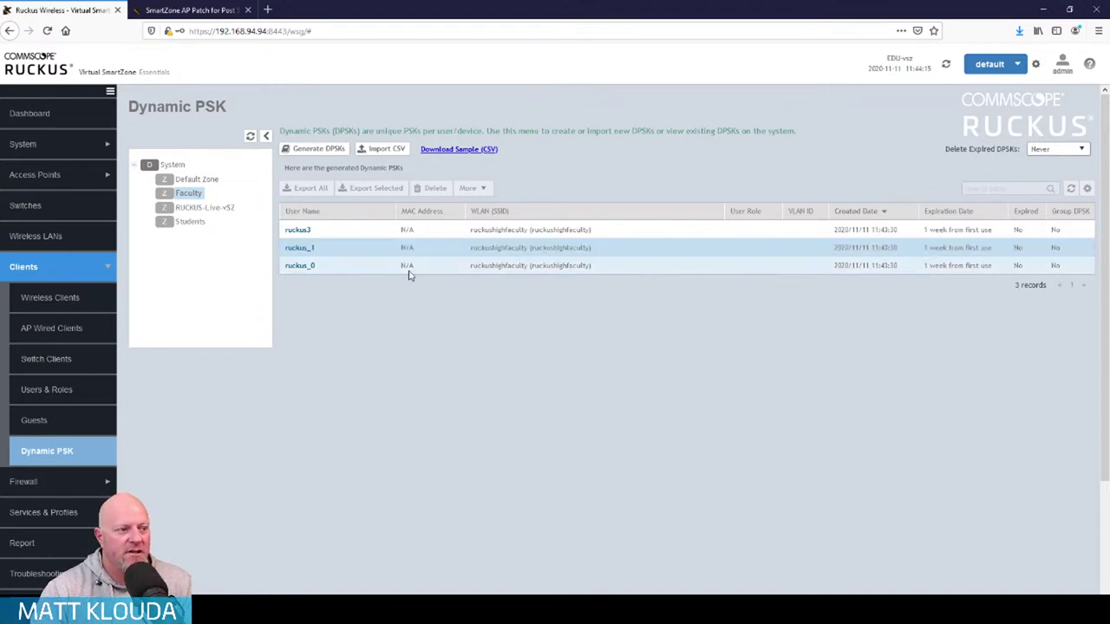
pyautogui.click(304, 265)
pyautogui.press('BackSpace')
pyautogui.press('BackSpace')
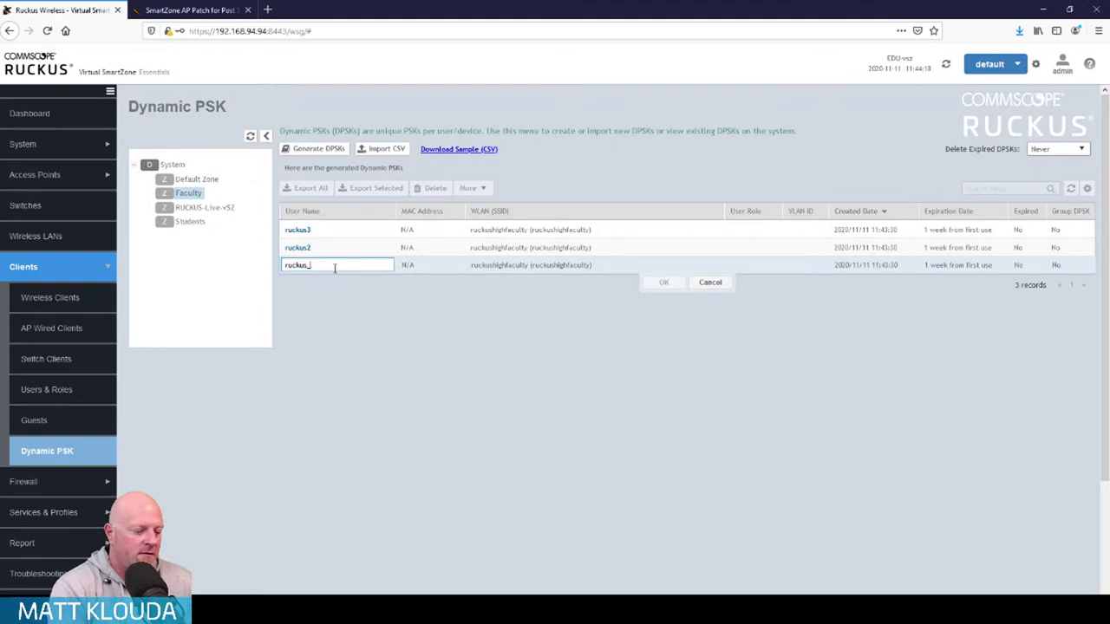
pyautogui.write('1')
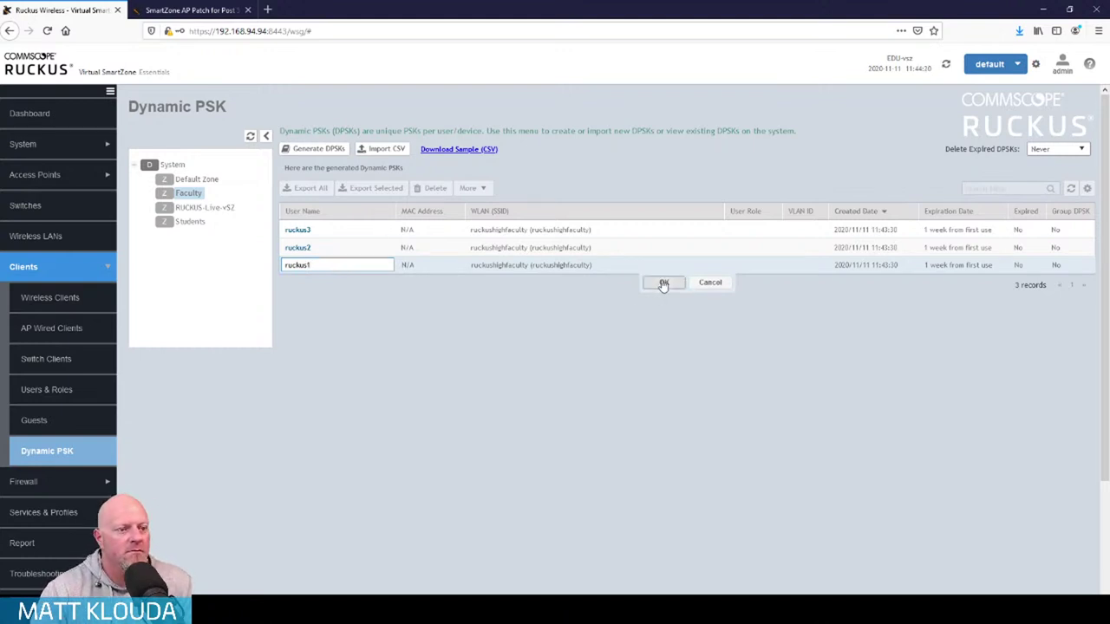
pyautogui.click(664, 282)
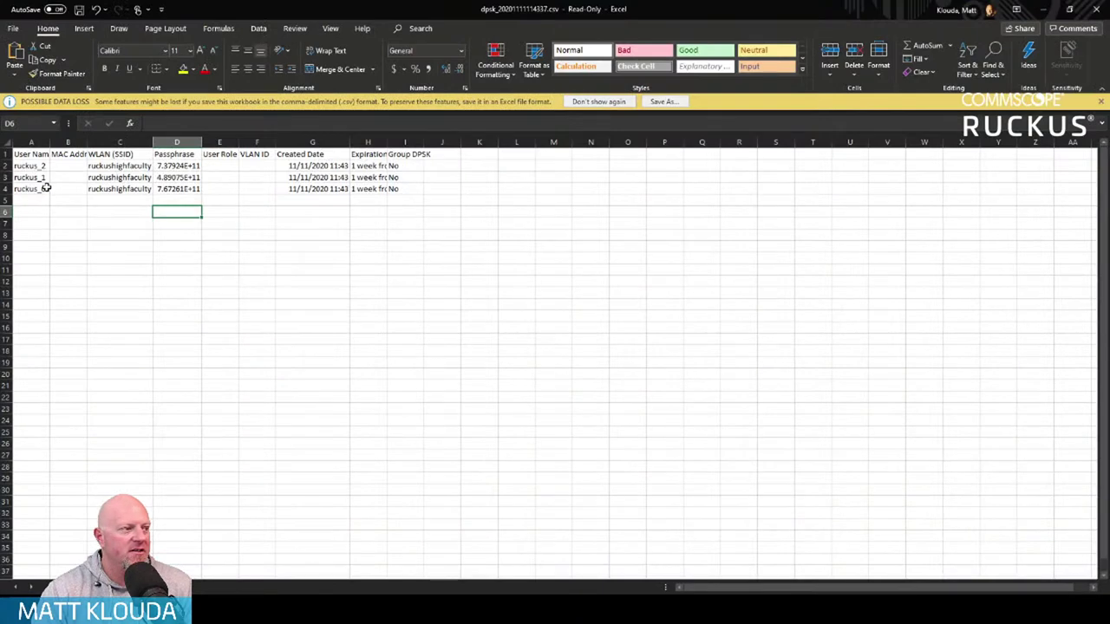
# In the CSV, change cell A4 to ruckus1 and cell A3 to ruckus2
pyautogui.click(43, 187)
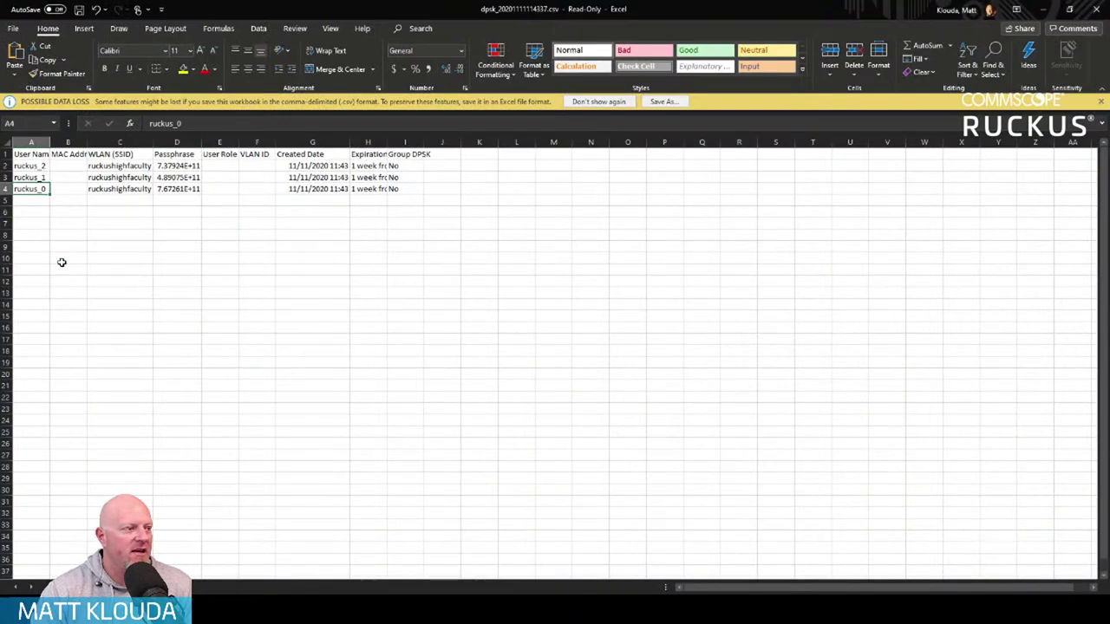
pyautogui.press('F2')
pyautogui.press('BackSpace')
pyautogui.press('BackSpace')
pyautogui.write('1')
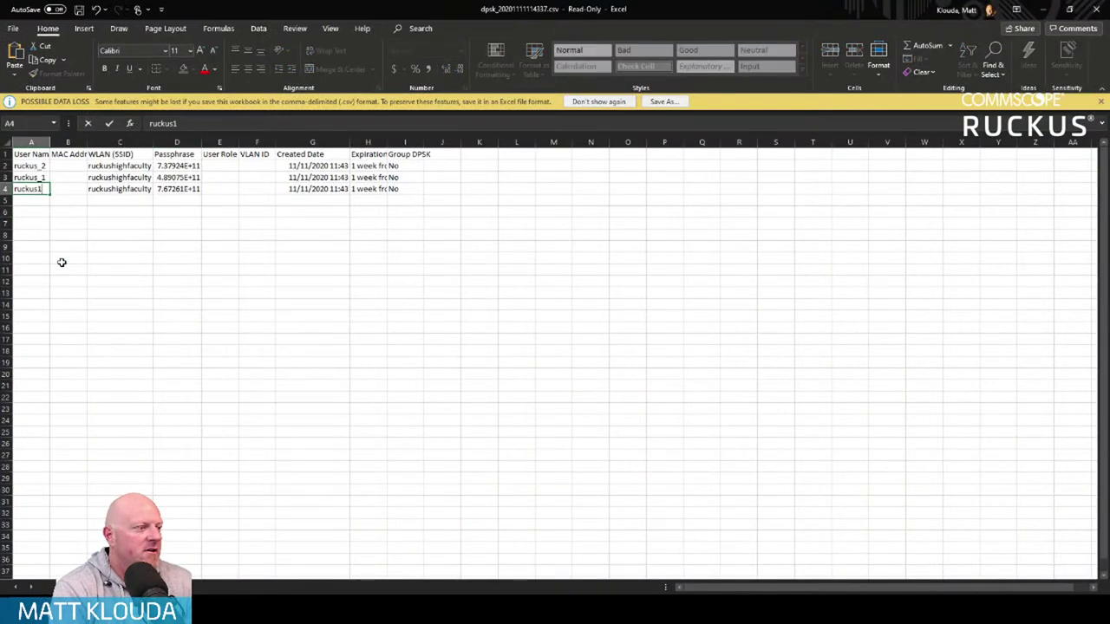
pyautogui.hotkey('shift', 'Return')
pyautogui.press('F2')
pyautogui.press('BackSpace')
pyautogui.press('BackSpace')
pyautogui.write('2')
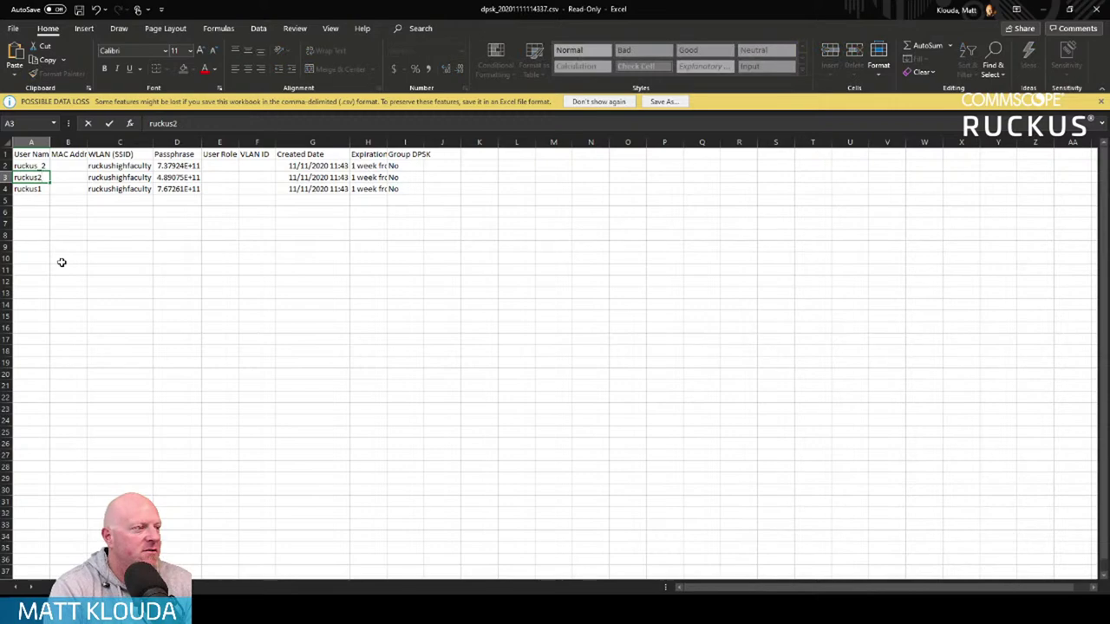
pyautogui.hotkey('shift', 'Return')
# Change cell A2 to ruckus3 and restore Excel to a smaller window
pyautogui.press('F2')
pyautogui.press('BackSpace')
pyautogui.press('BackSpace')
pyautogui.write('3')
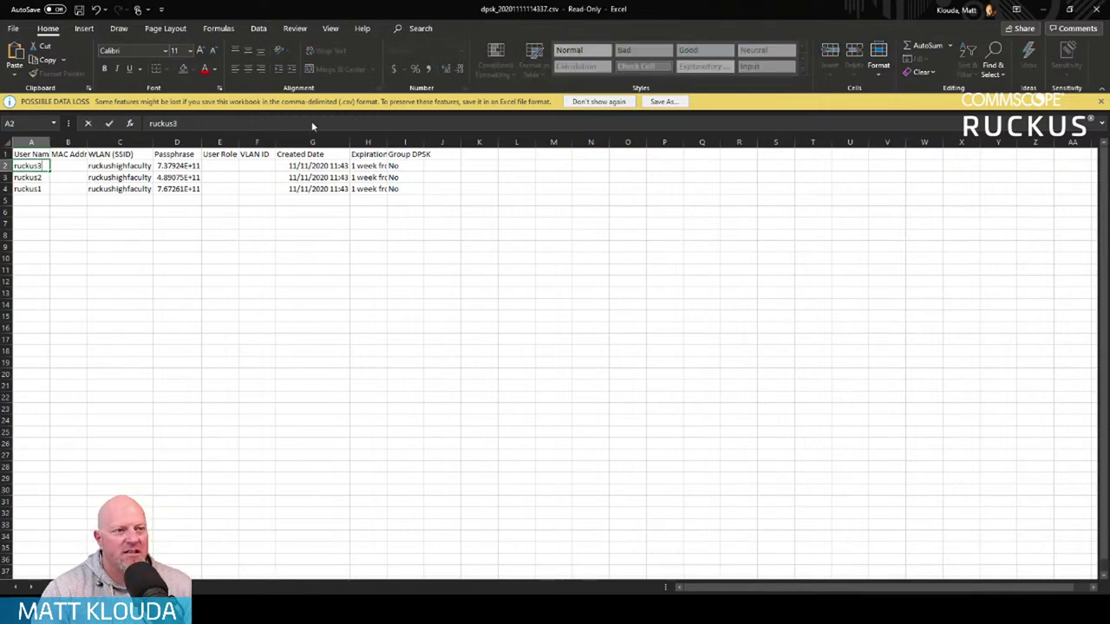
pyautogui.doubleClick(666, 6)
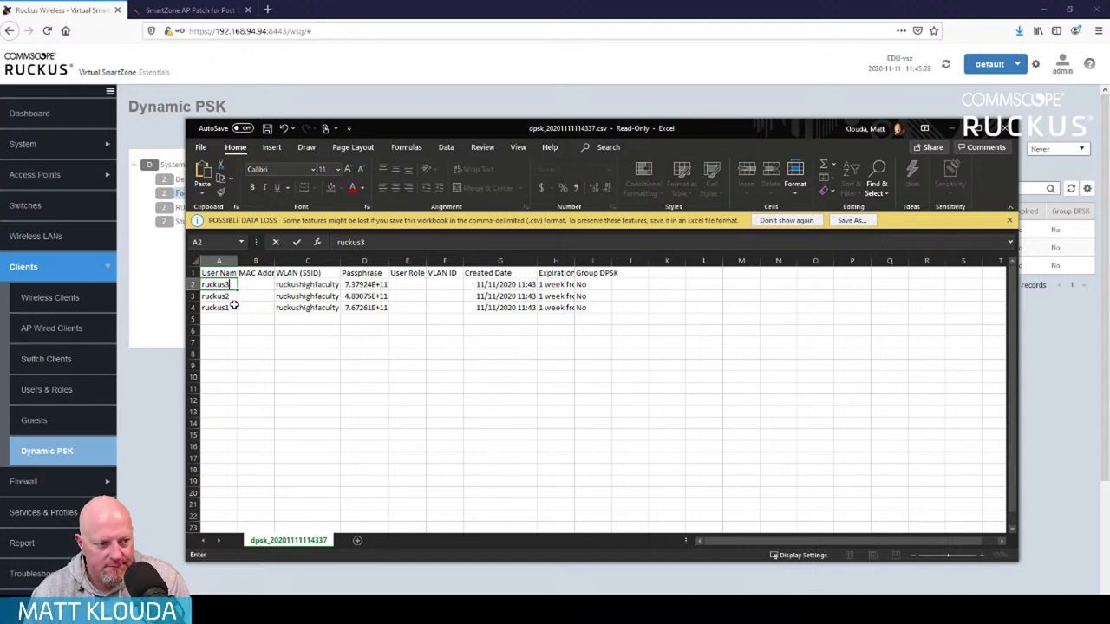
# Minimize Excel and view SmartZone's Wireless Clients page, showing 0 clients online
pyautogui.click(958, 128)
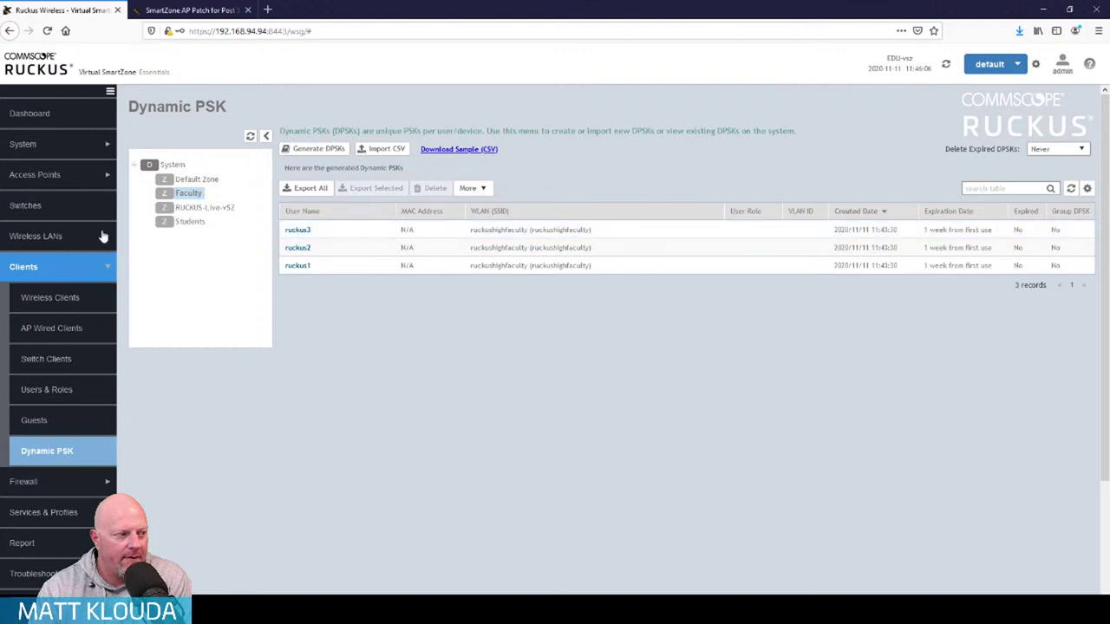
pyautogui.click(65, 299)
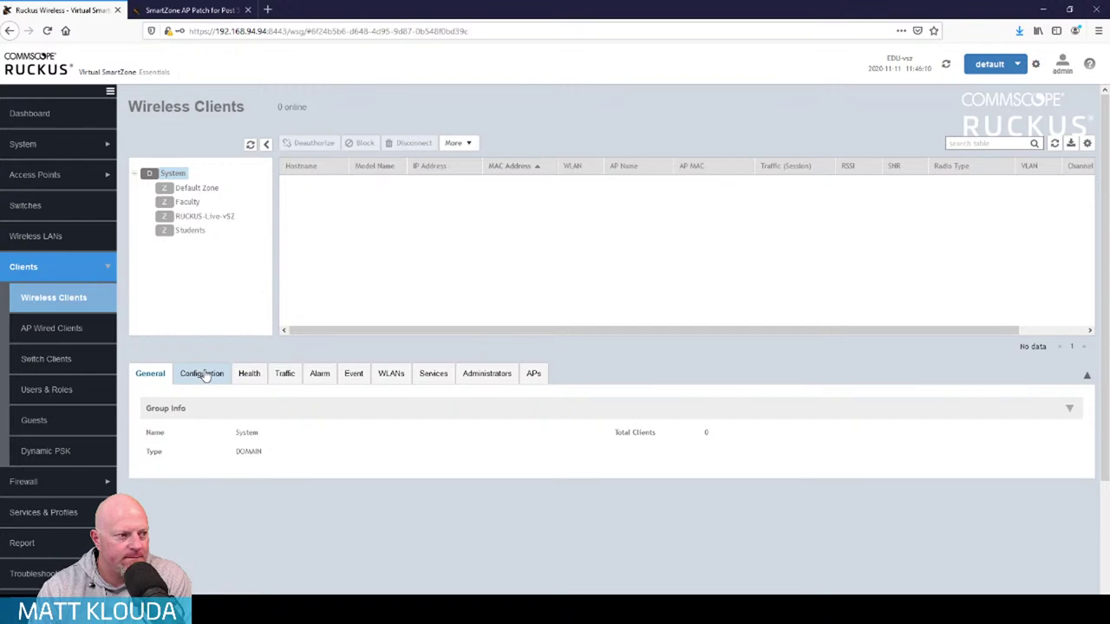
# Review ruckushighfaculty's WLAN configuration: open authentication, WPA-Mixed encryption with AES
pyautogui.click(37, 178)
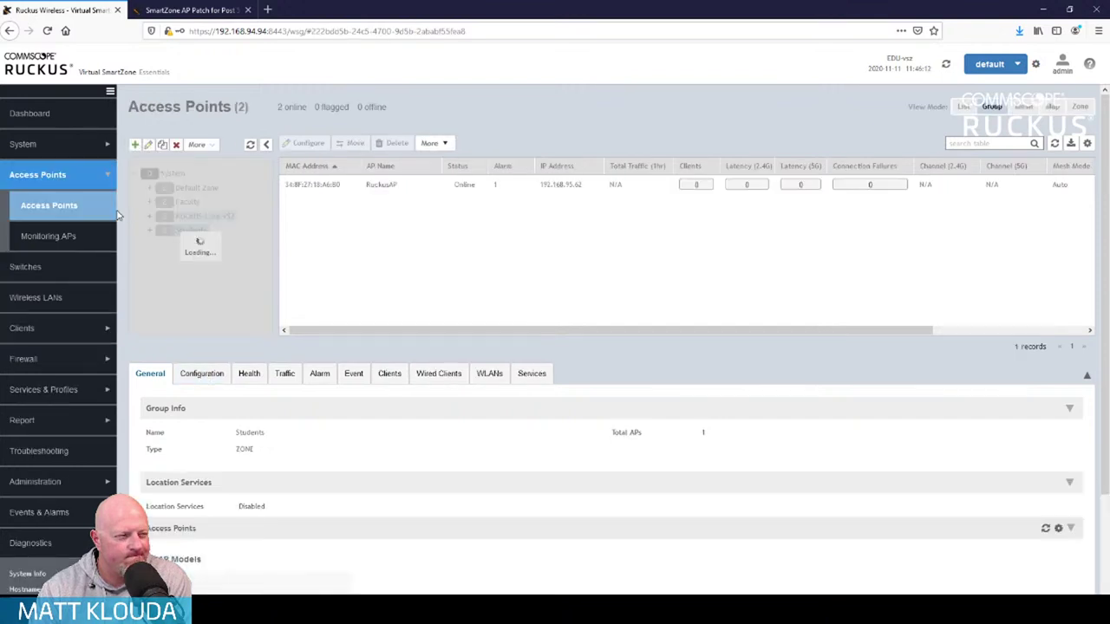
pyautogui.click(72, 296)
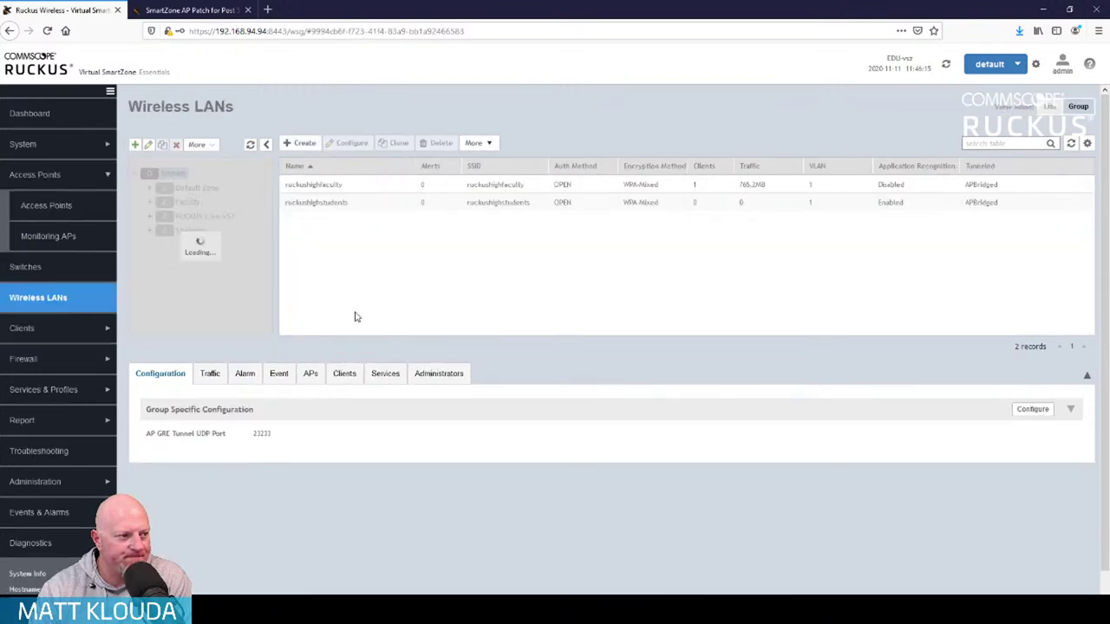
pyautogui.click(328, 185)
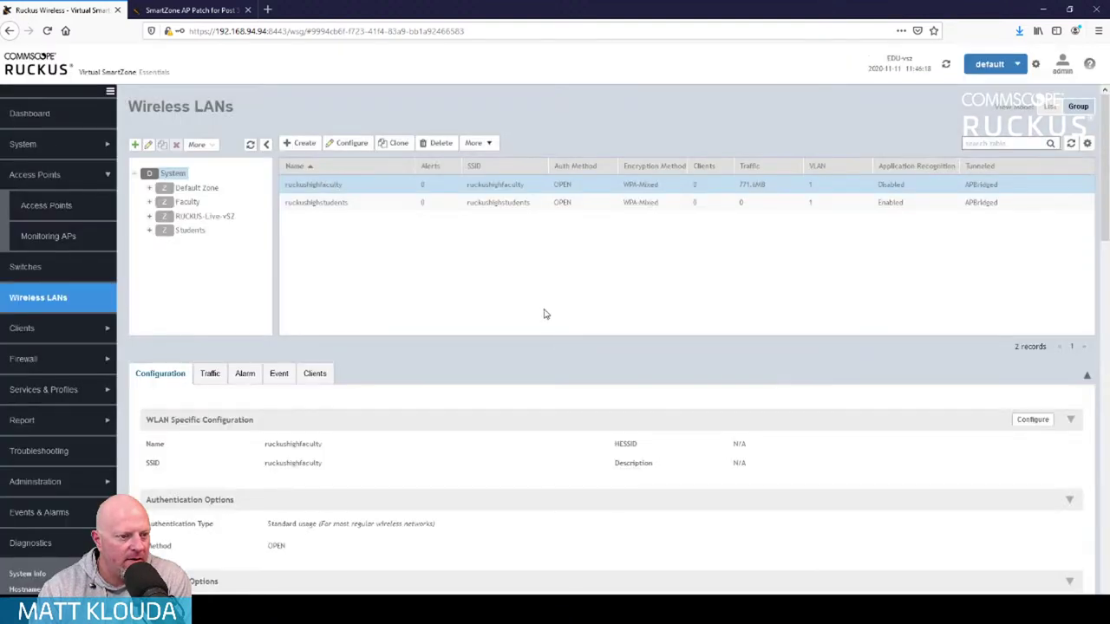
pyautogui.scroll(-1, 545, 315)
pyautogui.scroll(-3, 545, 315)
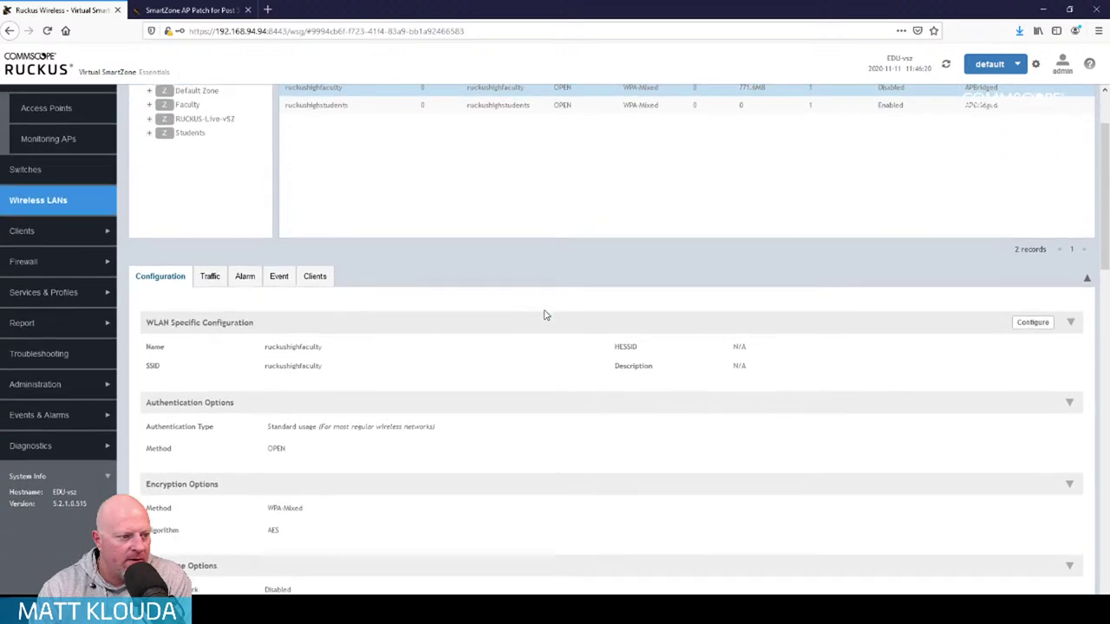
pyautogui.scroll(-1, 545, 314)
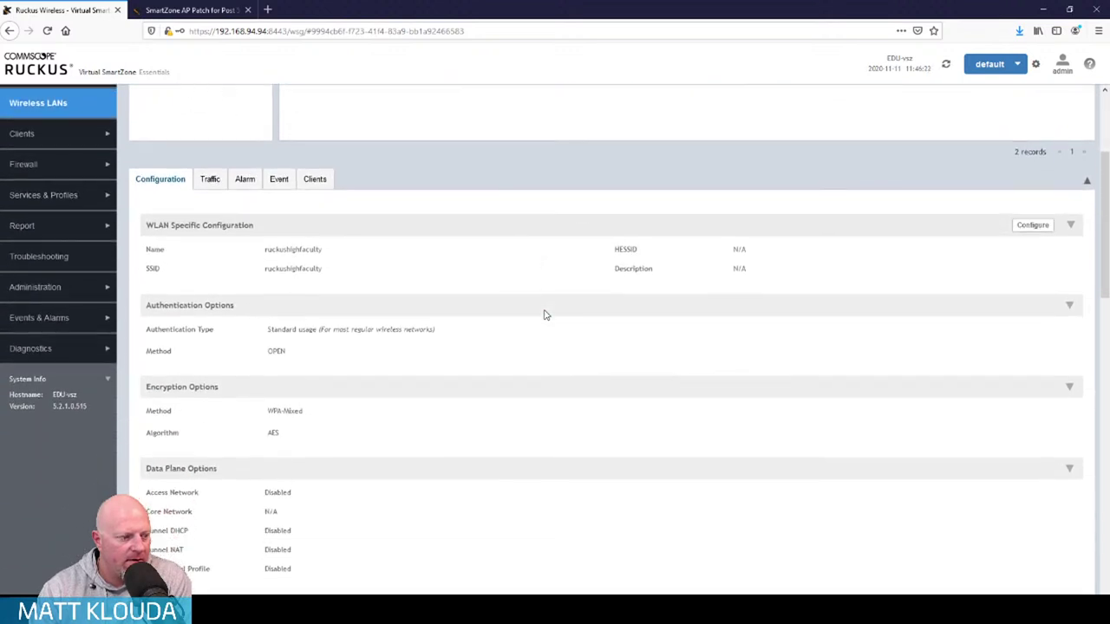
pyautogui.scroll(-2, 544, 315)
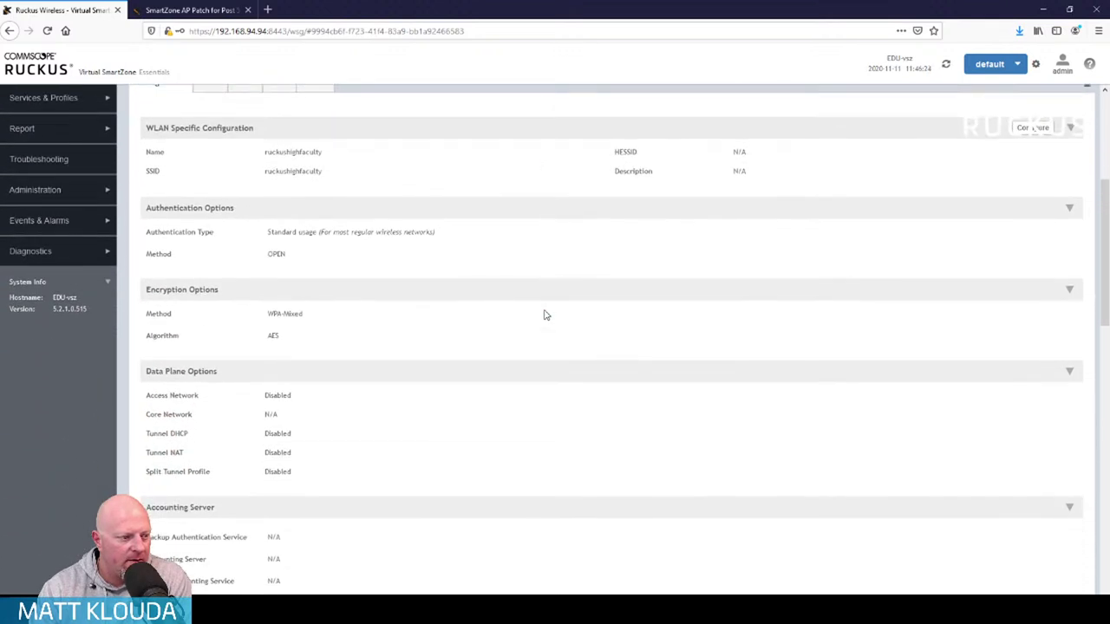
pyautogui.scroll(5, 544, 314)
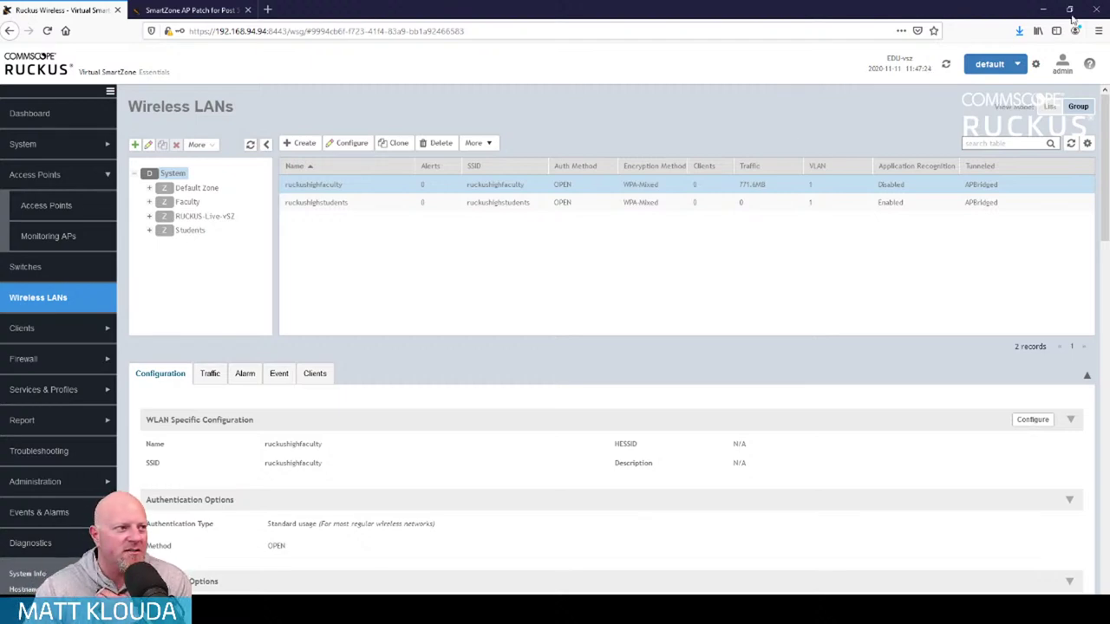
# Return to the vSZ software downloads listing and open the SmartZone 5.2.1.0.515 (GA) Release Notes page
pyautogui.click(189, 9)
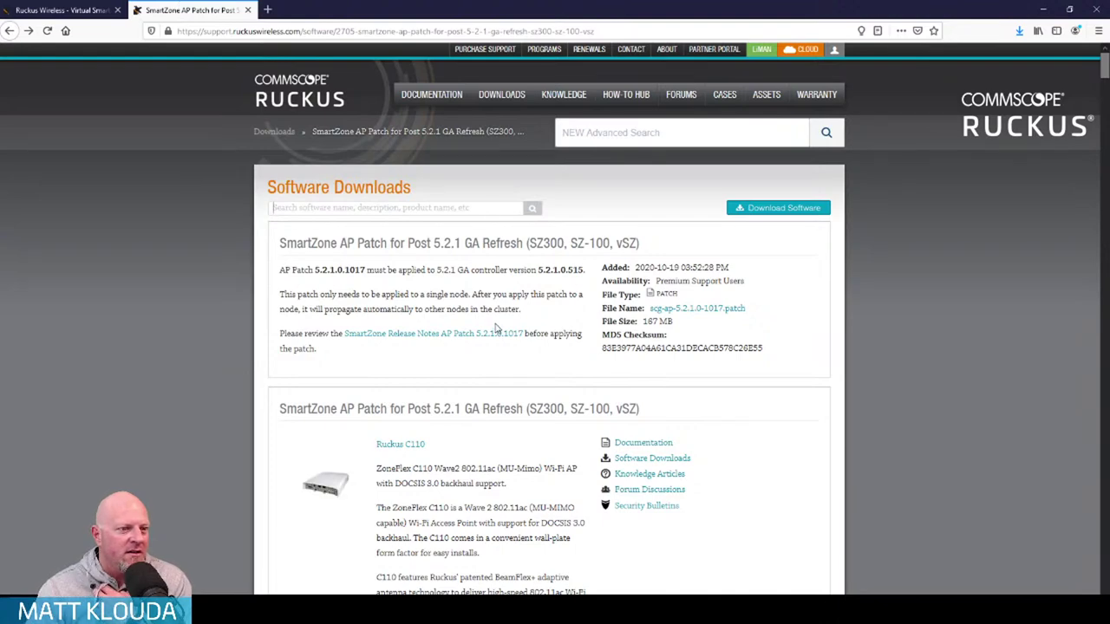
pyautogui.hotkey('alt', 'Left')
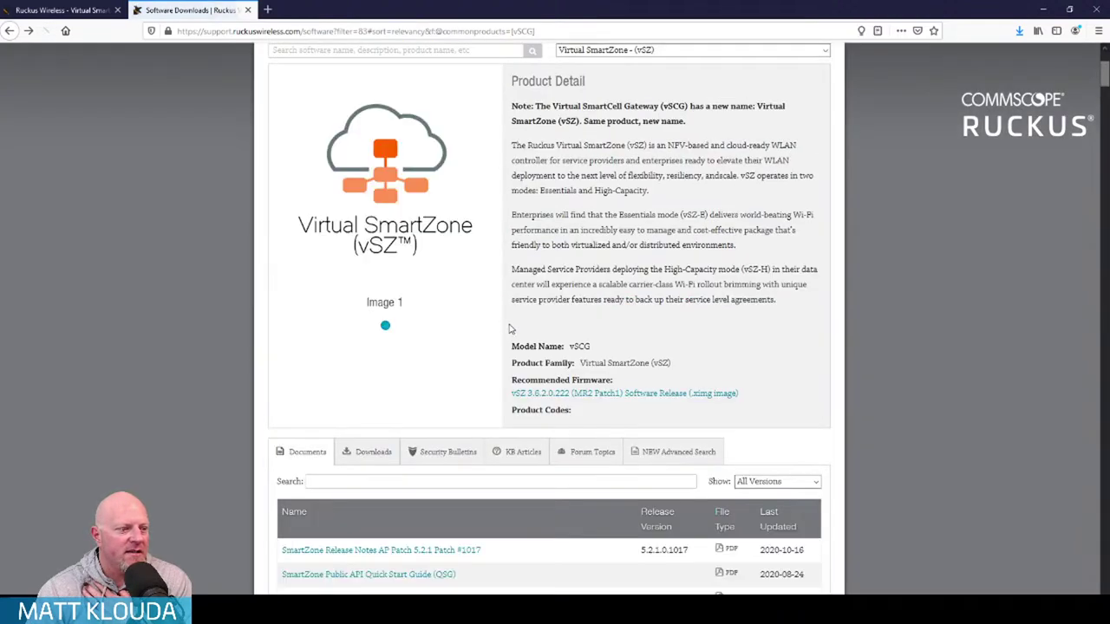
pyautogui.scroll(-4, 490, 335)
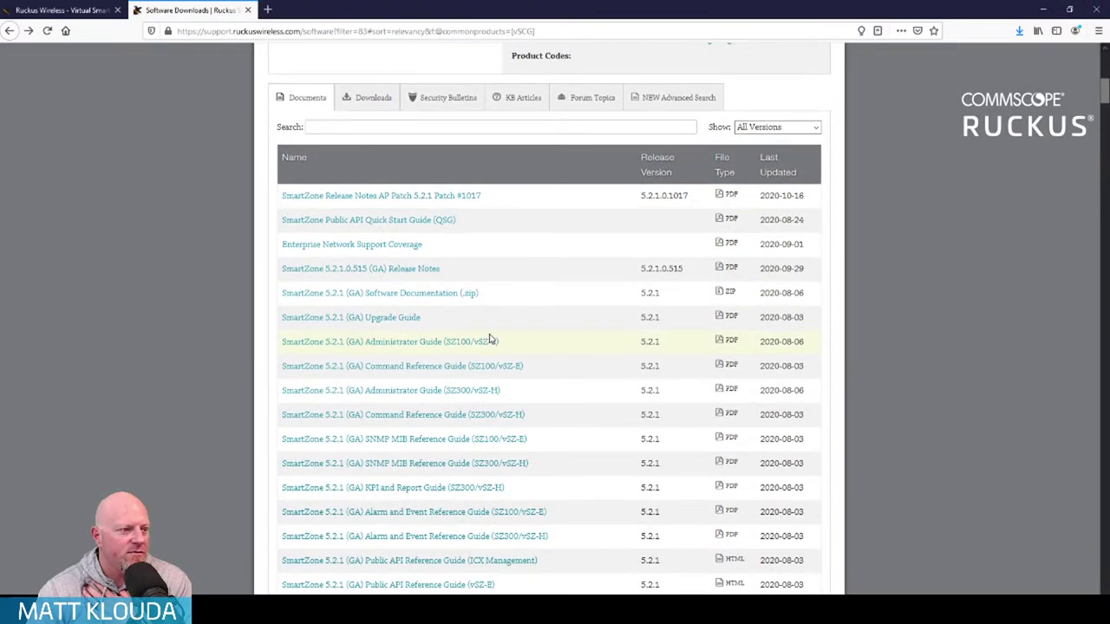
pyautogui.click(433, 267)
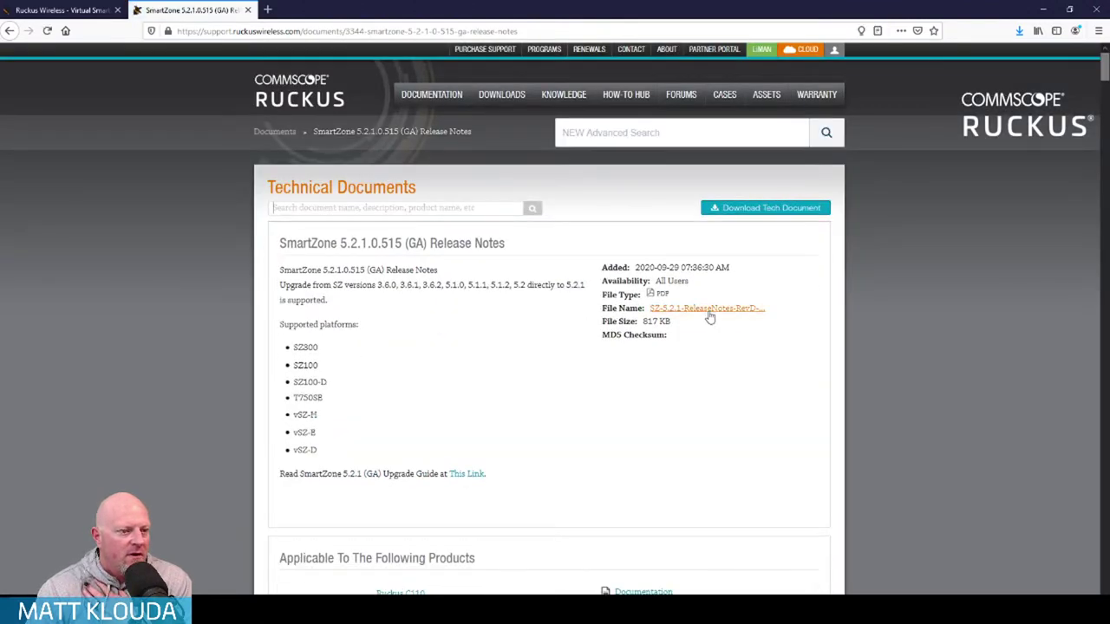
# Skim the 5.2.1 release notes PDF, then return to the vSZ downloads page
pyautogui.click(708, 309)
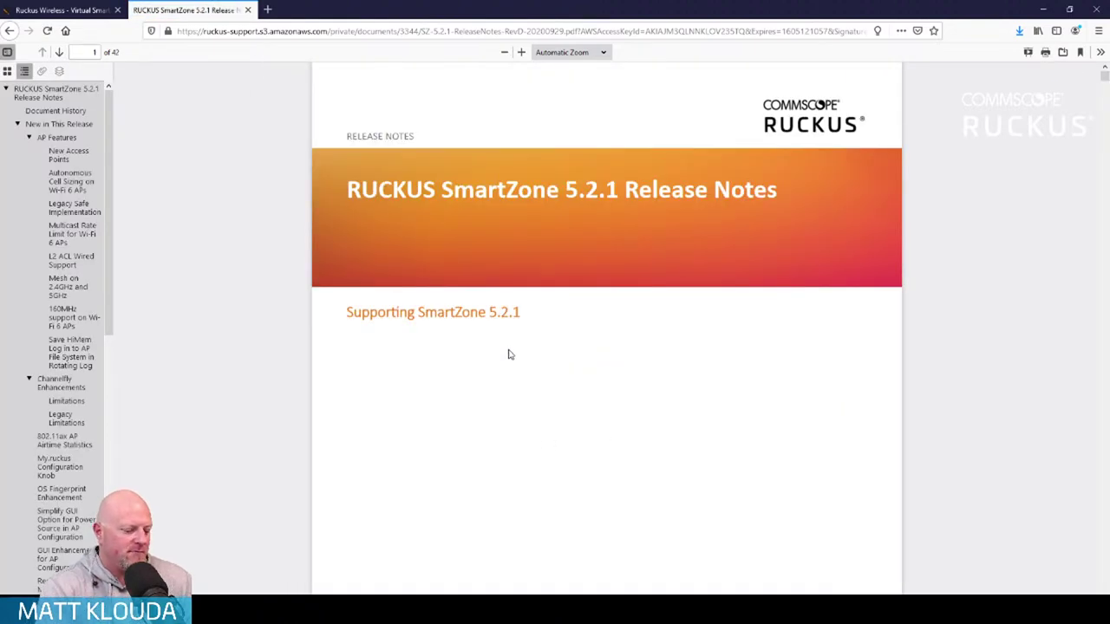
pyautogui.scroll(-20, 509, 353)
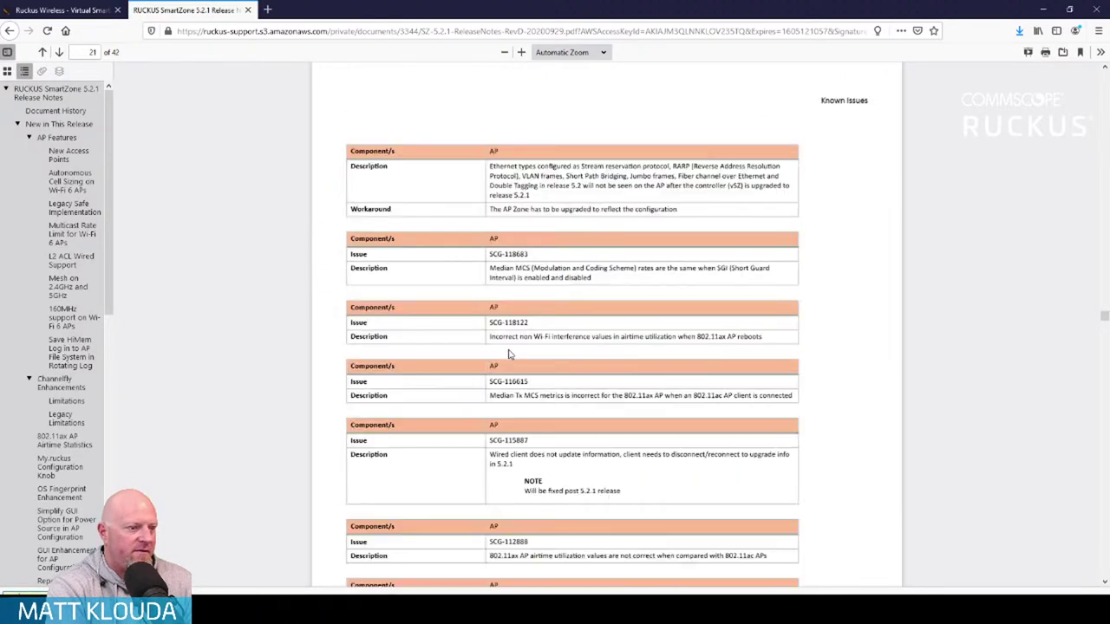
pyautogui.scroll(10, 509, 354)
pyautogui.scroll(-10, 509, 354)
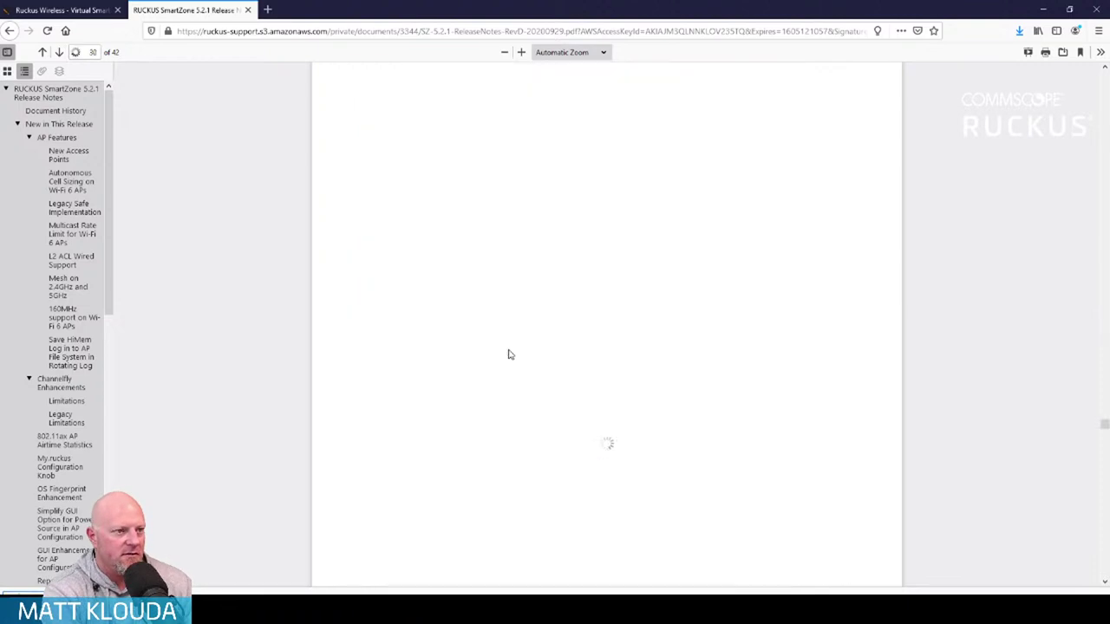
pyautogui.scroll(-20, 512, 353)
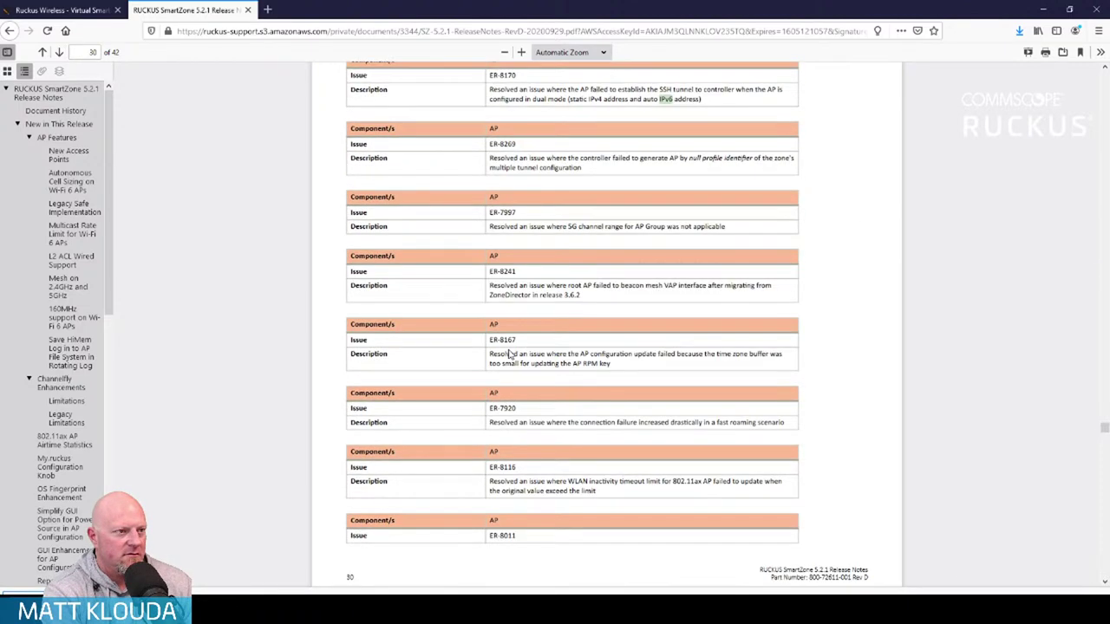
pyautogui.click(10, 30)
pyautogui.click(10, 30)
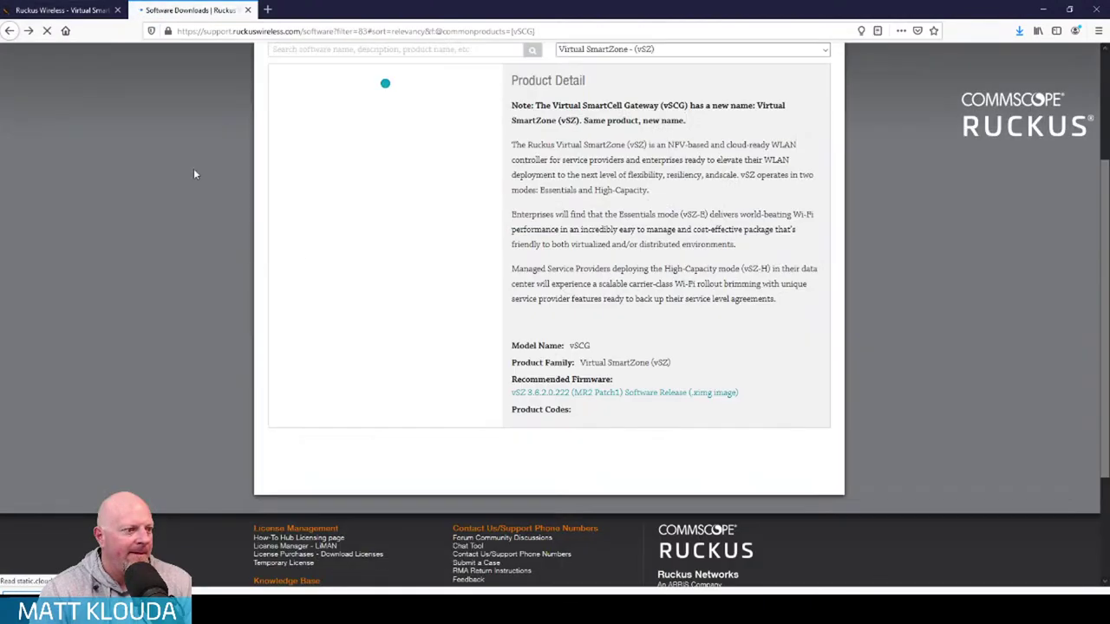
# Open the 5.2.1 (GA) SZ100/vSZ-E Administrator Guide PDF and step through 'ports' matches
pyautogui.scroll(-5, 315, 275)
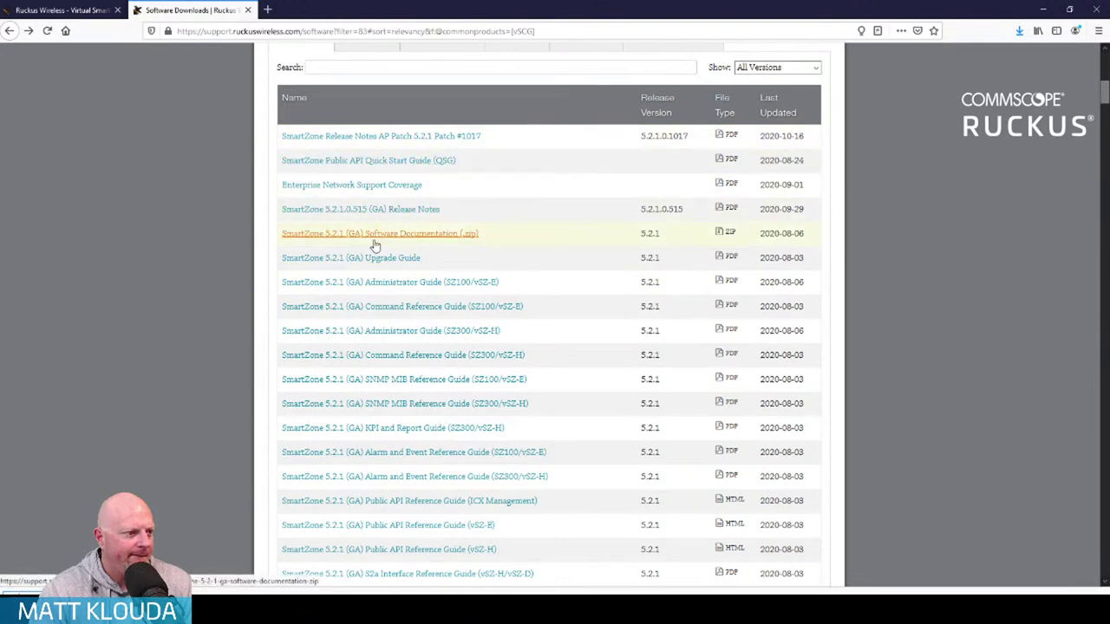
pyautogui.click(395, 290)
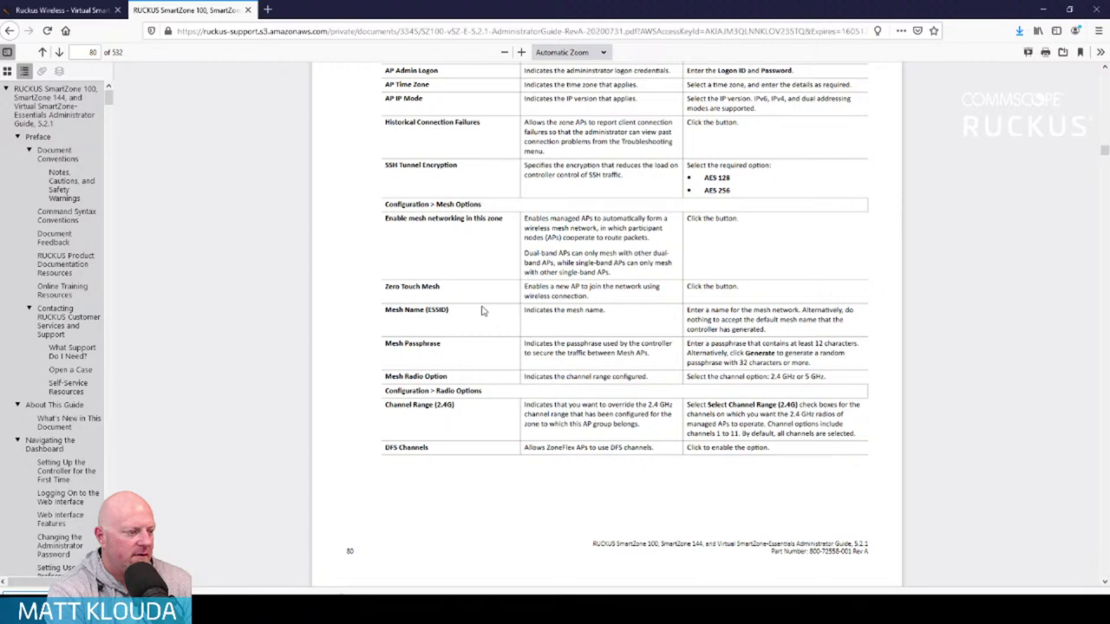
pyautogui.press('Return')
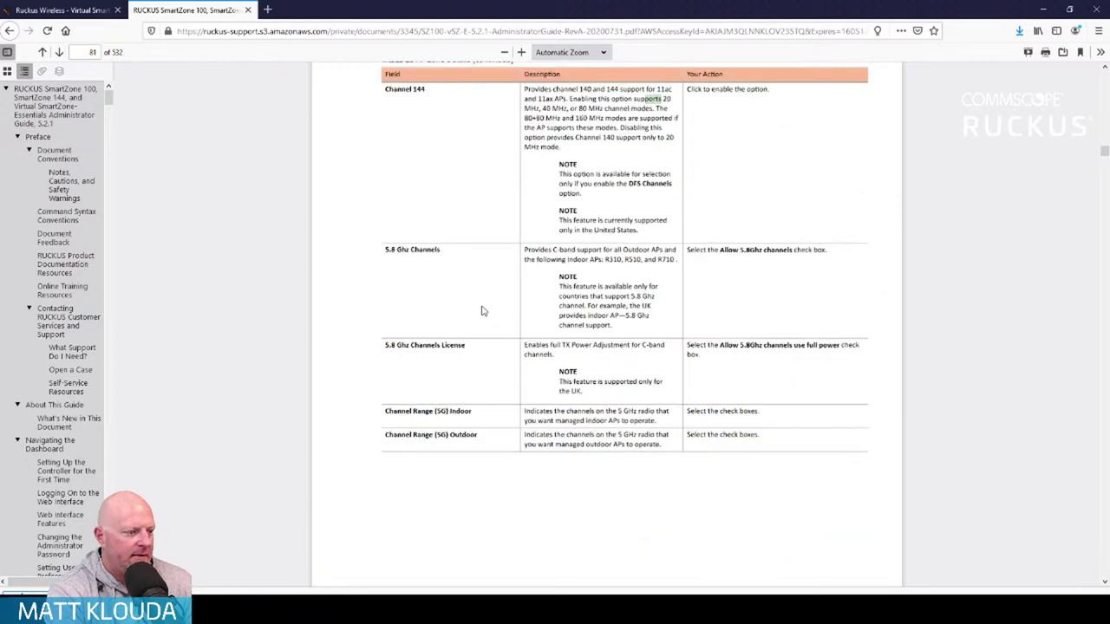
pyautogui.press('Return')
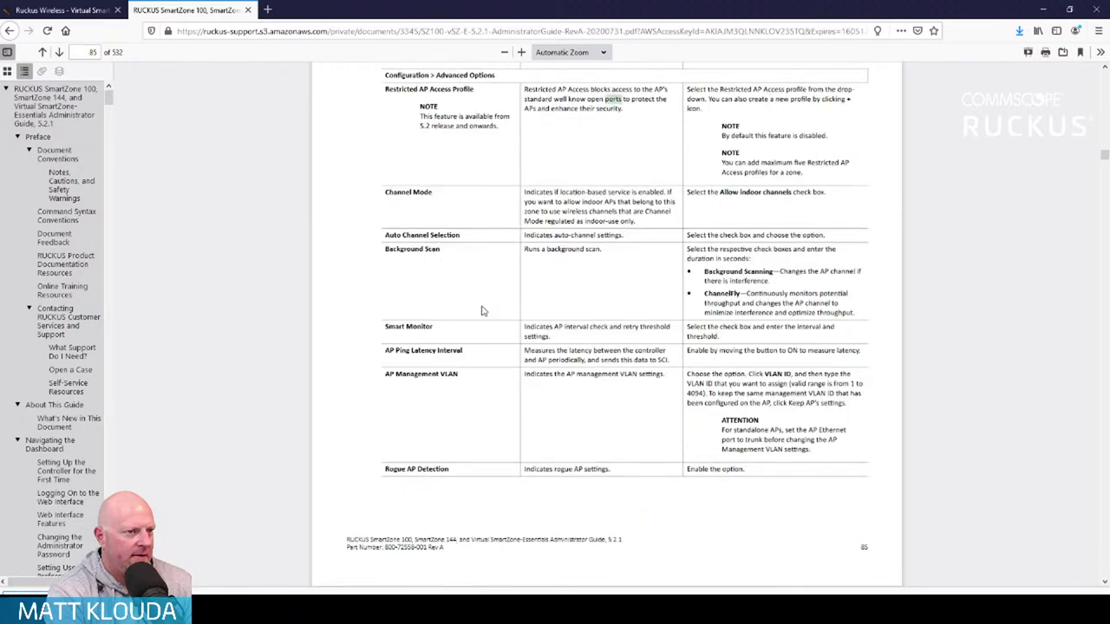
pyautogui.press('Return')
pyautogui.press('Return')
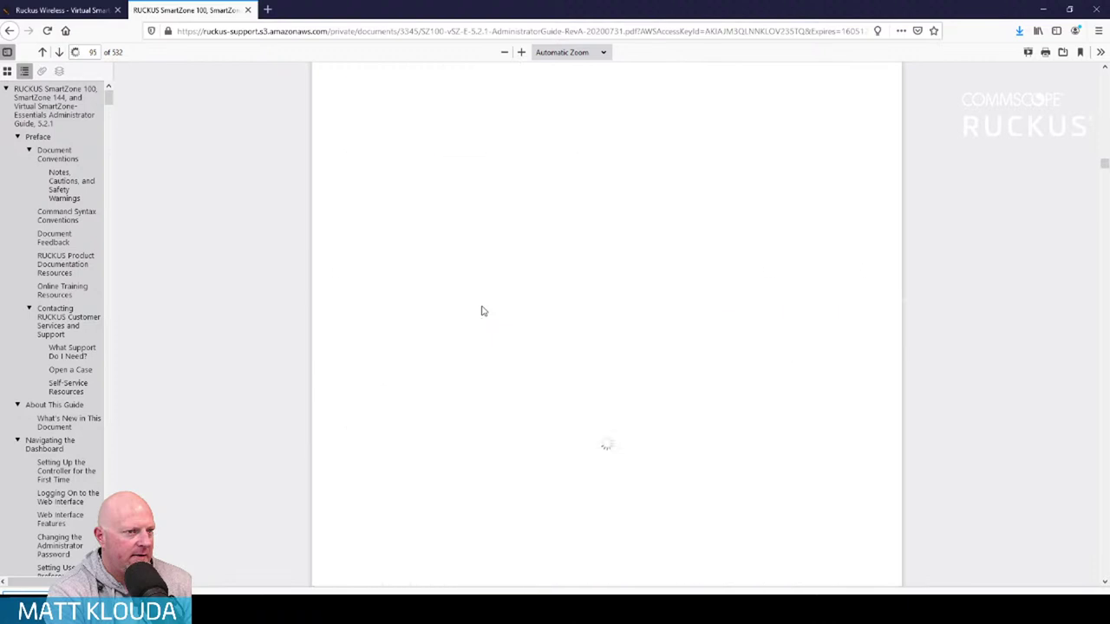
pyautogui.press('Return')
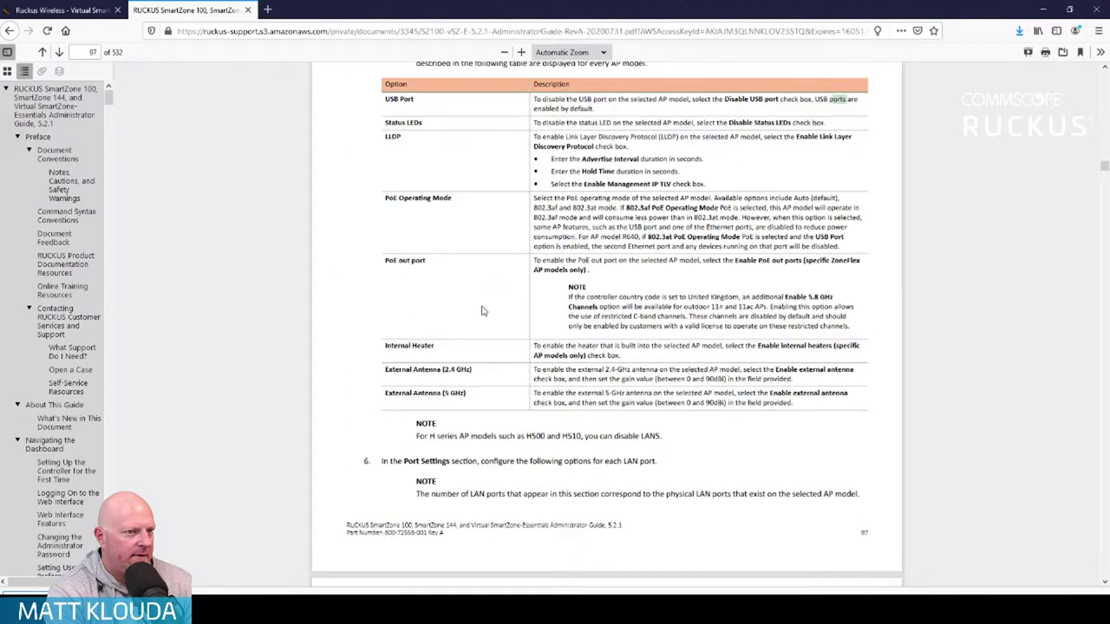
pyautogui.press('Return')
# Continue through 'ports' matches to page 101, then return to the guide's title page
pyautogui.press('Return')
pyautogui.press('Return')
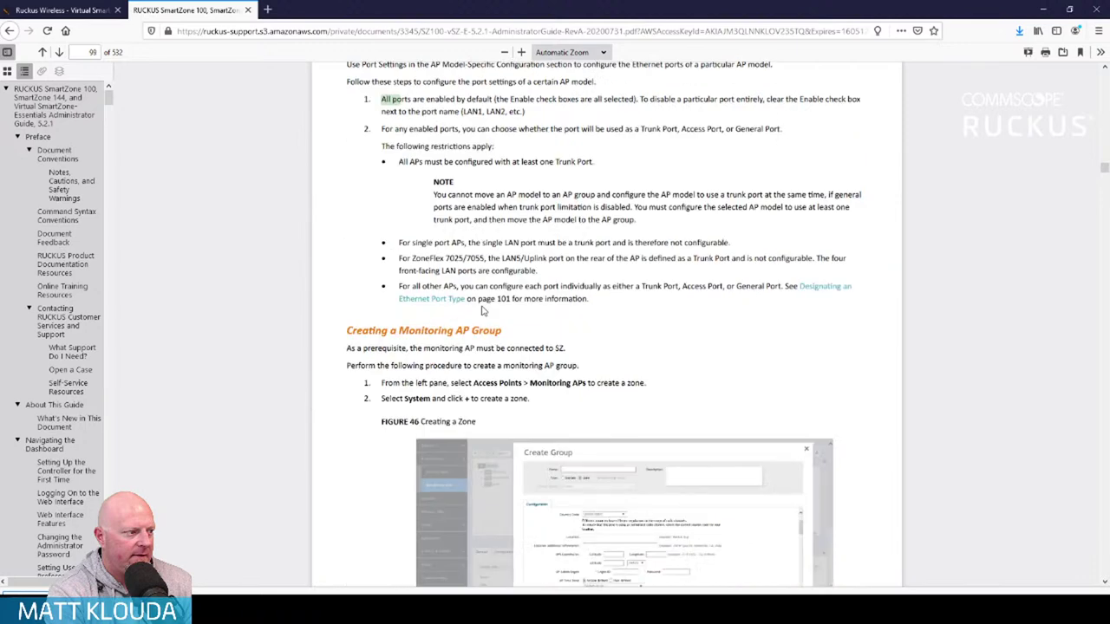
pyautogui.scroll(-3, 483, 311)
pyautogui.press('Return')
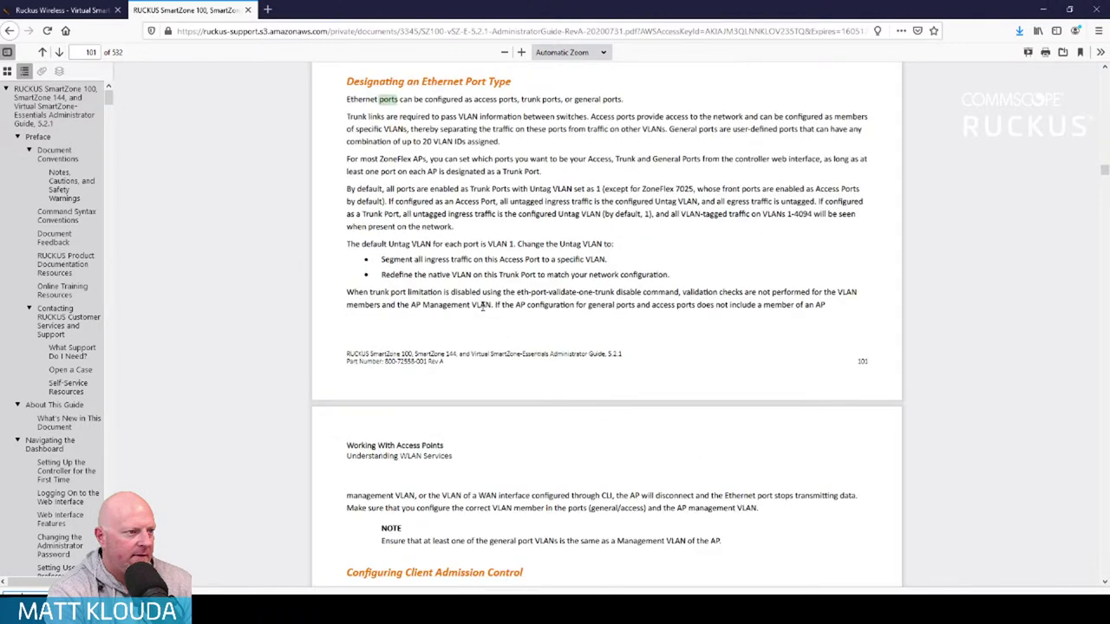
pyautogui.press('Return')
pyautogui.press('Return')
pyautogui.press('Return')
pyautogui.press('Return')
pyautogui.press('Return')
pyautogui.press('Return')
pyautogui.press('Return')
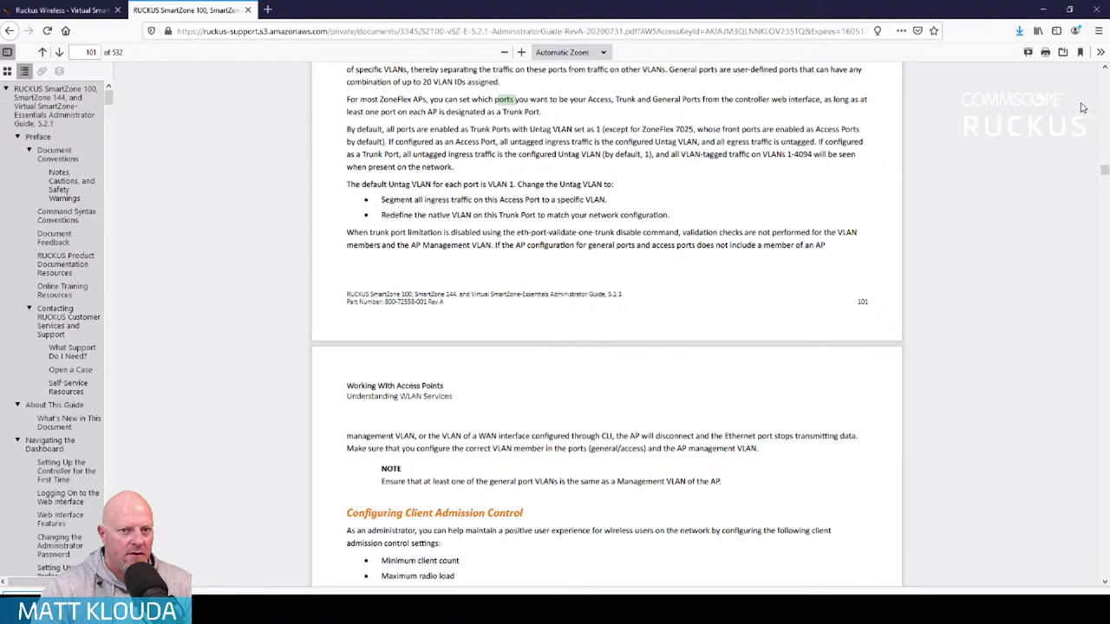
pyautogui.moveTo(1105, 172); pyautogui.dragTo(1105, 66)
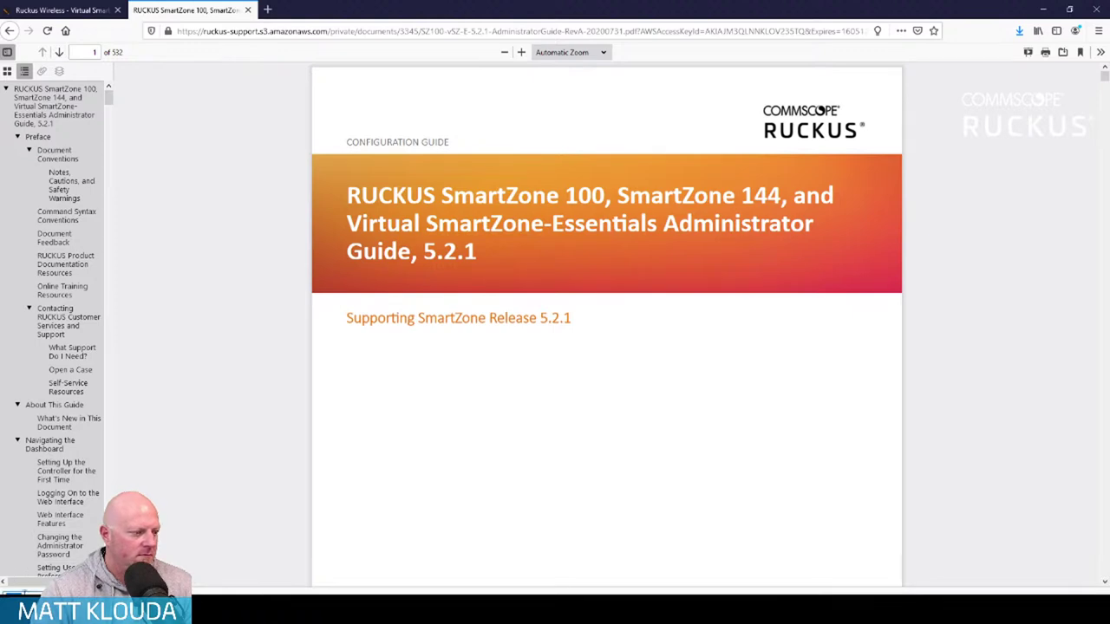
pyautogui.scroll(-1, 368, 101)
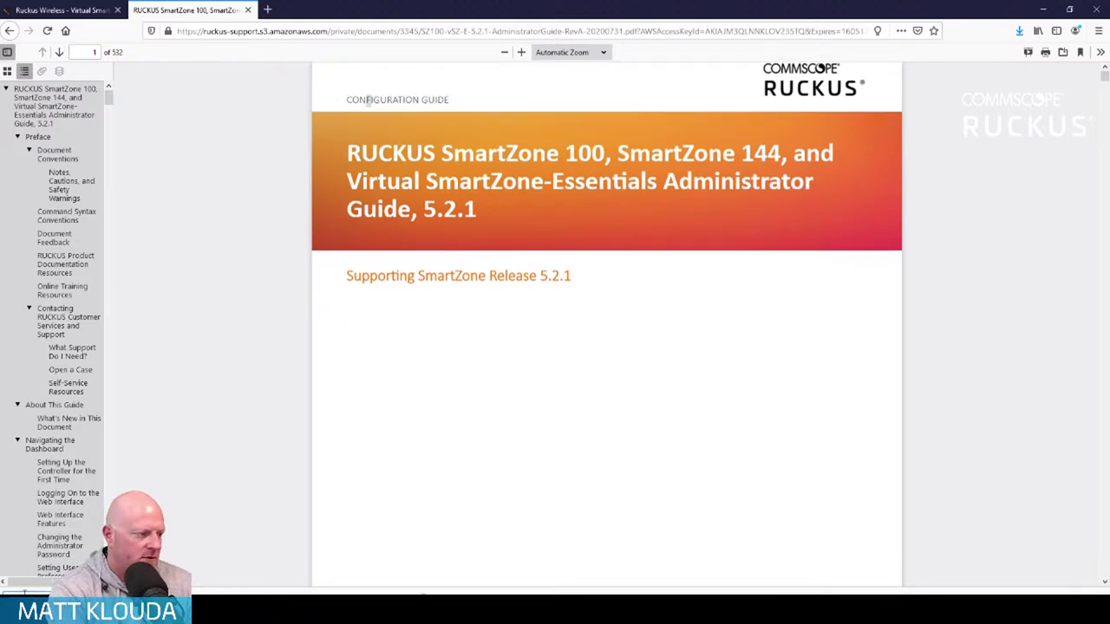